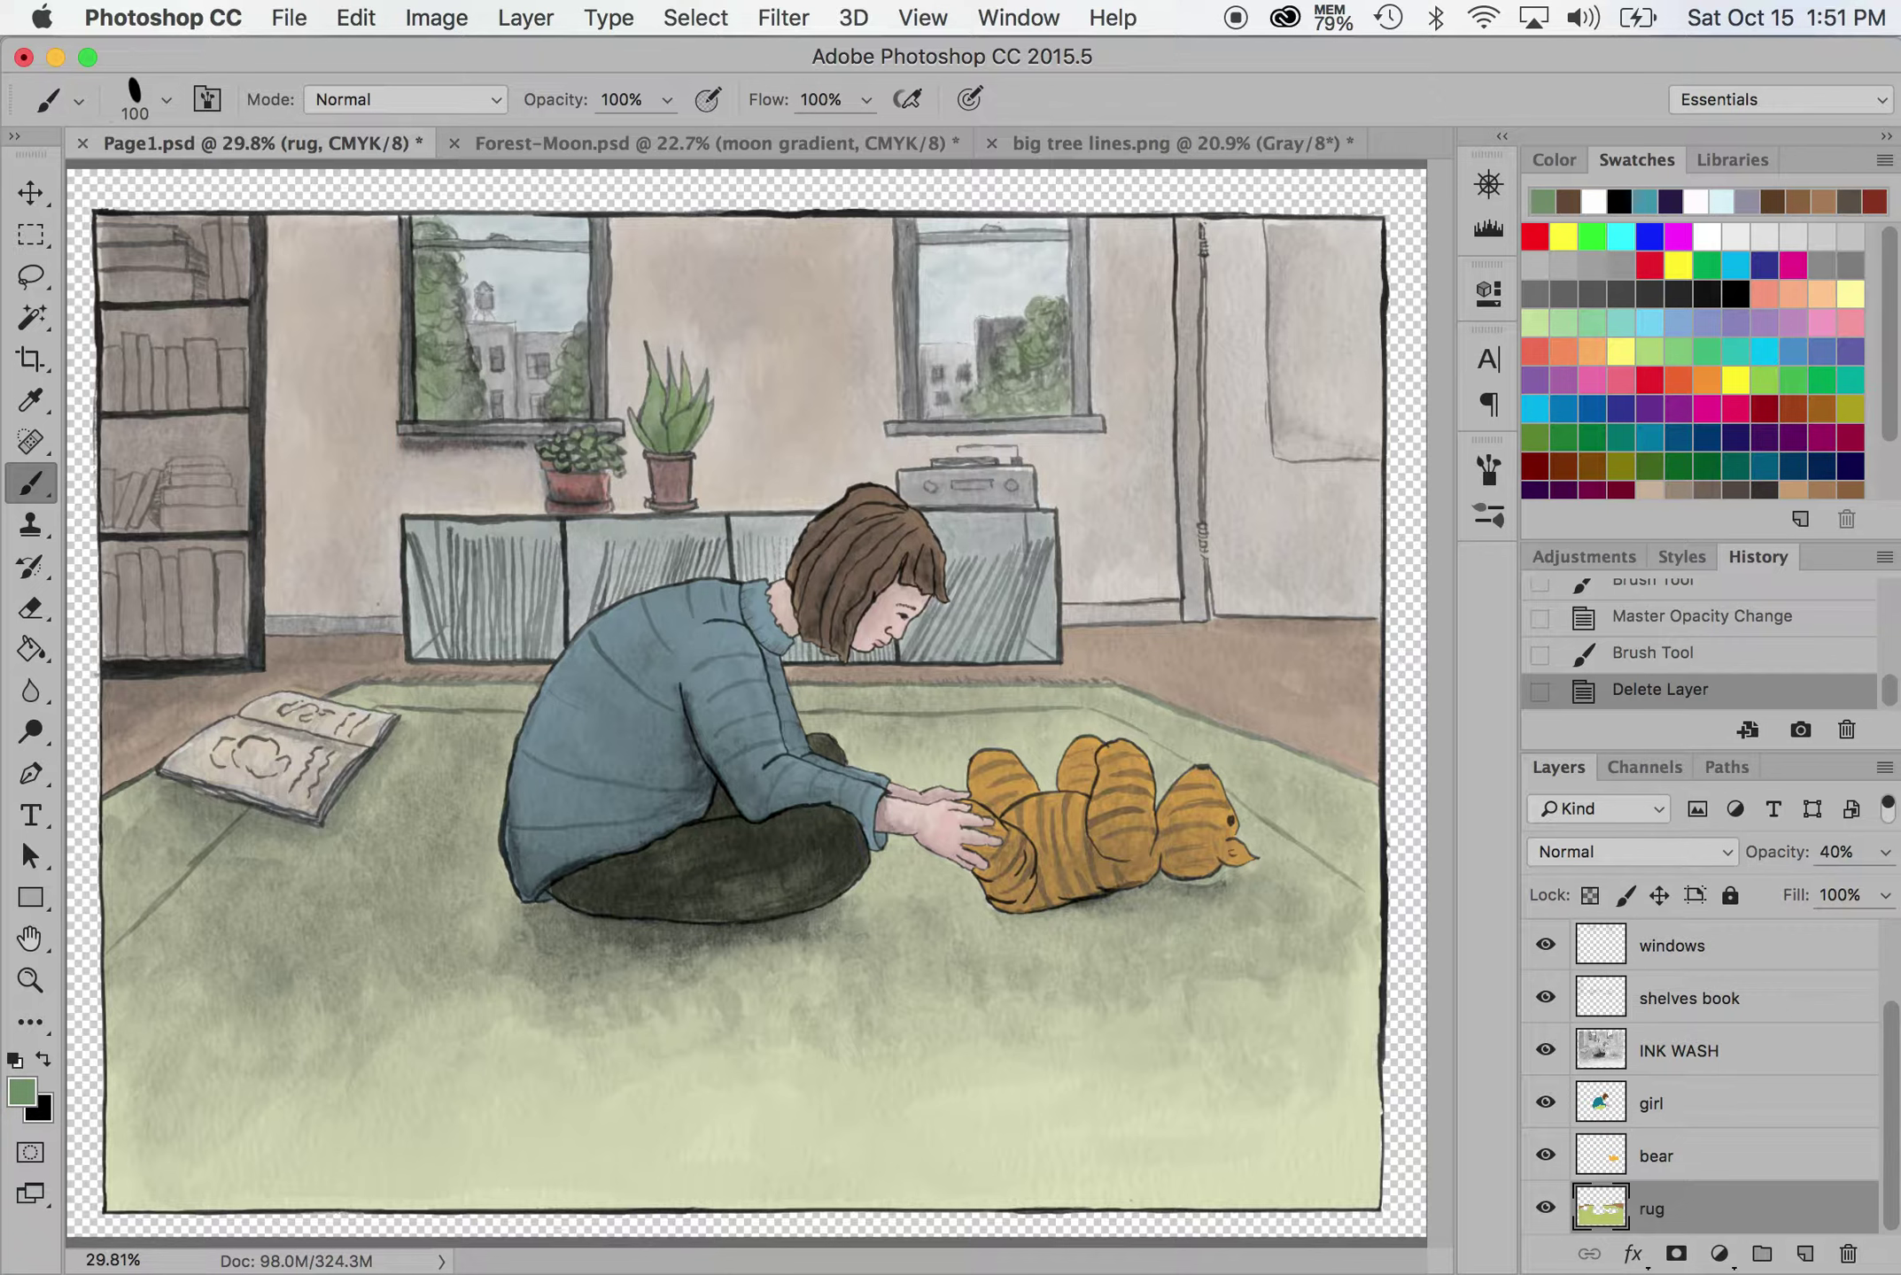
Hide the wall, windows, shelves book, girl, bear and rug colour layers
scroll(1674, 1068, "up", 3)
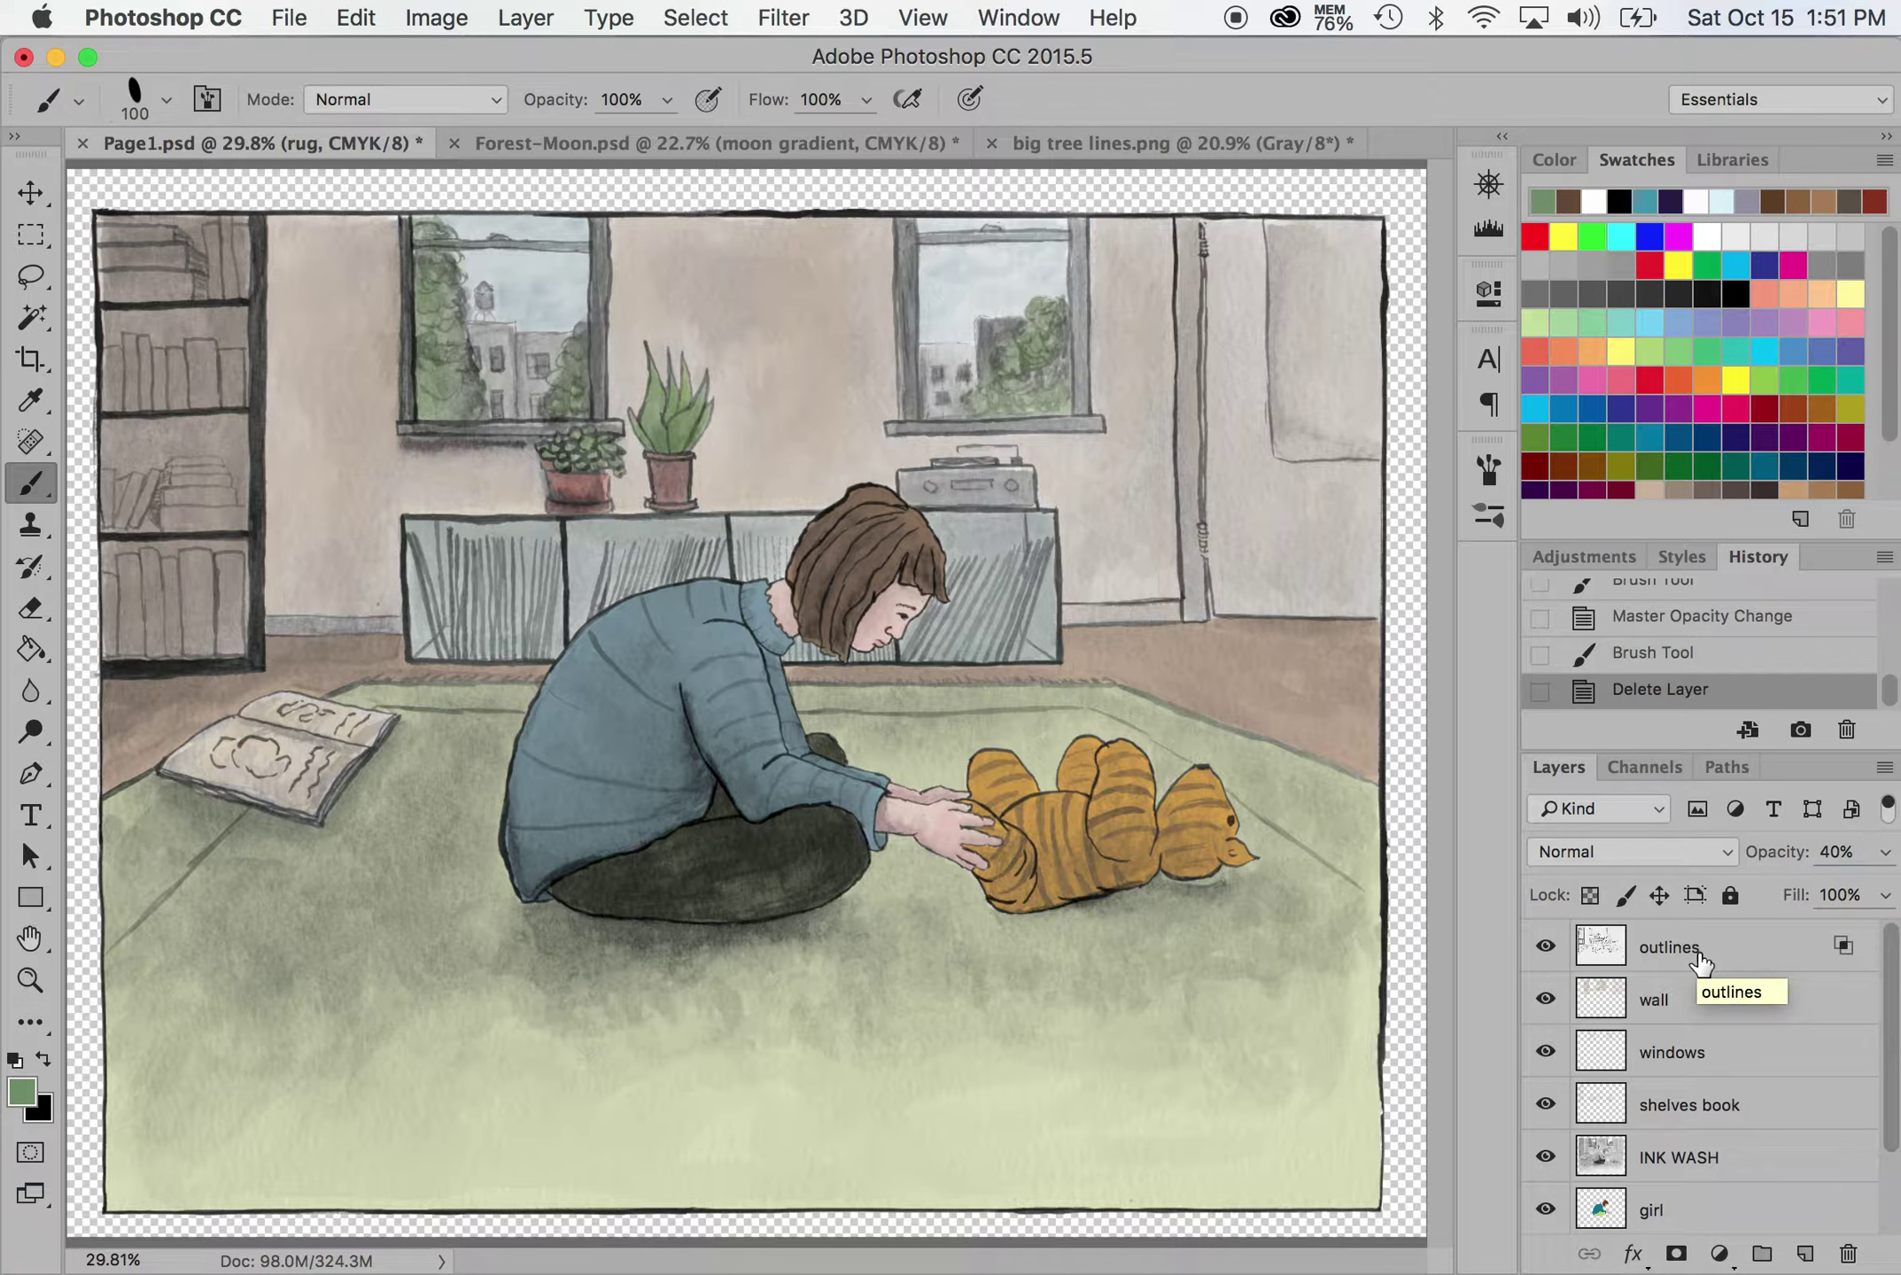
left_click(1546, 1001)
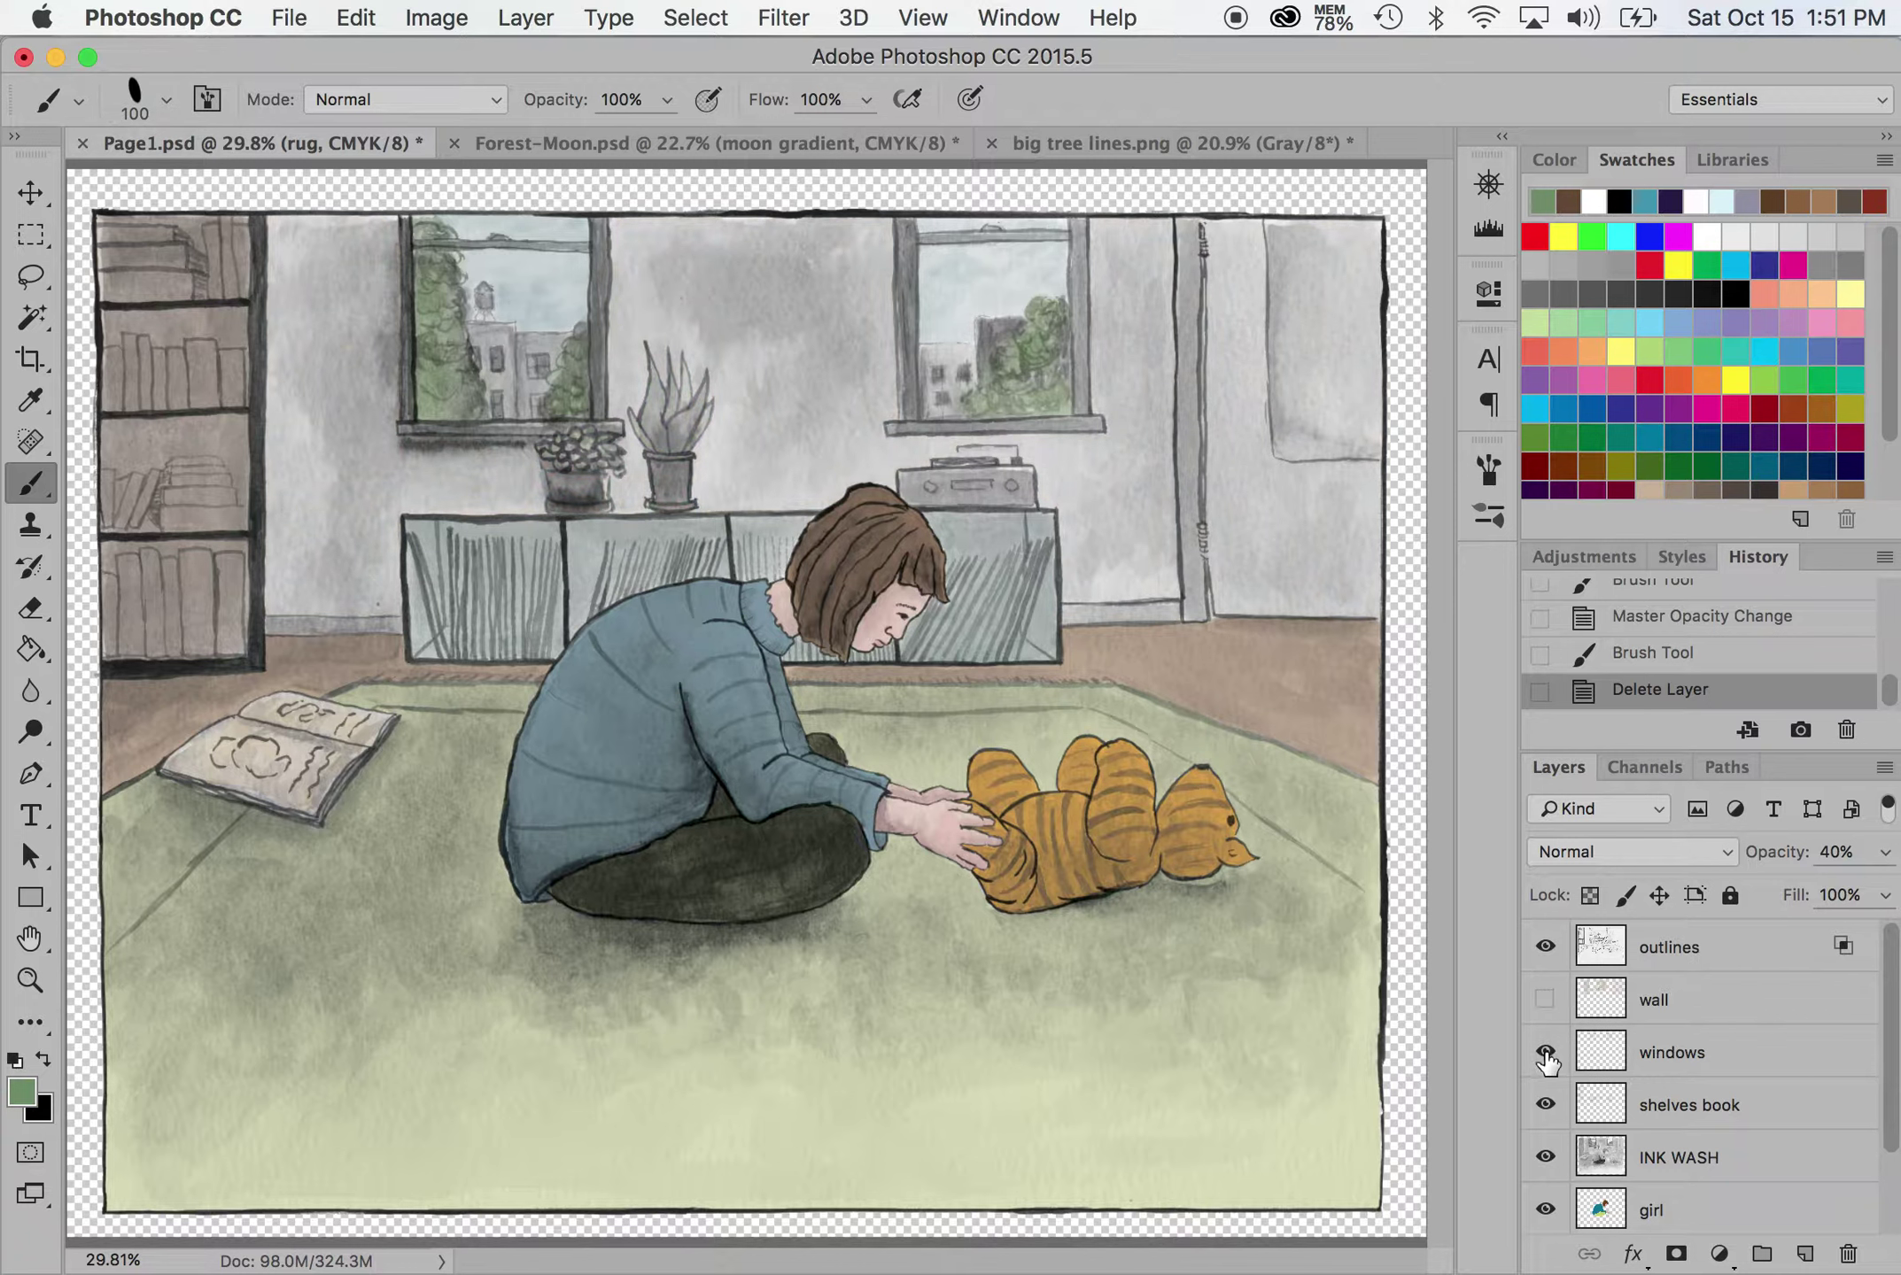
left_click(1546, 1052)
left_click(1546, 1106)
scroll(1683, 1140, "down", 2)
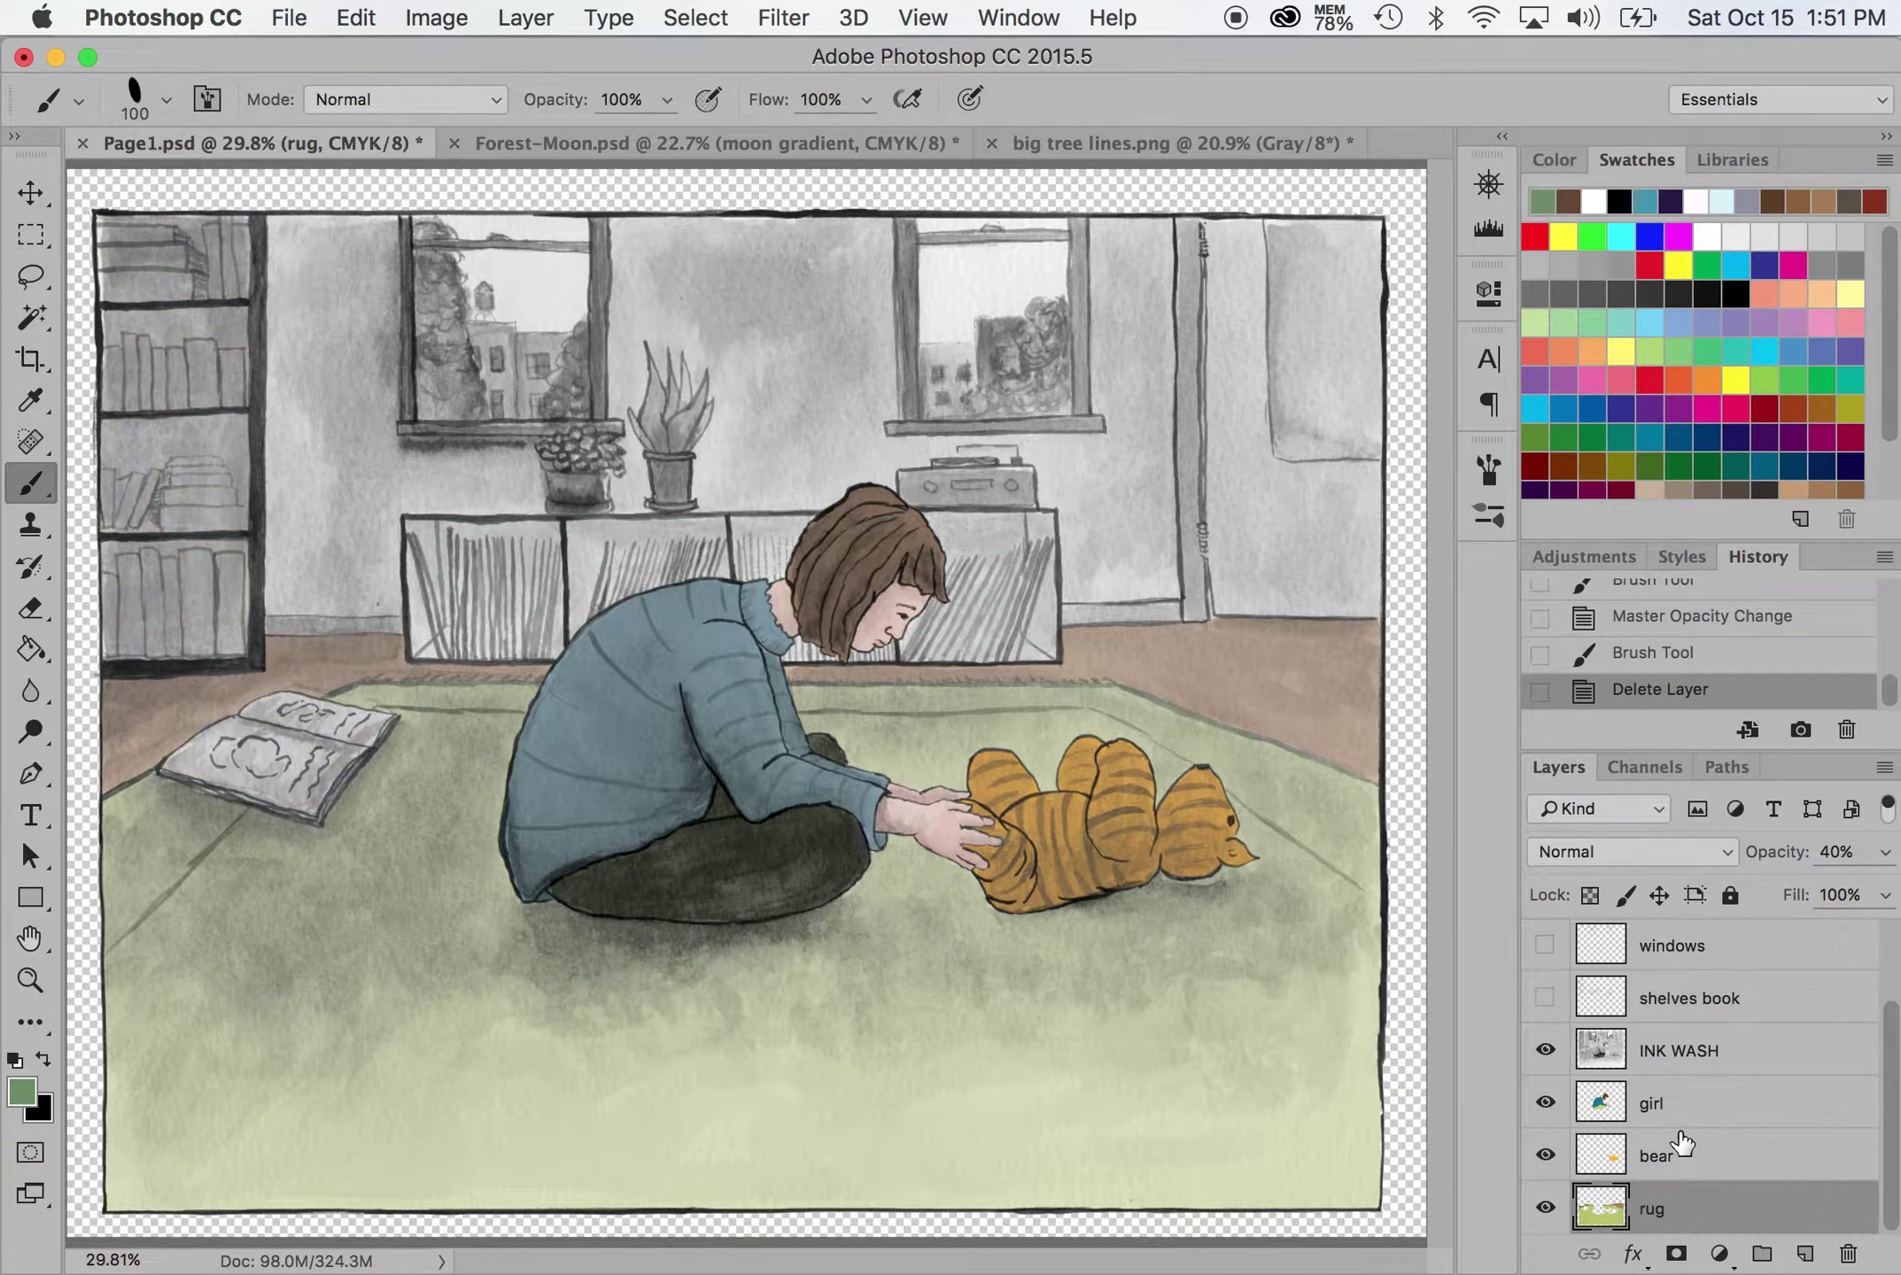
left_click(1543, 1104)
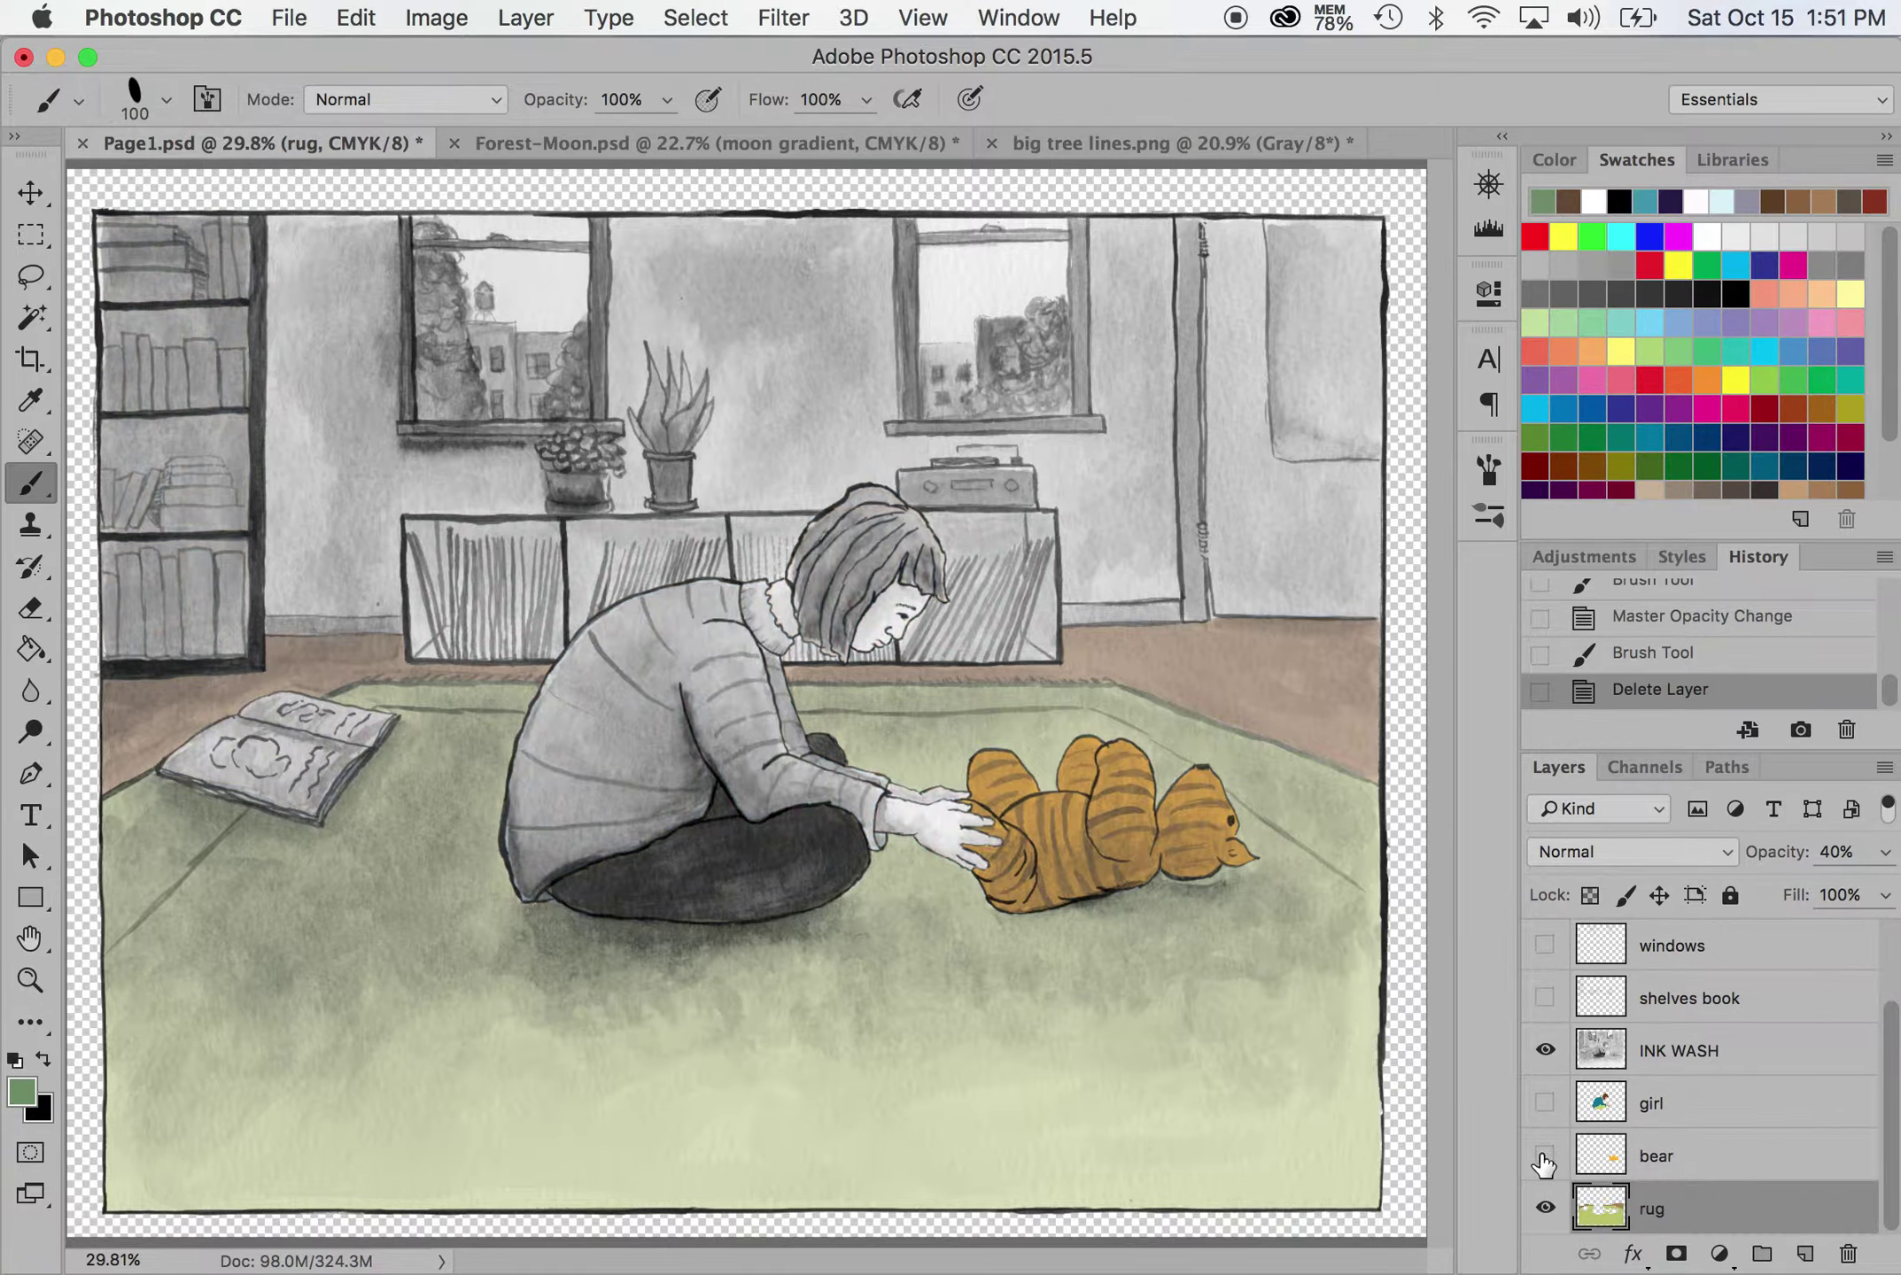
left_click(1544, 1157)
left_click(1546, 1209)
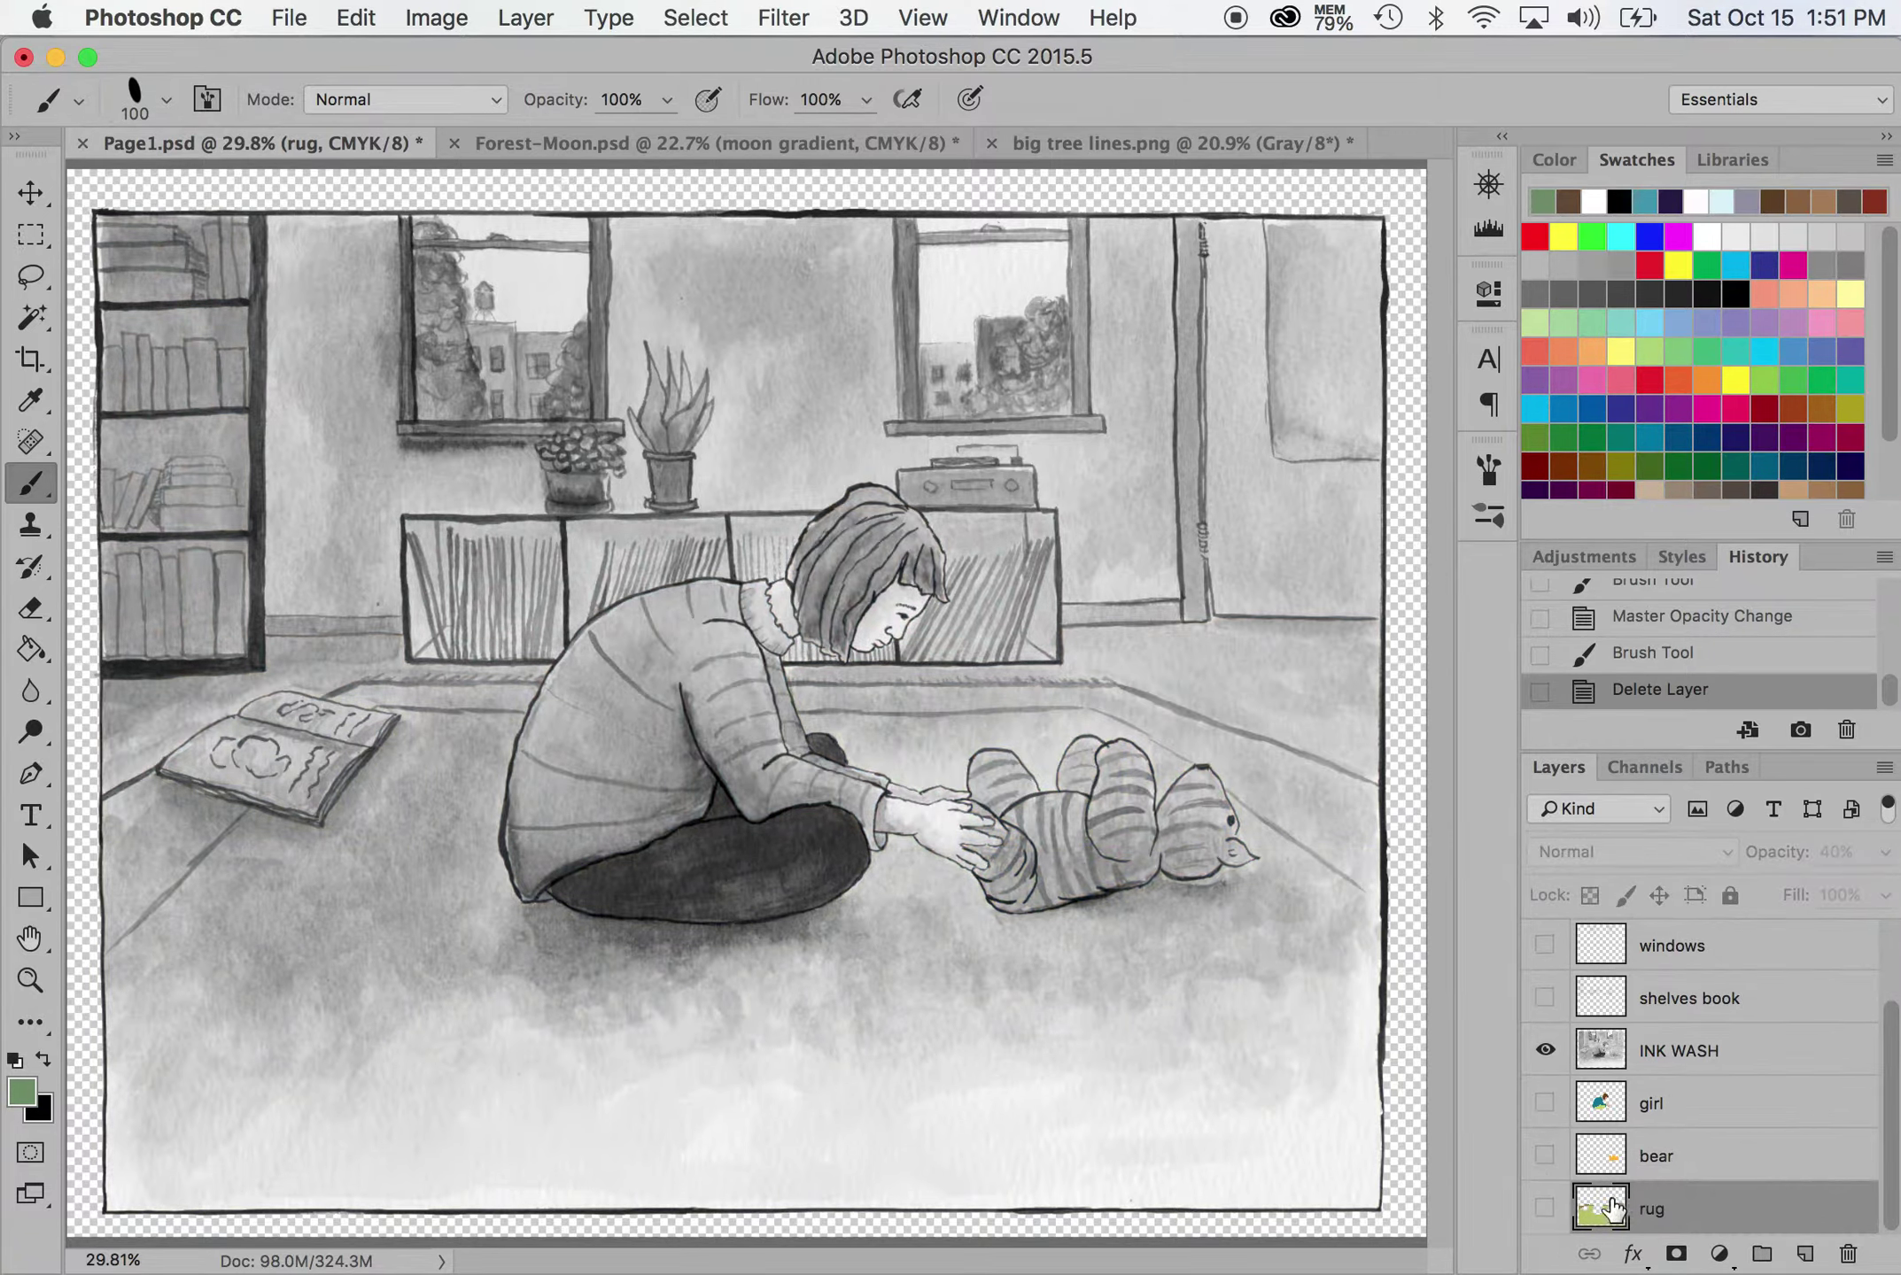
Make the outlines layer active and hide the INK WASH layer
scroll(1765, 1165, "up", 2)
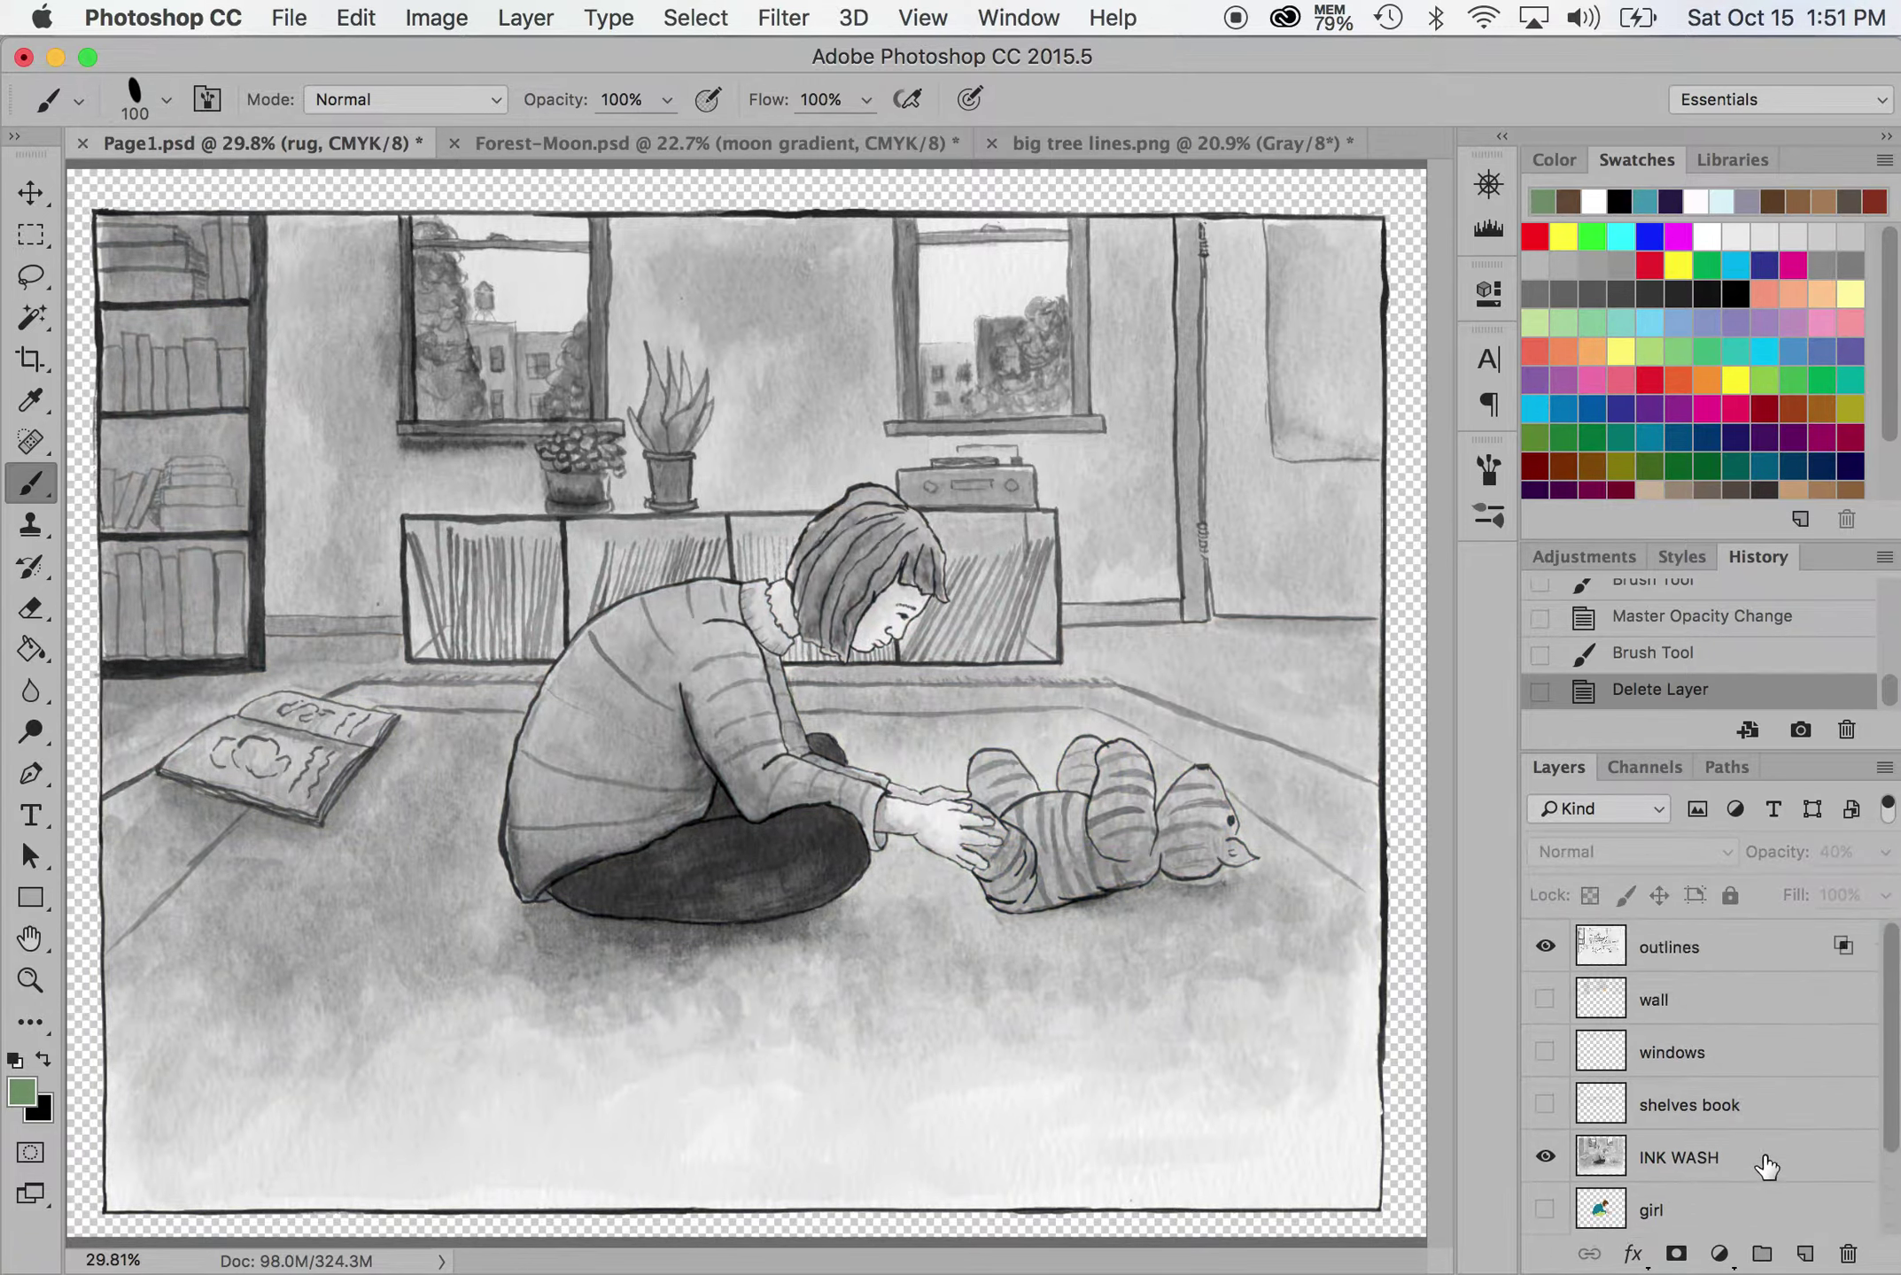
left_click(1687, 964)
left_click(1545, 1160)
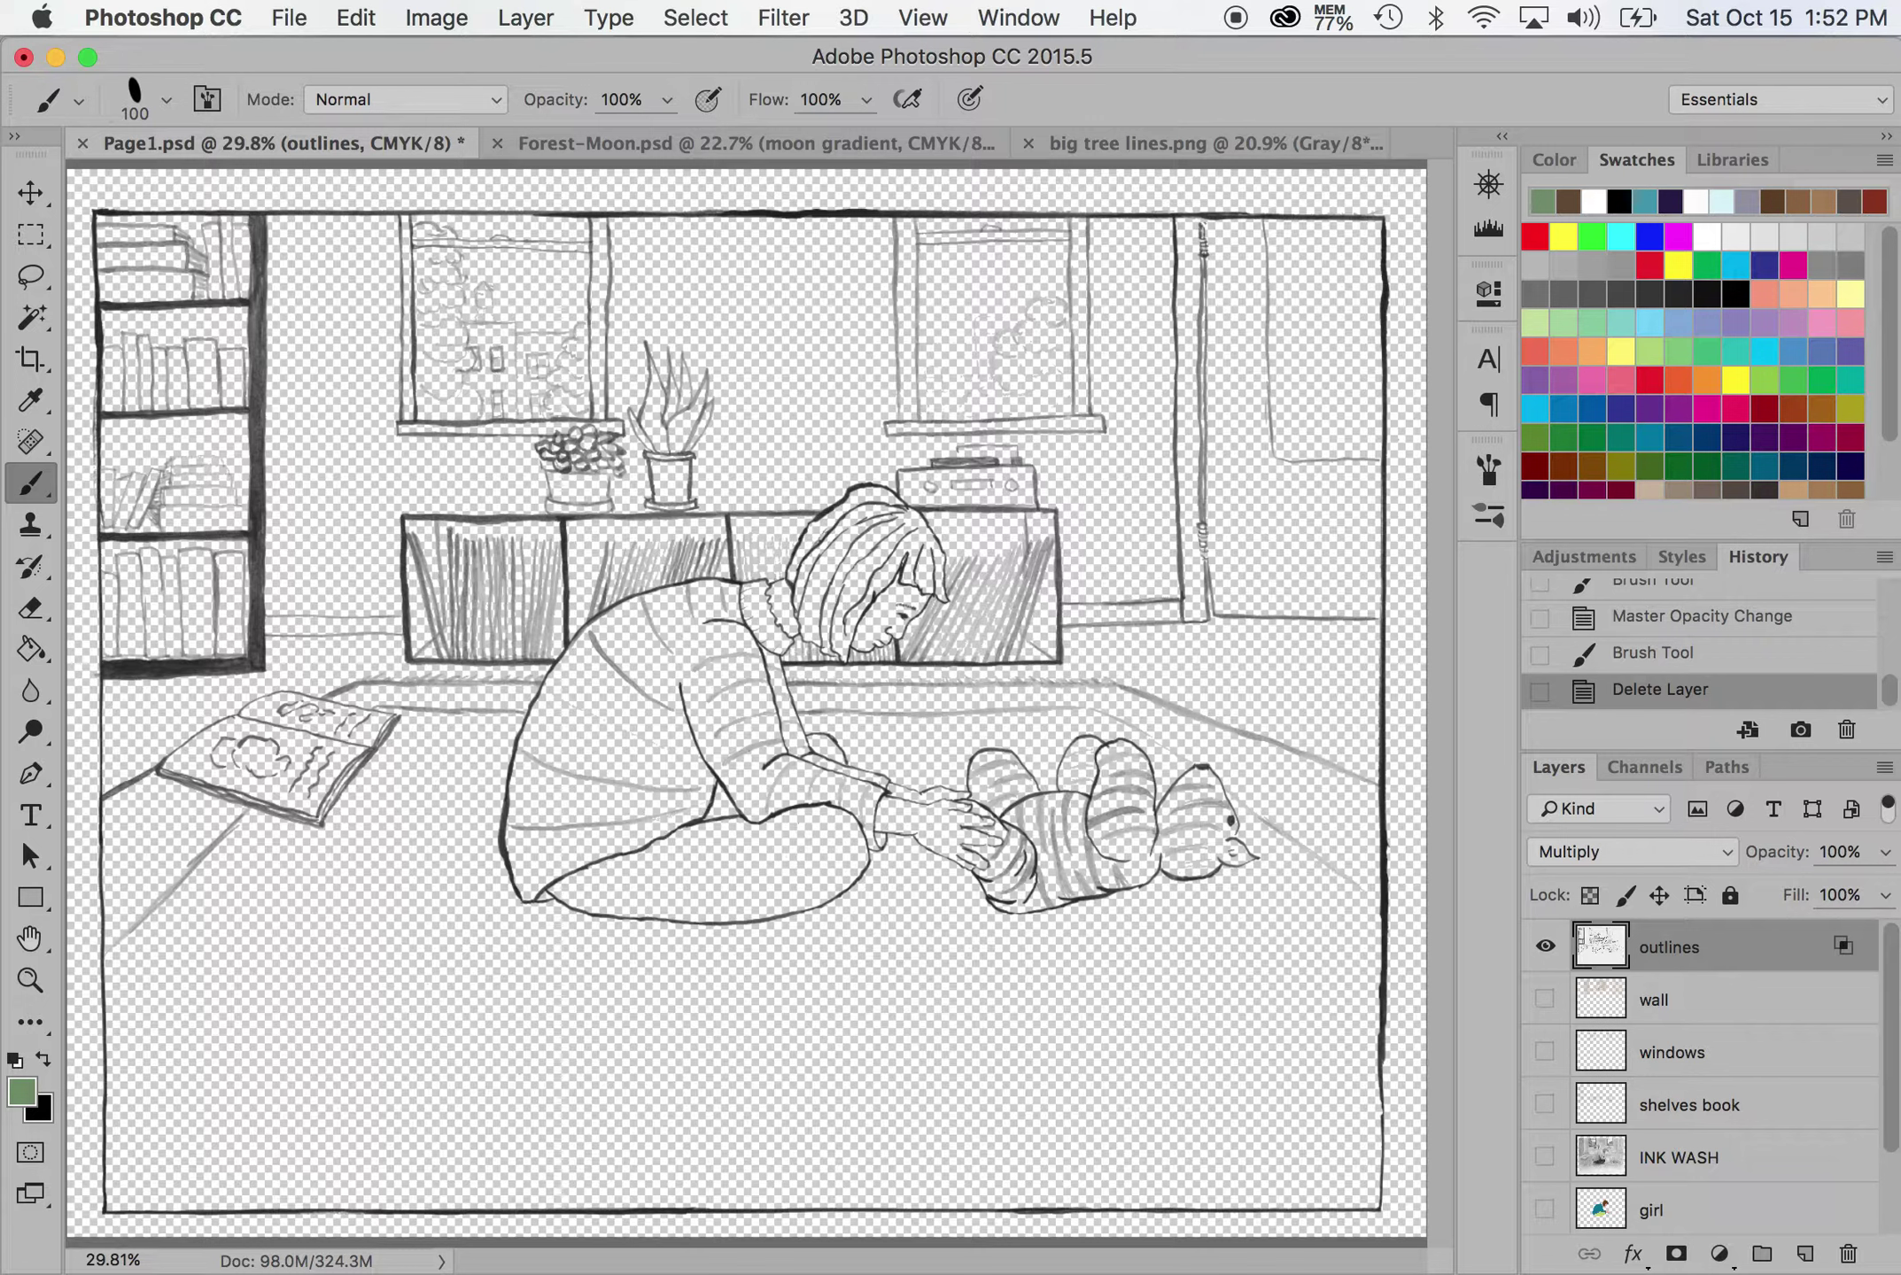
Show and select INK WASH, view it alone, then restore the outlines and wall colour
left_click(1545, 1159)
left_click(1709, 1160)
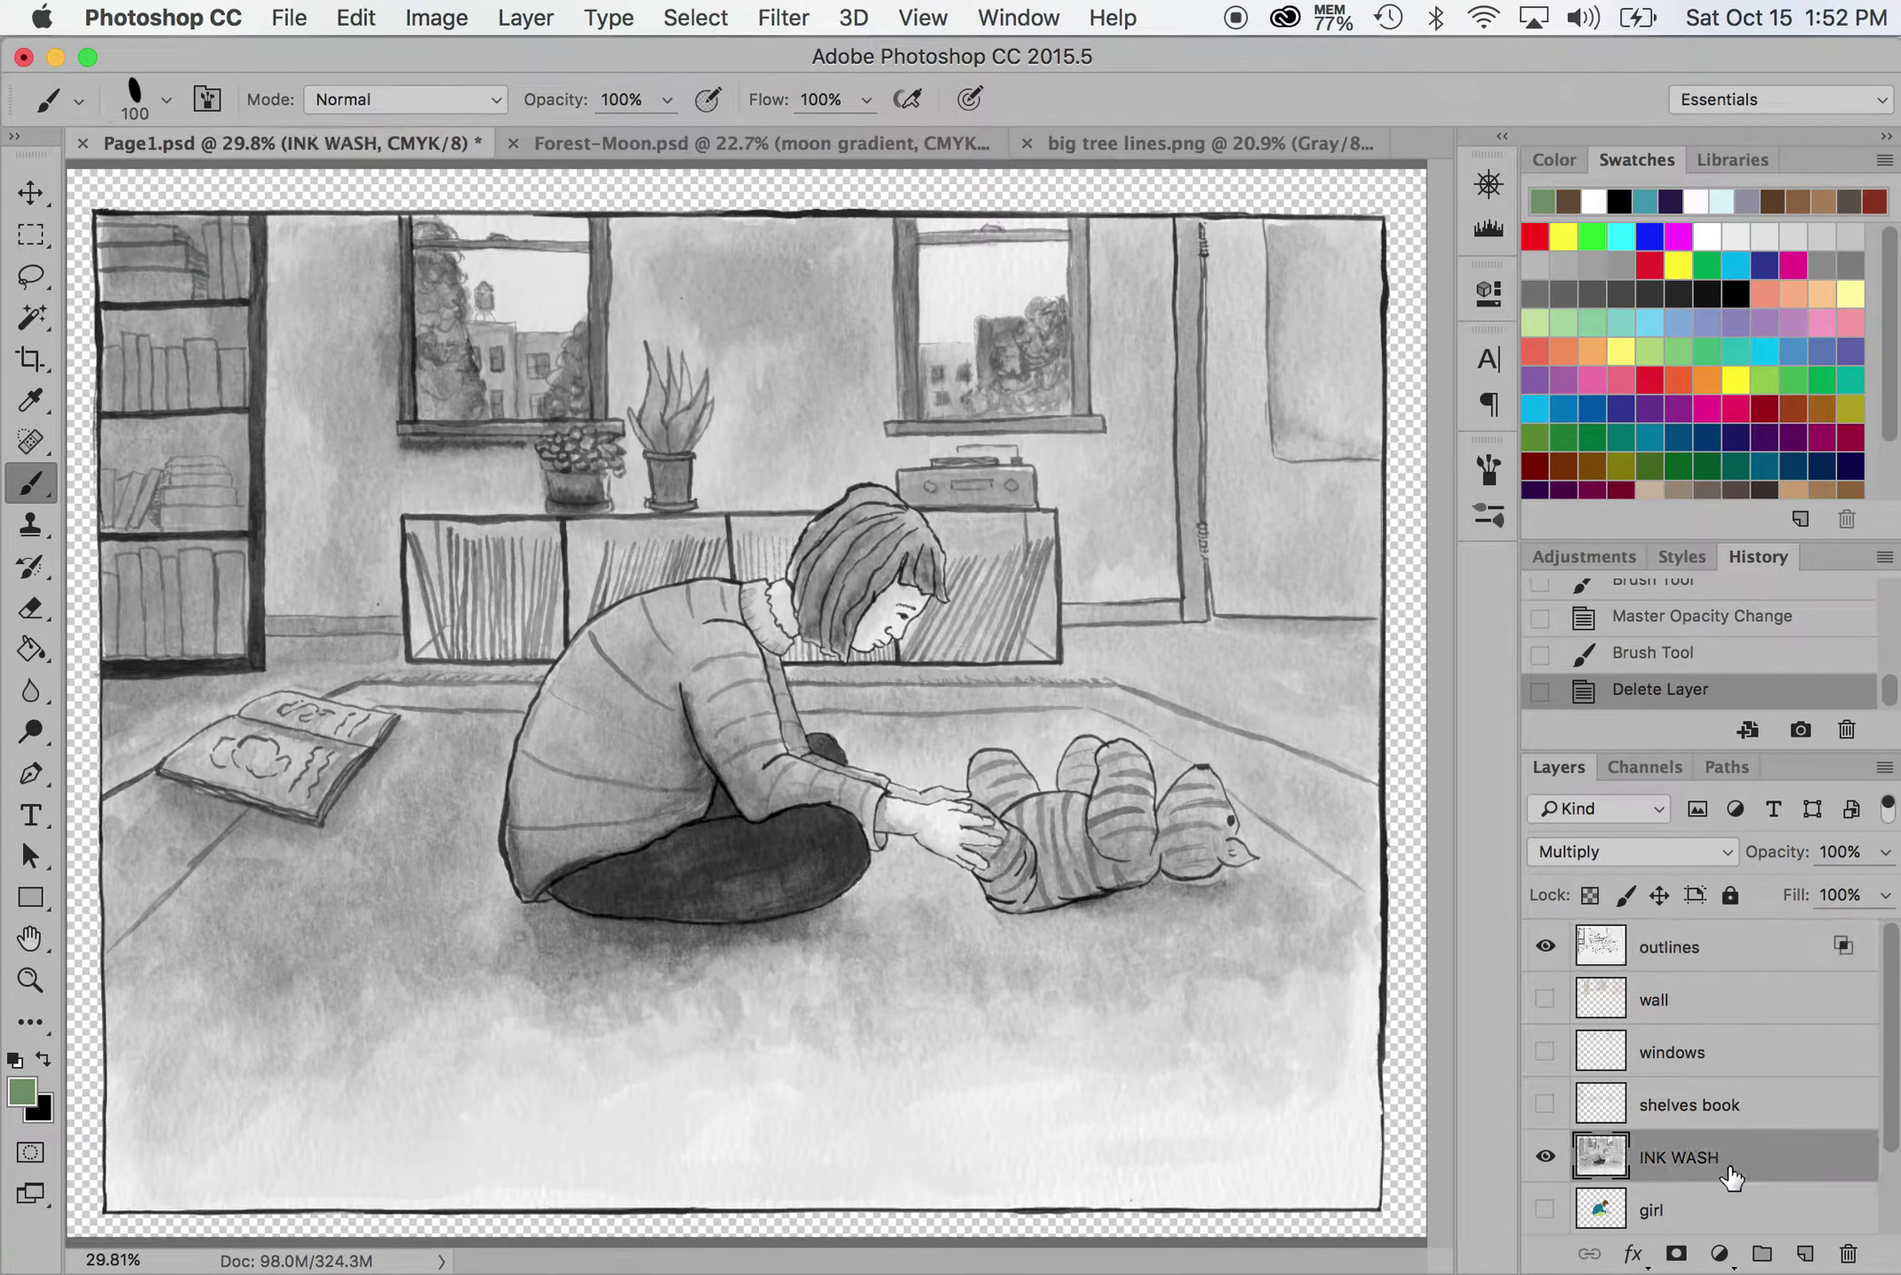
left_click(1542, 946)
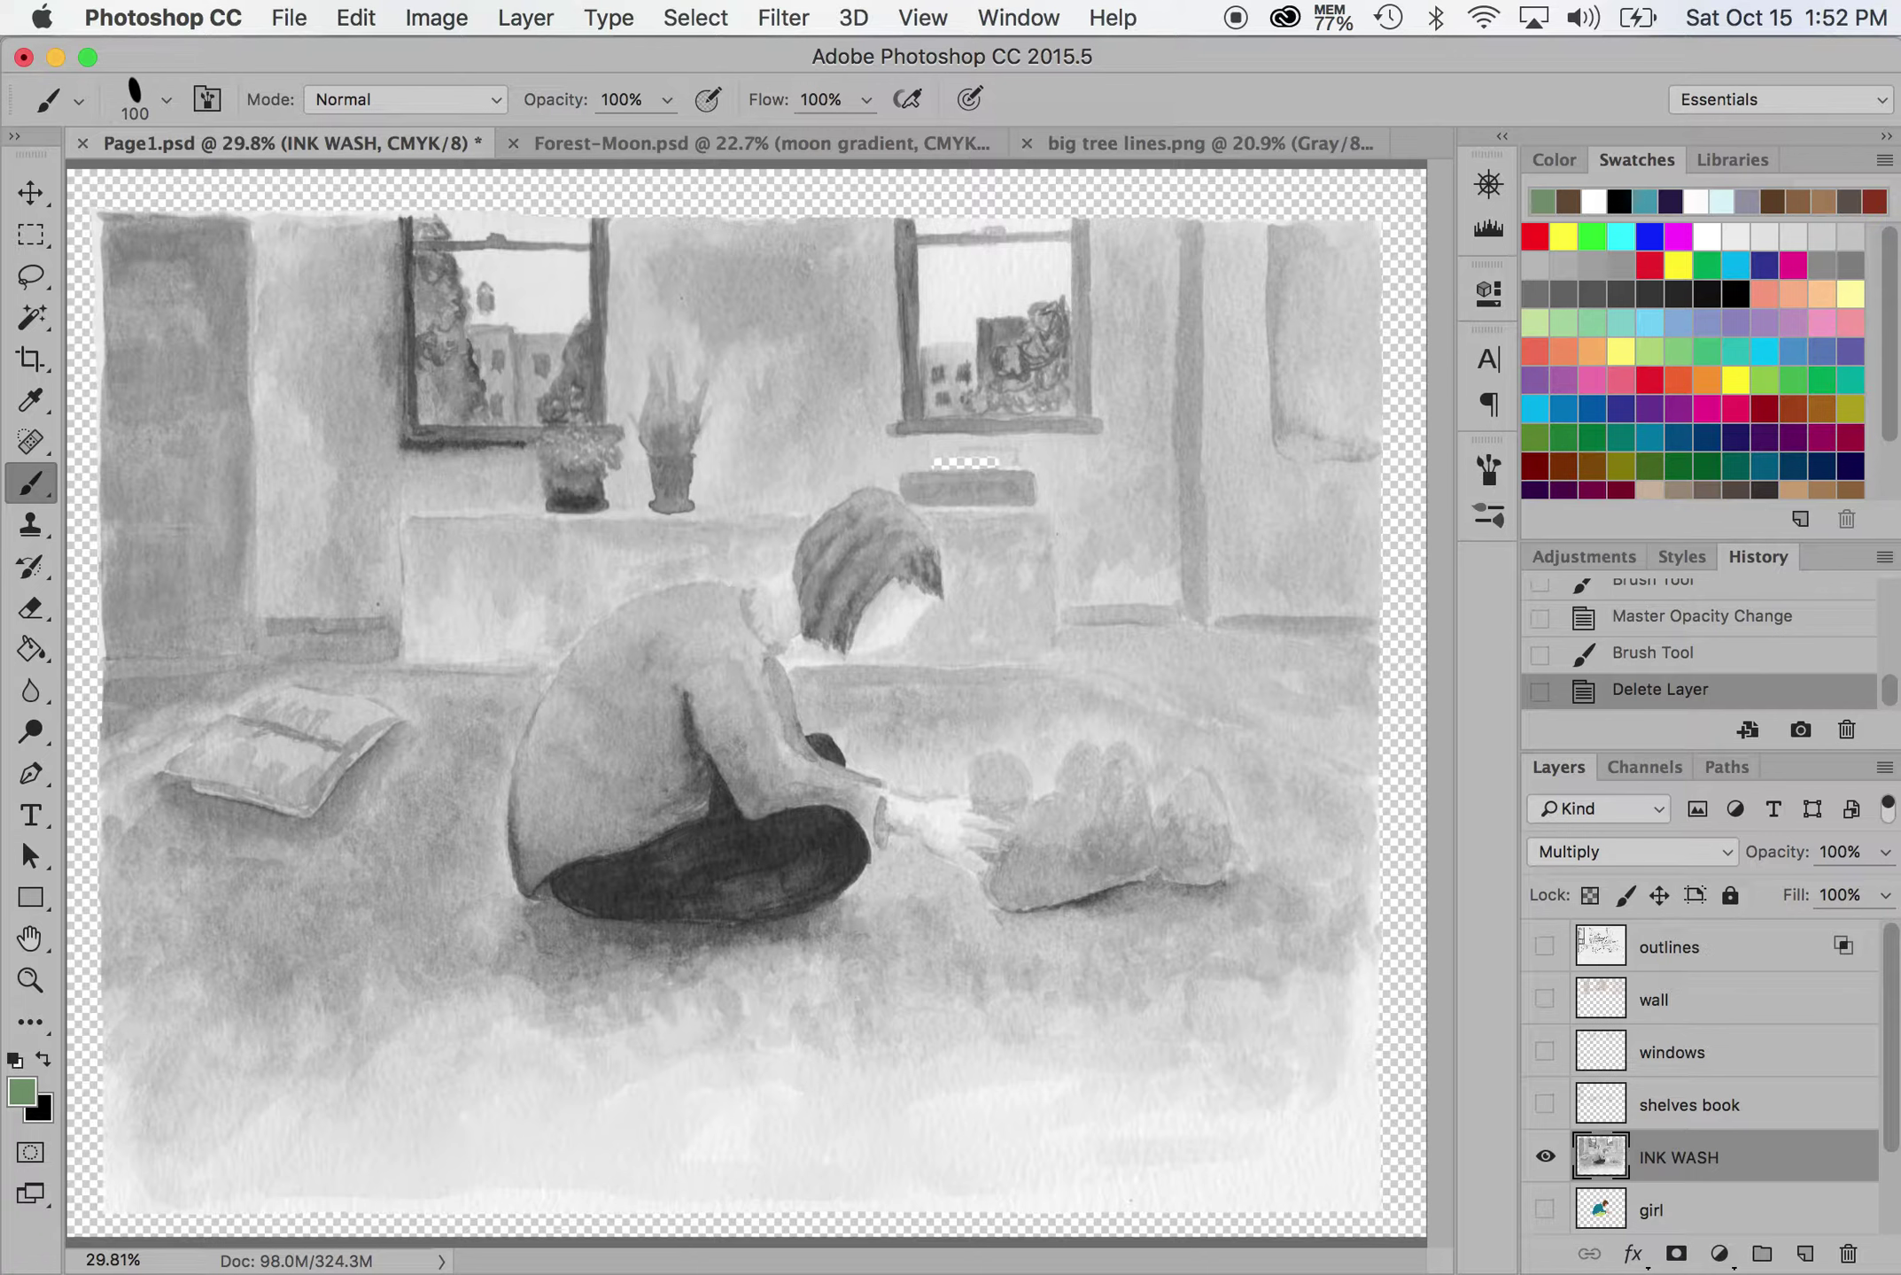
left_click(1545, 947)
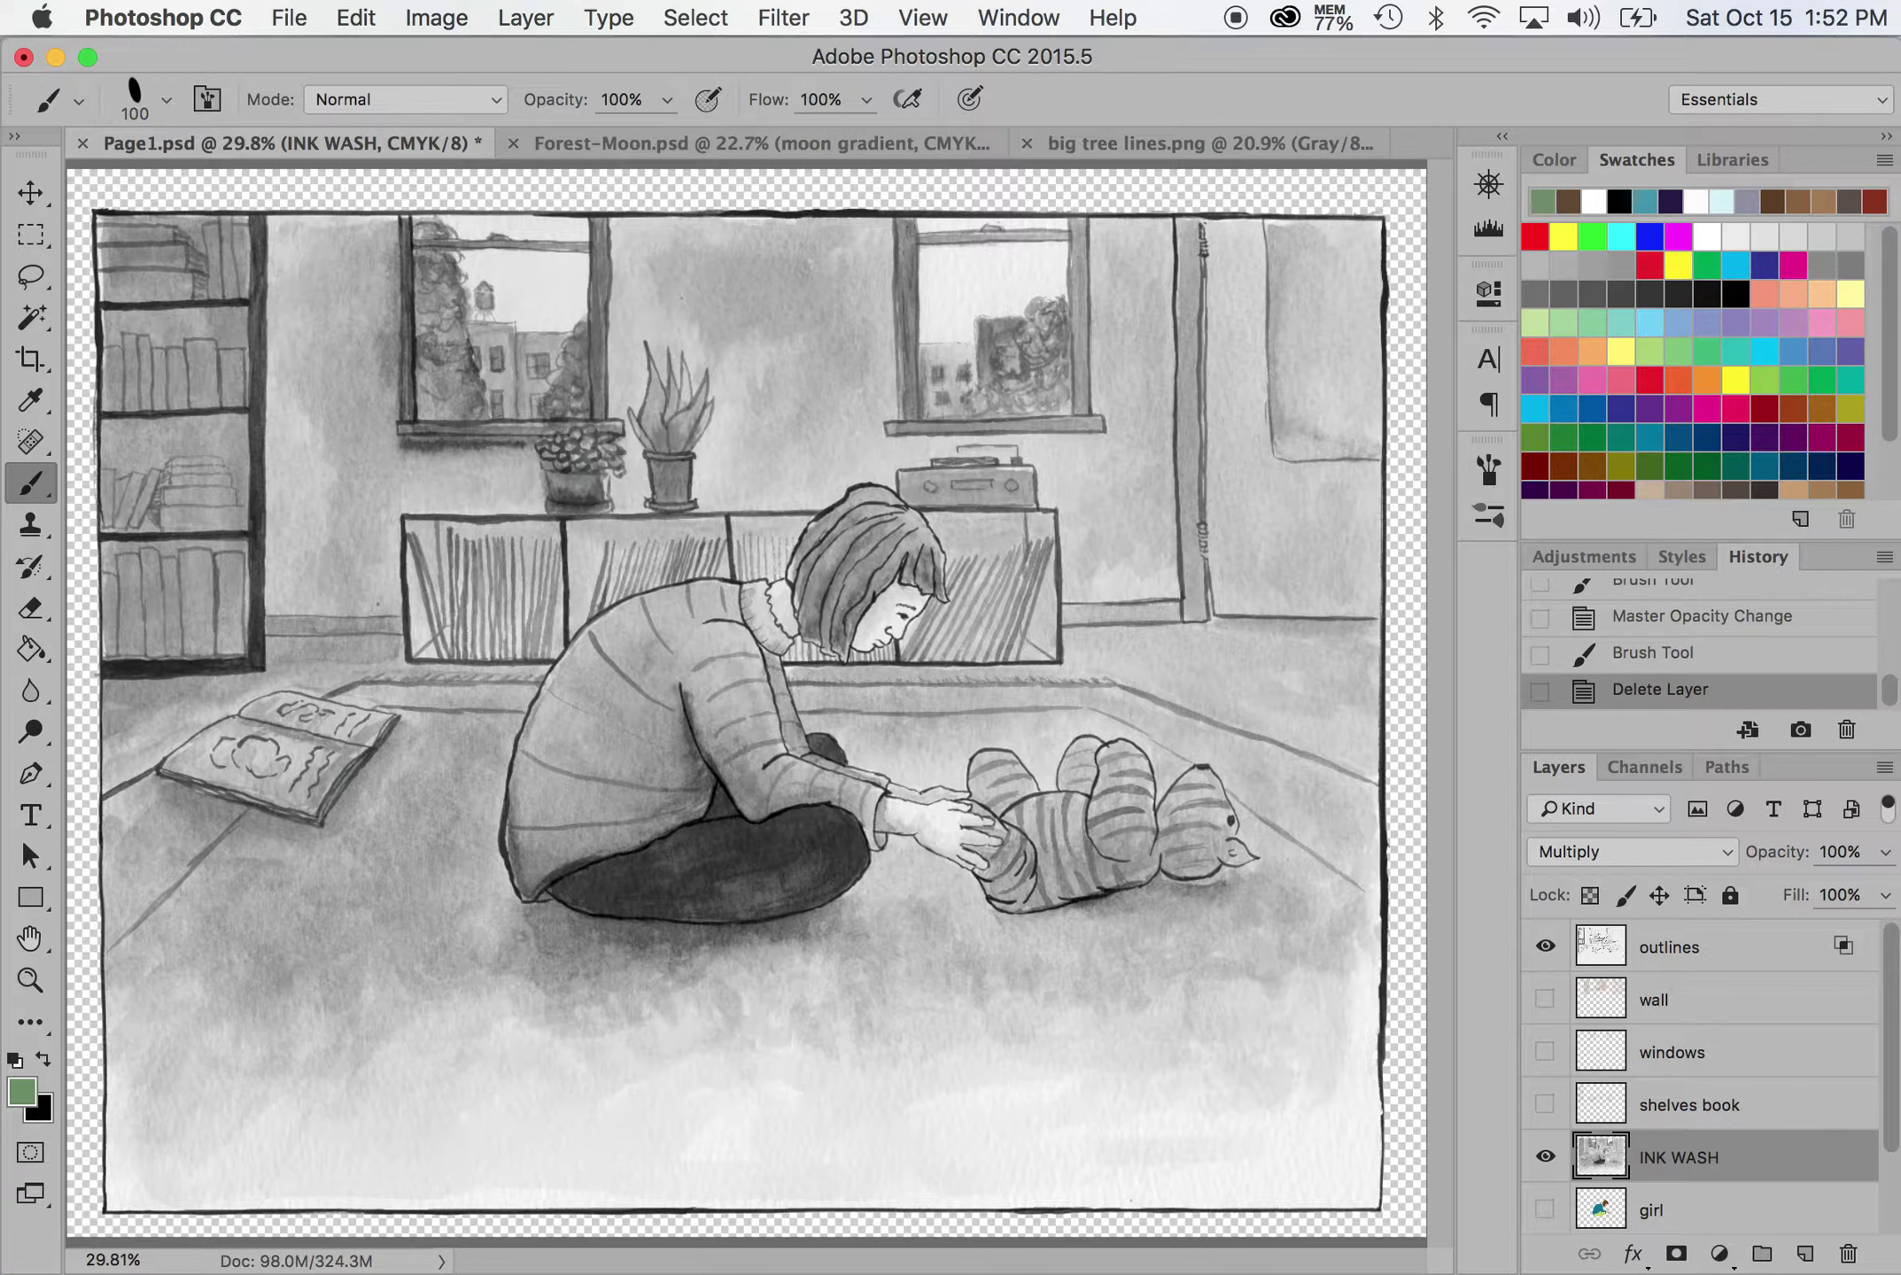
left_click(1544, 999)
Show the windows, shelves book, girl and bear colour layers again and hide rug
left_click(1544, 1050)
left_click(1544, 1104)
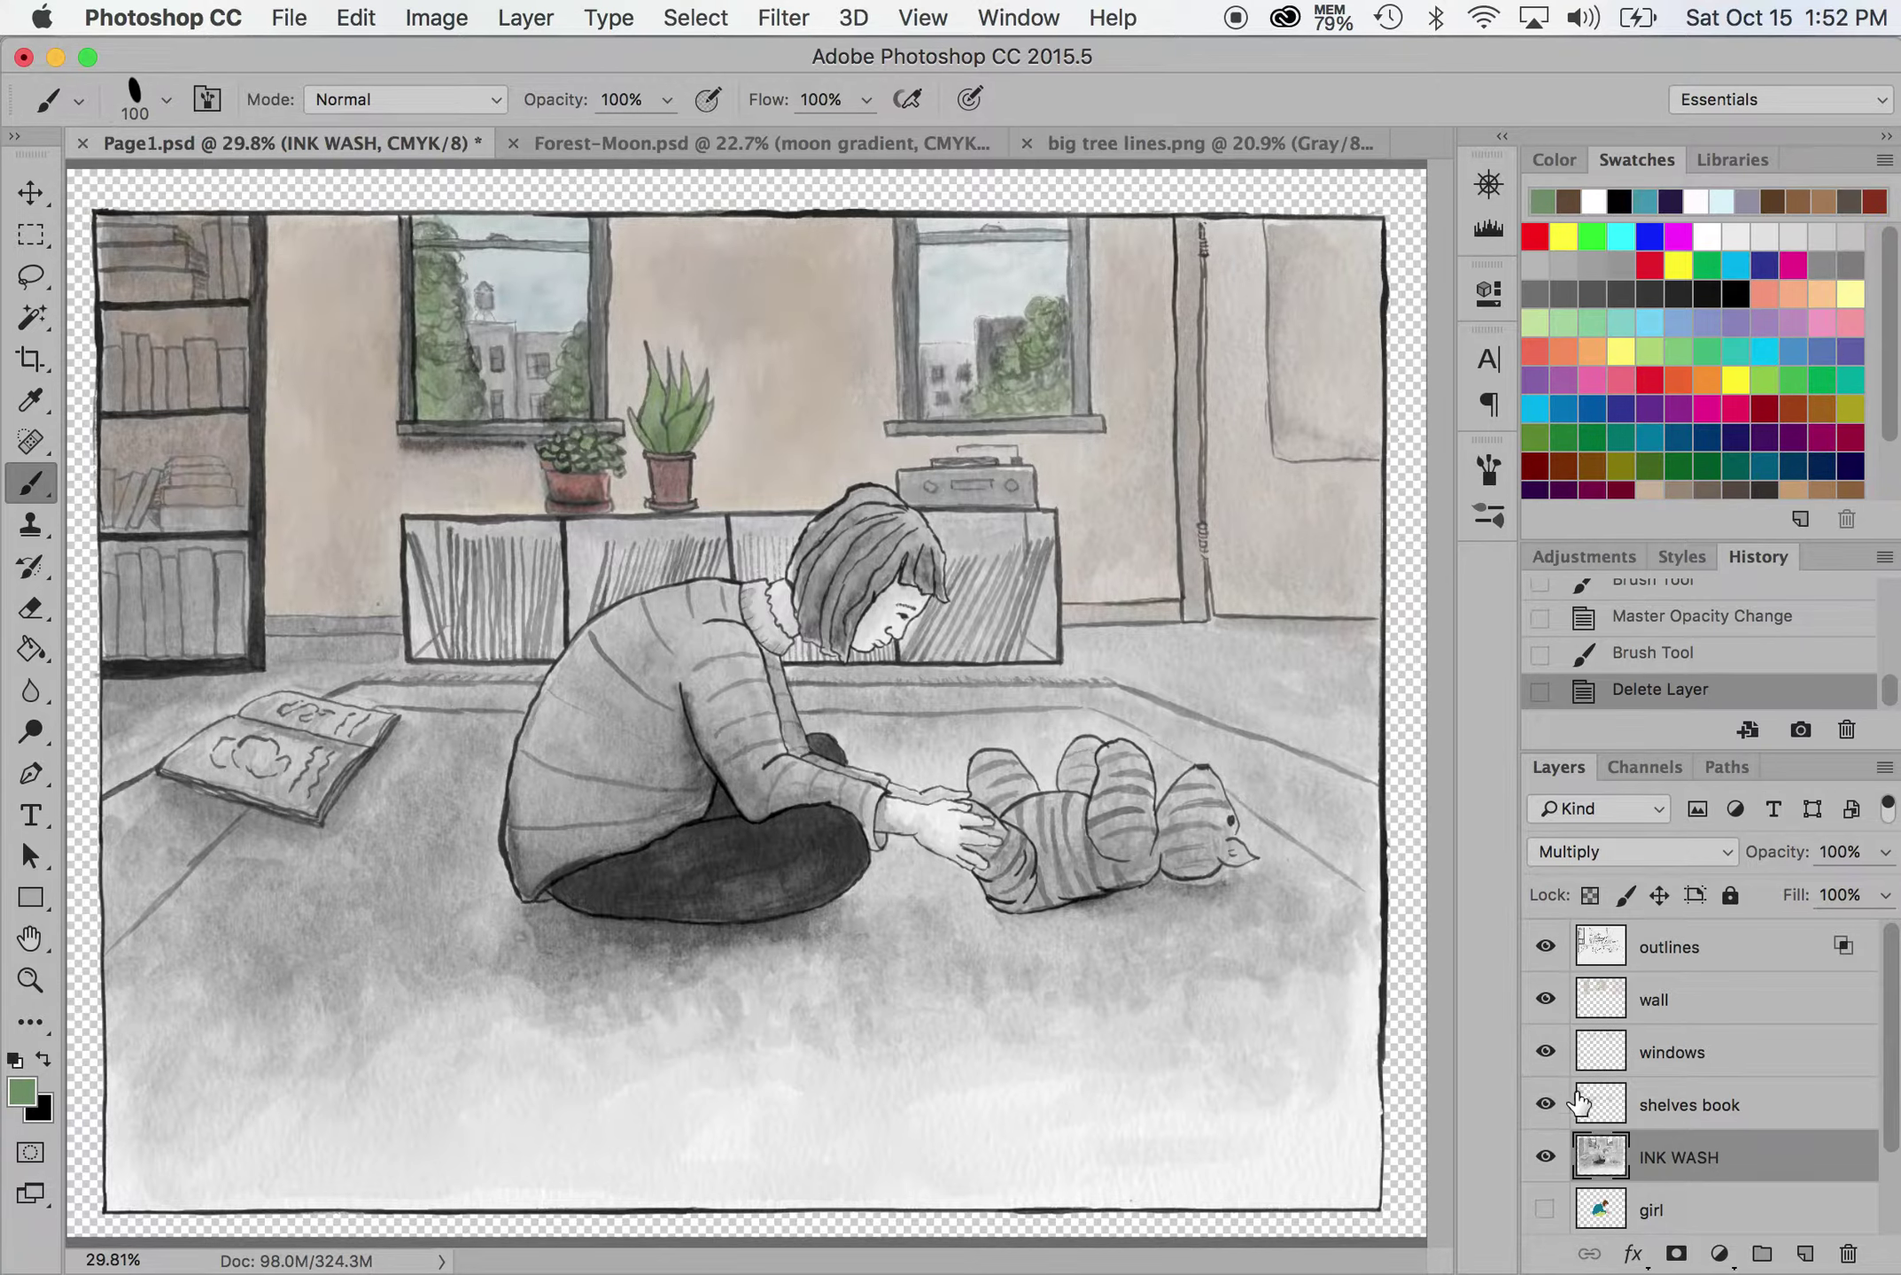
scroll(1742, 1078, "down", 1)
scroll(1741, 1079, "down", 2)
left_click(1545, 1103)
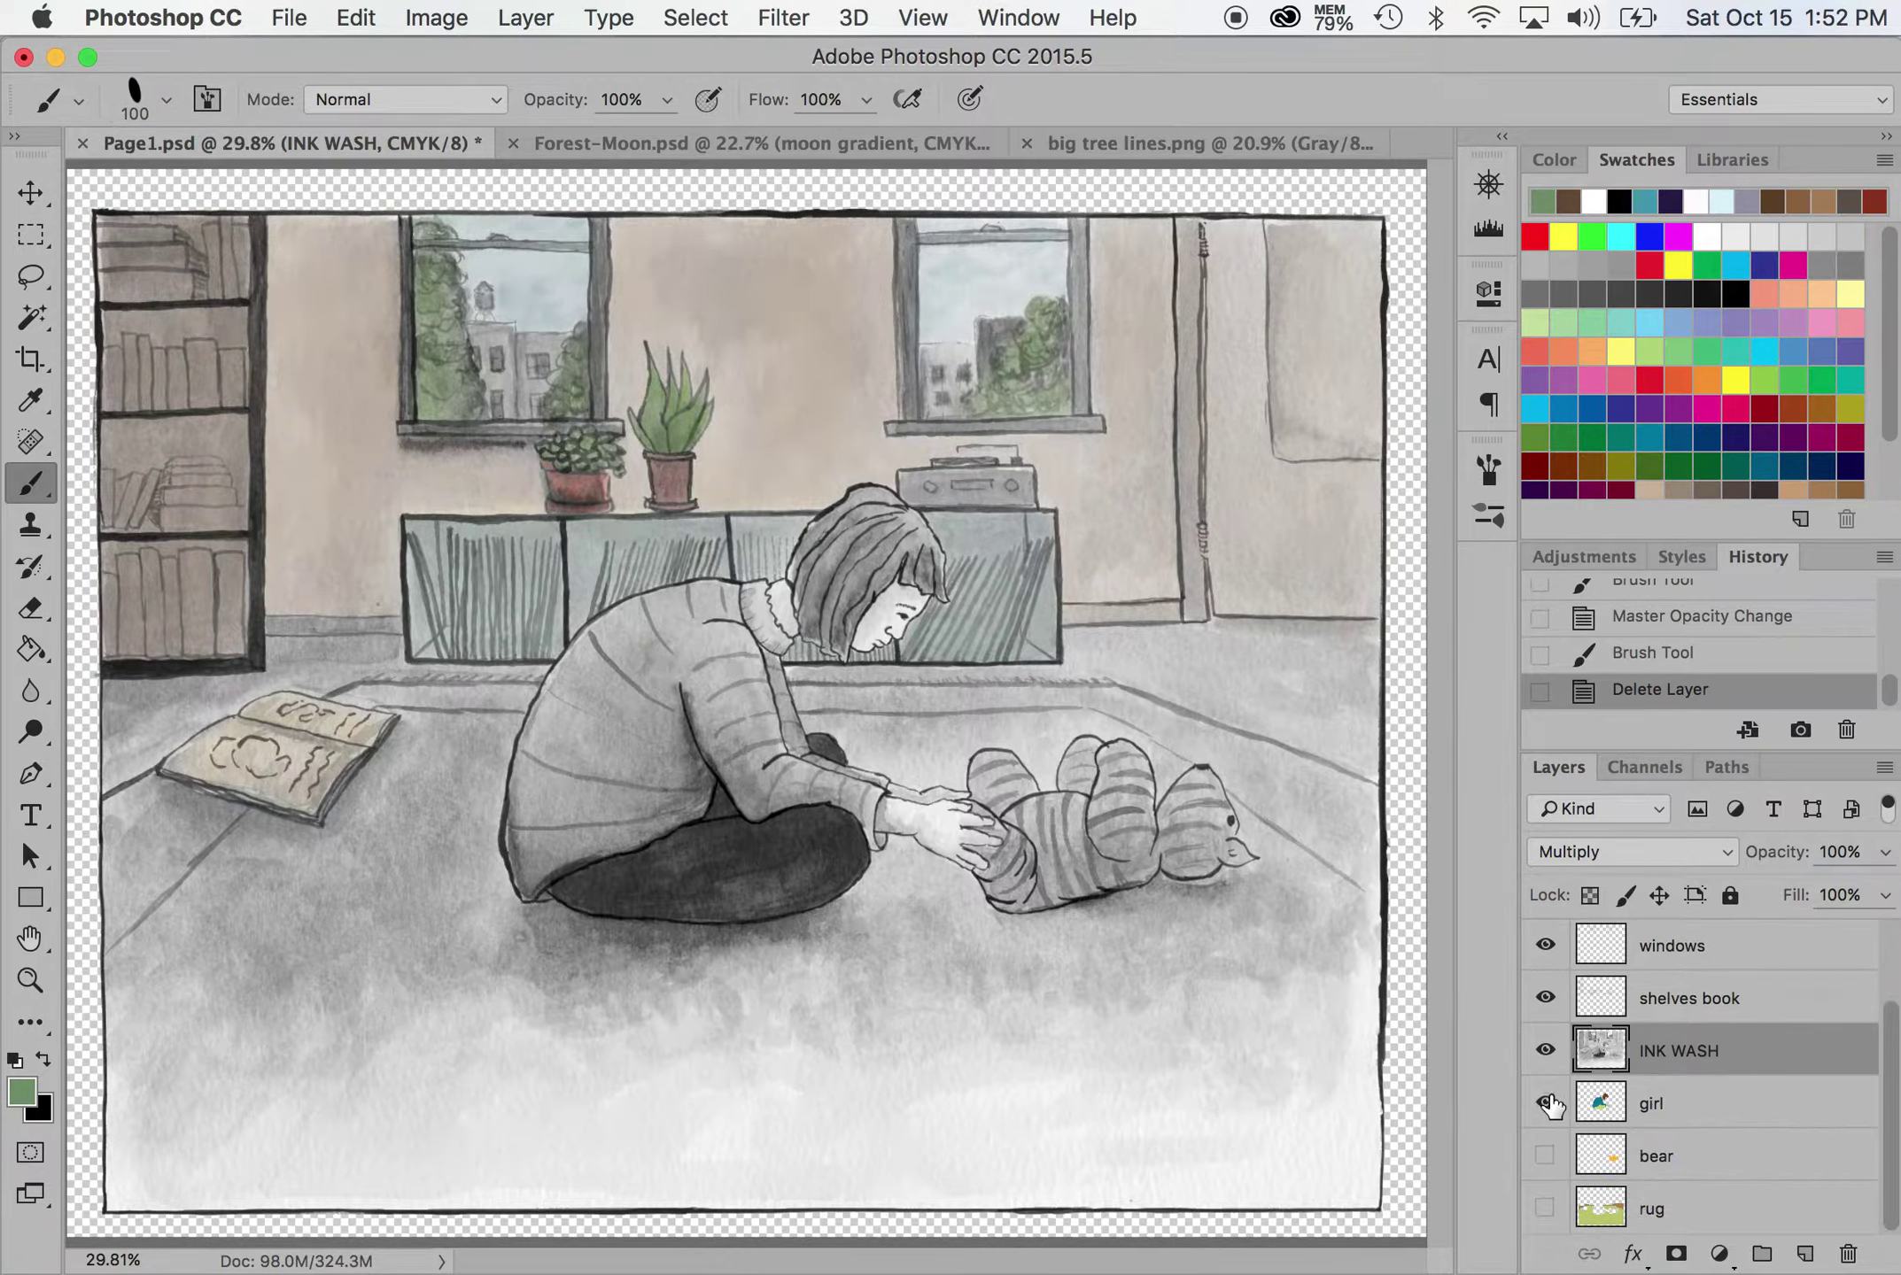
left_click(1546, 1157)
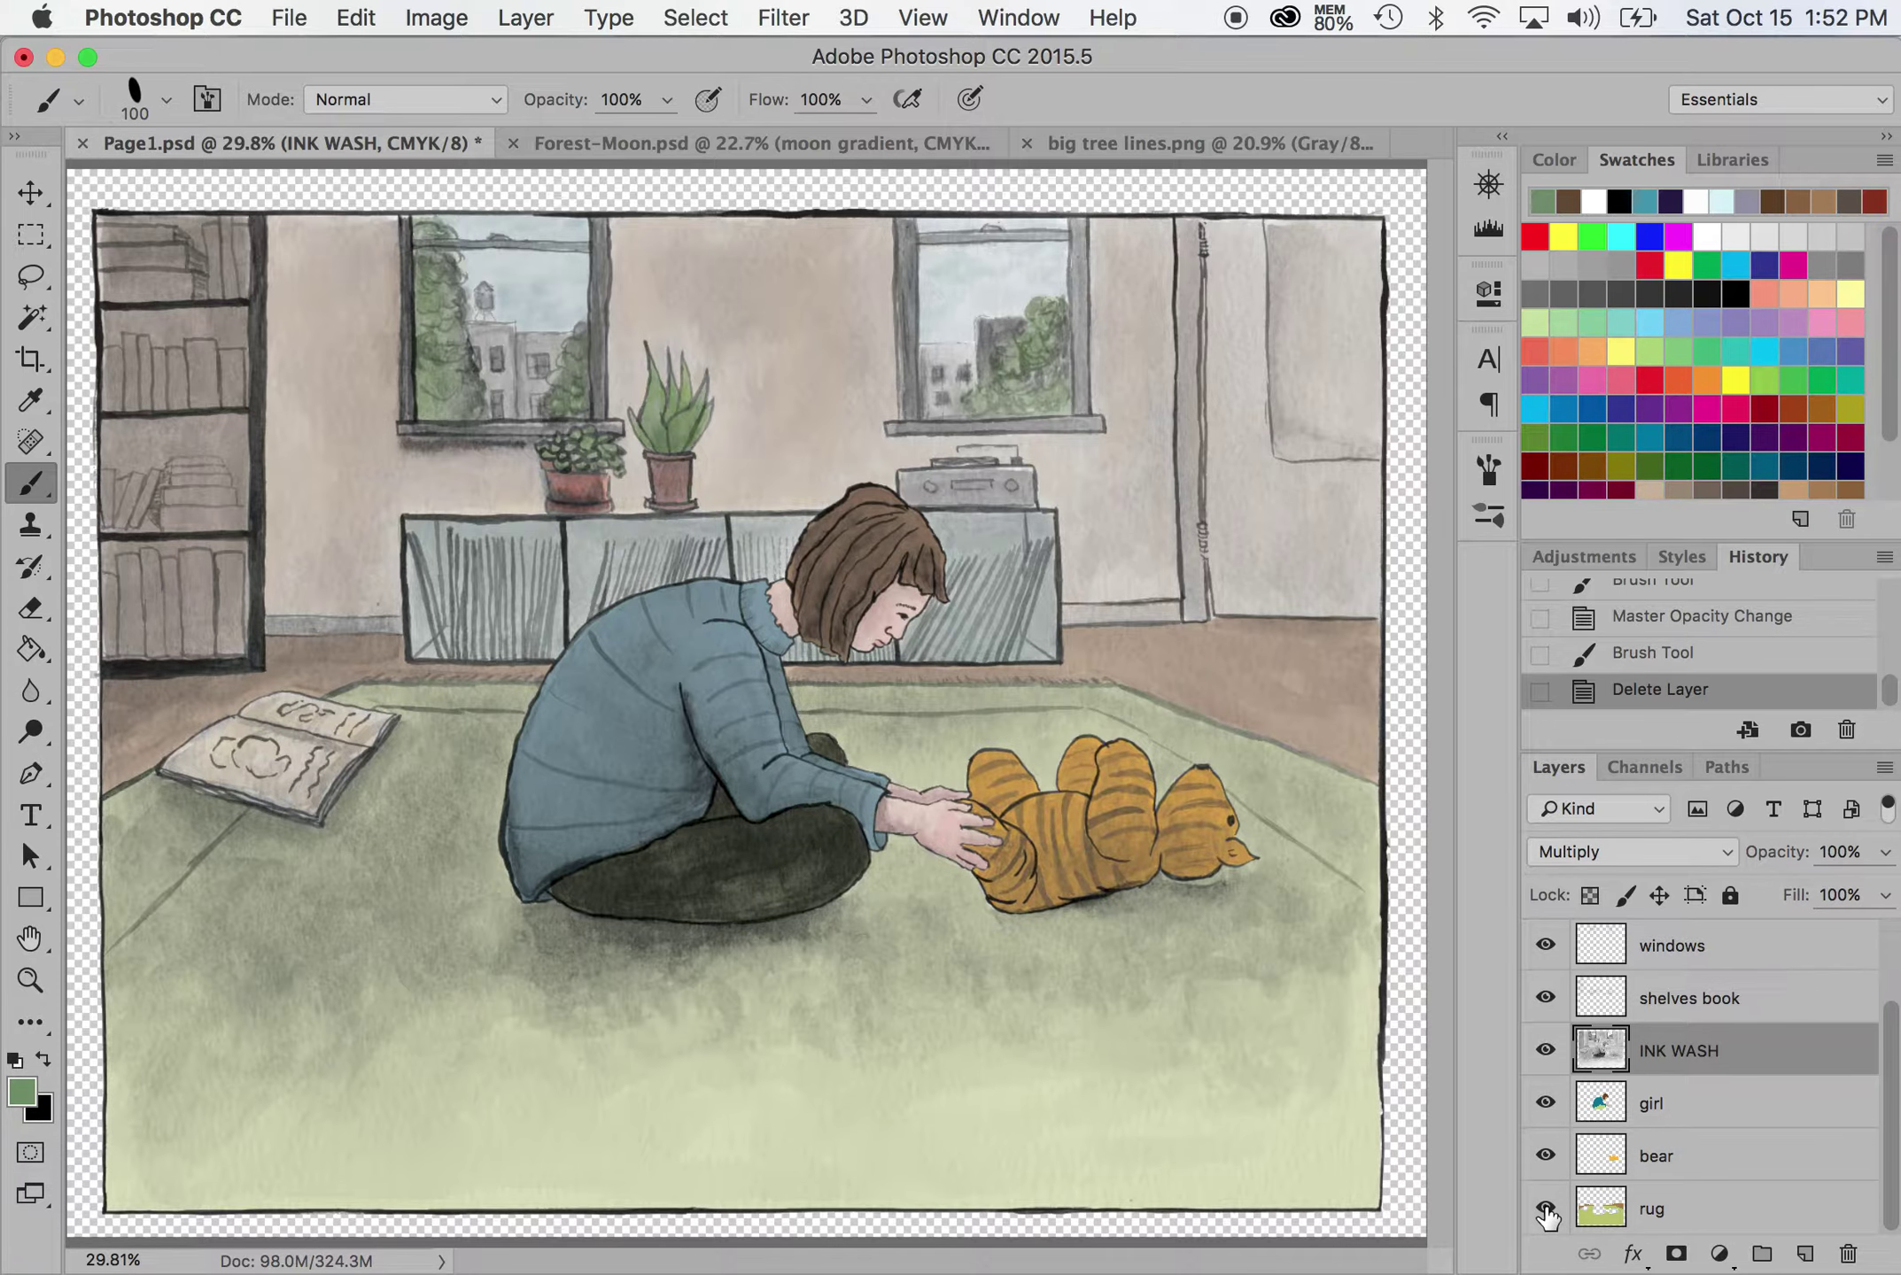
left_click(1546, 1209)
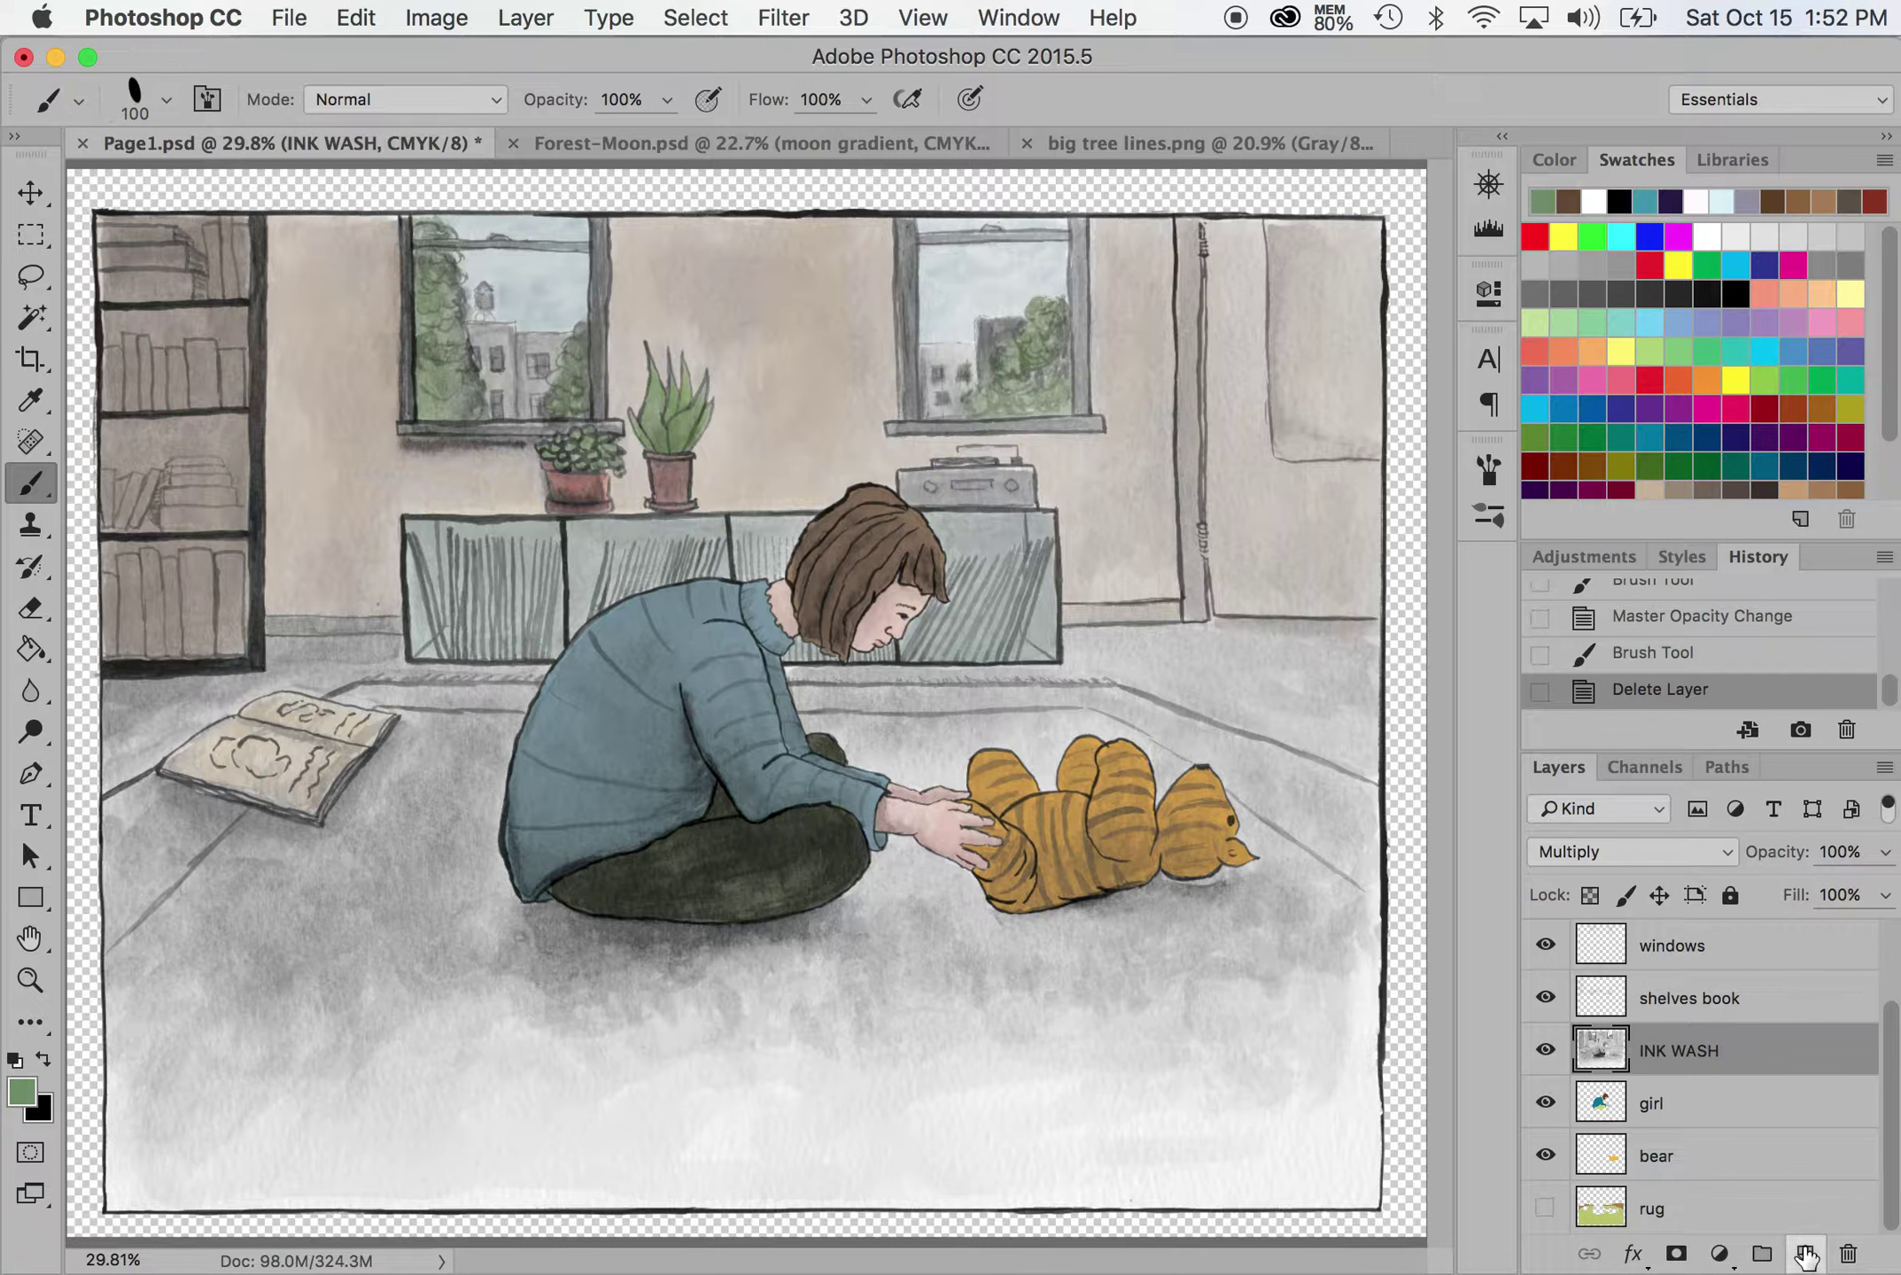
Add a new layer above rug and name it 'rug2'
left_click(1805, 1254)
left_click(1688, 1056)
left_click_drag(1688, 1055, 1683, 1178)
double_click(1668, 1159)
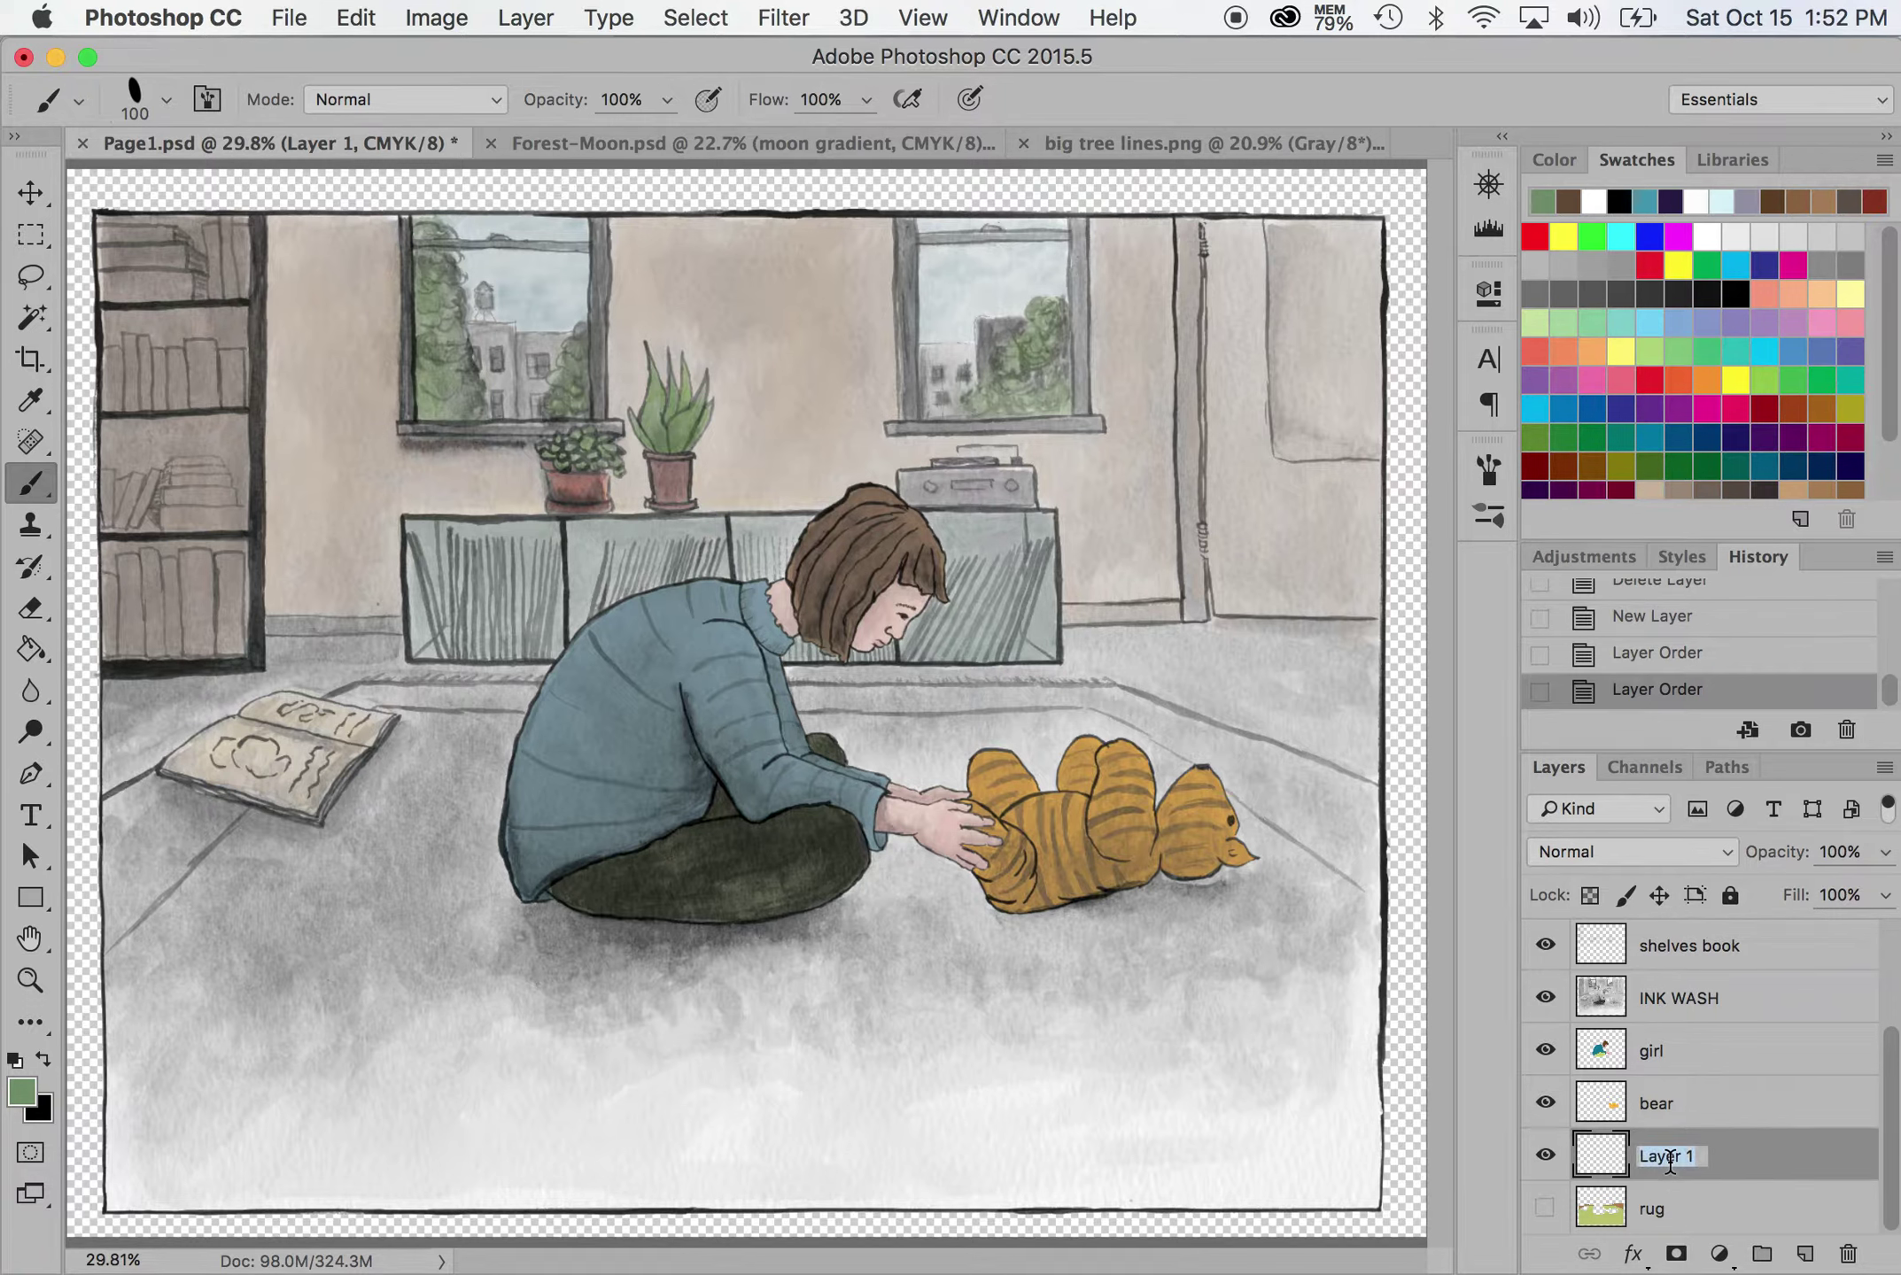
type("rug2")
key("Return")
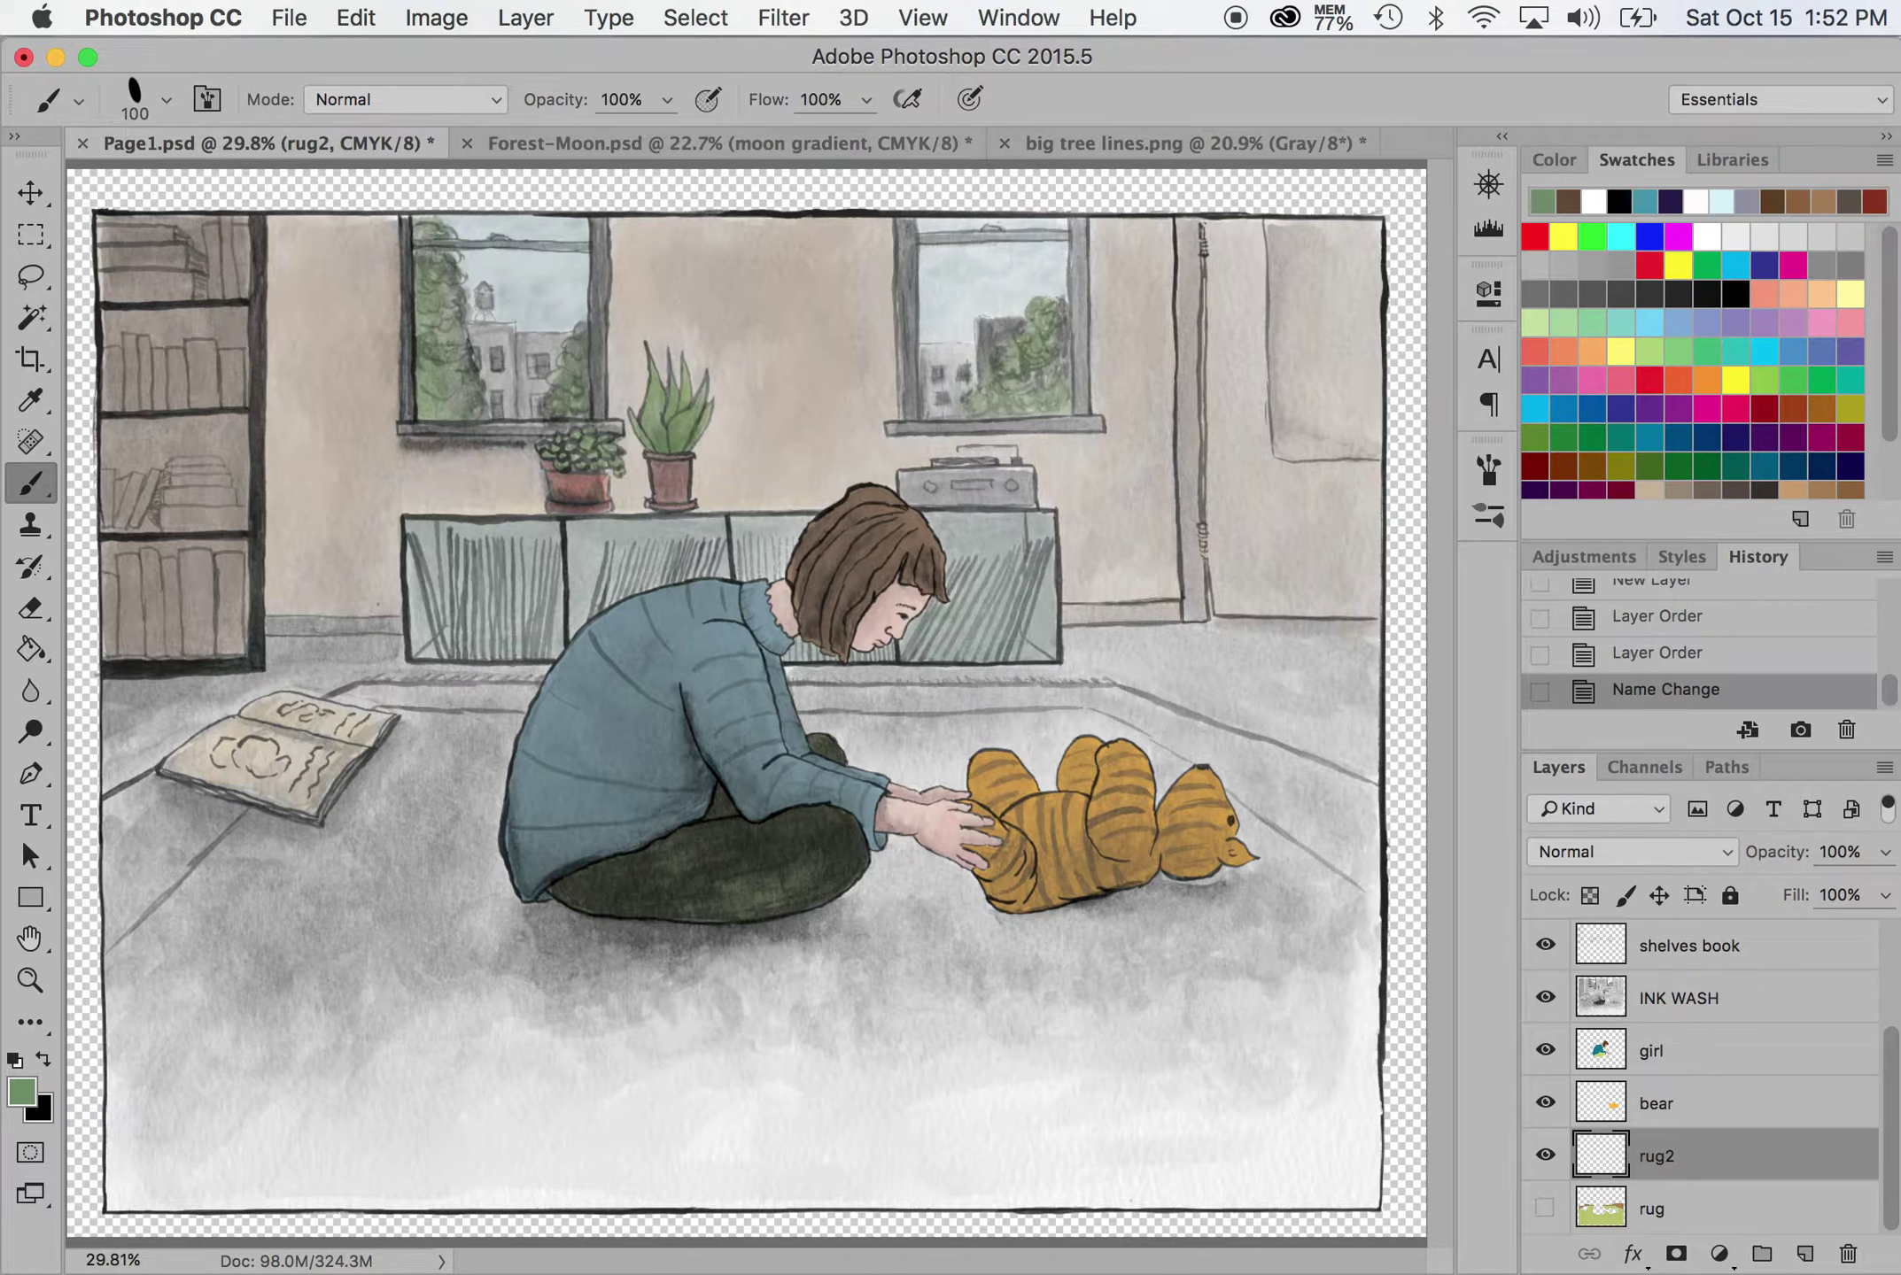
left_click(165, 101)
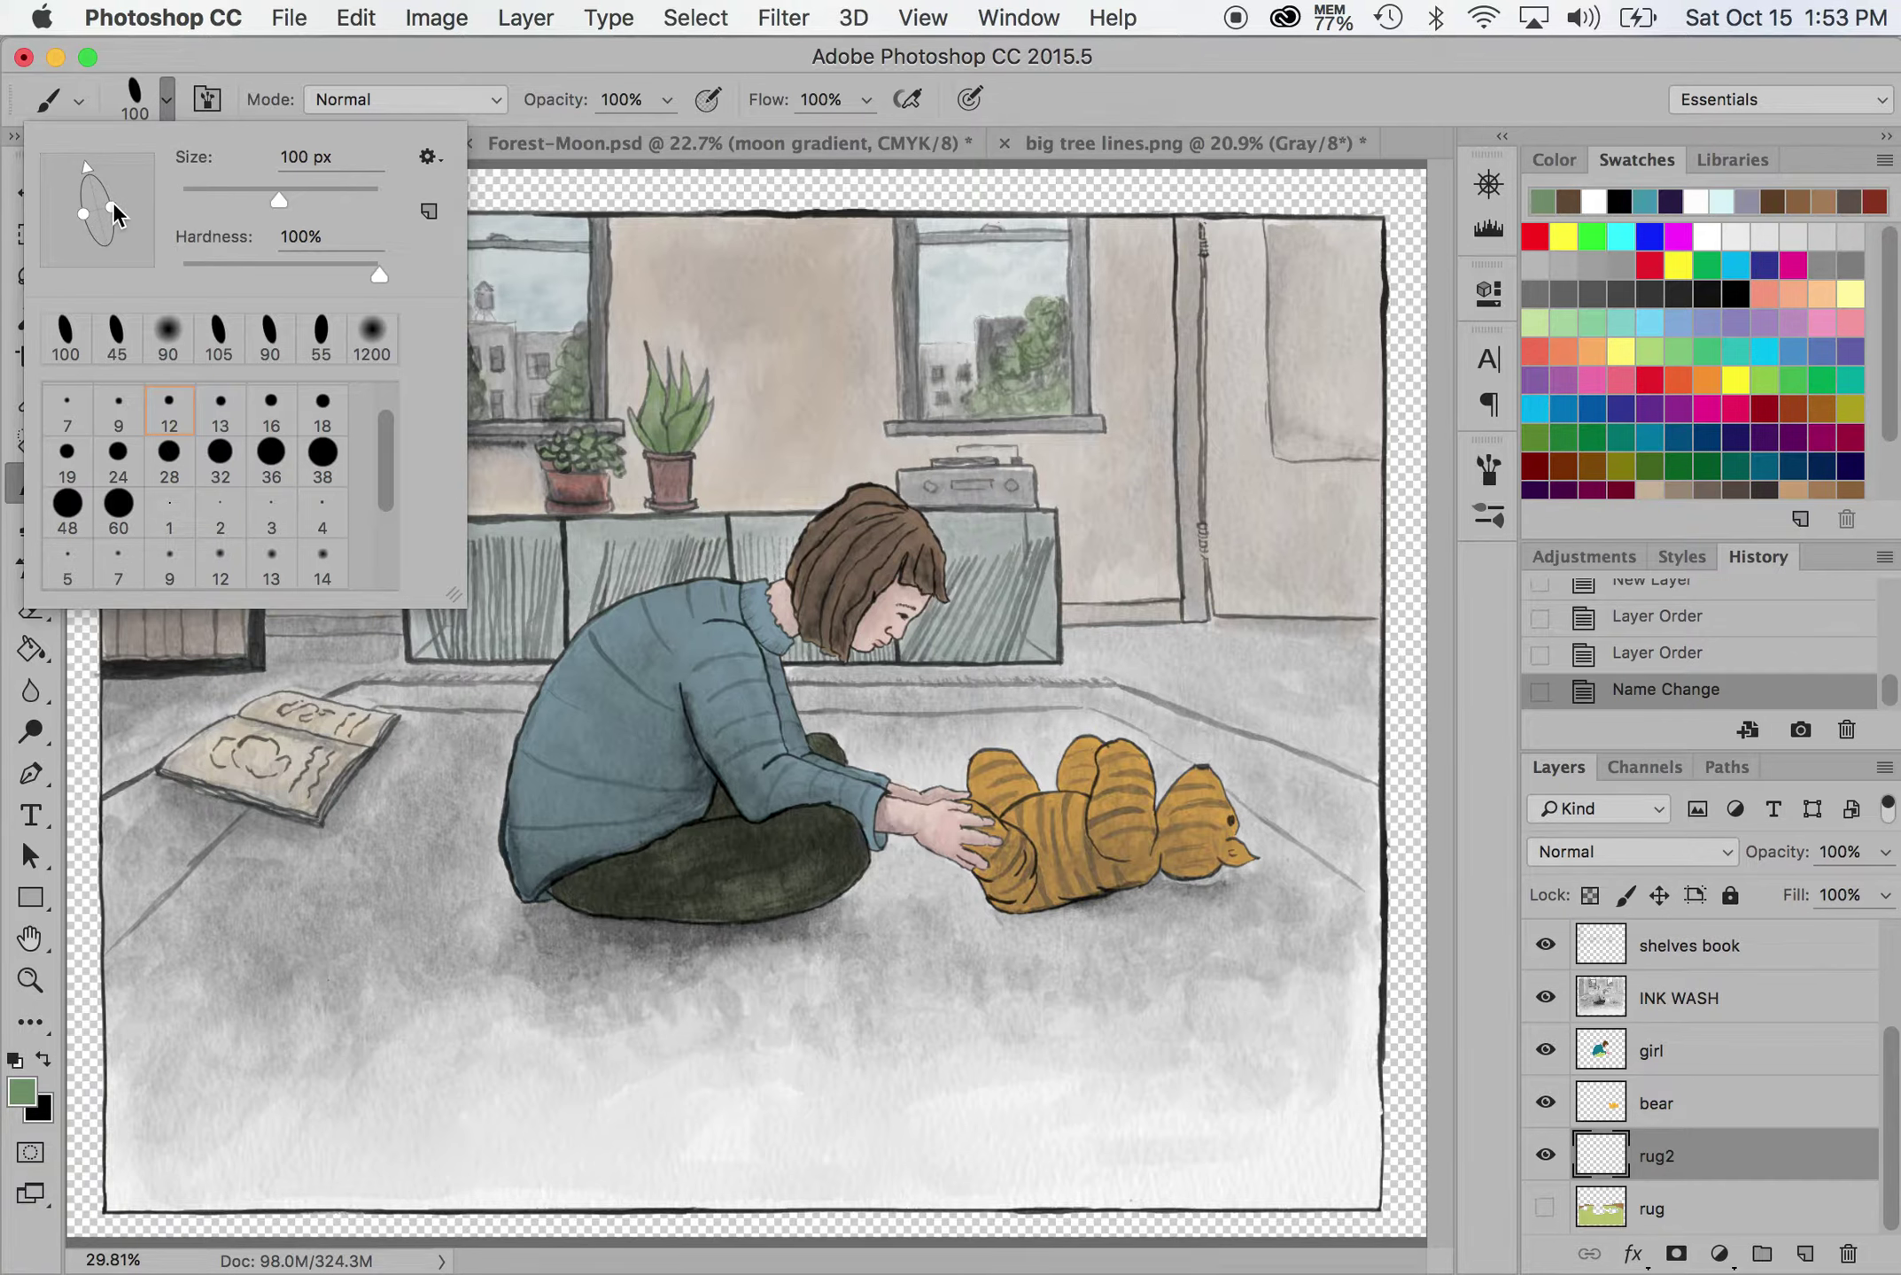
Pick the 13 px round brush tip and paint a thin green test stroke on the floor
left_click(667, 77)
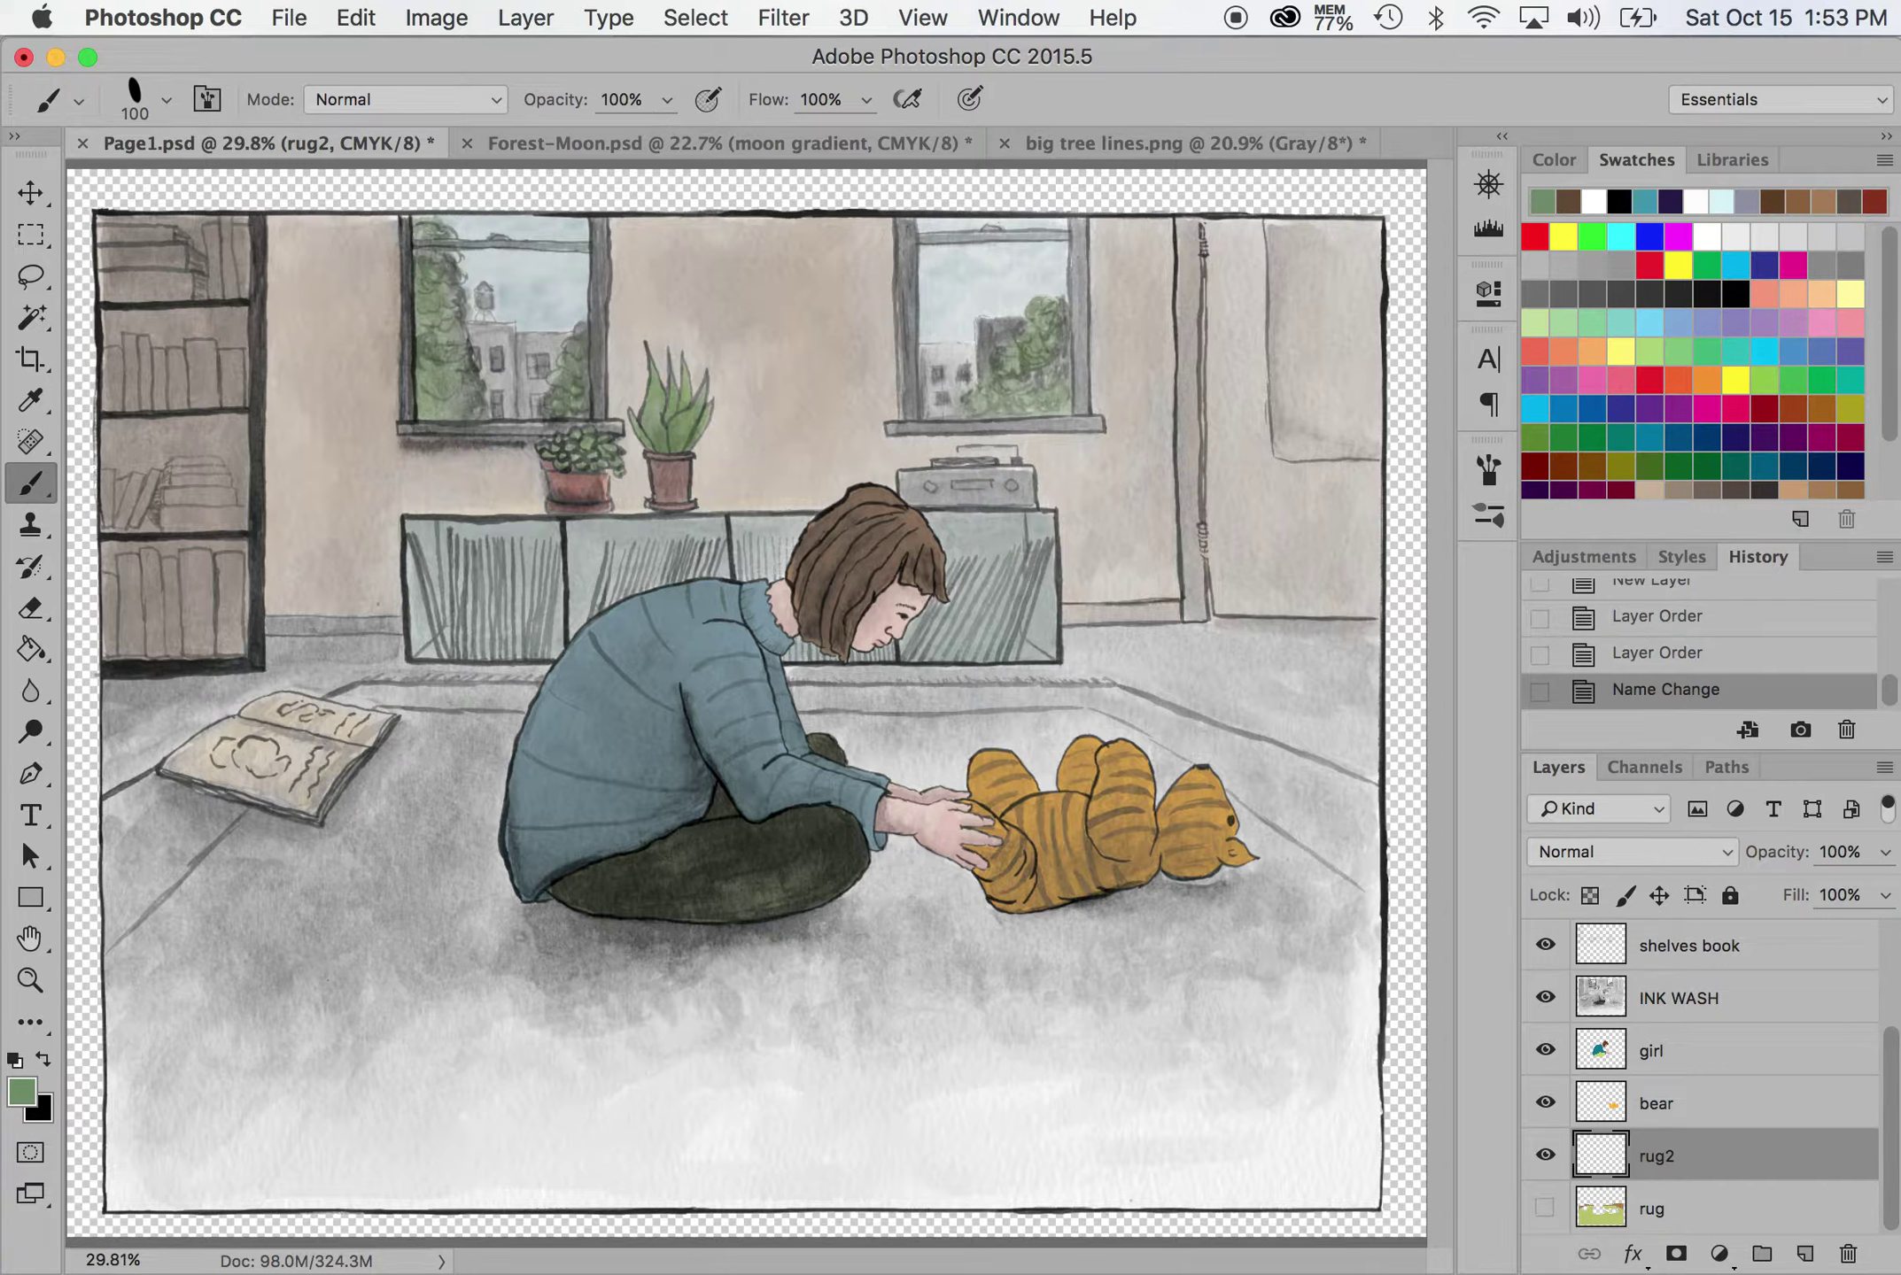
key("bracketright")
key("bracketright")
key("bracketright")
key("bracketright")
key("bracketright")
key("bracketright")
right_click(599, 1081)
left_click(810, 1072)
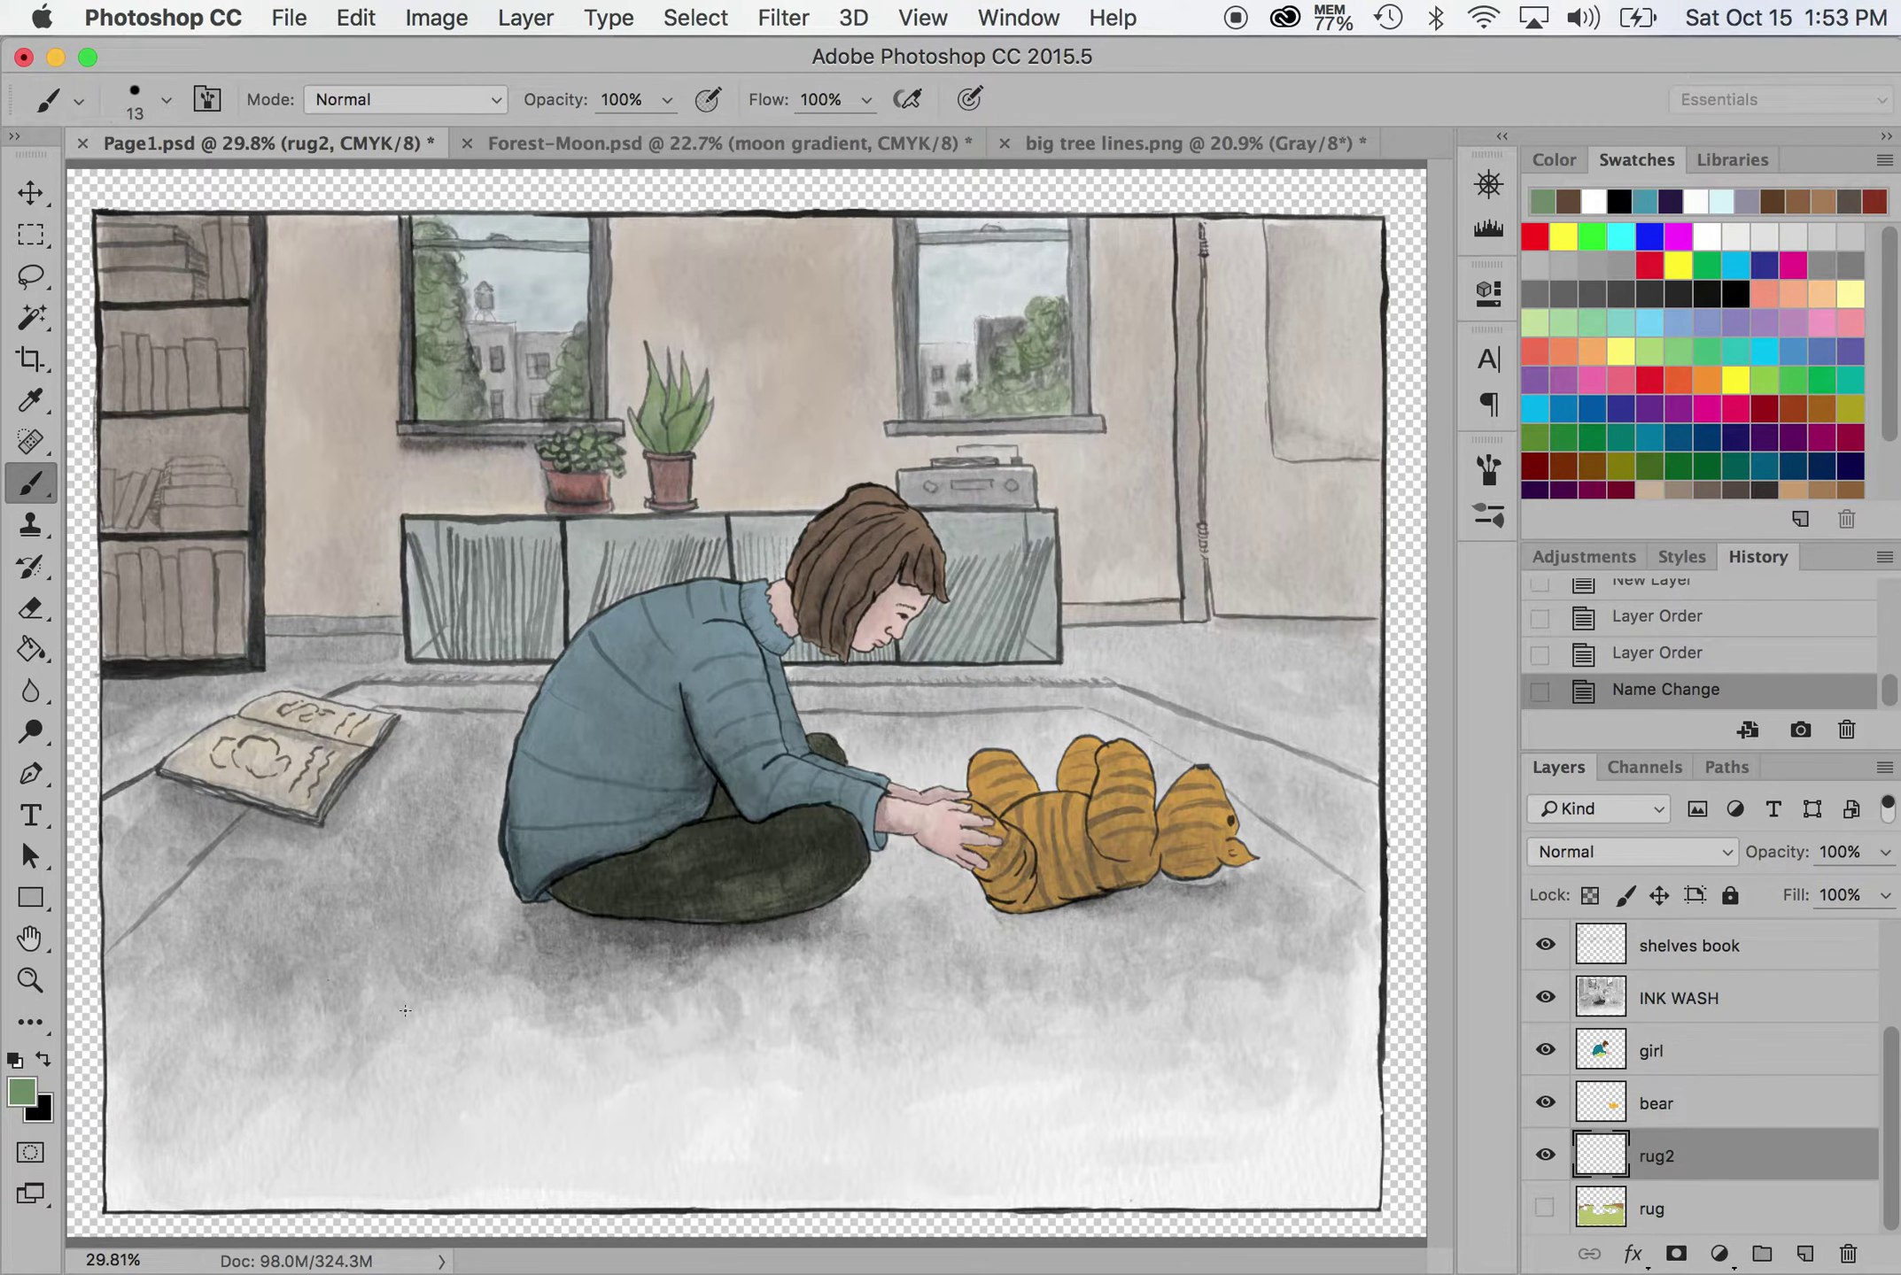
left_click_drag(434, 1048, 535, 1048)
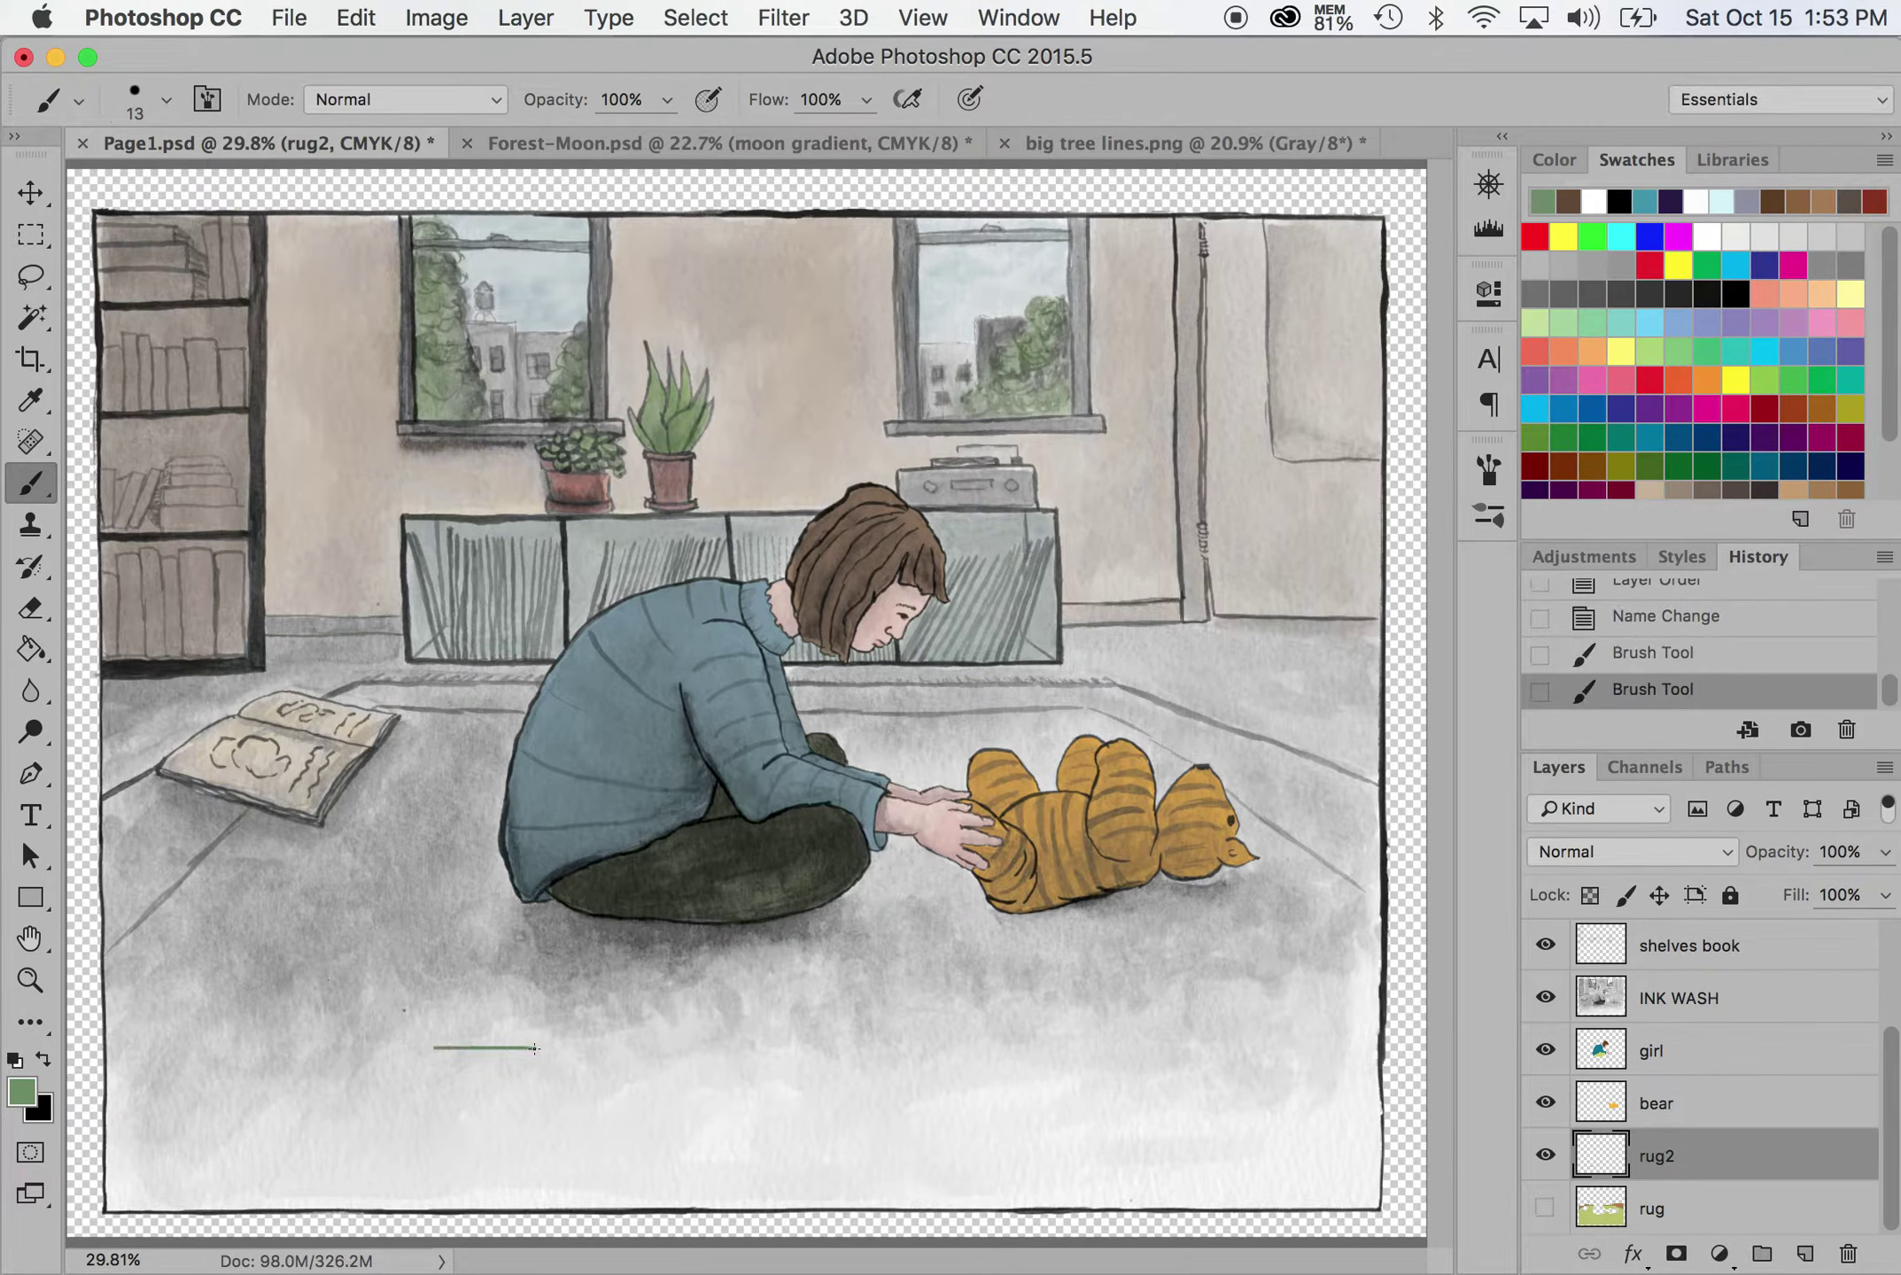
Switch to the 100 px tip, enlarge it, and paint a broad green band along the canvas bottom
key("bracketright")
key("bracketright")
key("bracketright")
key("bracketright")
key("bracketright")
key("bracketright")
key("bracketright")
key("bracketright")
key("bracketright")
key("bracketright")
key("bracketright")
key("bracketright")
key("bracketright")
key("bracketright")
left_click(165, 100)
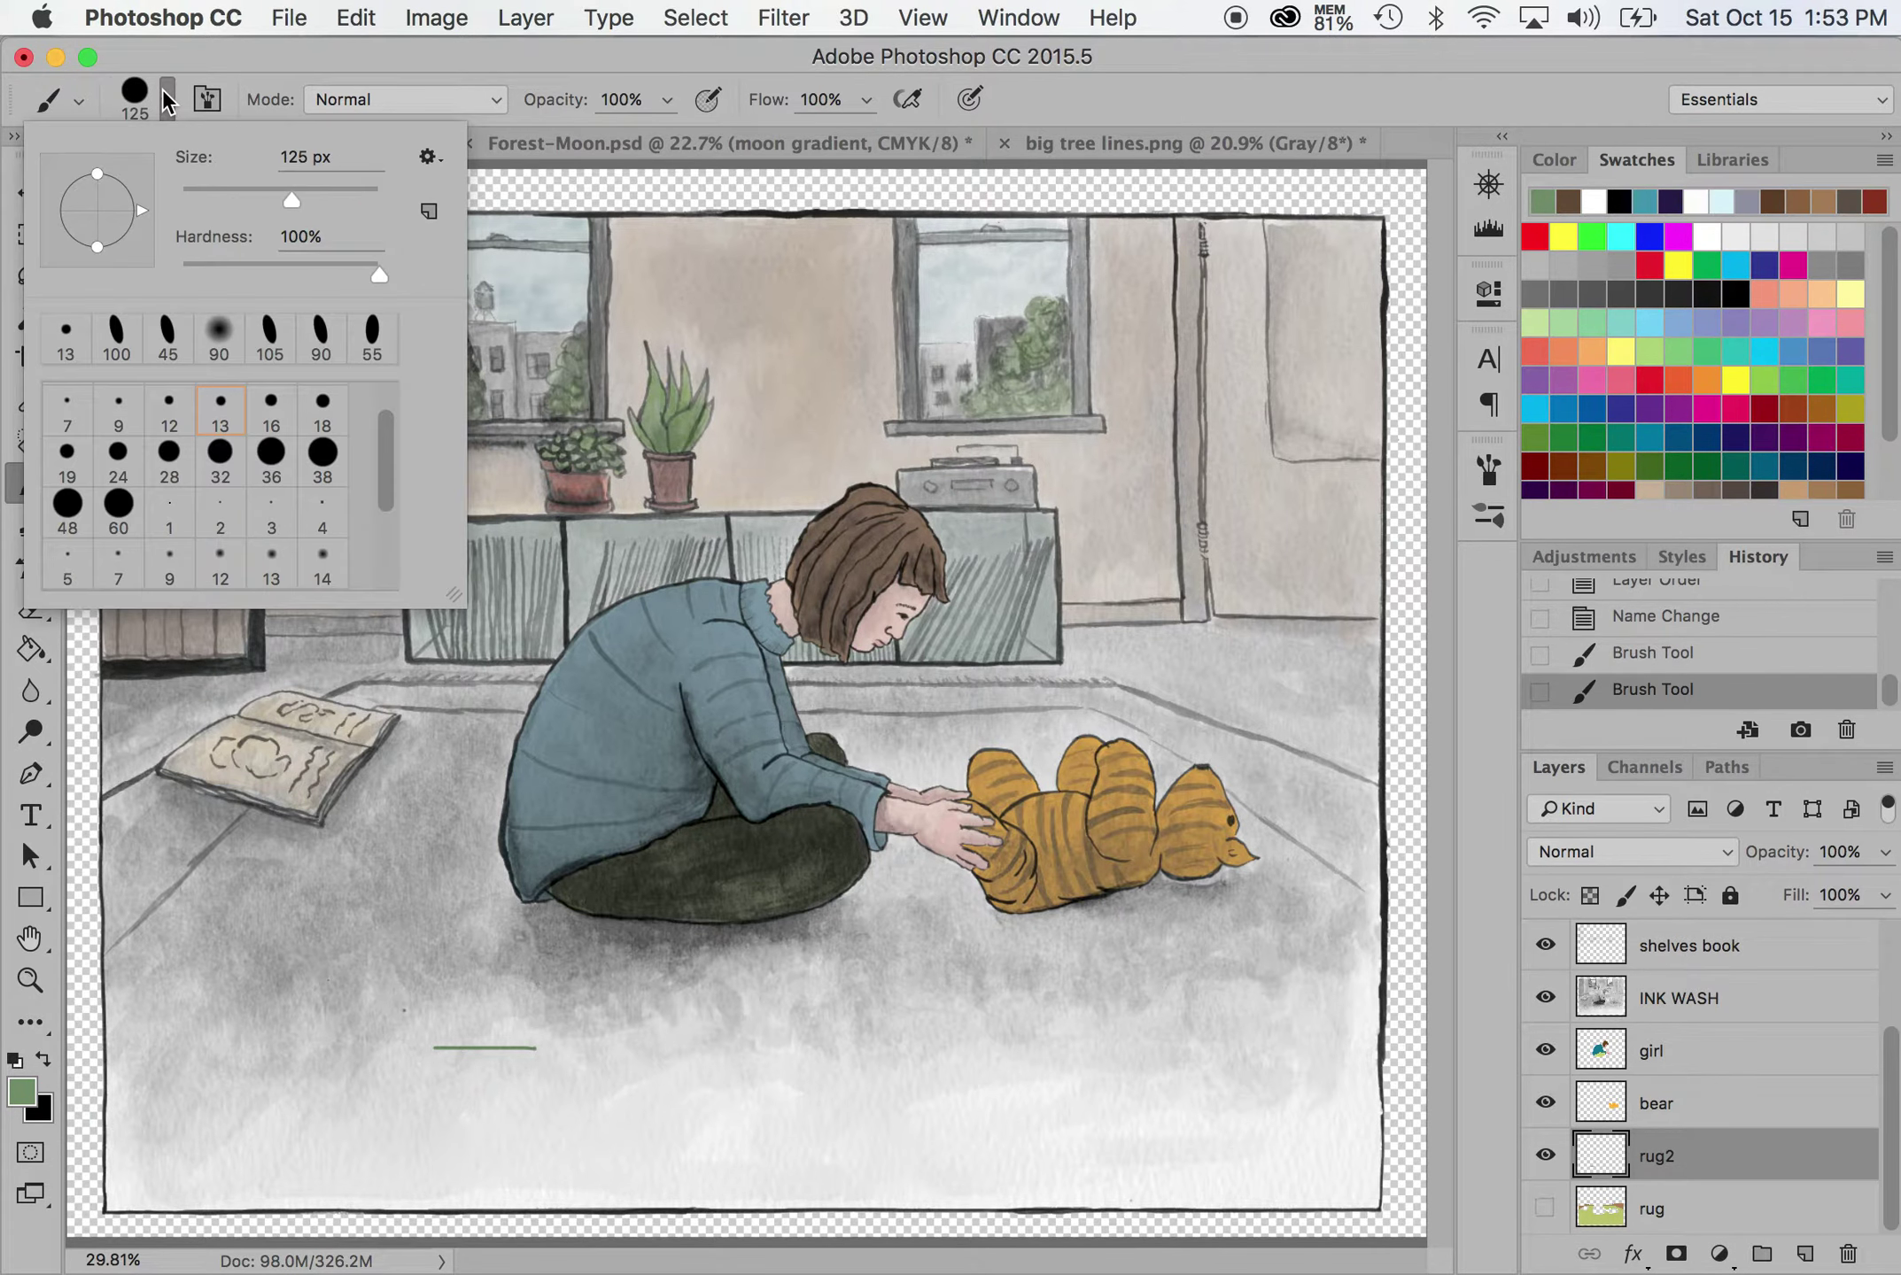
left_click(117, 336)
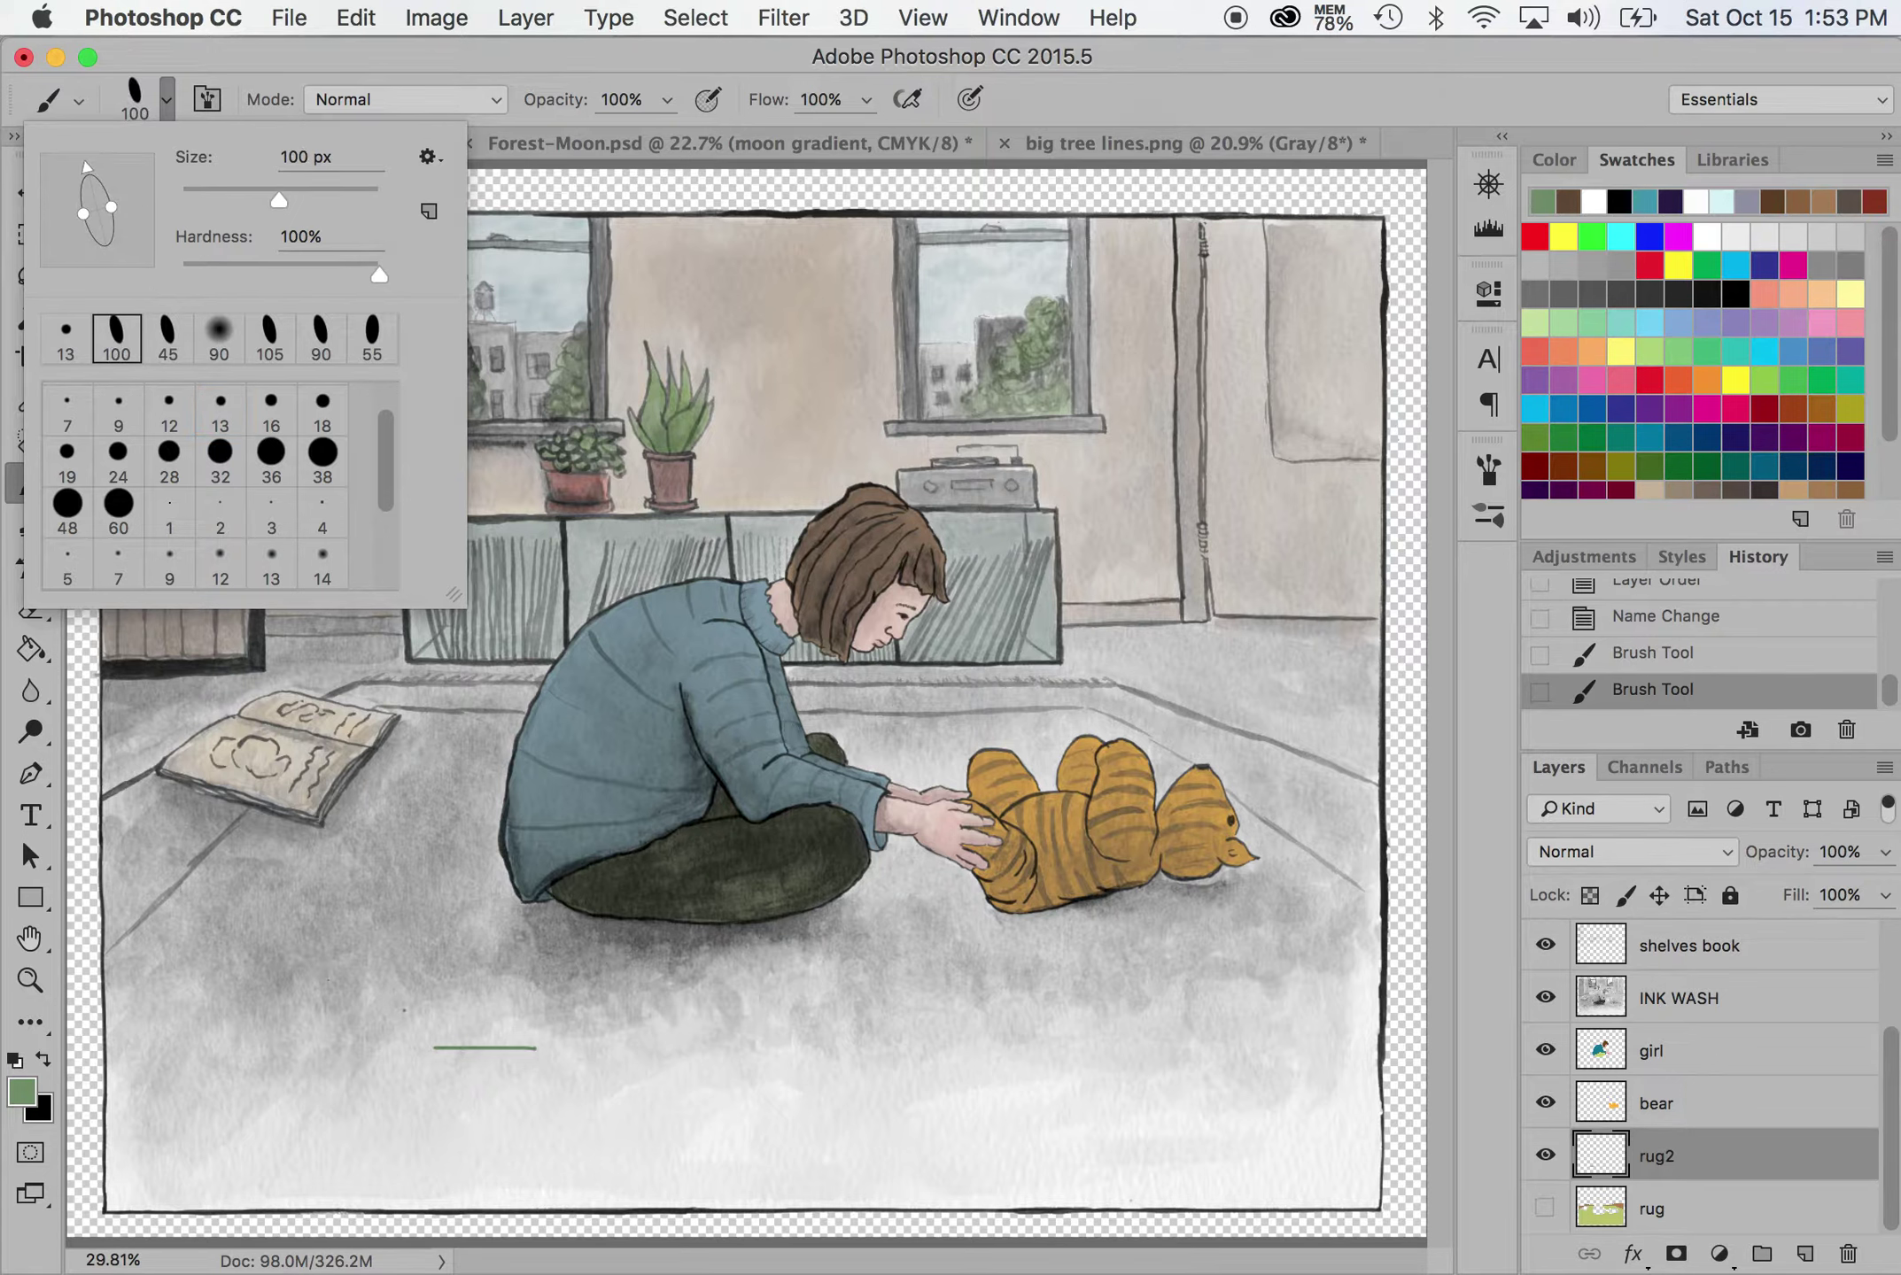
key("Return")
mouse_move(427, 1058)
left_mouse_down()
mouse_move(629, 1059)
mouse_move(418, 1098)
mouse_move(424, 1082)
mouse_move(527, 1094)
left_mouse_up()
key("bracketright")
key("bracketright")
key("bracketright")
key("bracketright")
key("bracketright")
key("bracketright")
key("bracketright")
mouse_move(695, 1093)
left_mouse_down()
mouse_move(855, 1089)
mouse_move(628, 1081)
left_mouse_up()
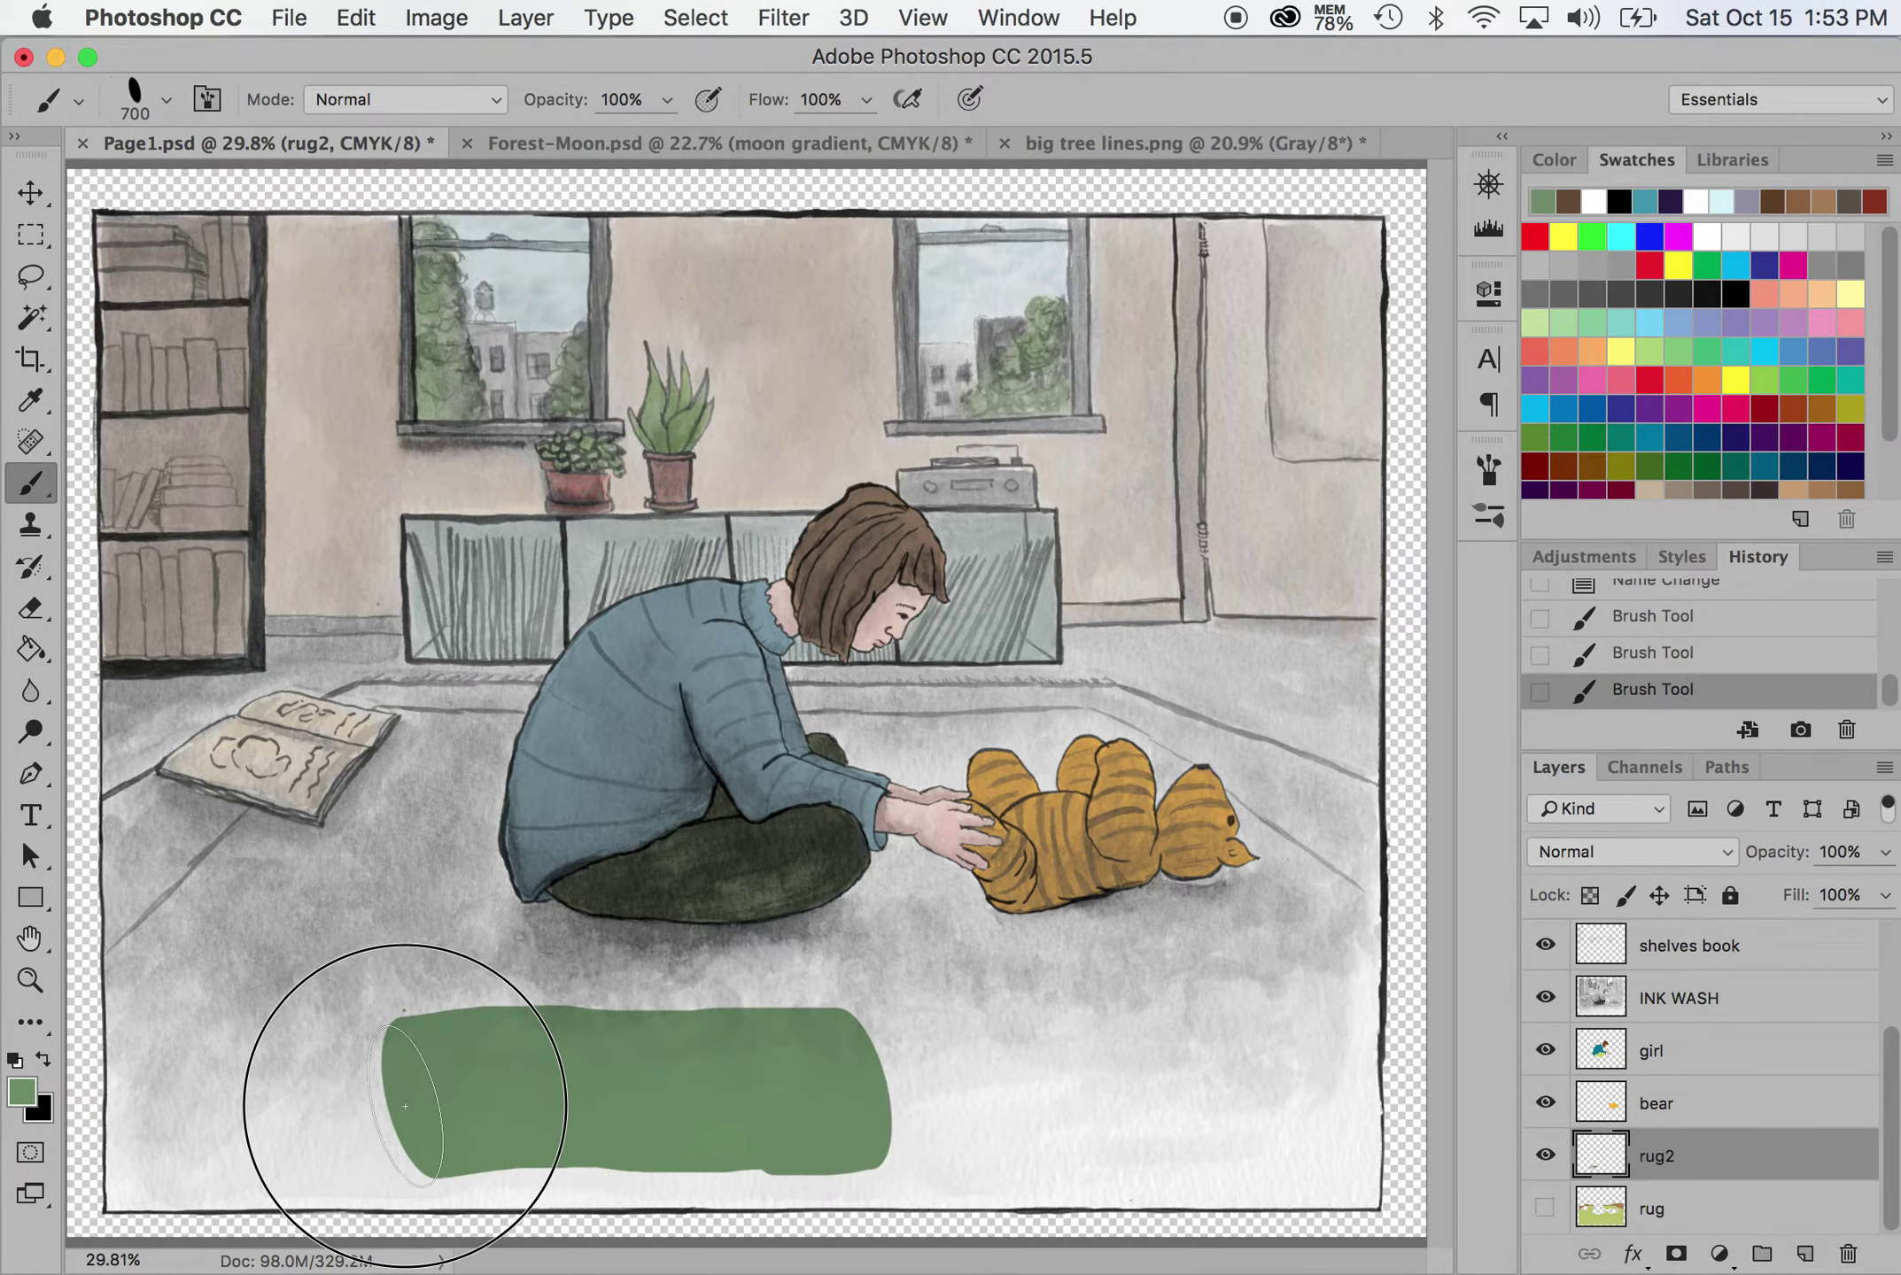
left_click_drag(496, 1081, 552, 1081)
key("bracketleft")
key("bracketleft")
key("bracketleft")
key("bracketleft")
key("bracketleft")
key("bracketleft")
key("bracketleft")
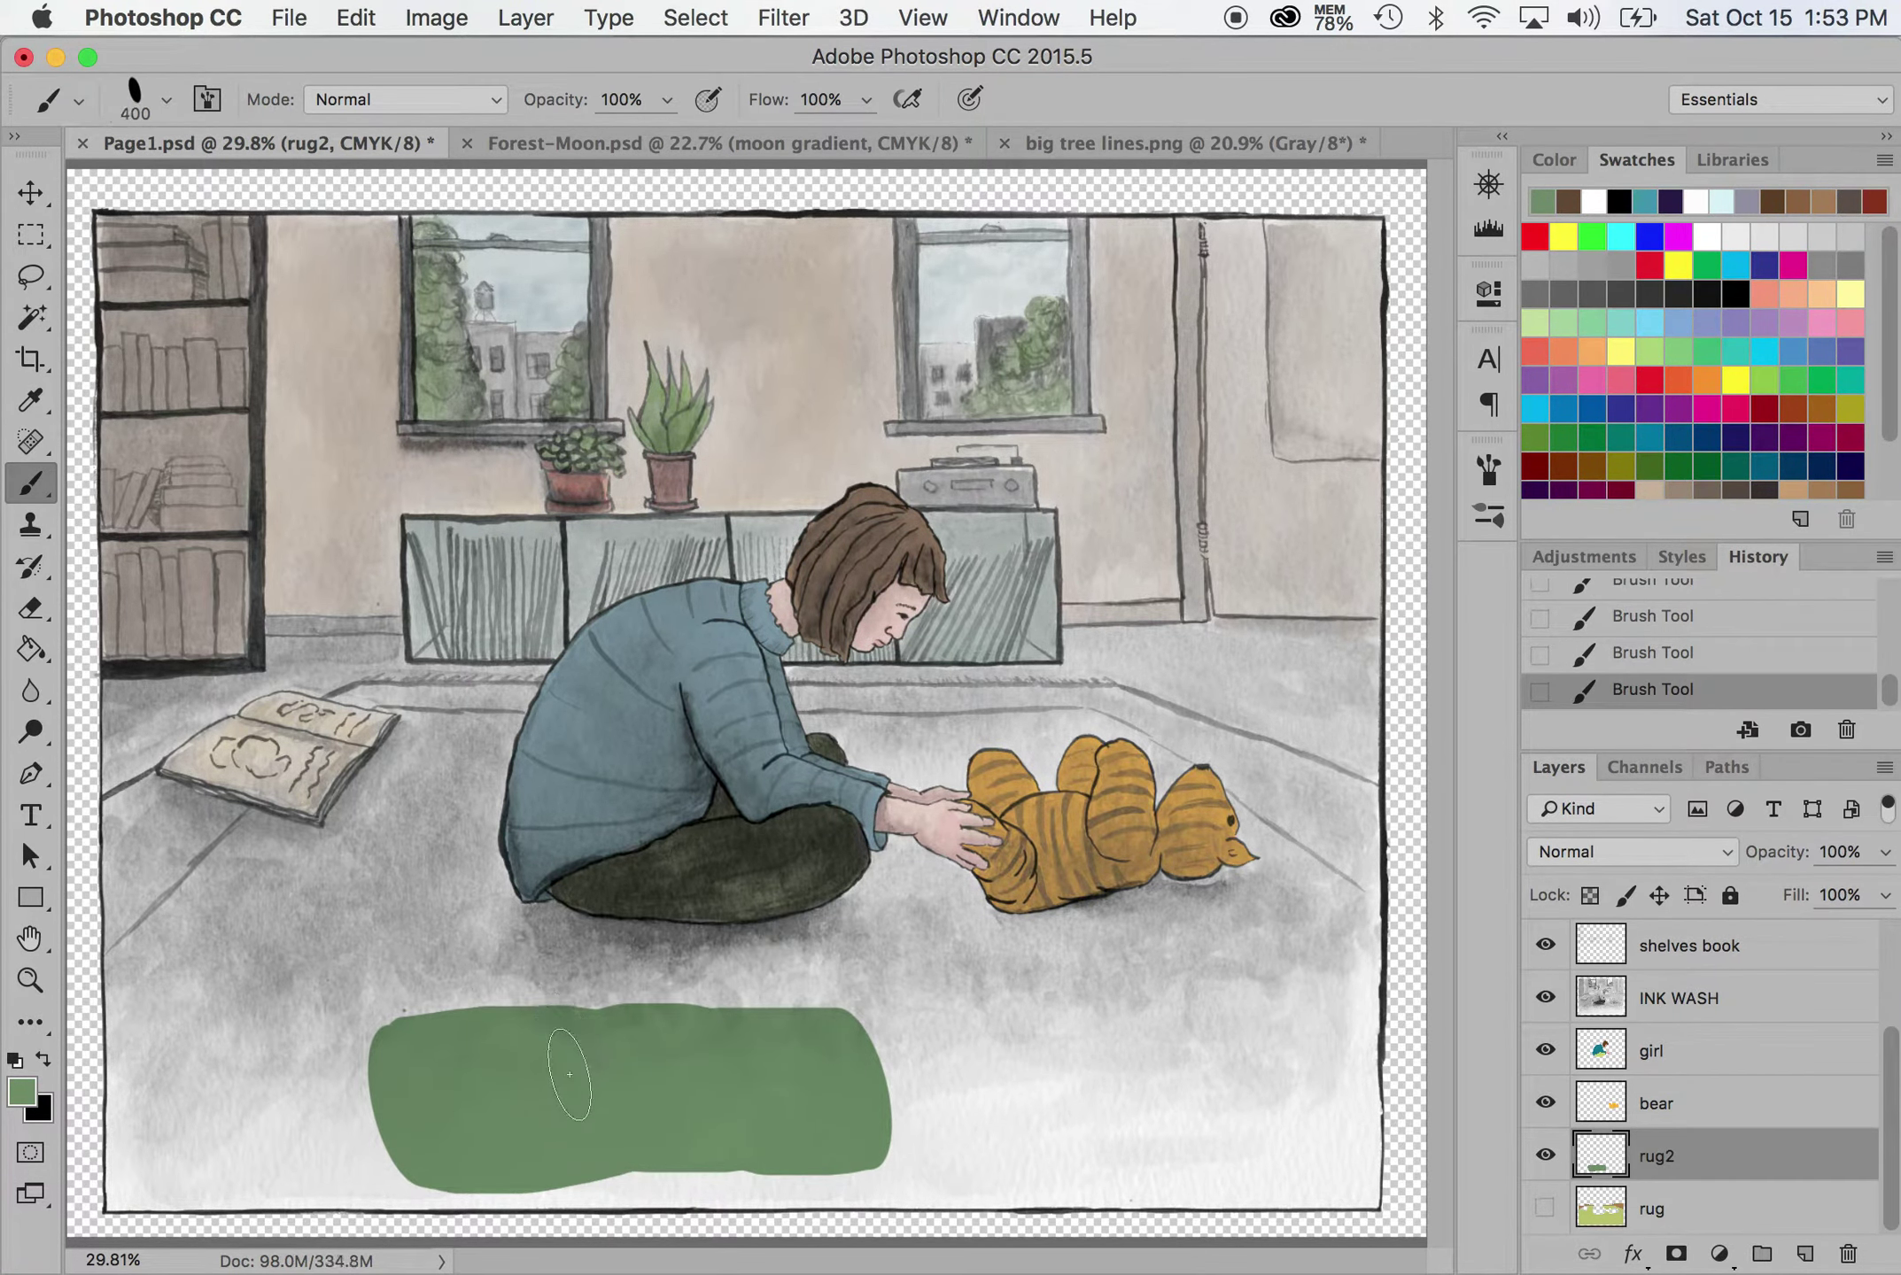
key("super+equal")
key("super+equal")
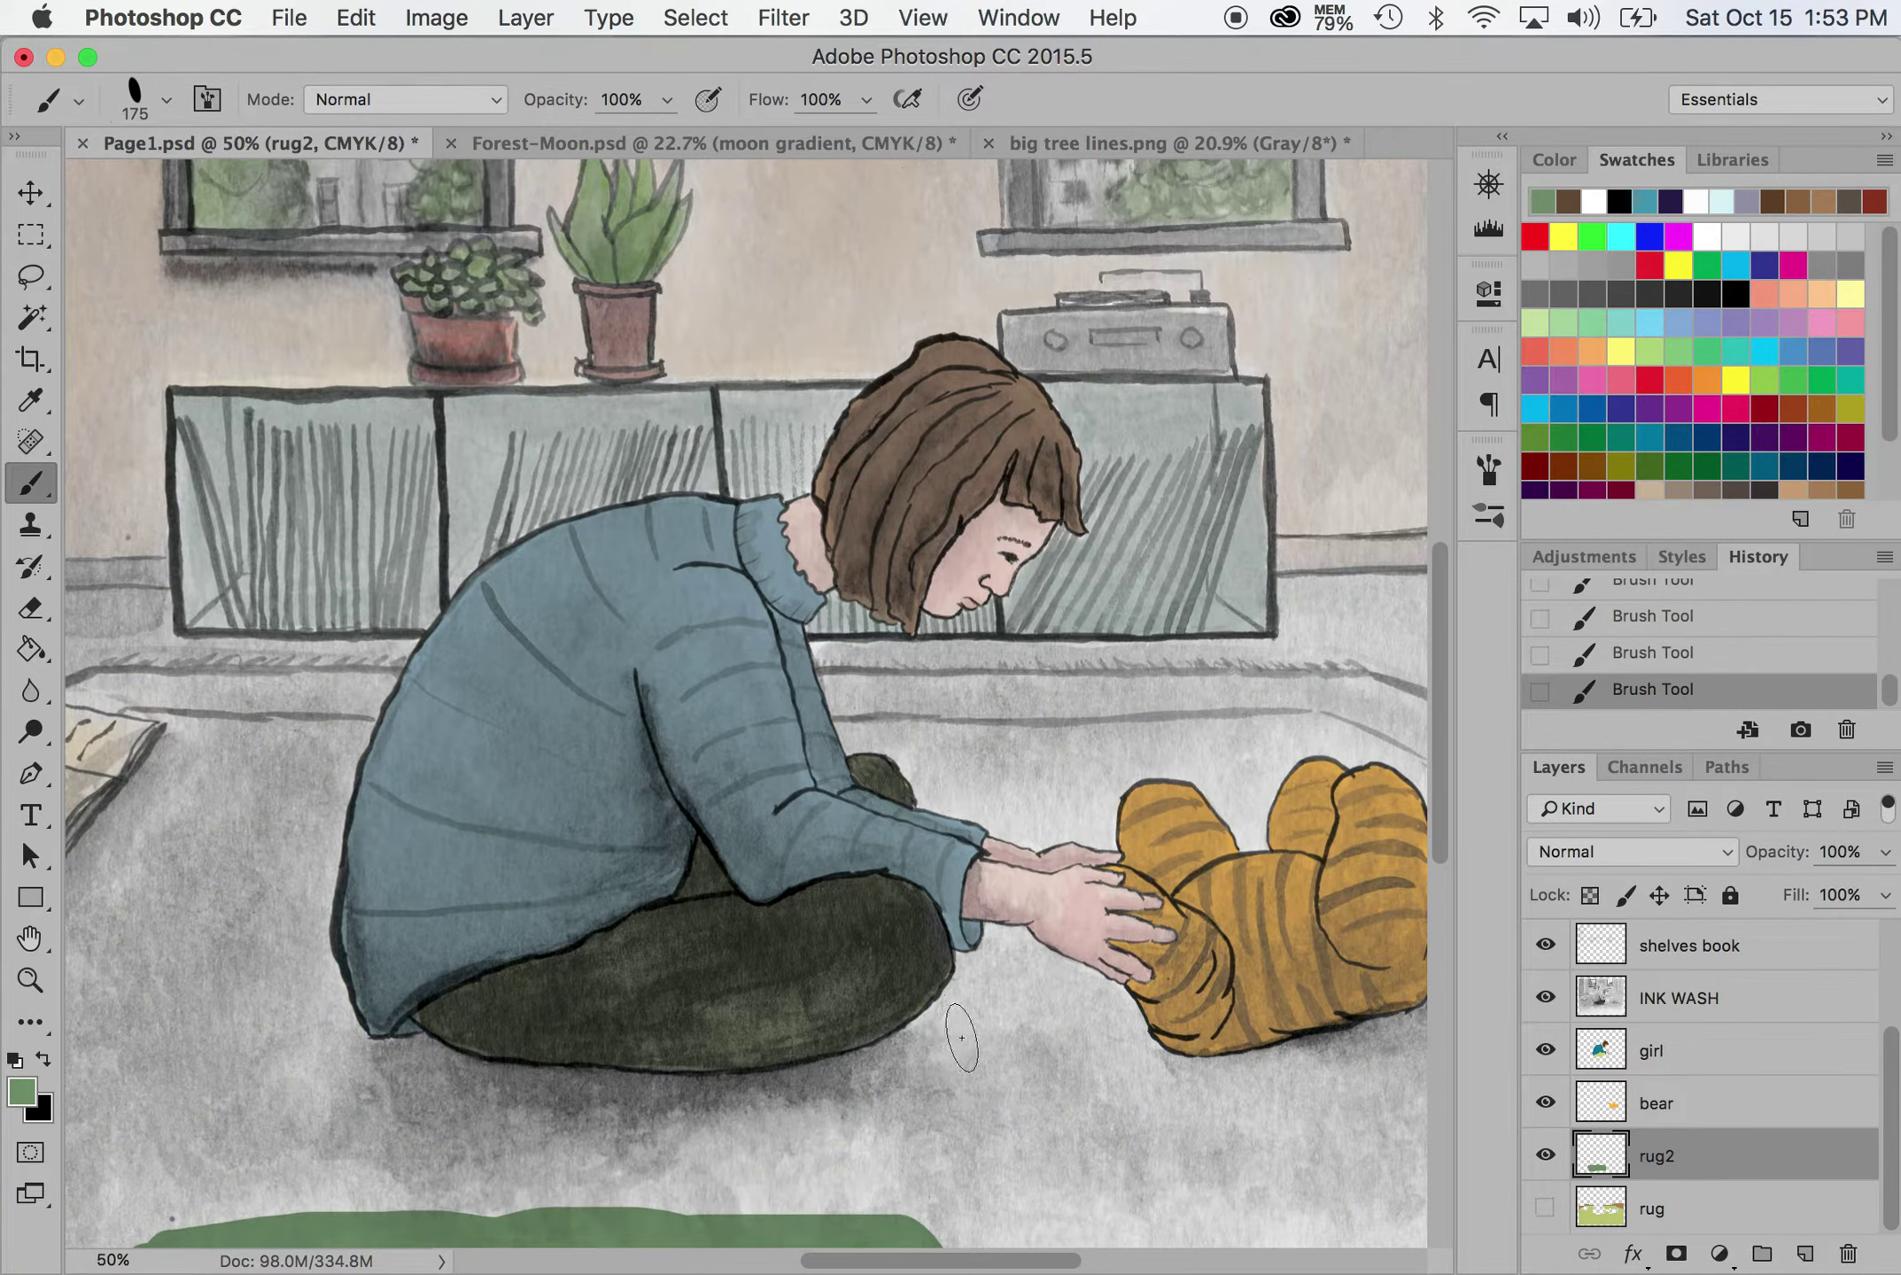
Paint more green rug colour beside and under the girl's legs
mouse_move(974, 976)
left_mouse_down()
mouse_move(873, 1100)
mouse_move(958, 1022)
mouse_move(852, 1117)
left_mouse_up()
key("bracketleft")
key("bracketleft")
key("bracketleft")
key("bracketleft")
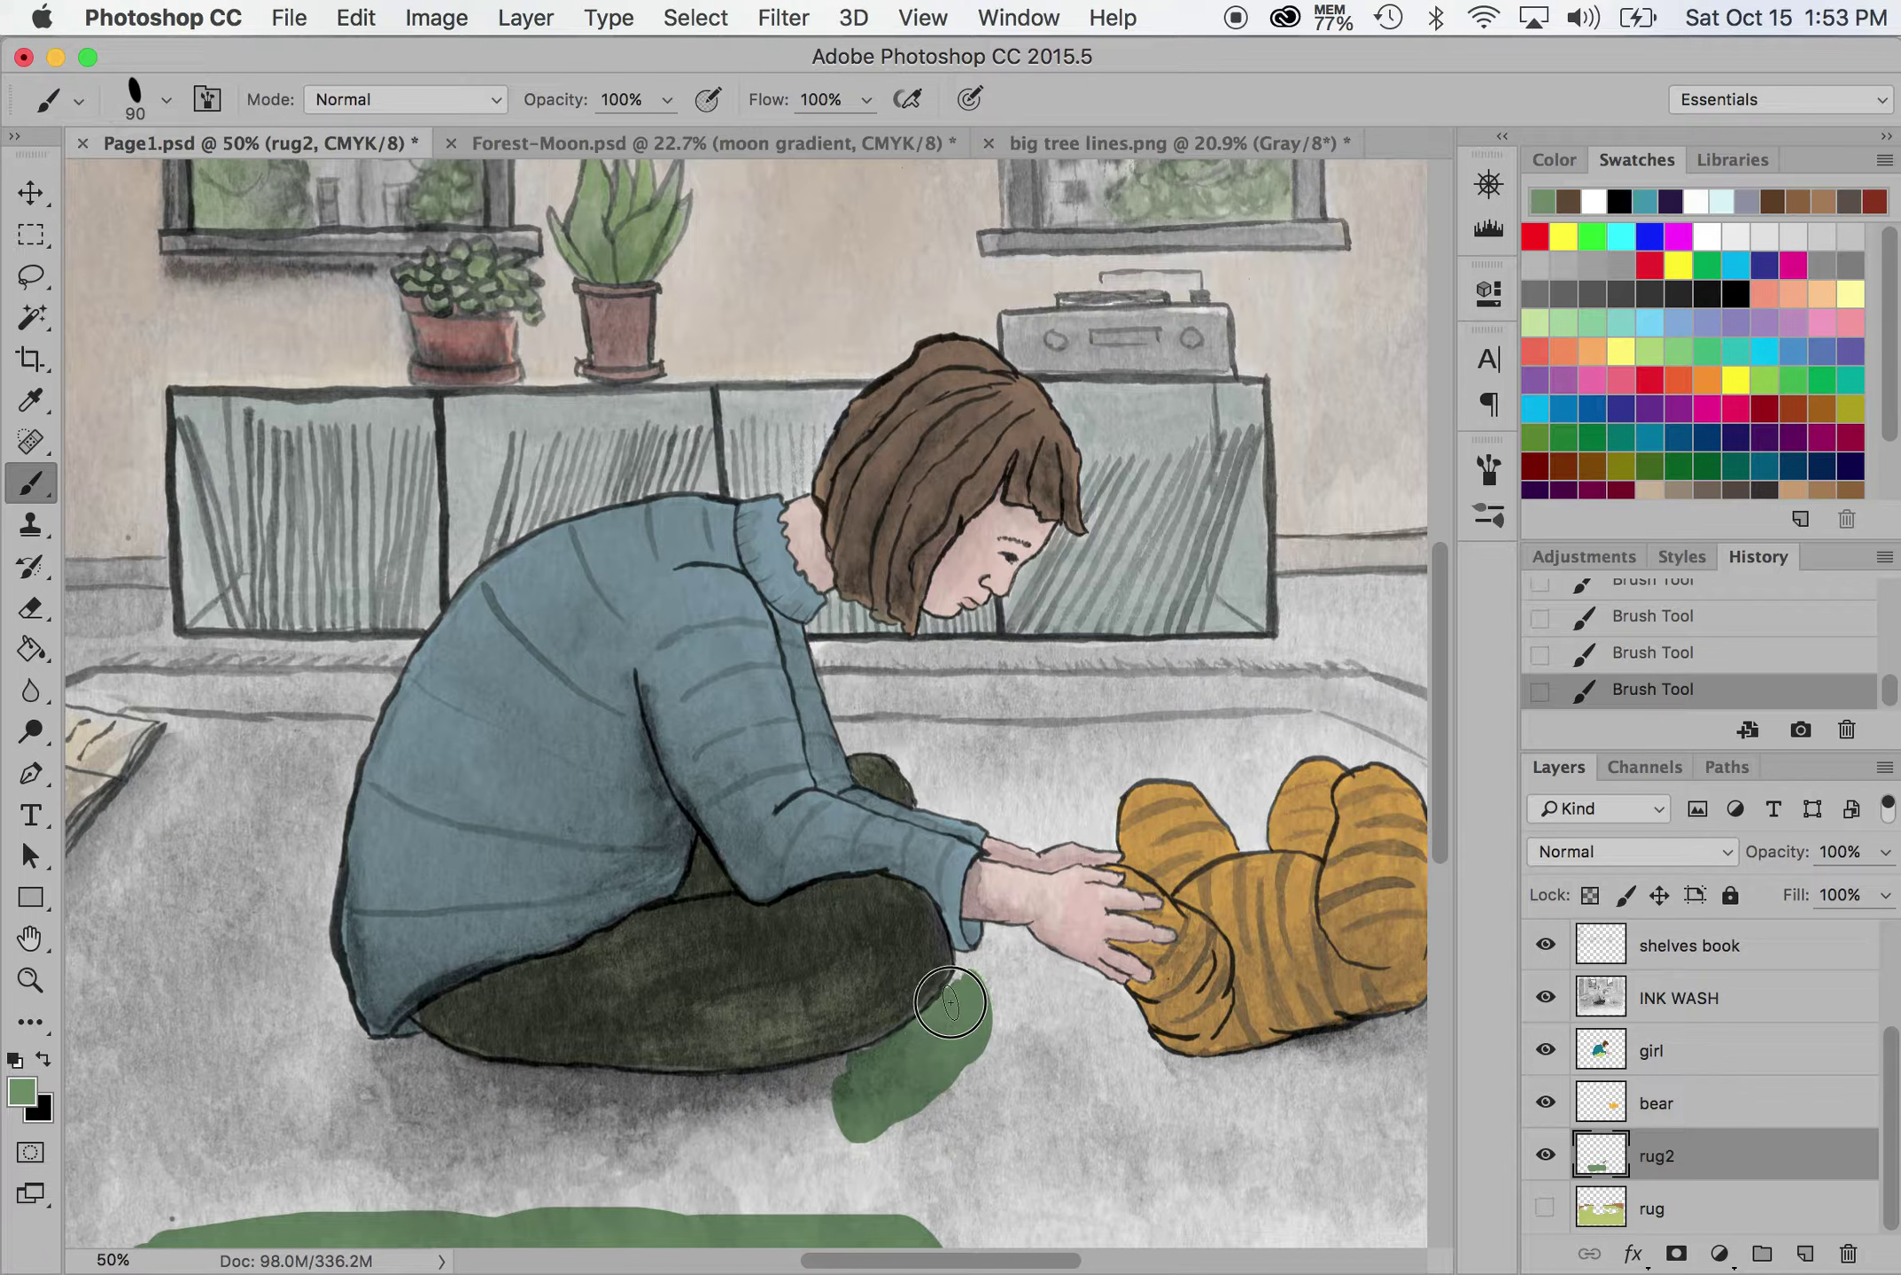
mouse_move(873, 1072)
left_mouse_down()
mouse_move(808, 1092)
mouse_move(882, 1058)
mouse_move(767, 1092)
left_mouse_up()
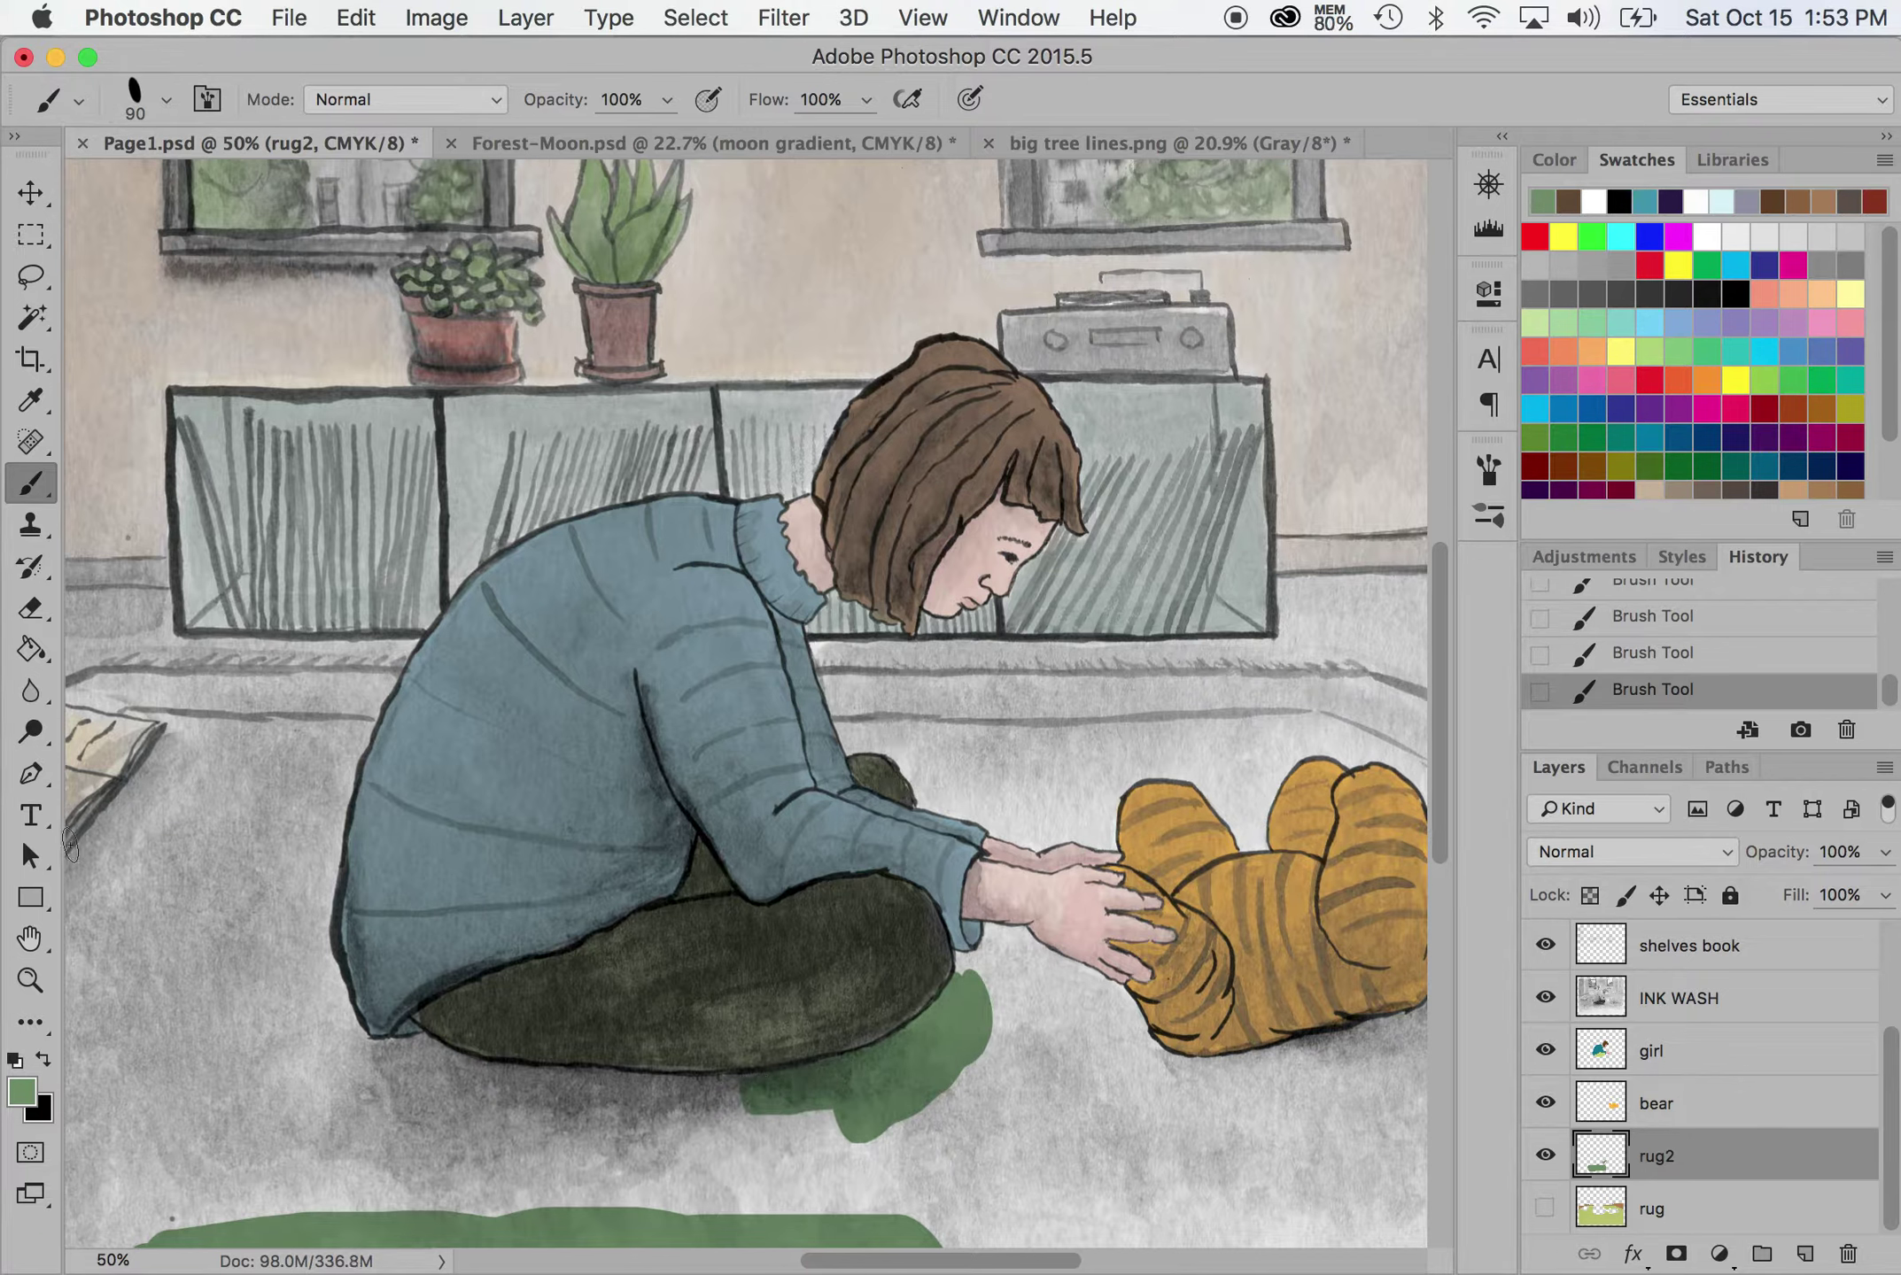
Erase green below the pants with a 100% hardness, 100% opacity eraser
left_click(39, 608)
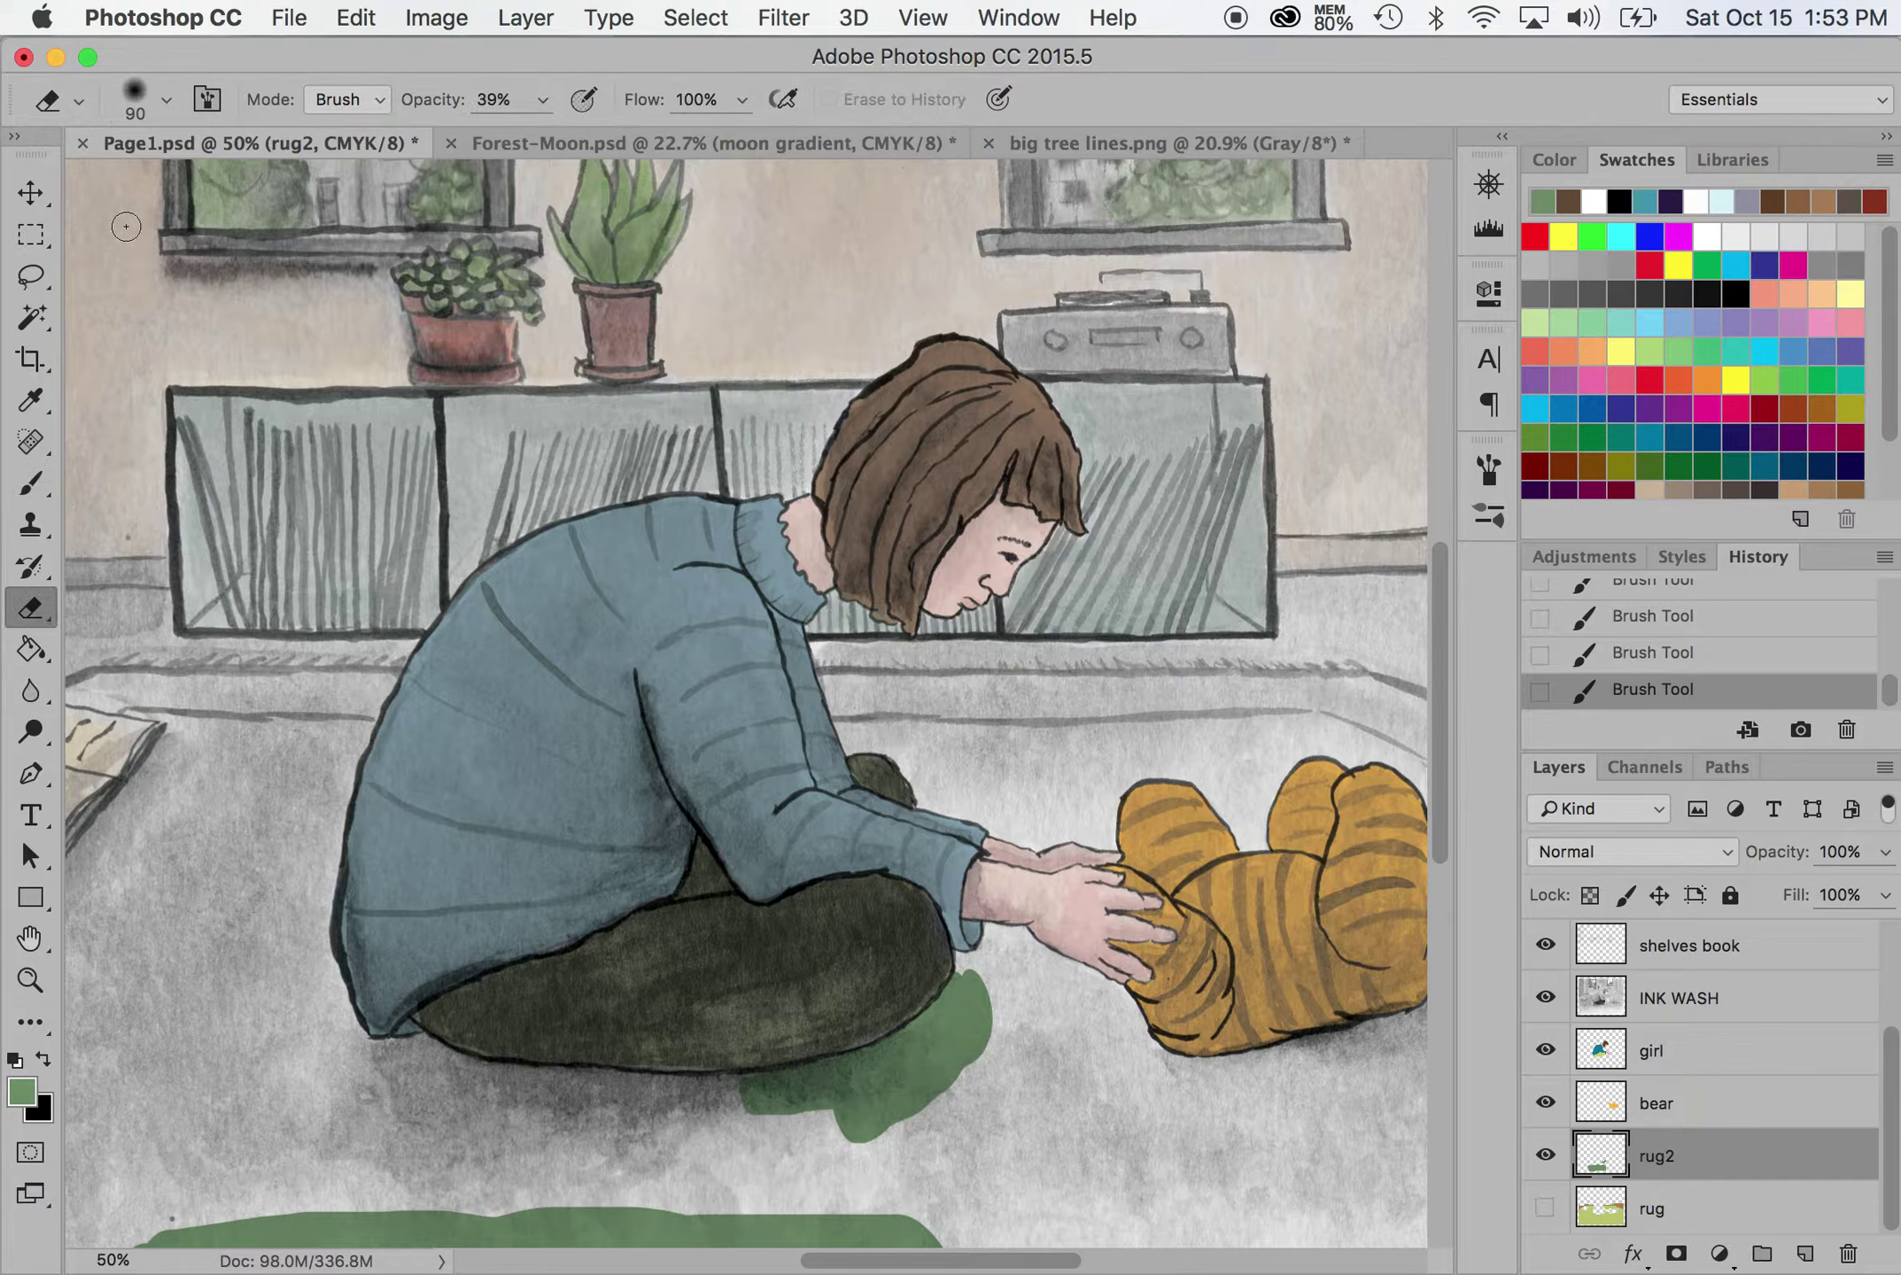
left_click(168, 97)
left_click_drag(197, 275, 379, 275)
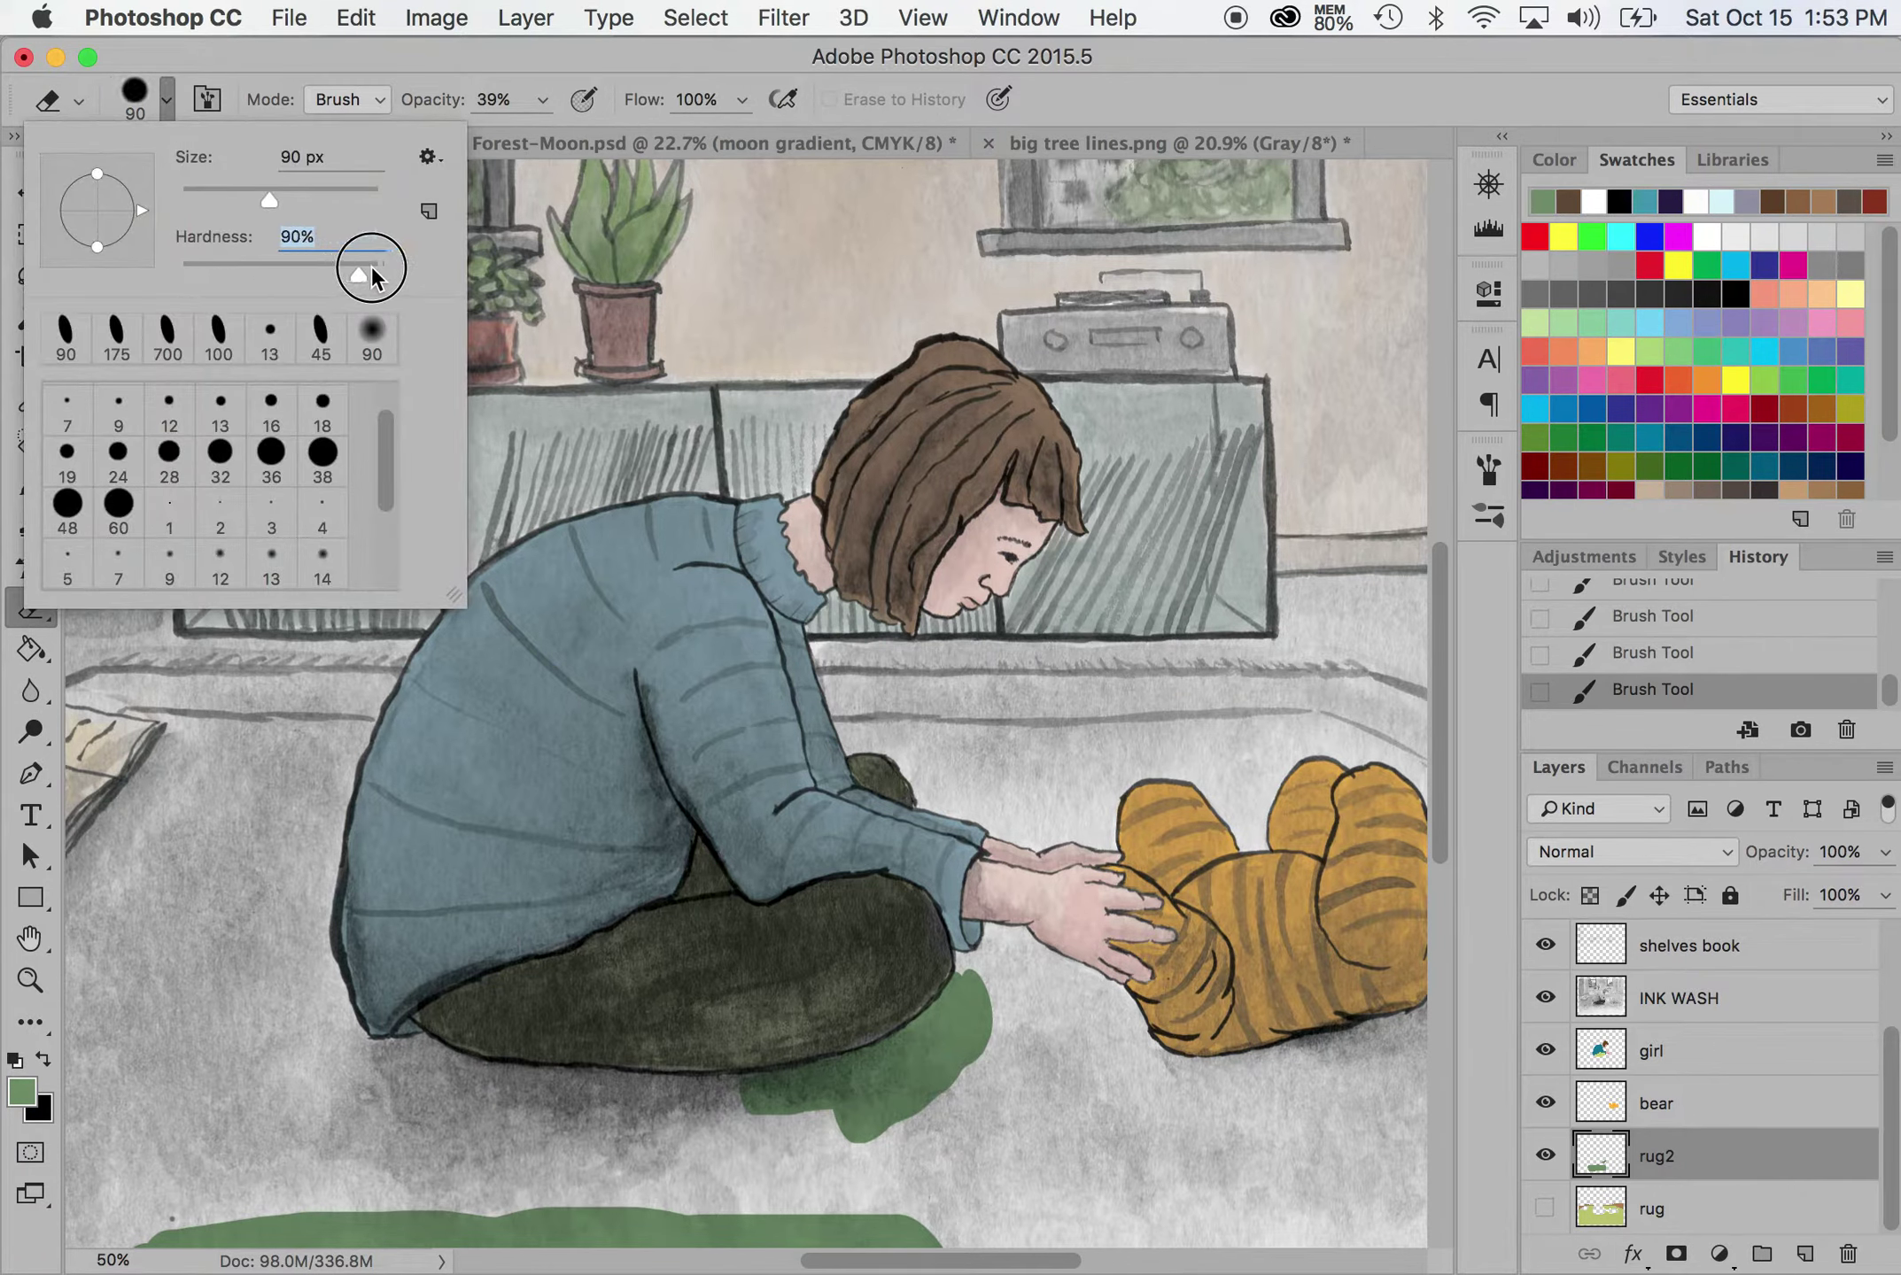
left_click(744, 1069)
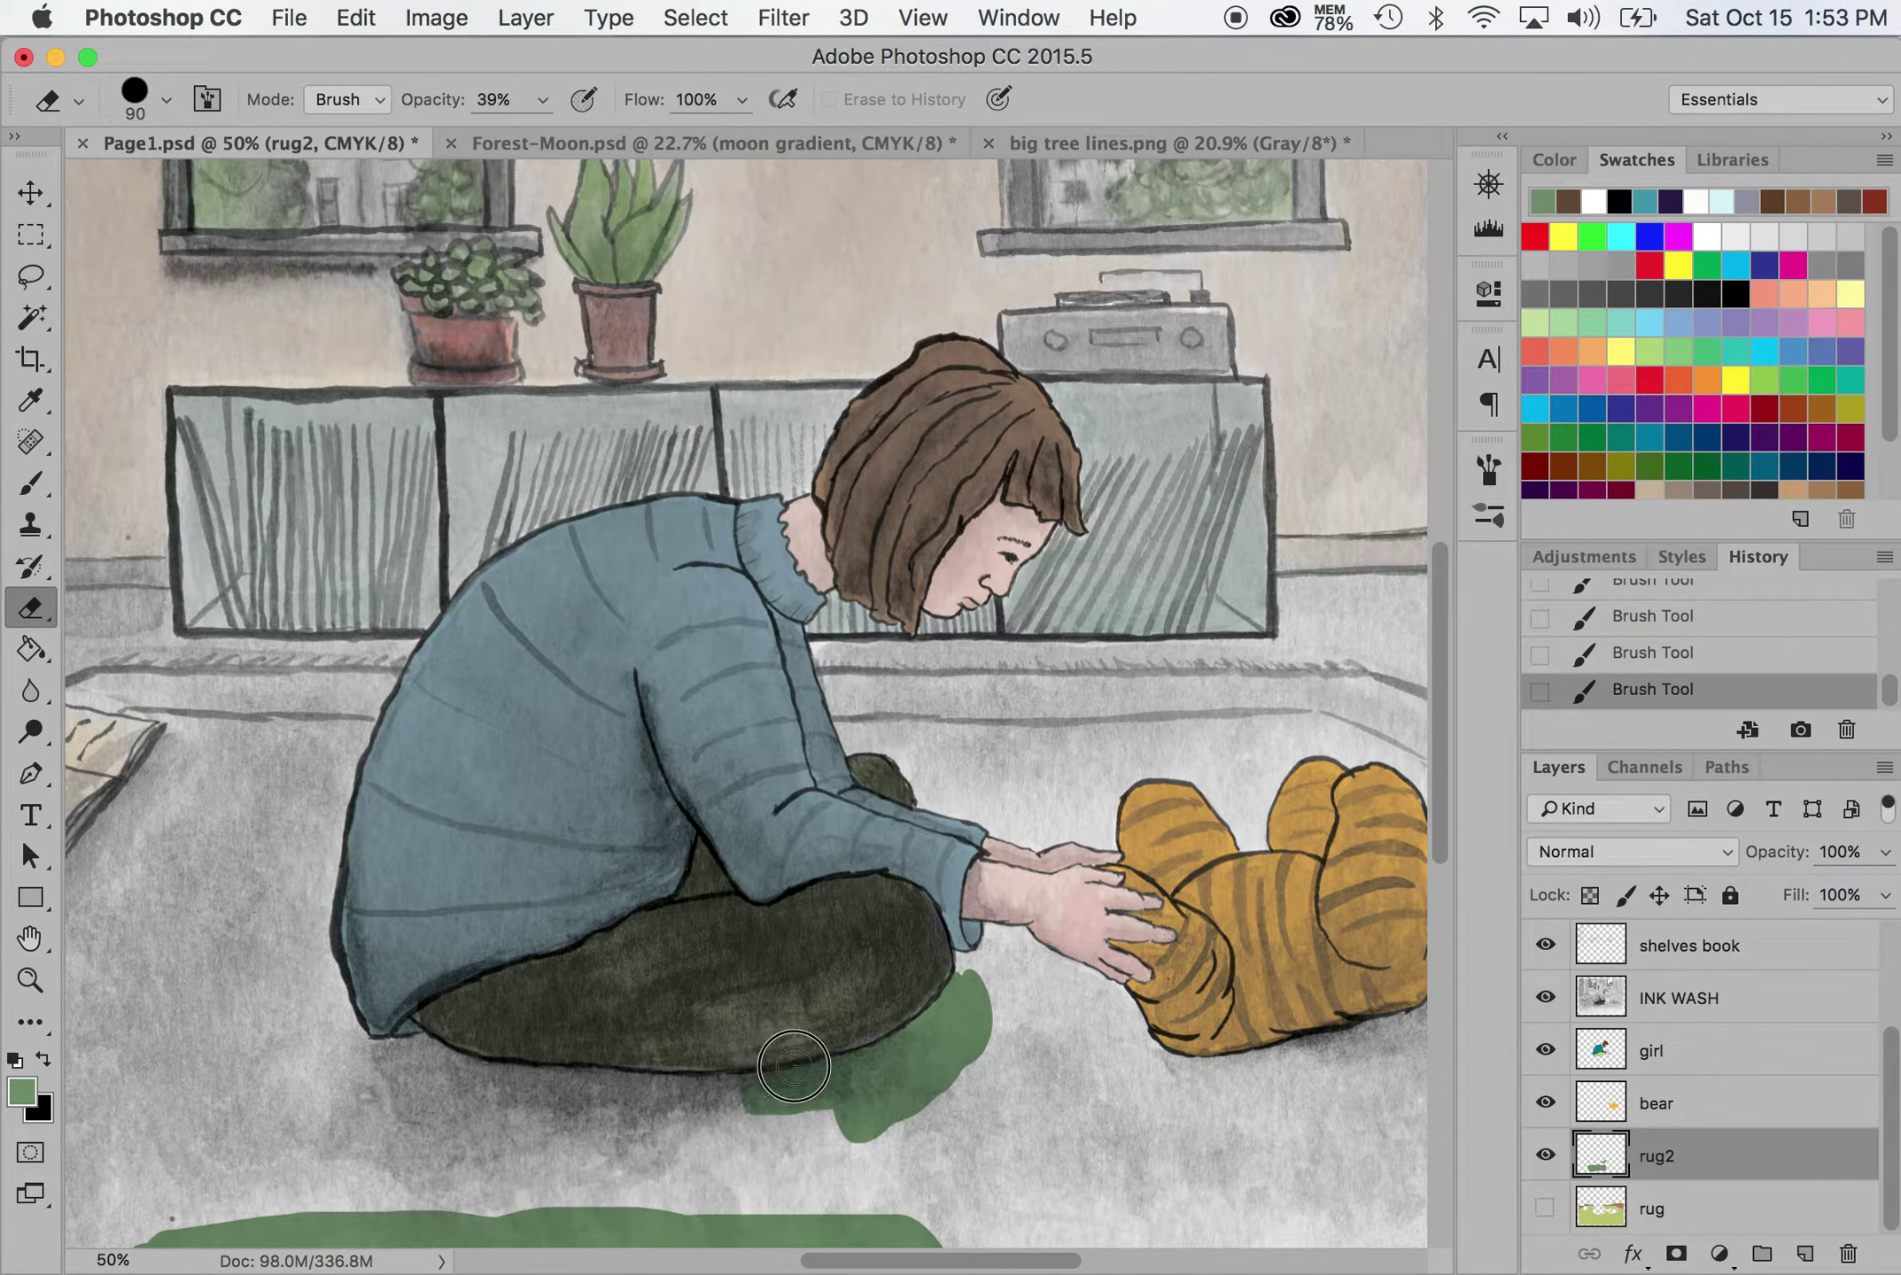
left_click_drag(793, 1073, 753, 1082)
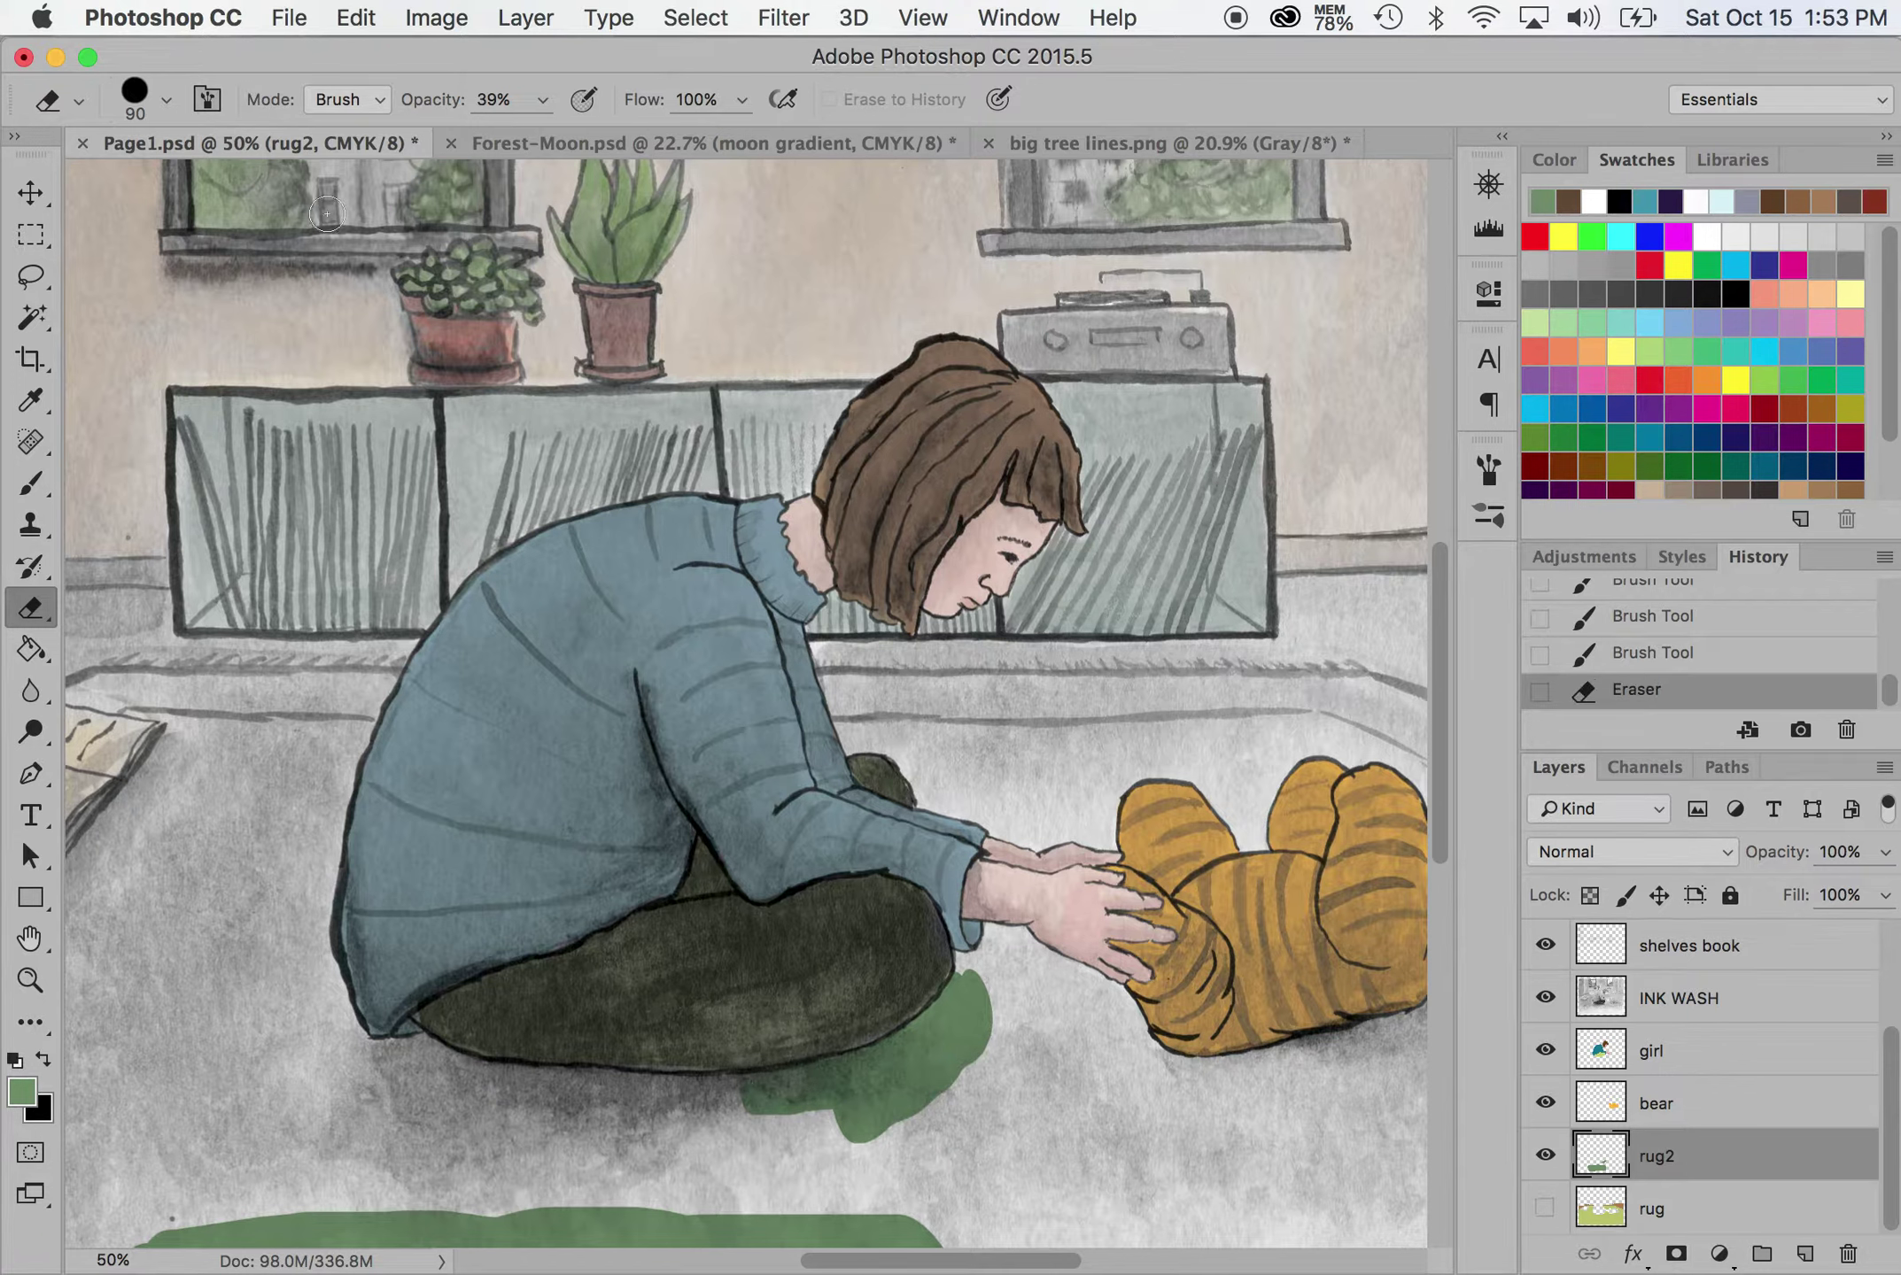
left_click(542, 99)
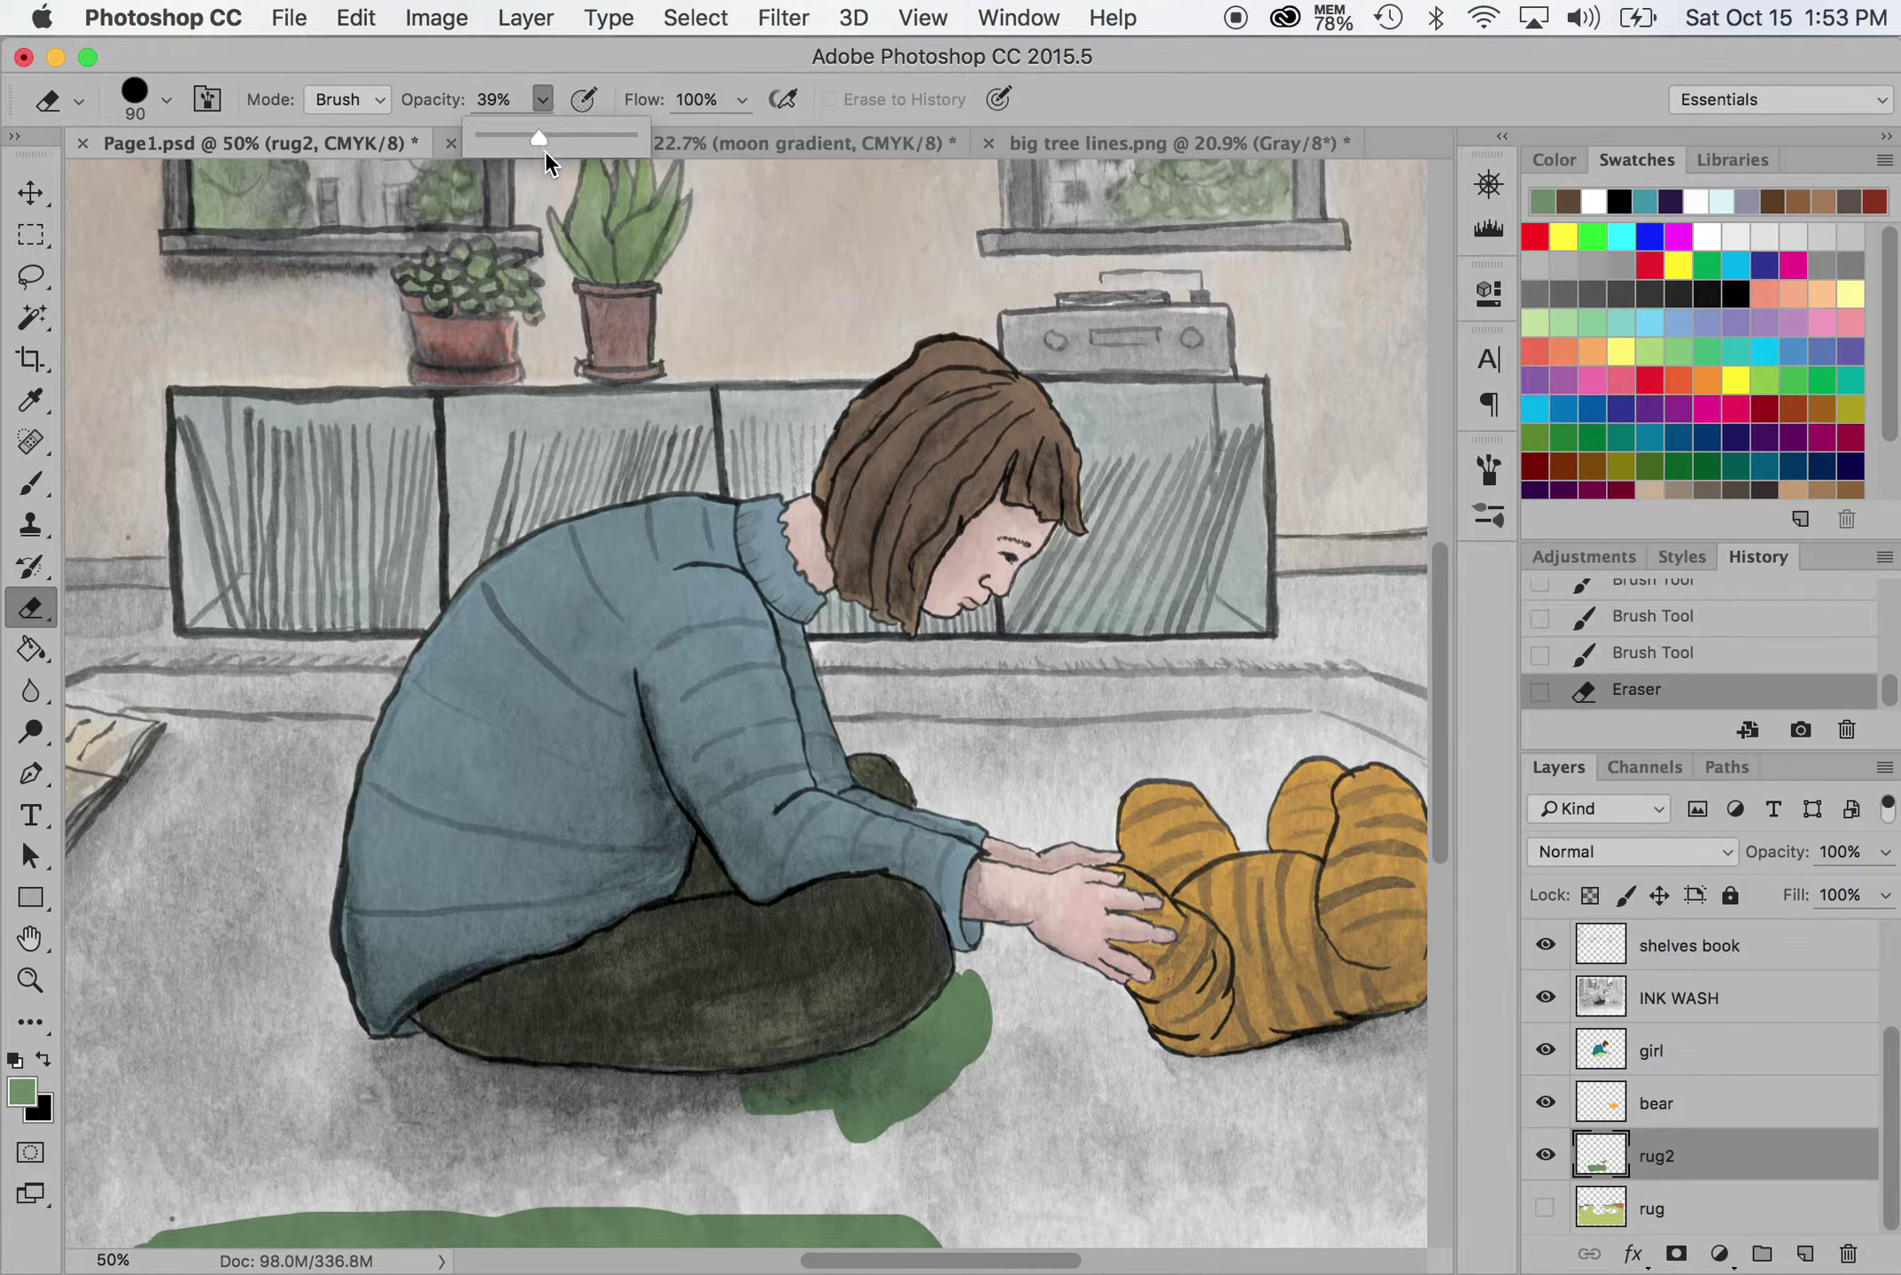
left_click(629, 140)
mouse_move(735, 1072)
left_mouse_down()
mouse_move(788, 1076)
mouse_move(767, 1118)
left_mouse_up()
Return to the Brush and paint solid green rug under the girl, up toward her hands
left_click(44, 492)
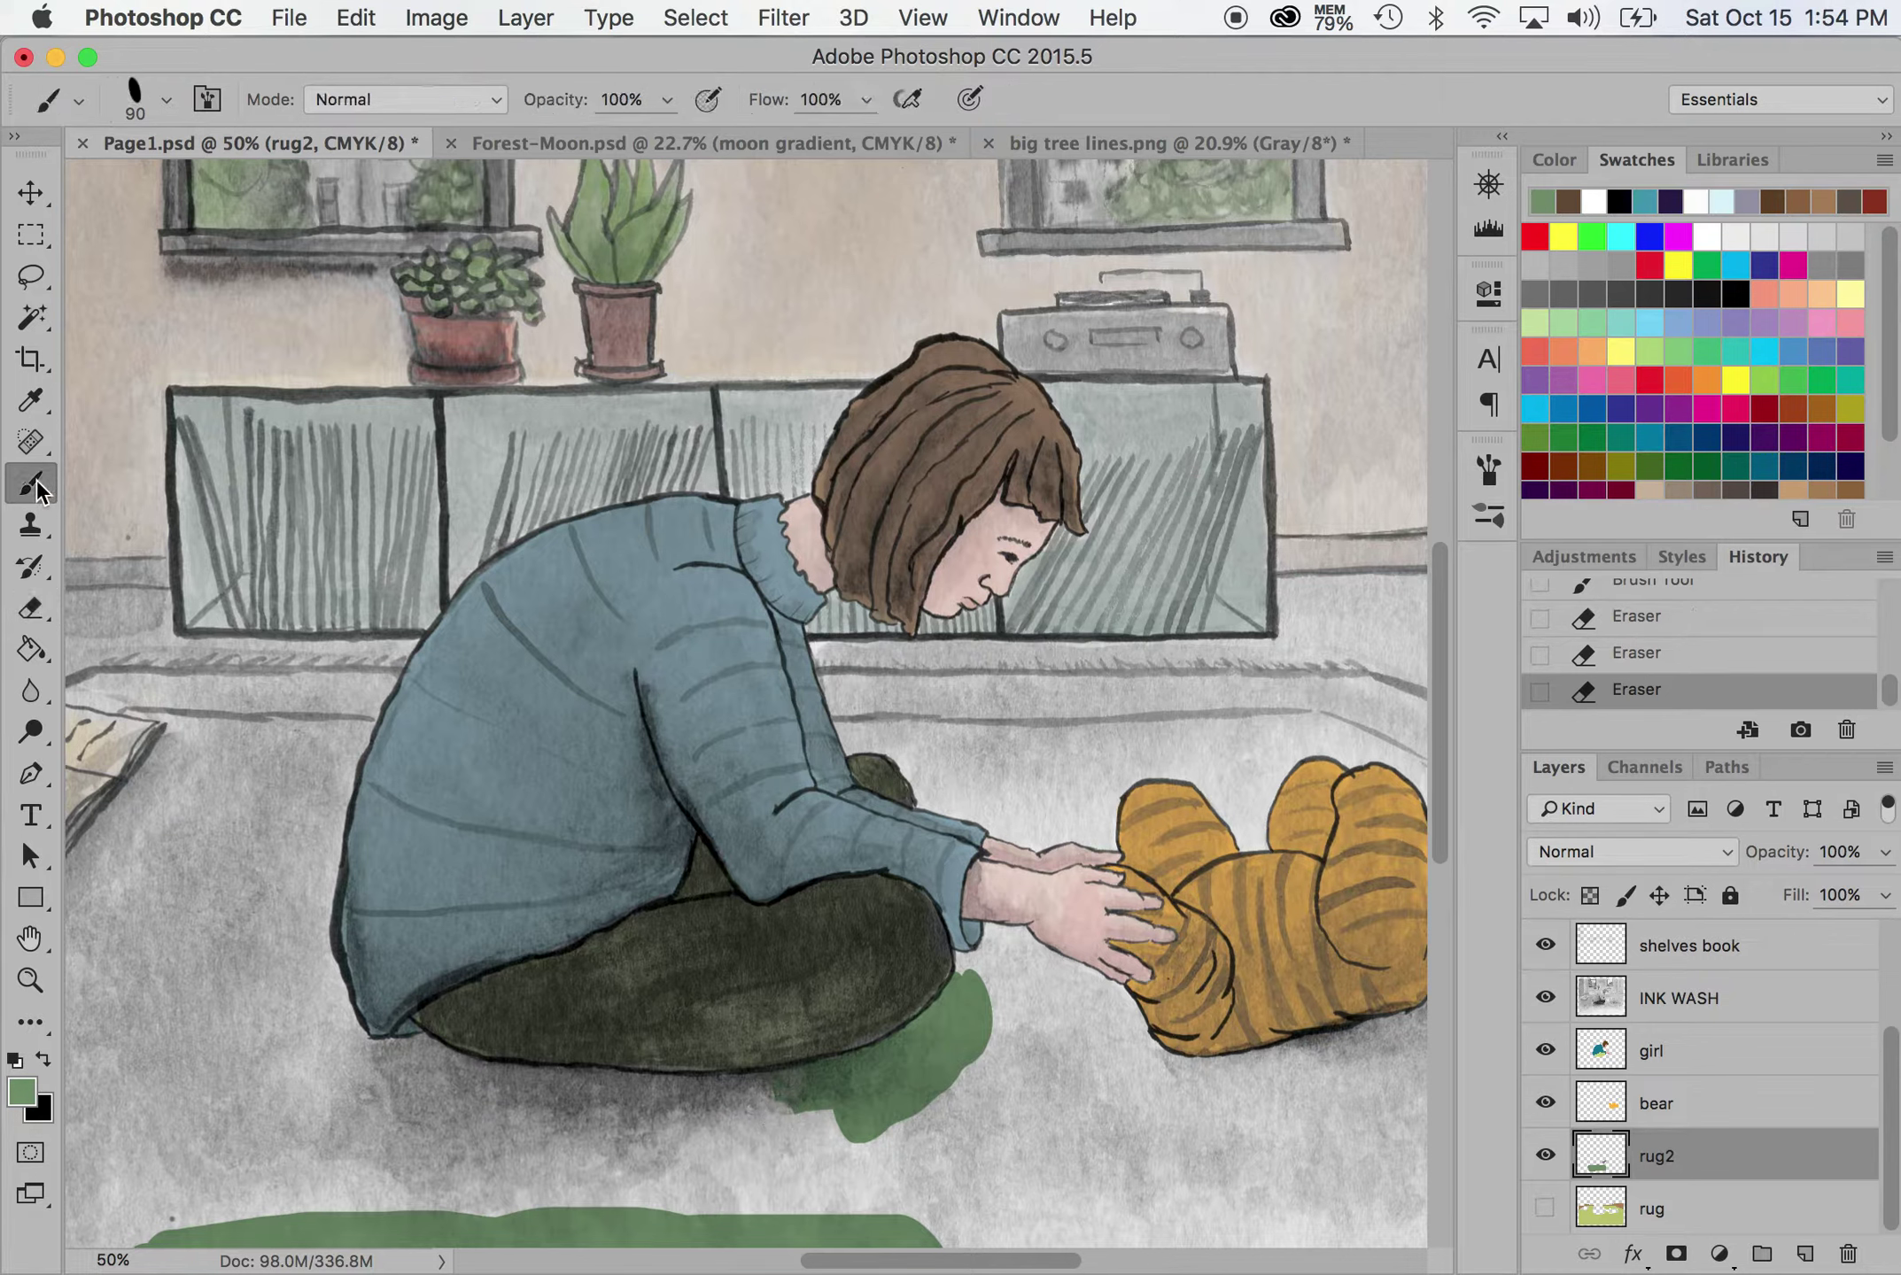
mouse_move(666, 1096)
left_mouse_down()
mouse_move(835, 1085)
mouse_move(702, 1094)
mouse_move(762, 1102)
mouse_move(676, 1121)
mouse_move(875, 1117)
mouse_move(688, 1136)
mouse_move(873, 1134)
mouse_move(648, 1170)
mouse_move(814, 1189)
mouse_move(652, 1184)
mouse_move(752, 1206)
mouse_move(700, 1209)
mouse_move(925, 1188)
mouse_move(786, 1176)
mouse_move(917, 1154)
mouse_move(813, 1155)
mouse_move(905, 1188)
mouse_move(812, 1208)
mouse_move(956, 1213)
left_mouse_up()
scroll(998, 1192, "down", 3)
scroll(998, 1192, "down", 3)
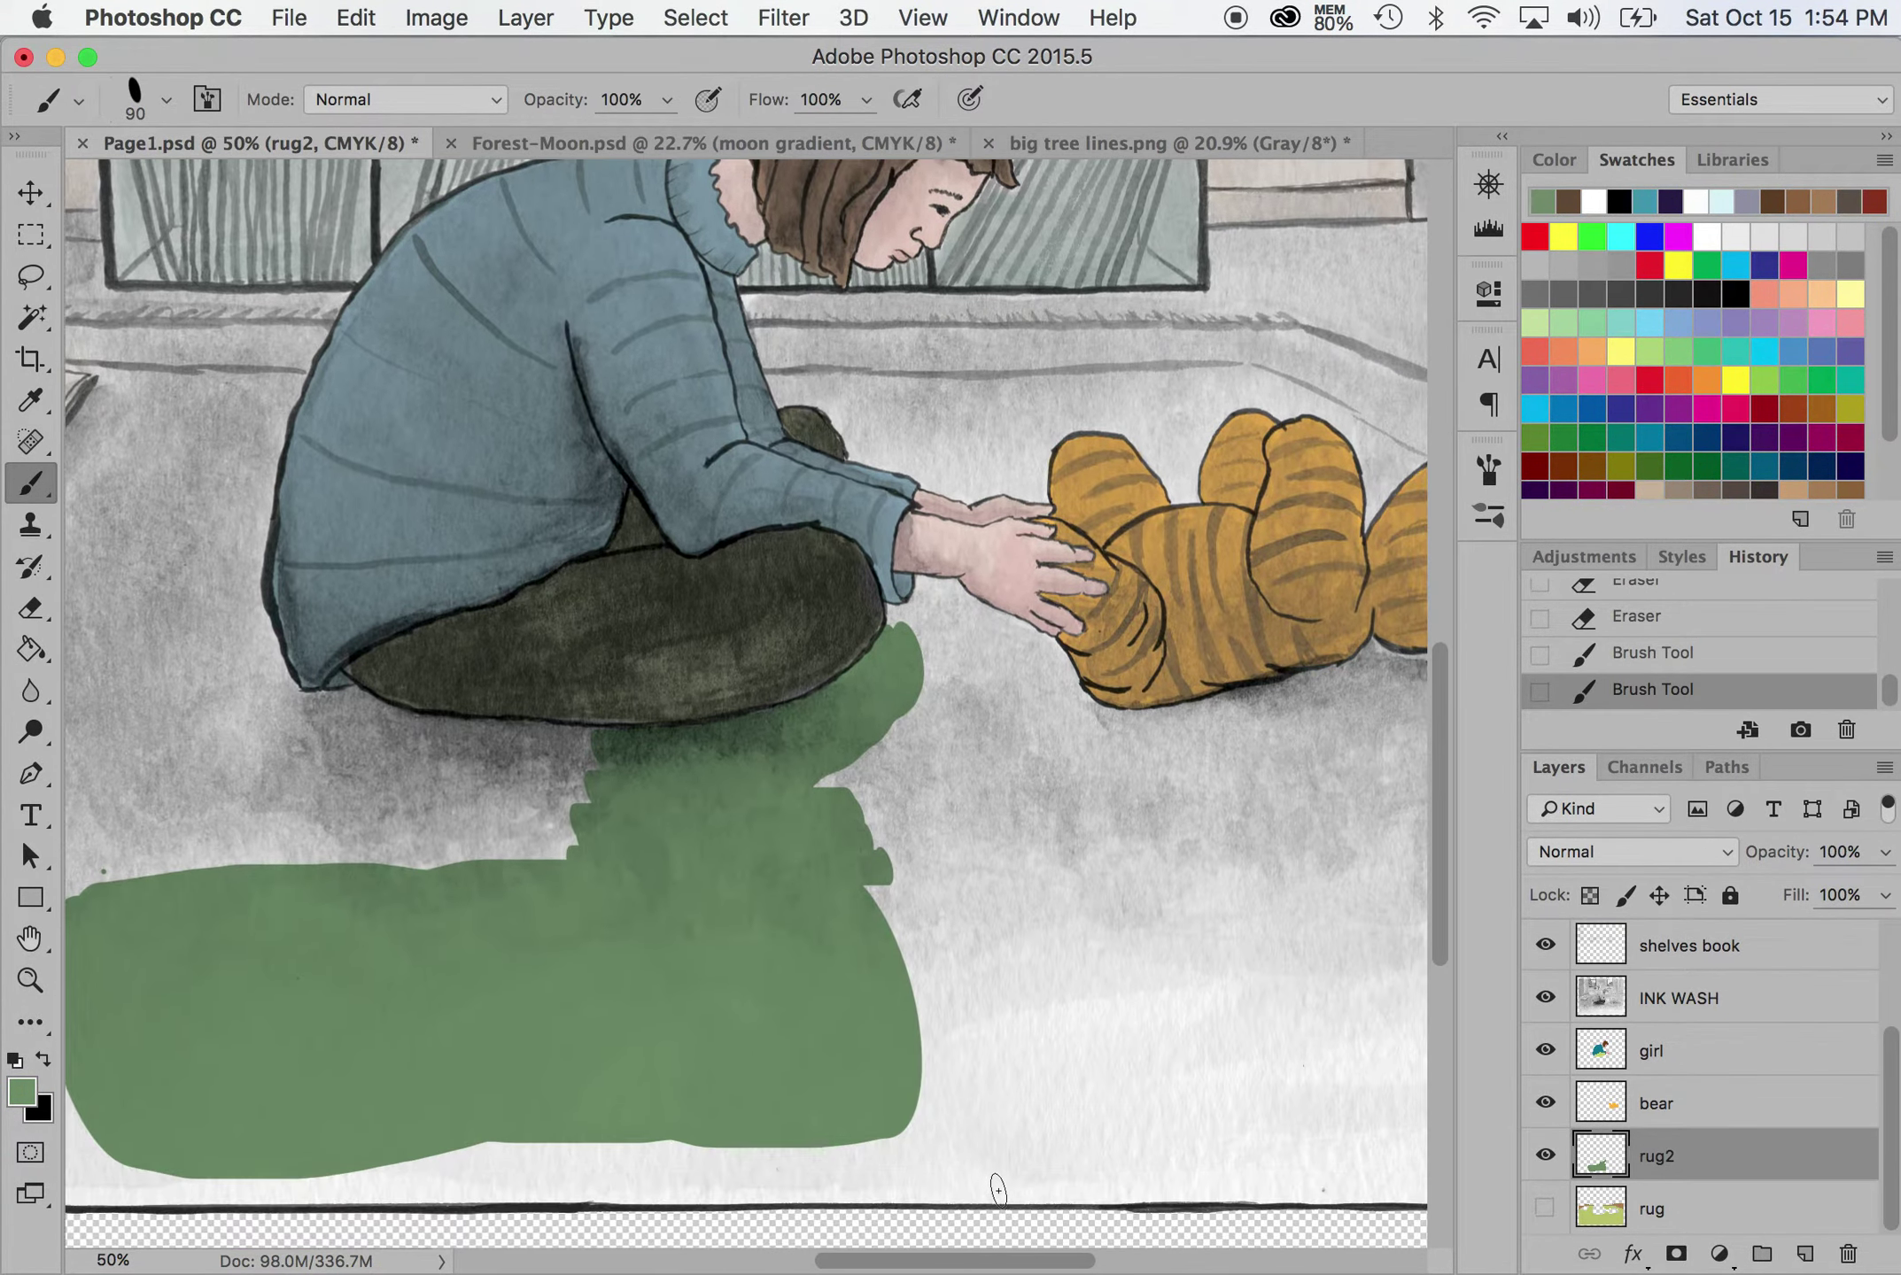
mouse_move(802, 788)
left_mouse_down()
mouse_move(943, 784)
mouse_move(823, 786)
mouse_move(937, 753)
mouse_move(860, 752)
mouse_move(975, 751)
mouse_move(897, 744)
mouse_move(971, 710)
mouse_move(931, 692)
mouse_move(968, 703)
mouse_move(913, 695)
left_mouse_up()
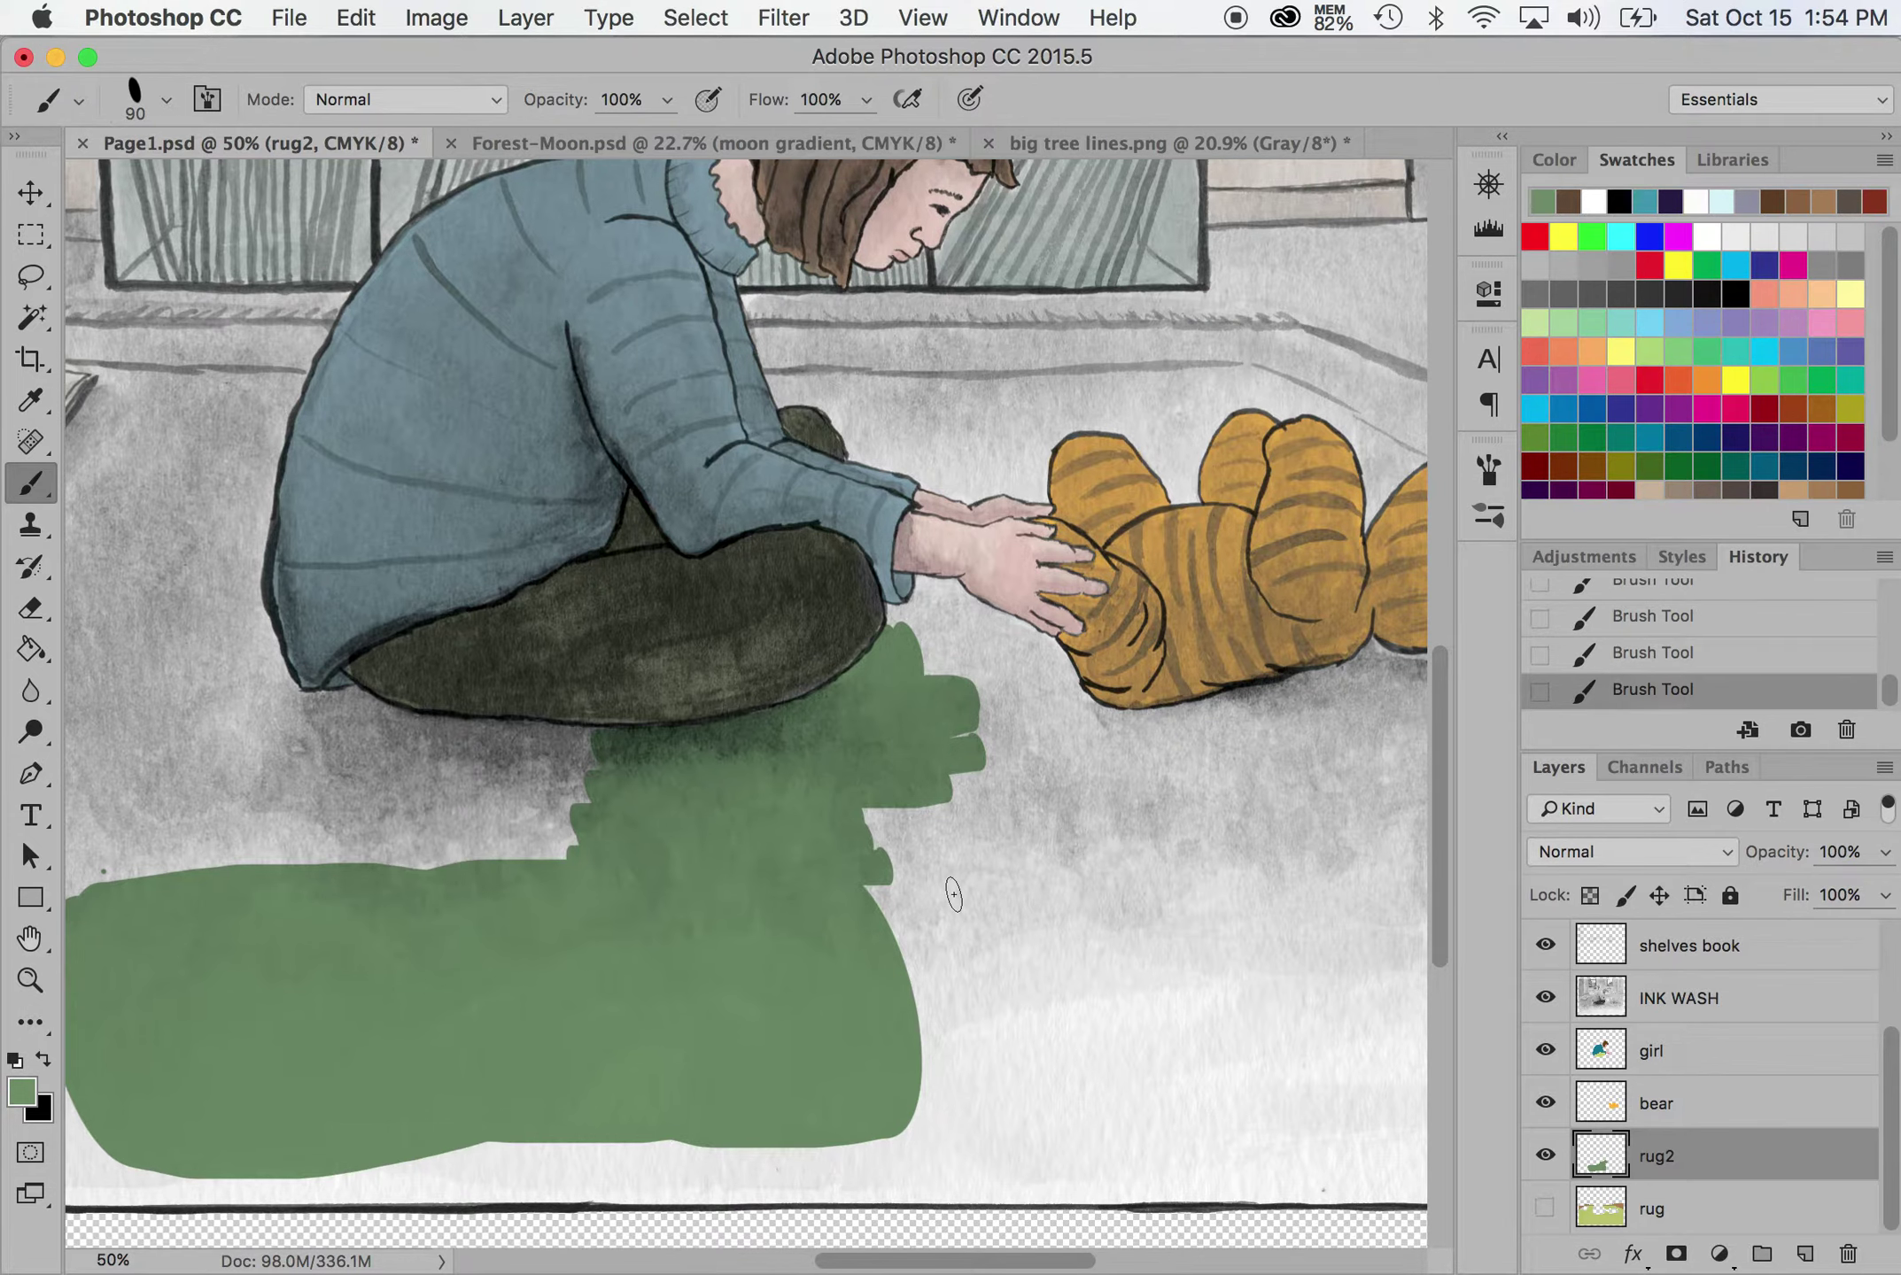
scroll(952, 889, "down", 5)
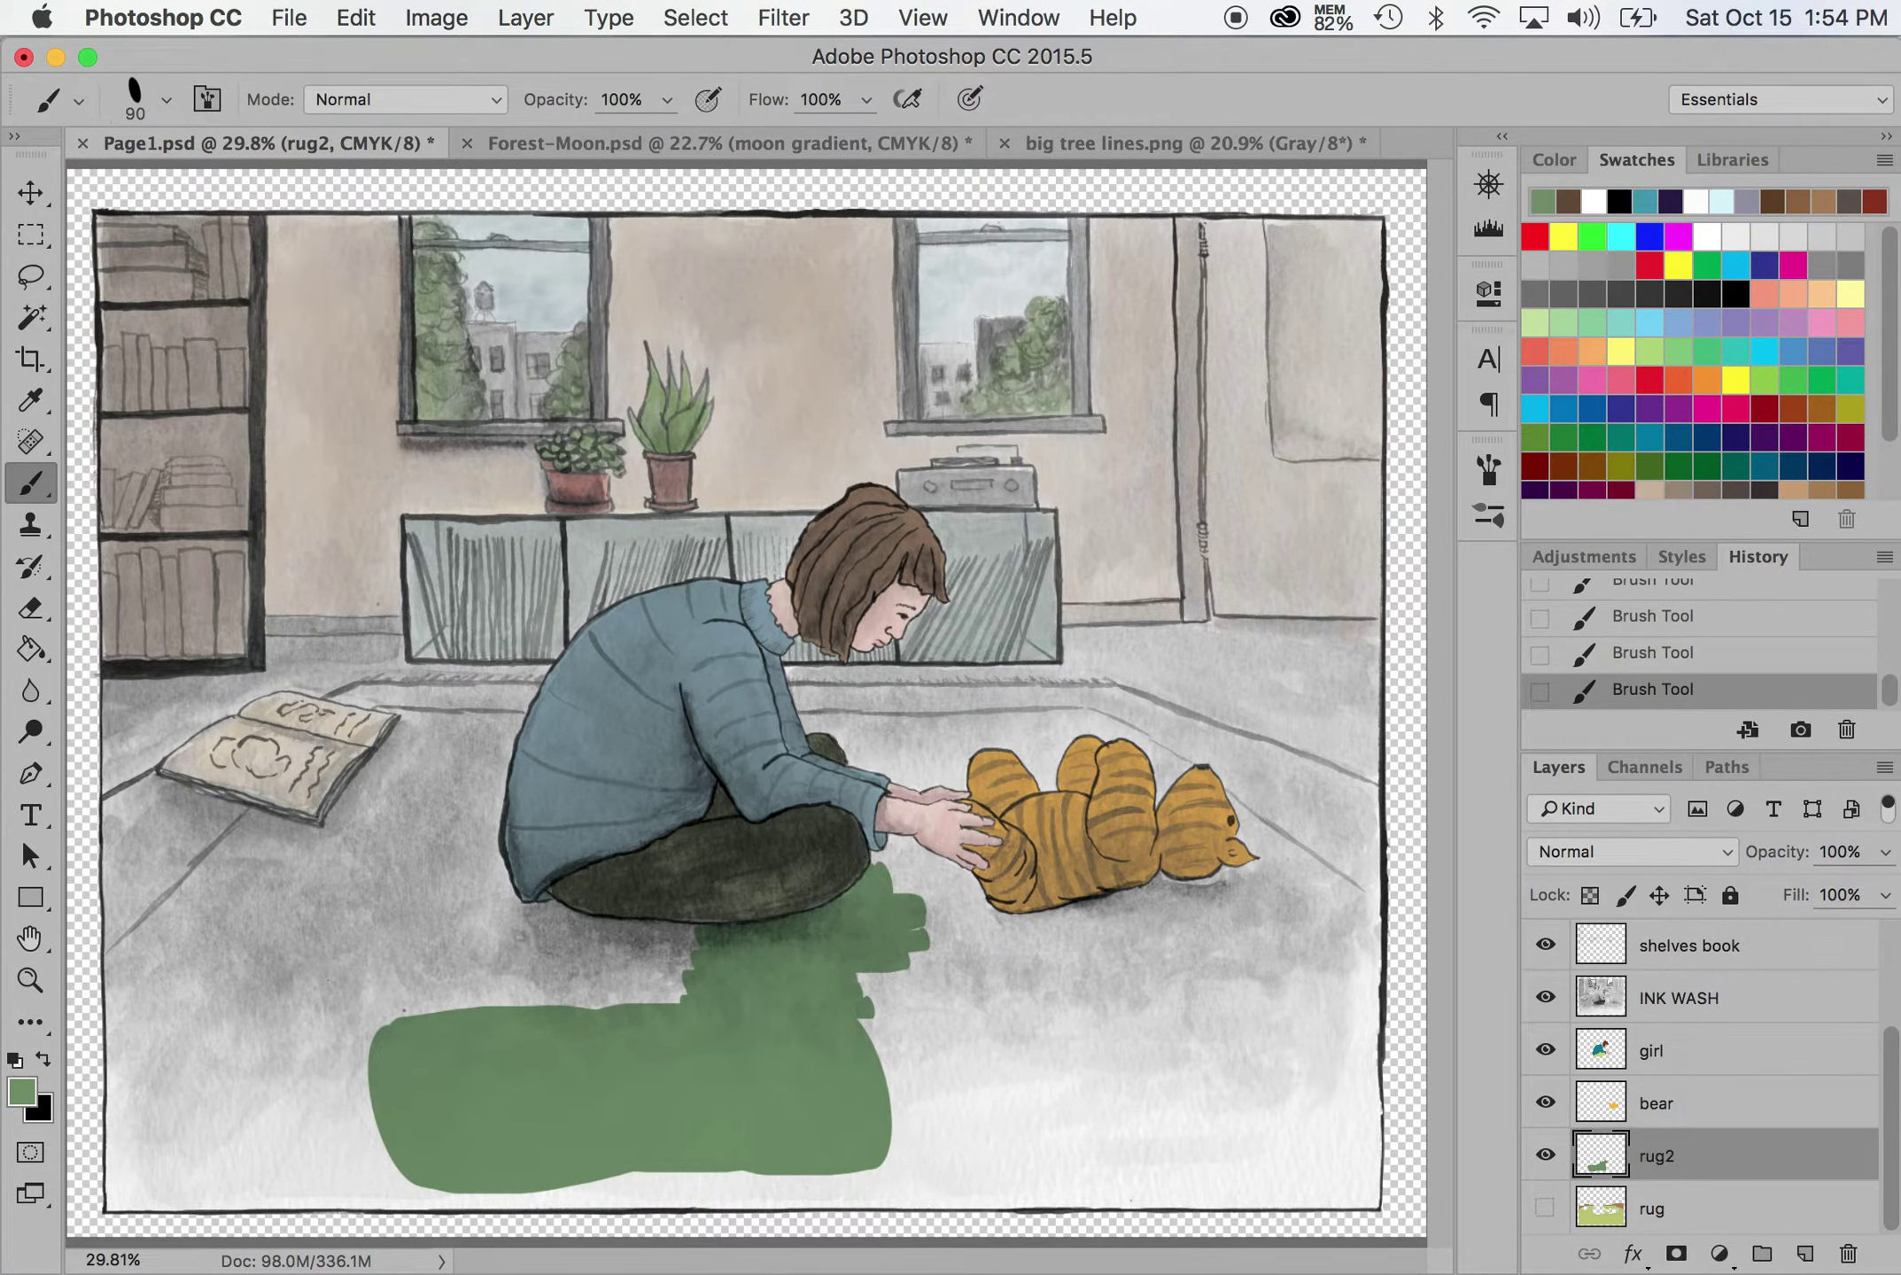
left_click(664, 99)
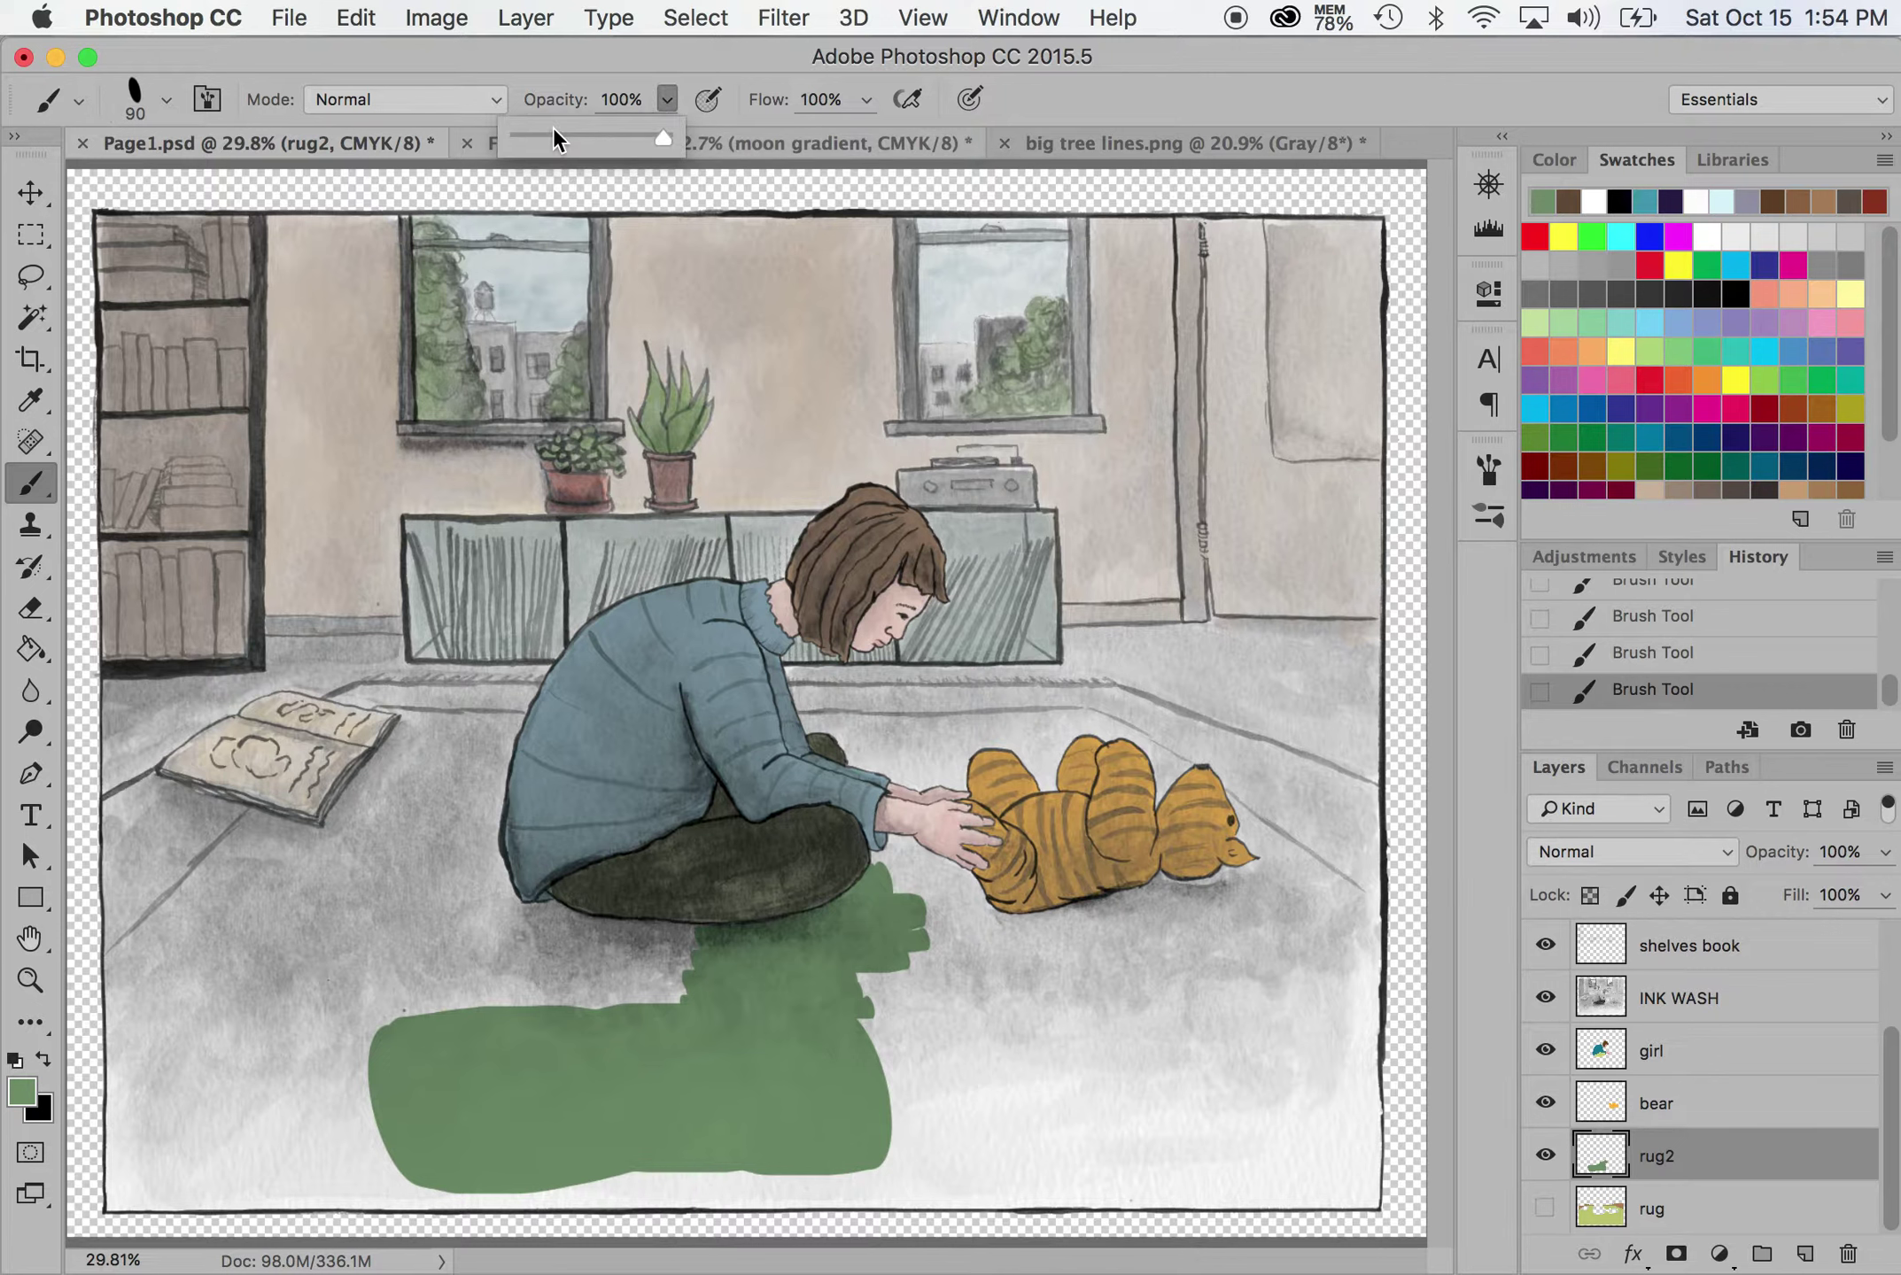
Paint faint green strokes at 25% opacity with a size-125 brush on the lower-right floor
left_click(553, 133)
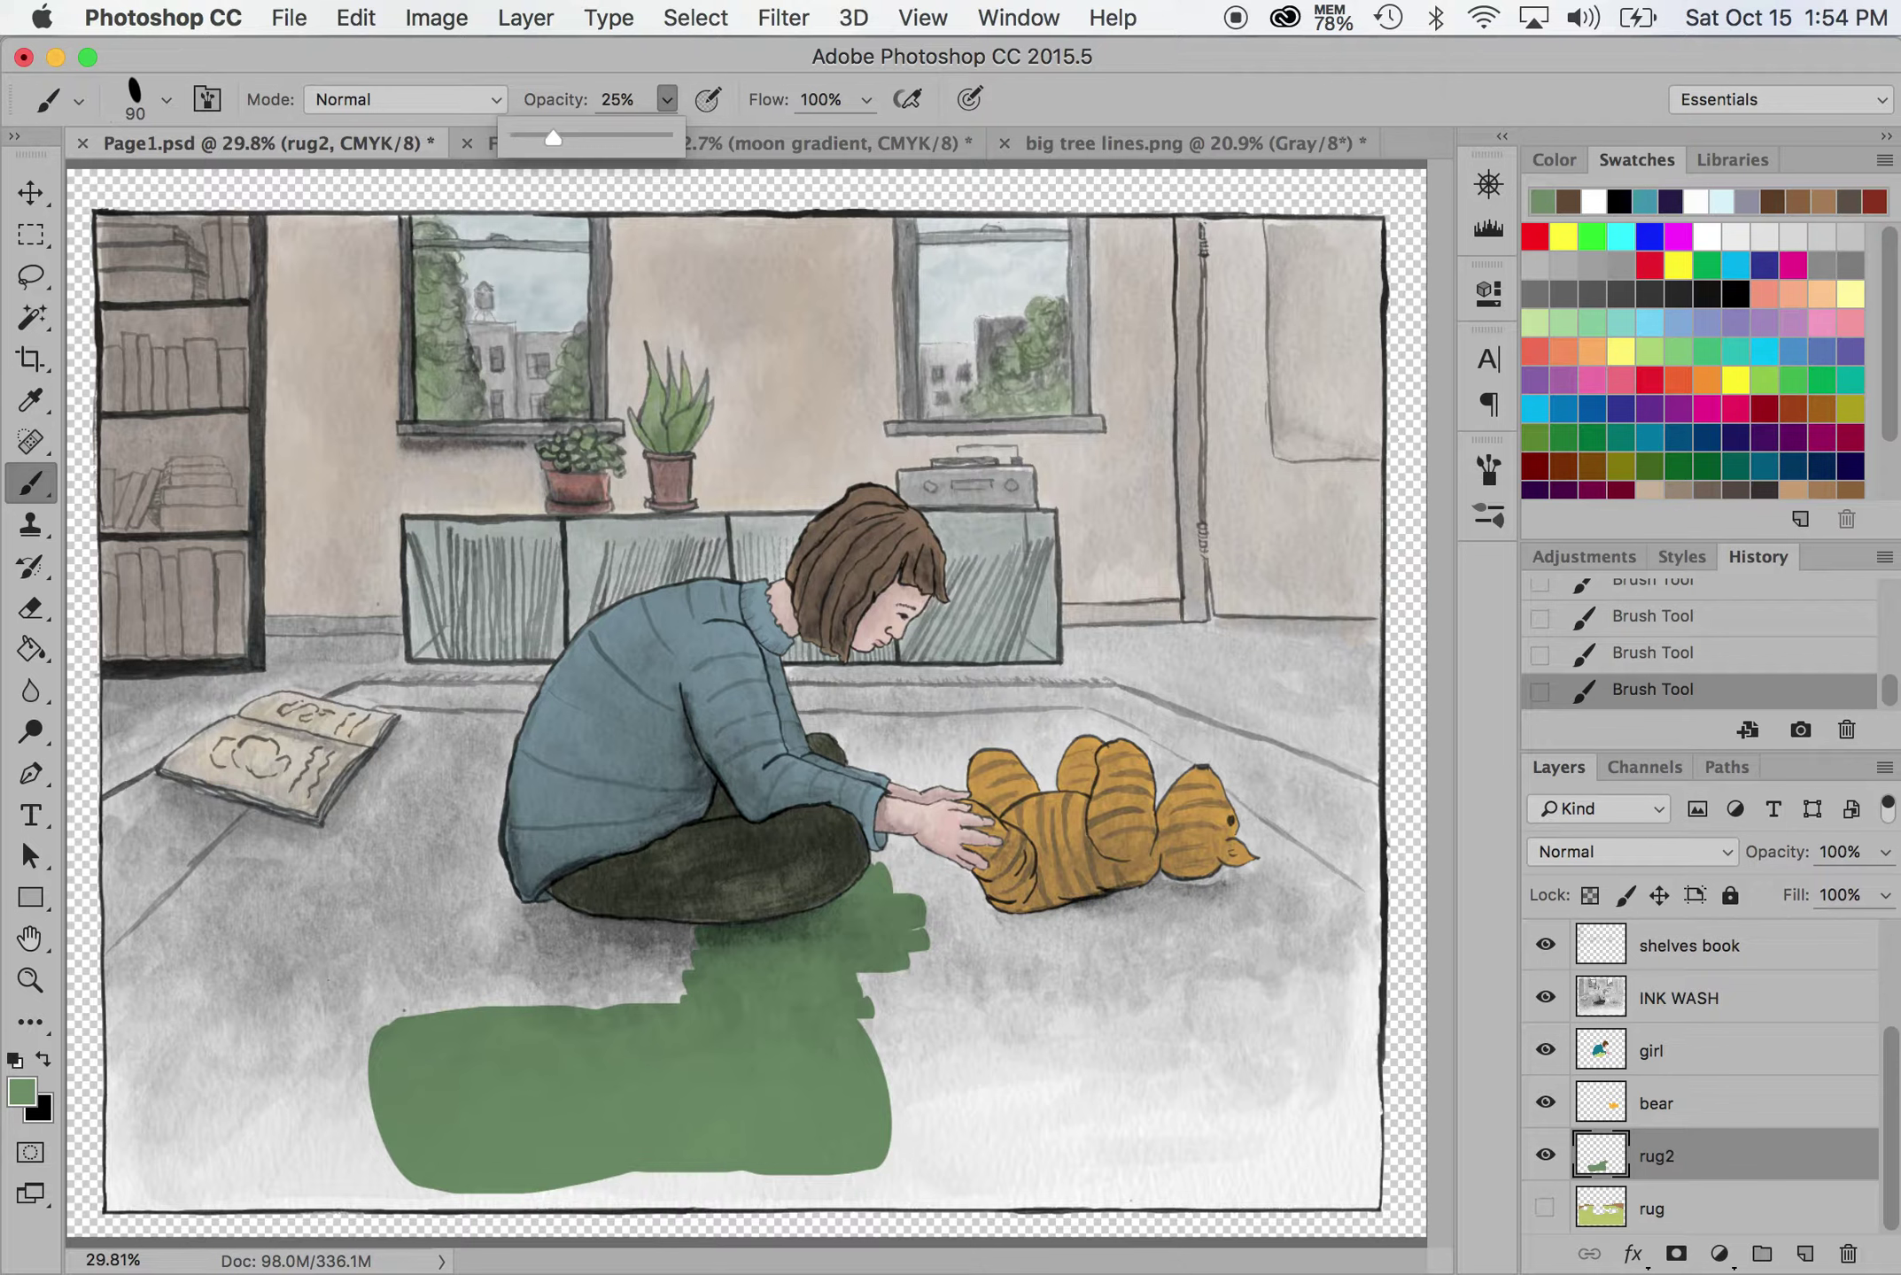
key("bracketright")
key("bracketright")
left_click_drag(985, 1052, 1165, 1033)
left_click_drag(1084, 1094, 1180, 1006)
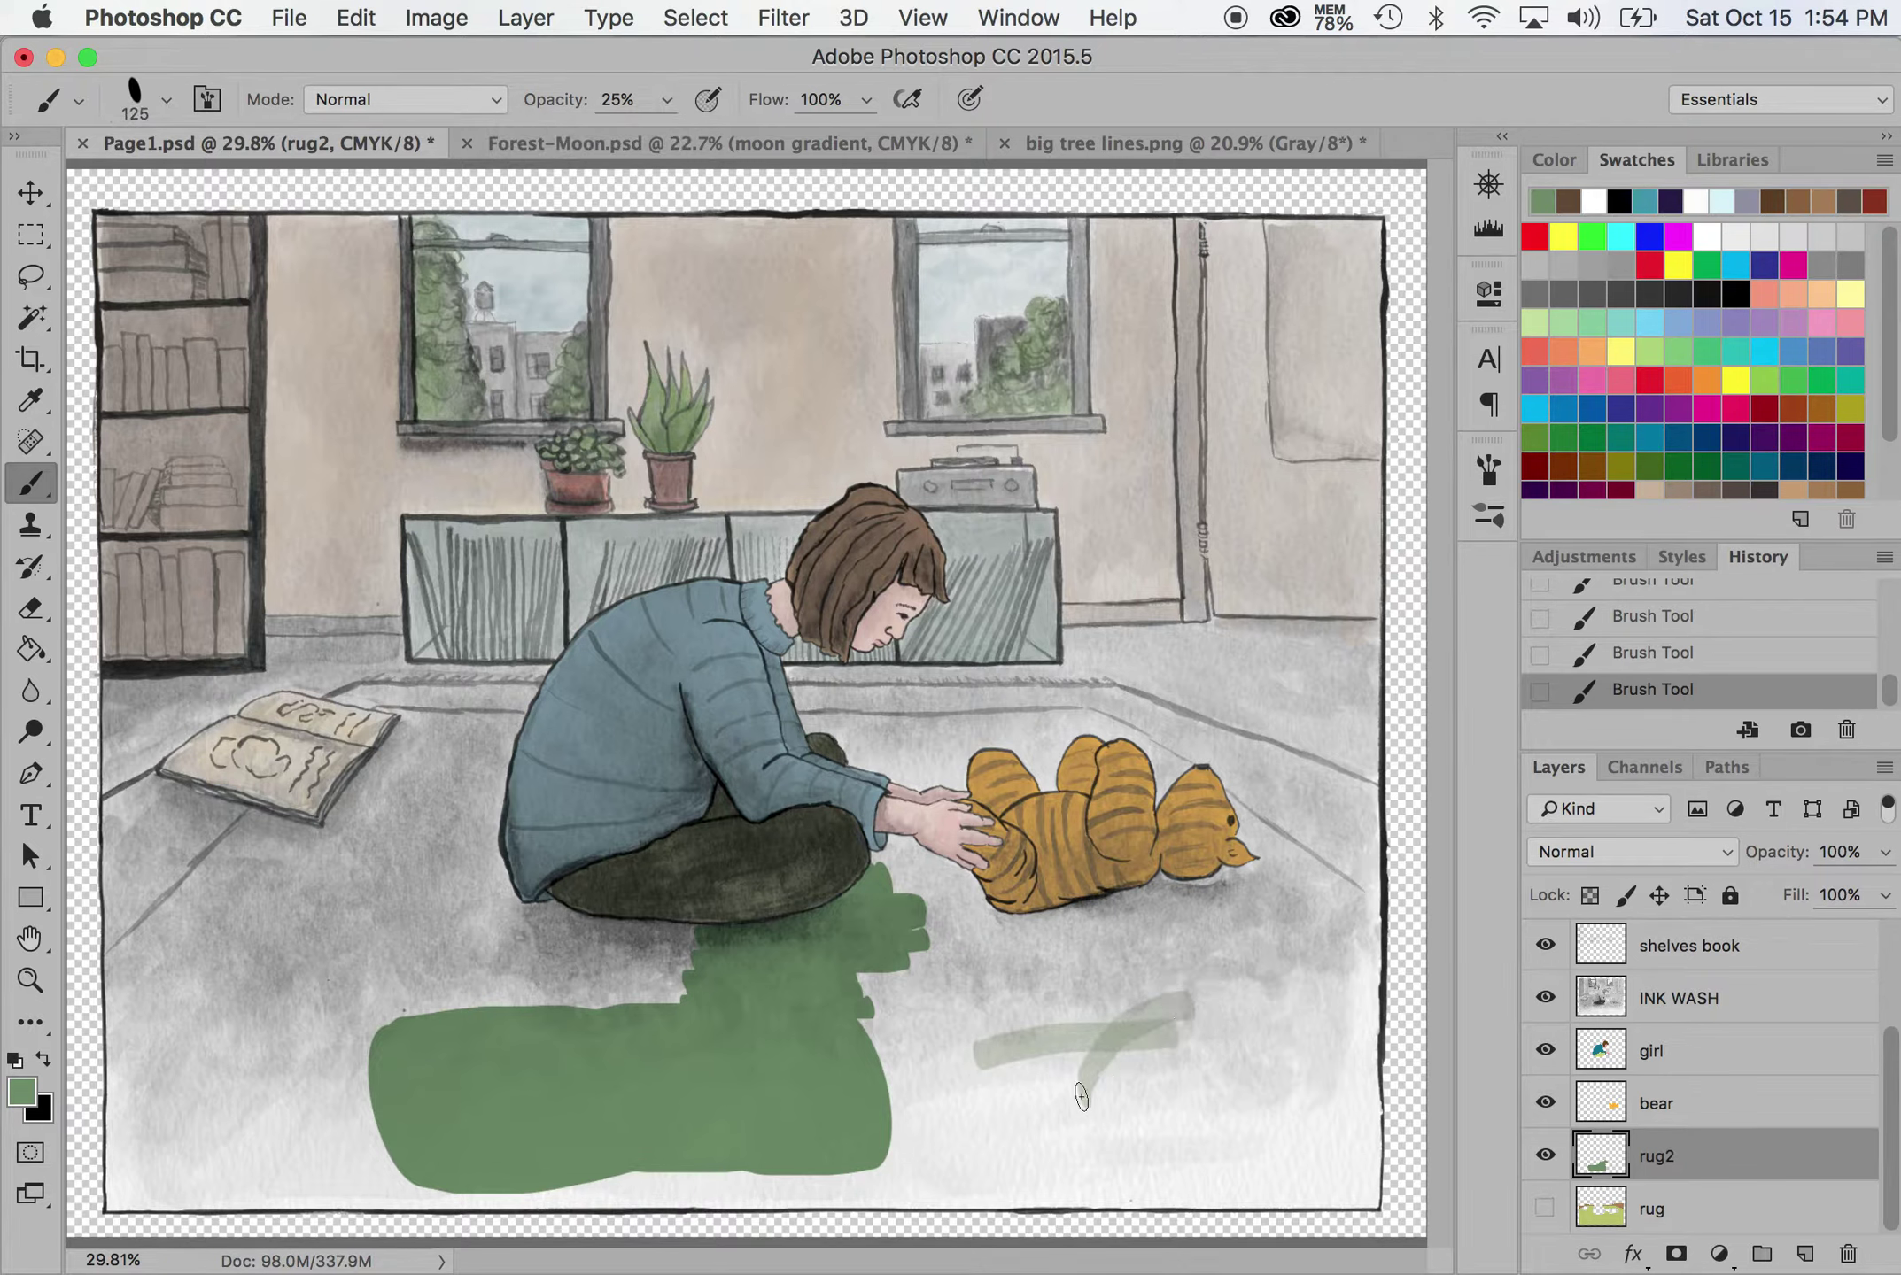
mouse_move(1001, 1111)
left_mouse_down()
mouse_move(1049, 1019)
mouse_move(1105, 1005)
left_mouse_up()
mouse_move(1027, 1076)
left_mouse_down()
mouse_move(1120, 1003)
mouse_move(1042, 1071)
mouse_move(1187, 979)
left_mouse_up()
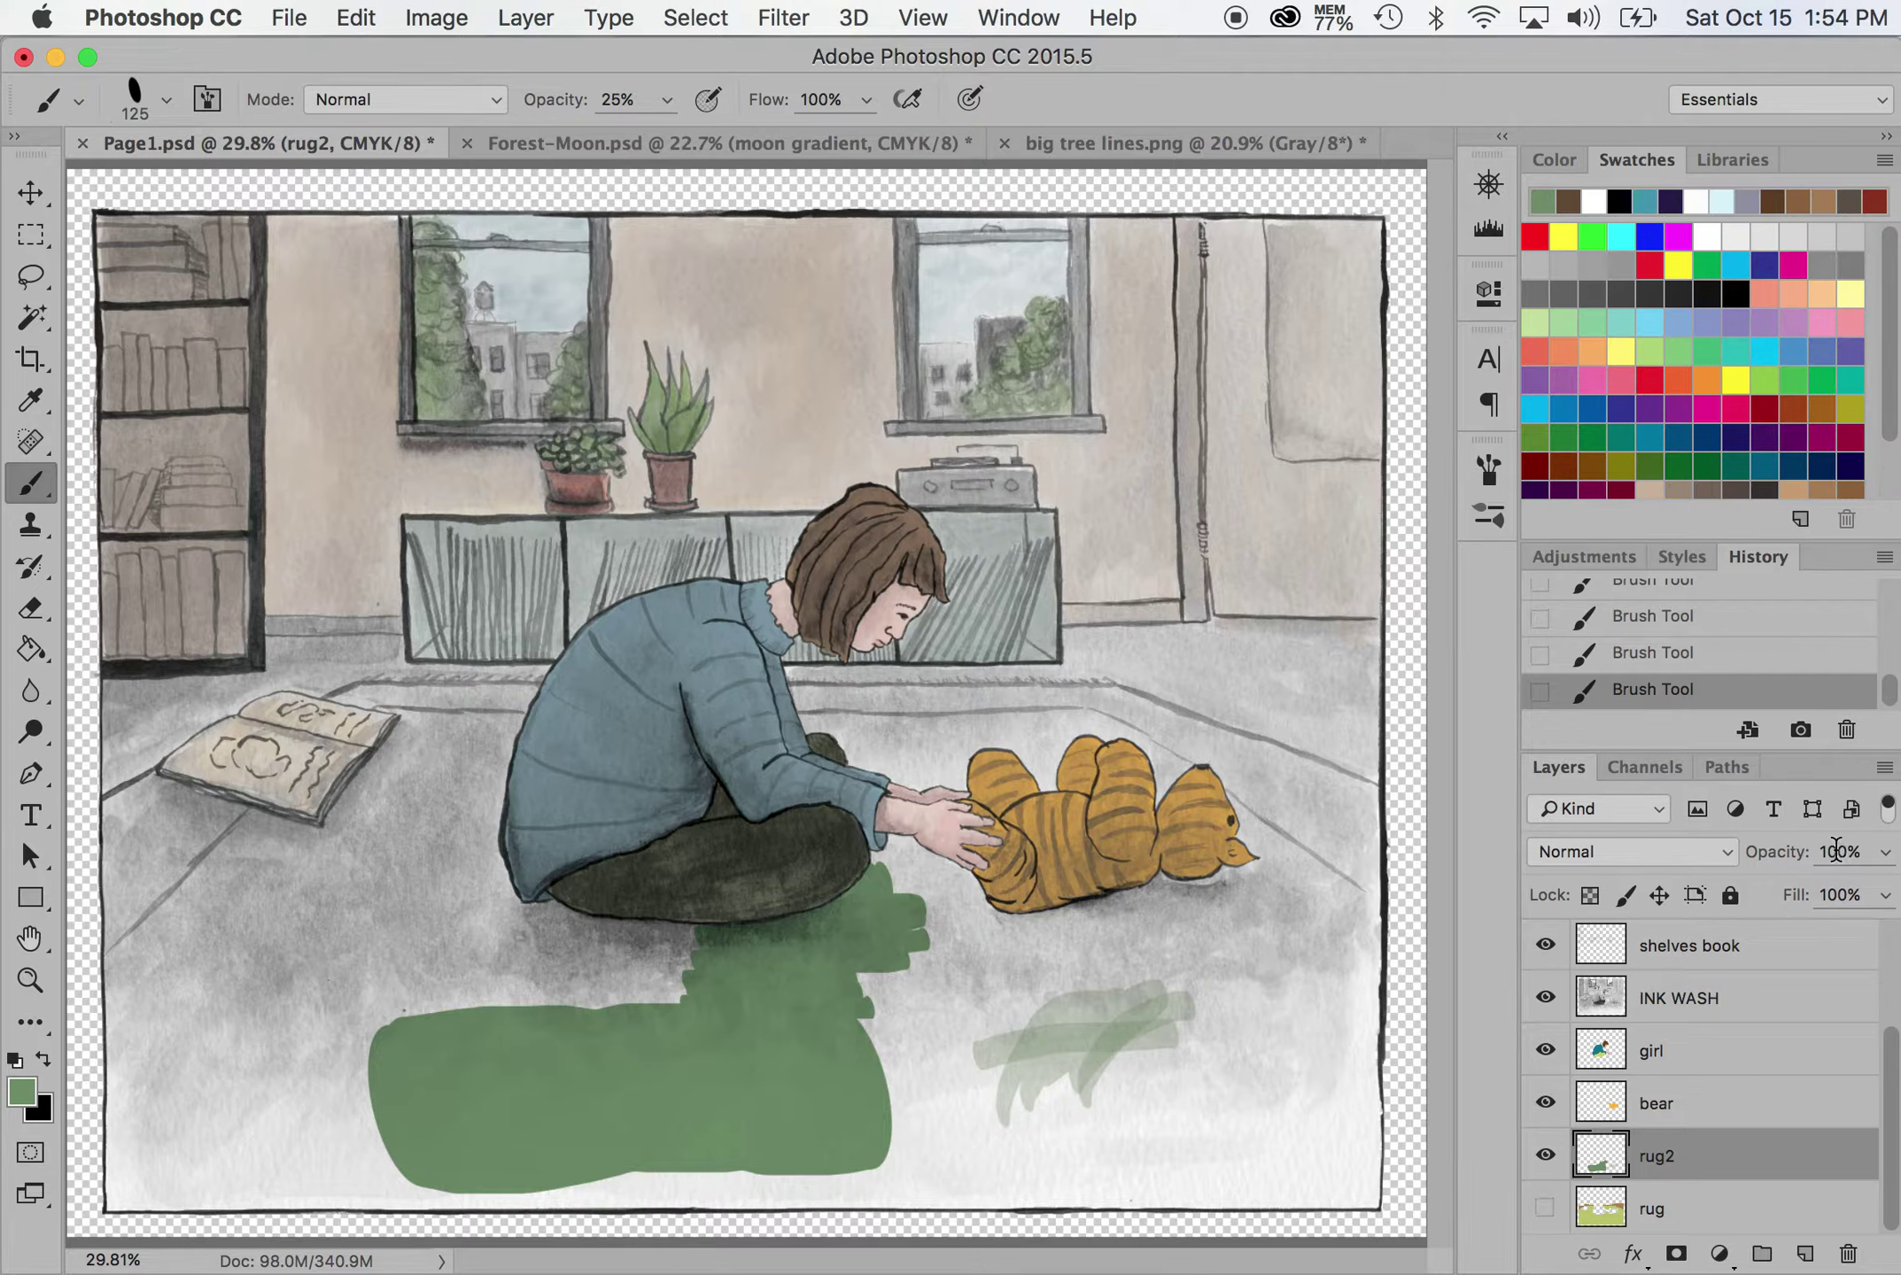
left_click(1835, 850)
Set rug2 to 40% opacity, restore 100% brush opacity, and widen the pale green wash
type("40")
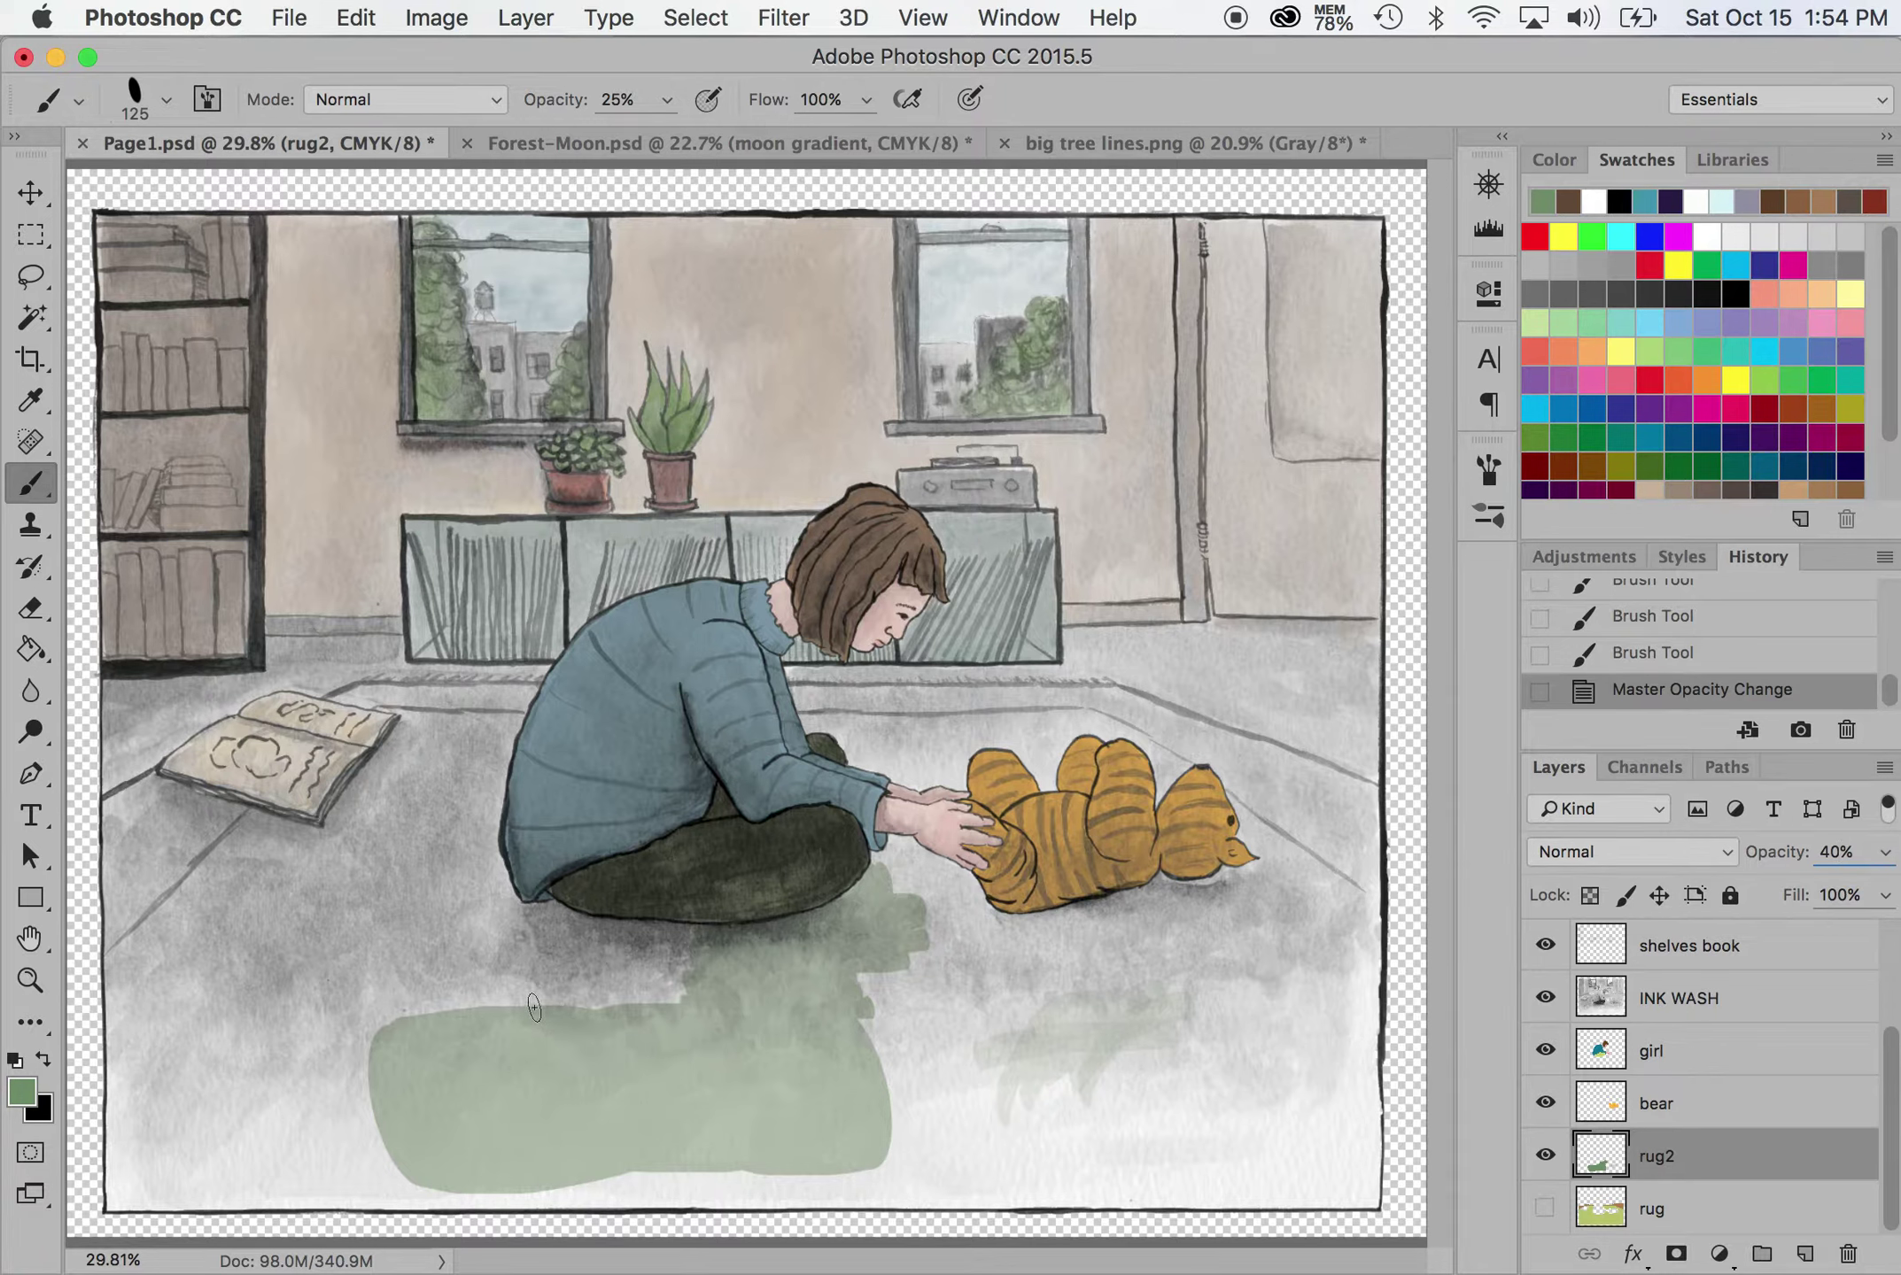
mouse_move(527, 1003)
left_mouse_down()
mouse_move(658, 1000)
mouse_move(638, 1003)
left_mouse_up()
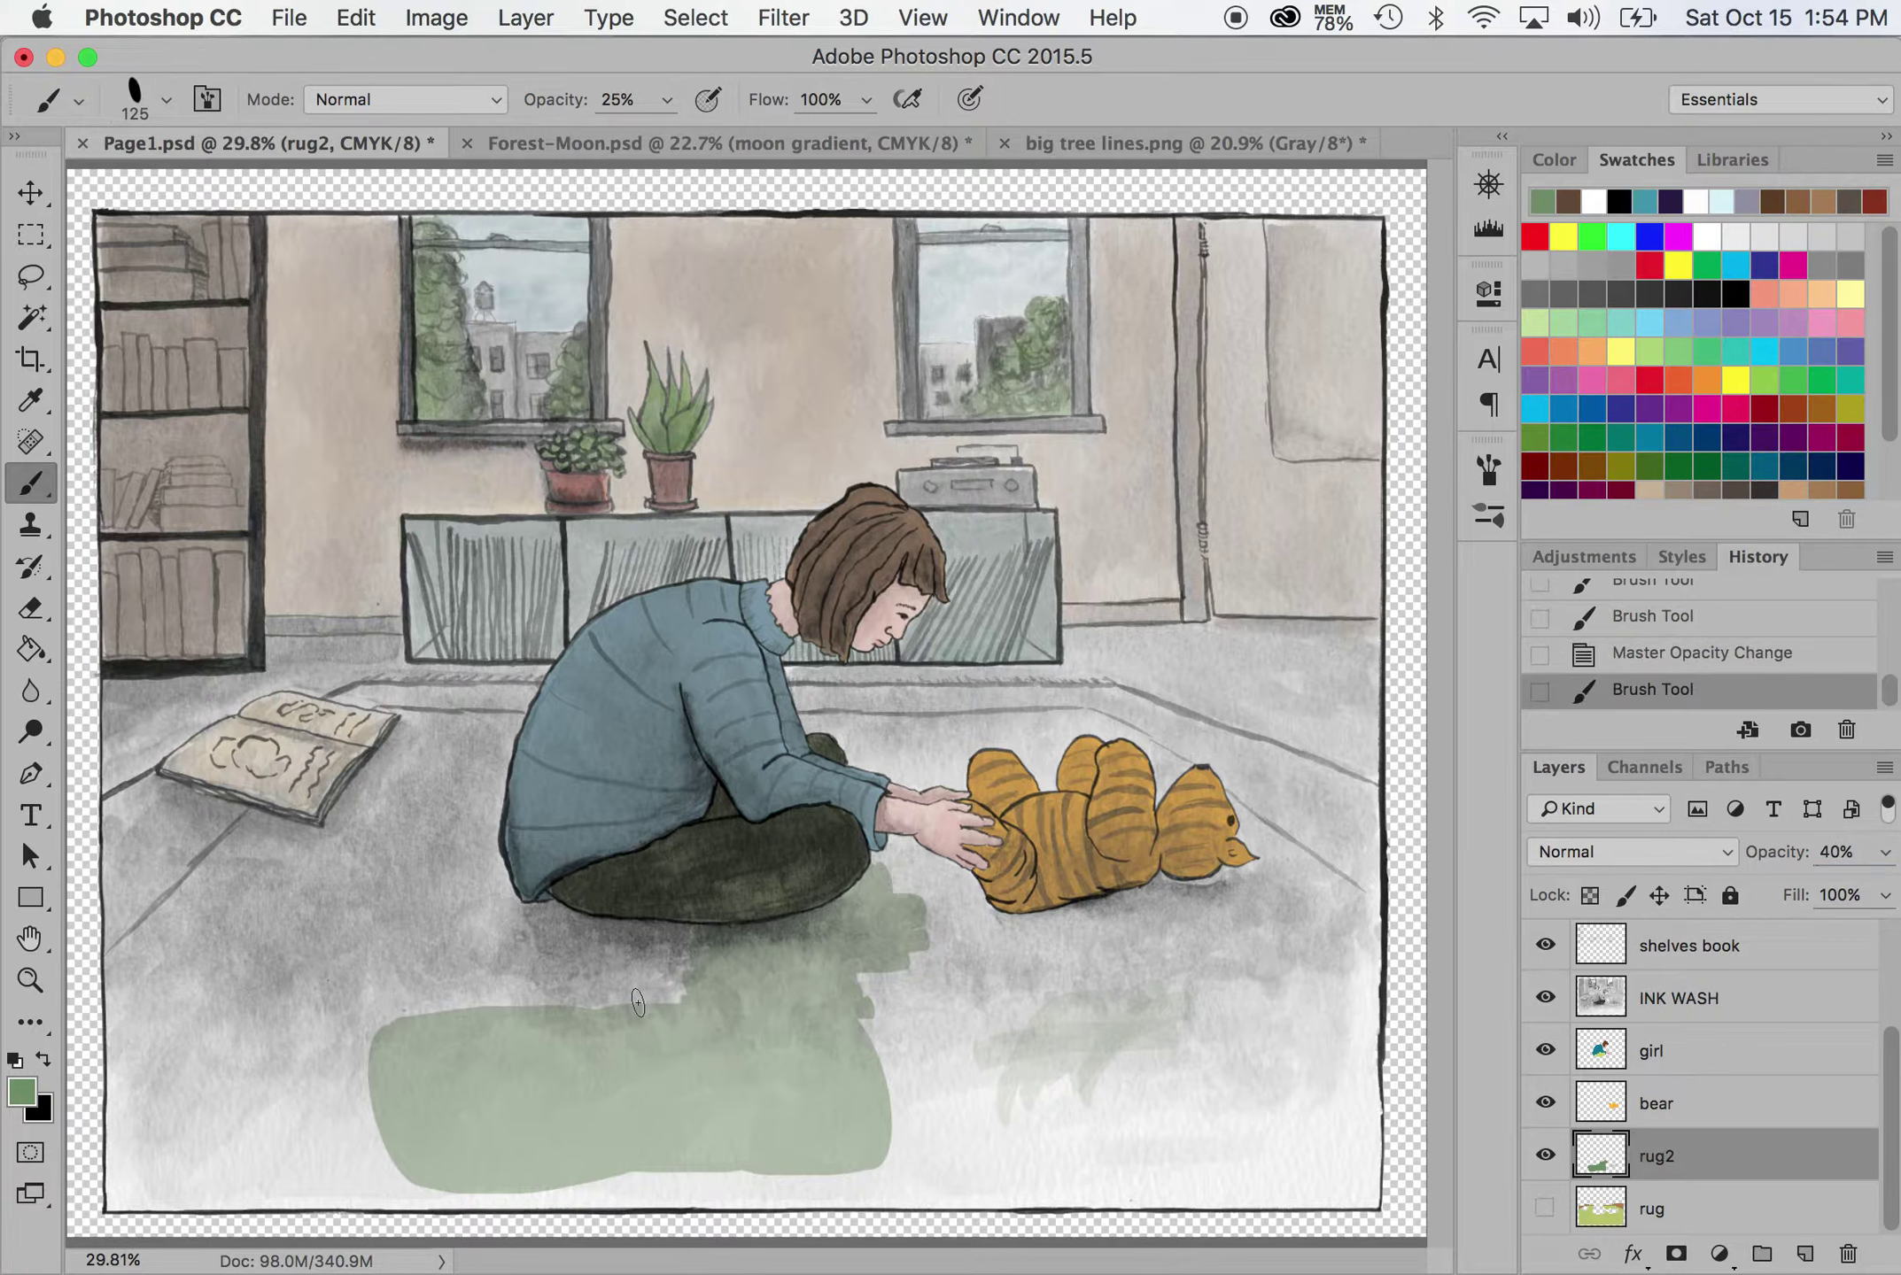
left_click(666, 99)
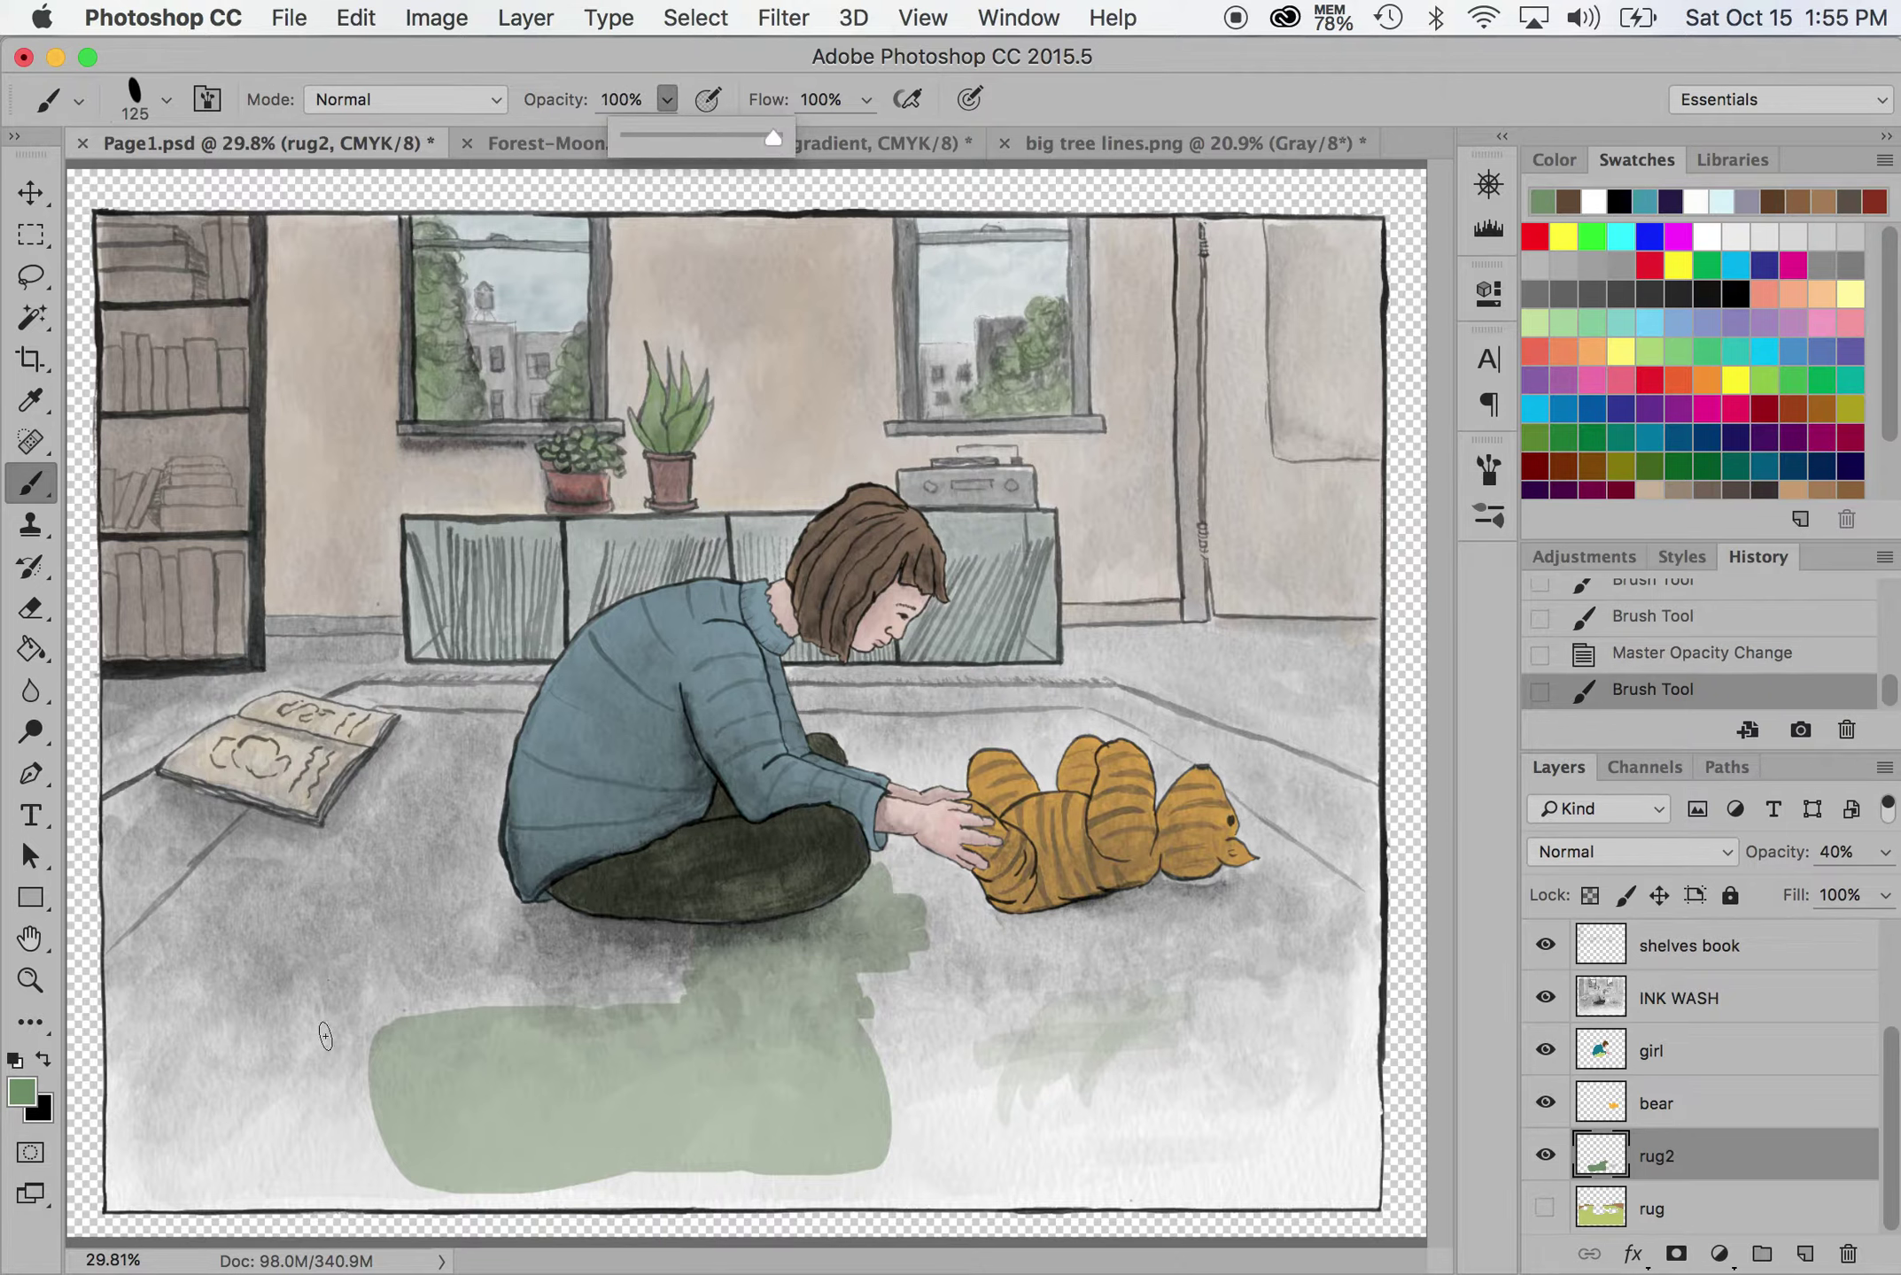
mouse_move(399, 1016)
left_mouse_down()
mouse_move(696, 993)
mouse_move(412, 1009)
mouse_move(627, 963)
mouse_move(713, 970)
mouse_move(509, 941)
mouse_move(513, 961)
mouse_move(558, 912)
mouse_move(512, 914)
mouse_move(708, 944)
mouse_move(613, 958)
mouse_move(540, 925)
mouse_move(378, 978)
mouse_move(344, 1008)
mouse_move(358, 1045)
mouse_move(506, 1065)
mouse_move(420, 1126)
left_mouse_up()
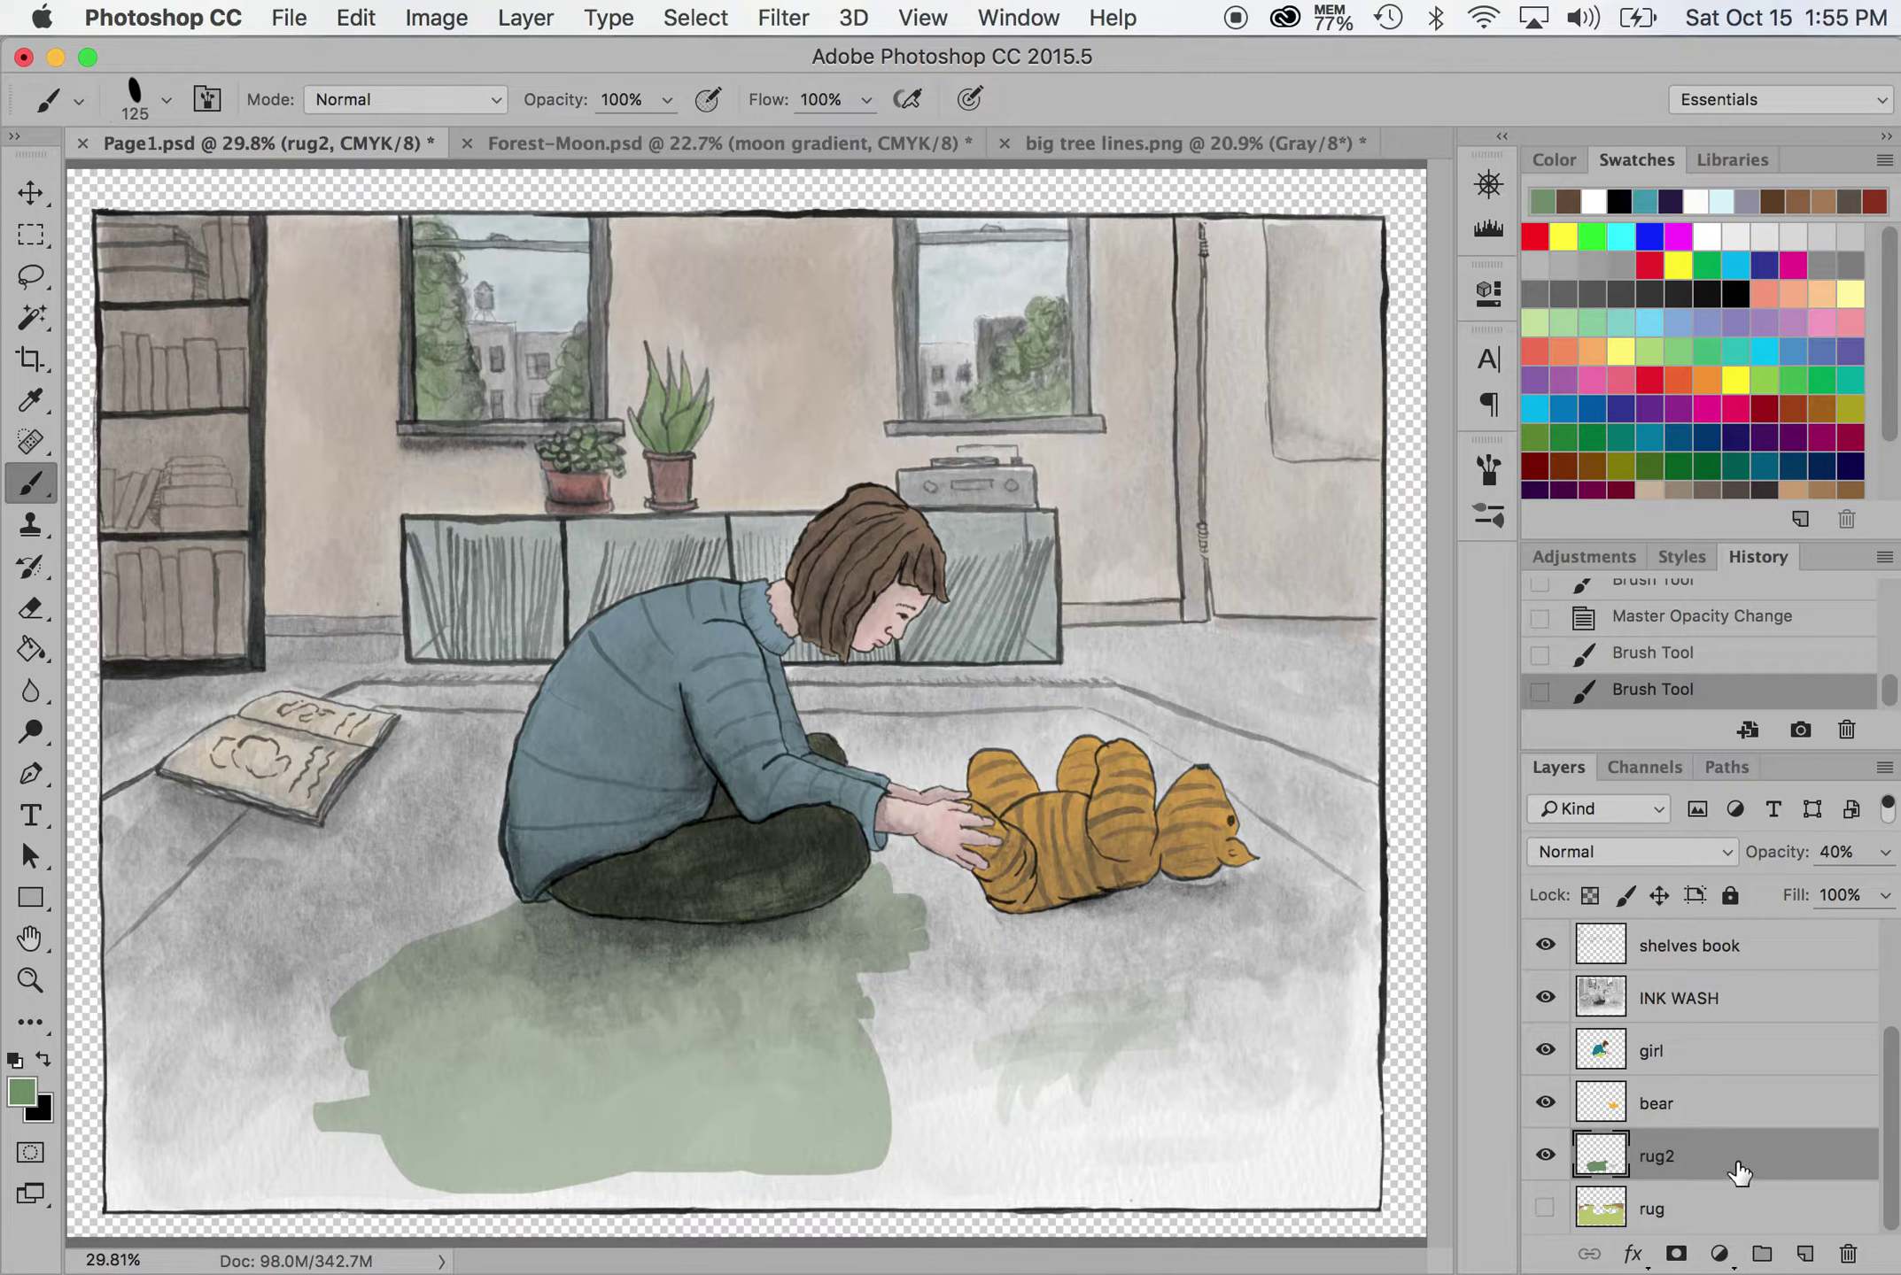
mouse_move(849, 1018)
left_mouse_down()
mouse_move(904, 1003)
mouse_move(860, 974)
mouse_move(906, 967)
mouse_move(949, 1011)
mouse_move(875, 1069)
mouse_move(928, 1043)
mouse_move(879, 1022)
left_mouse_up()
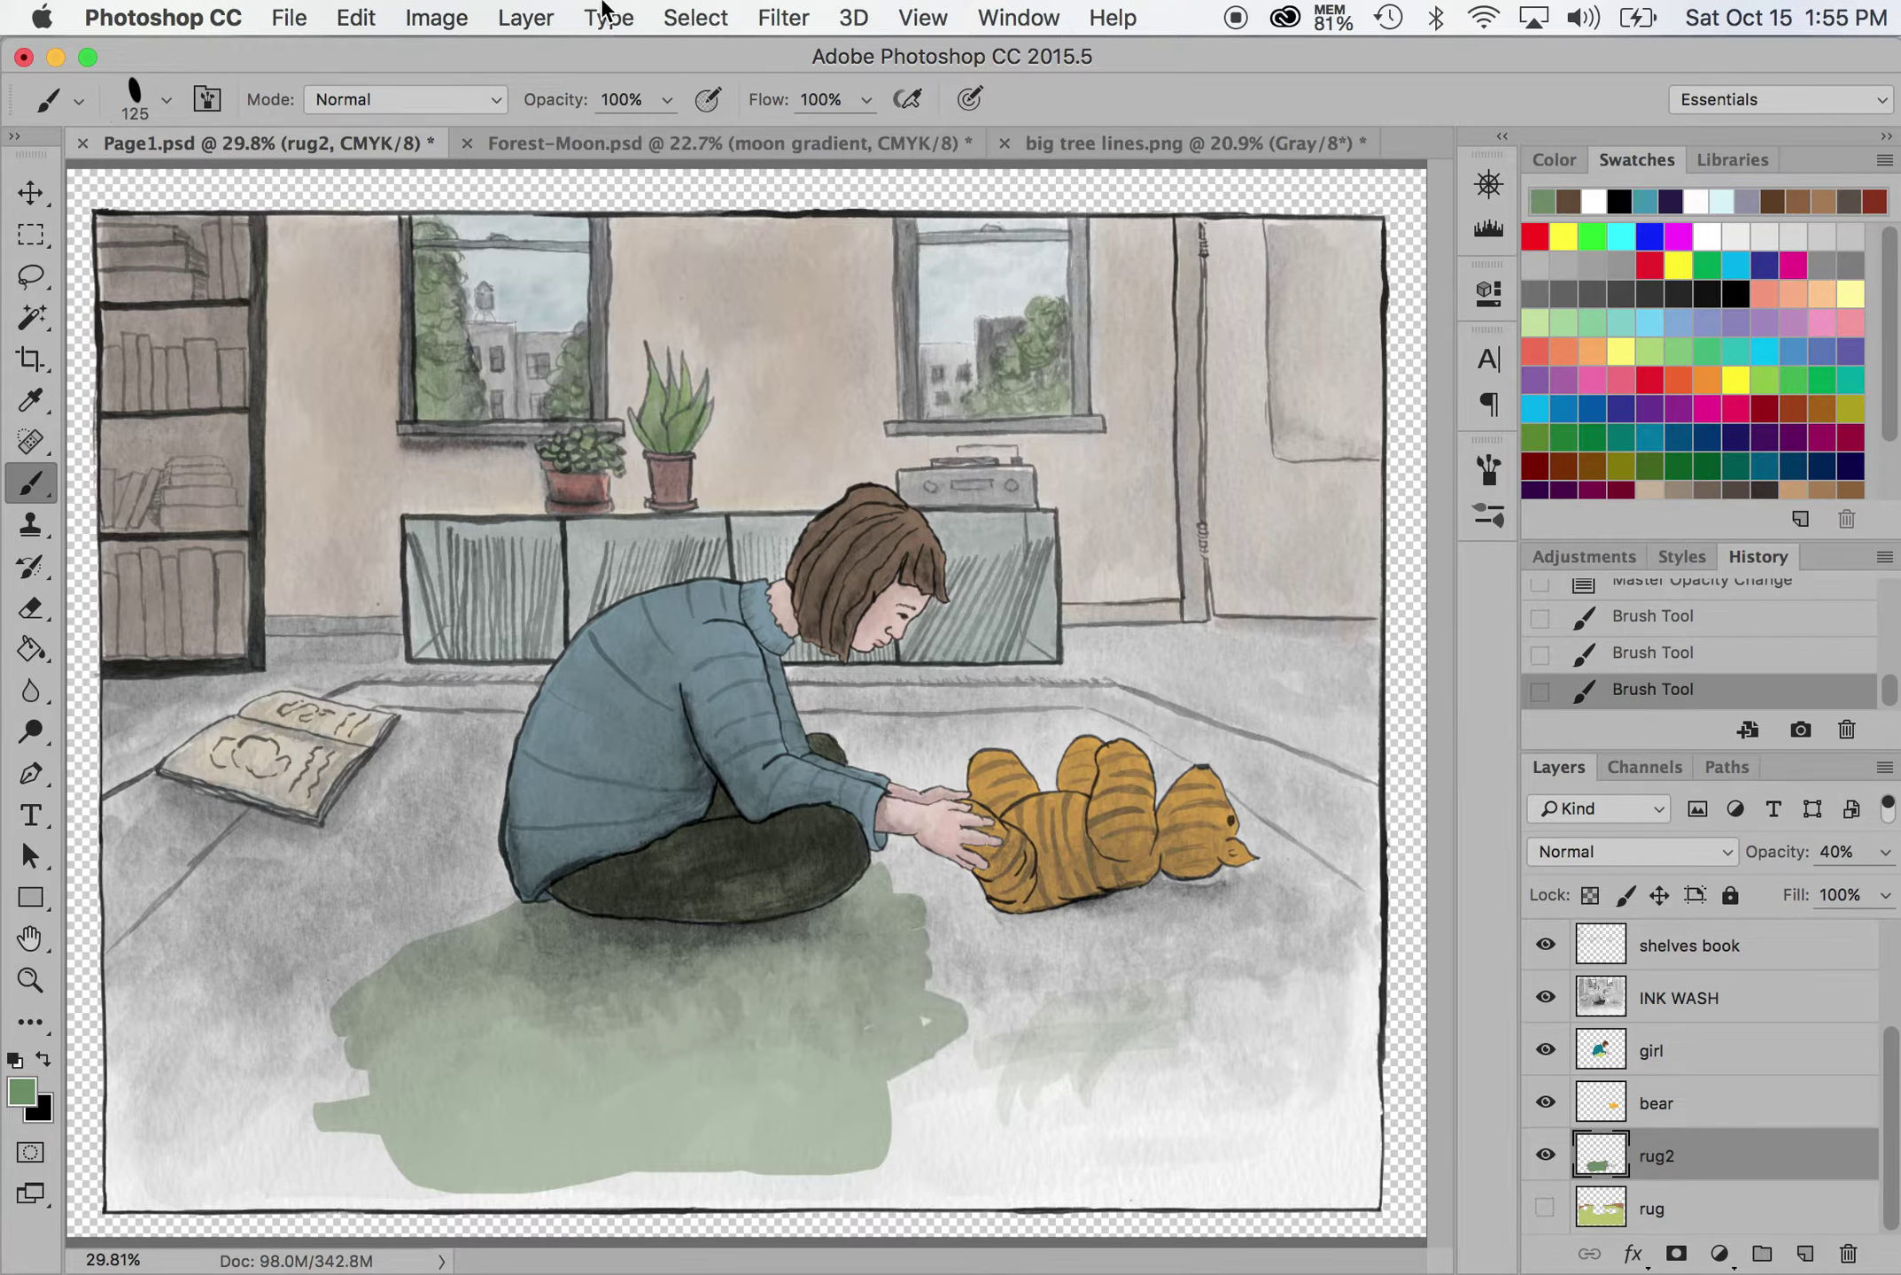
left_click(448, 16)
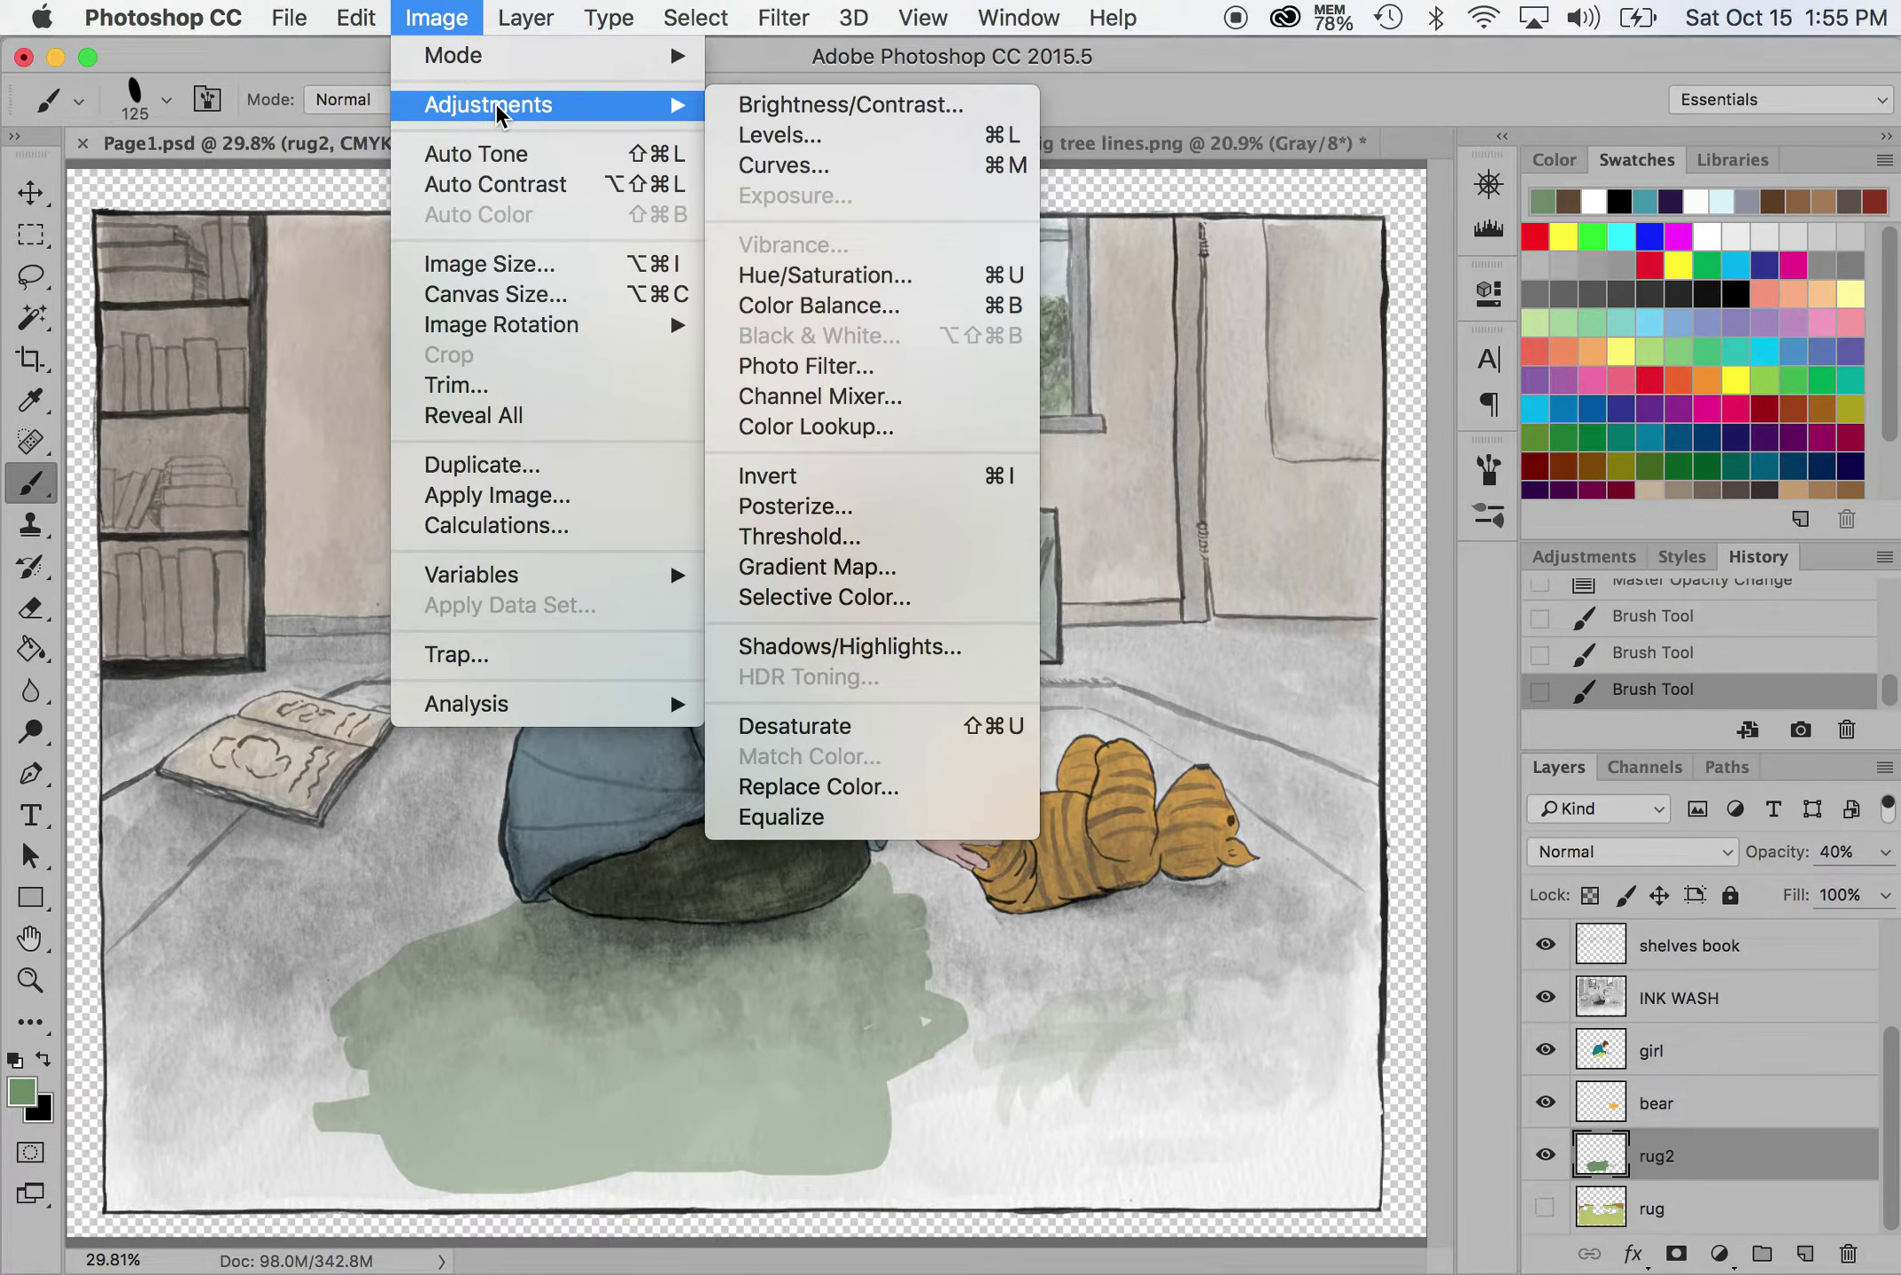
mouse_move(617, 113)
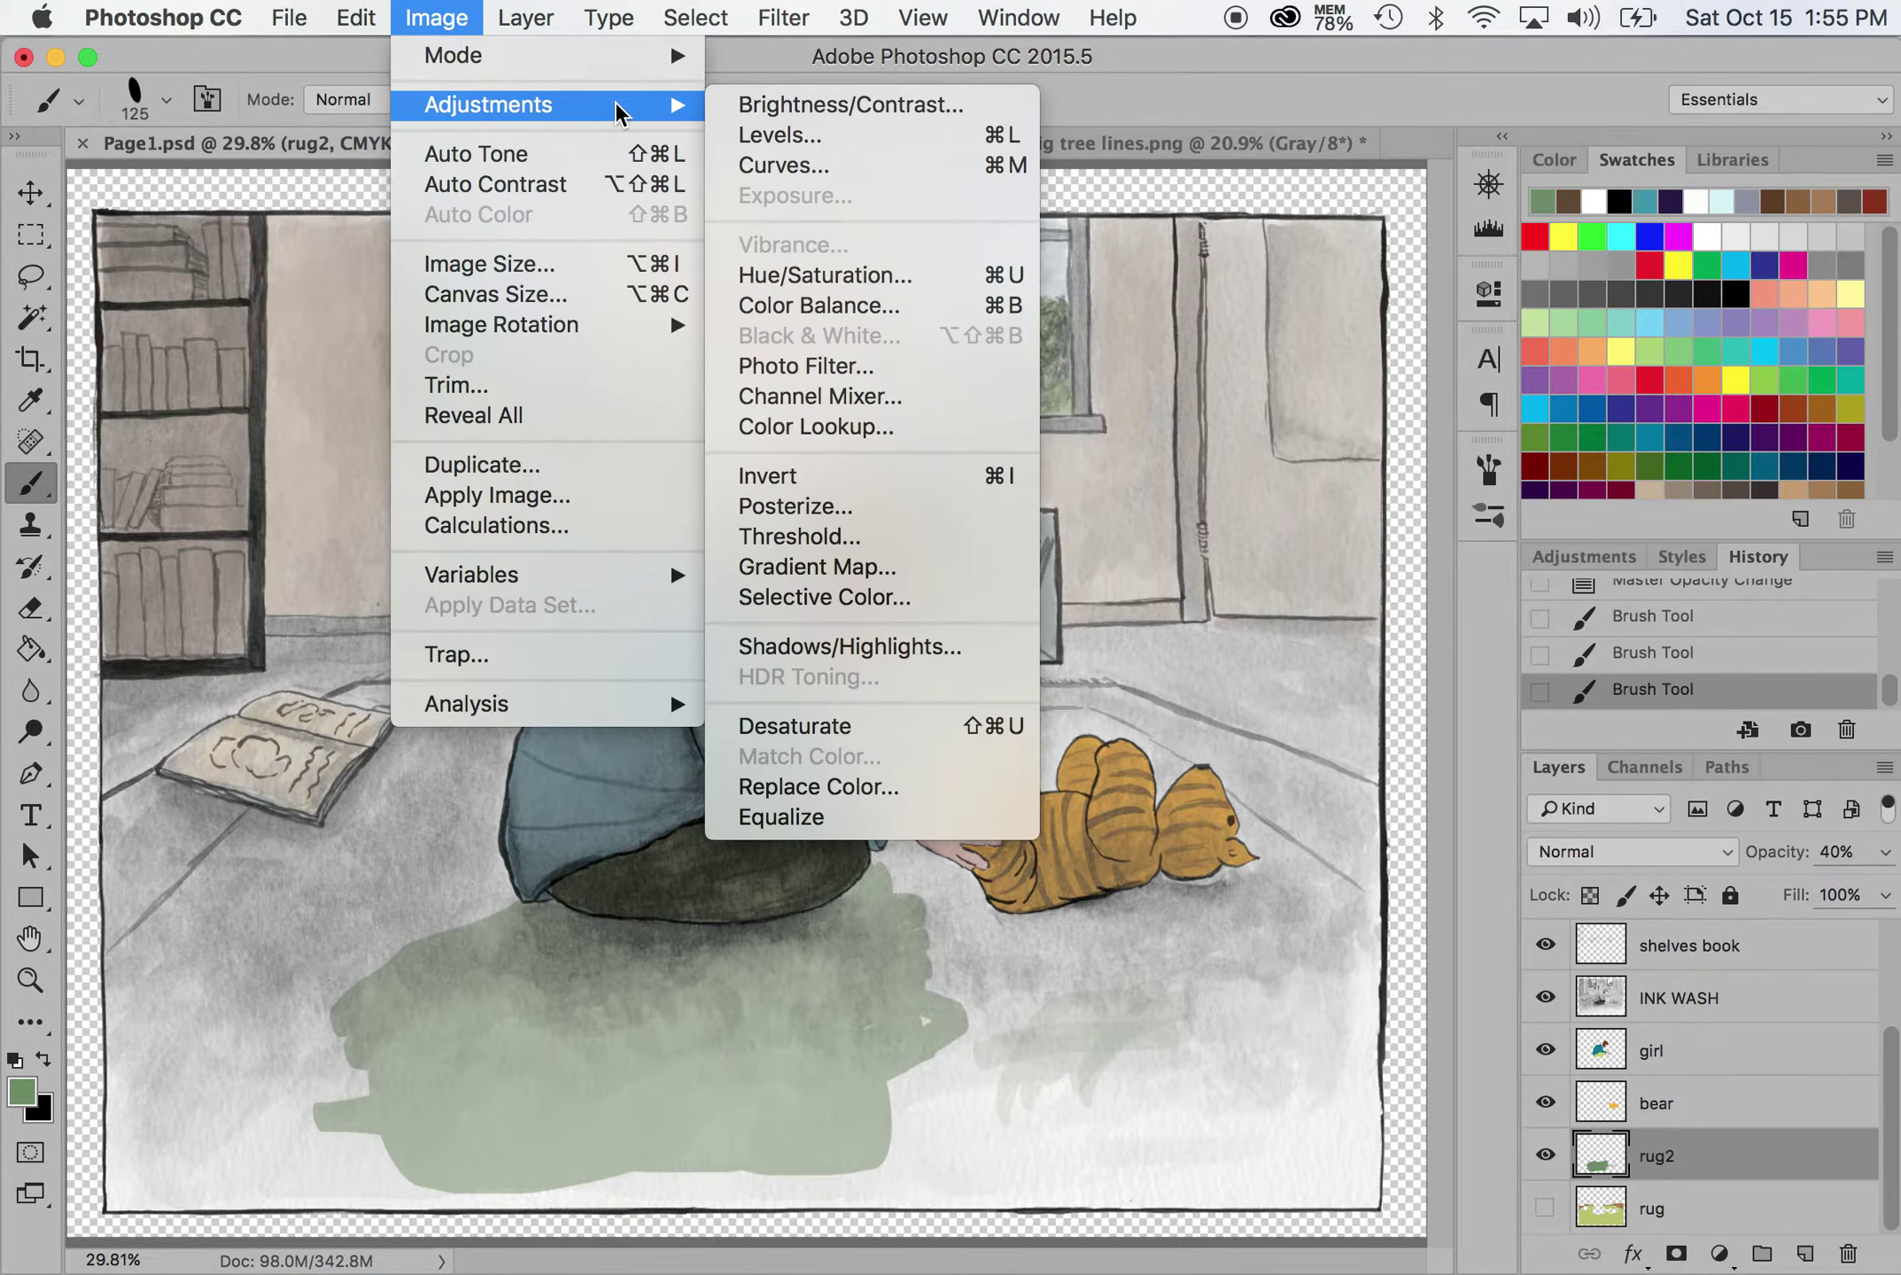
left_click(833, 306)
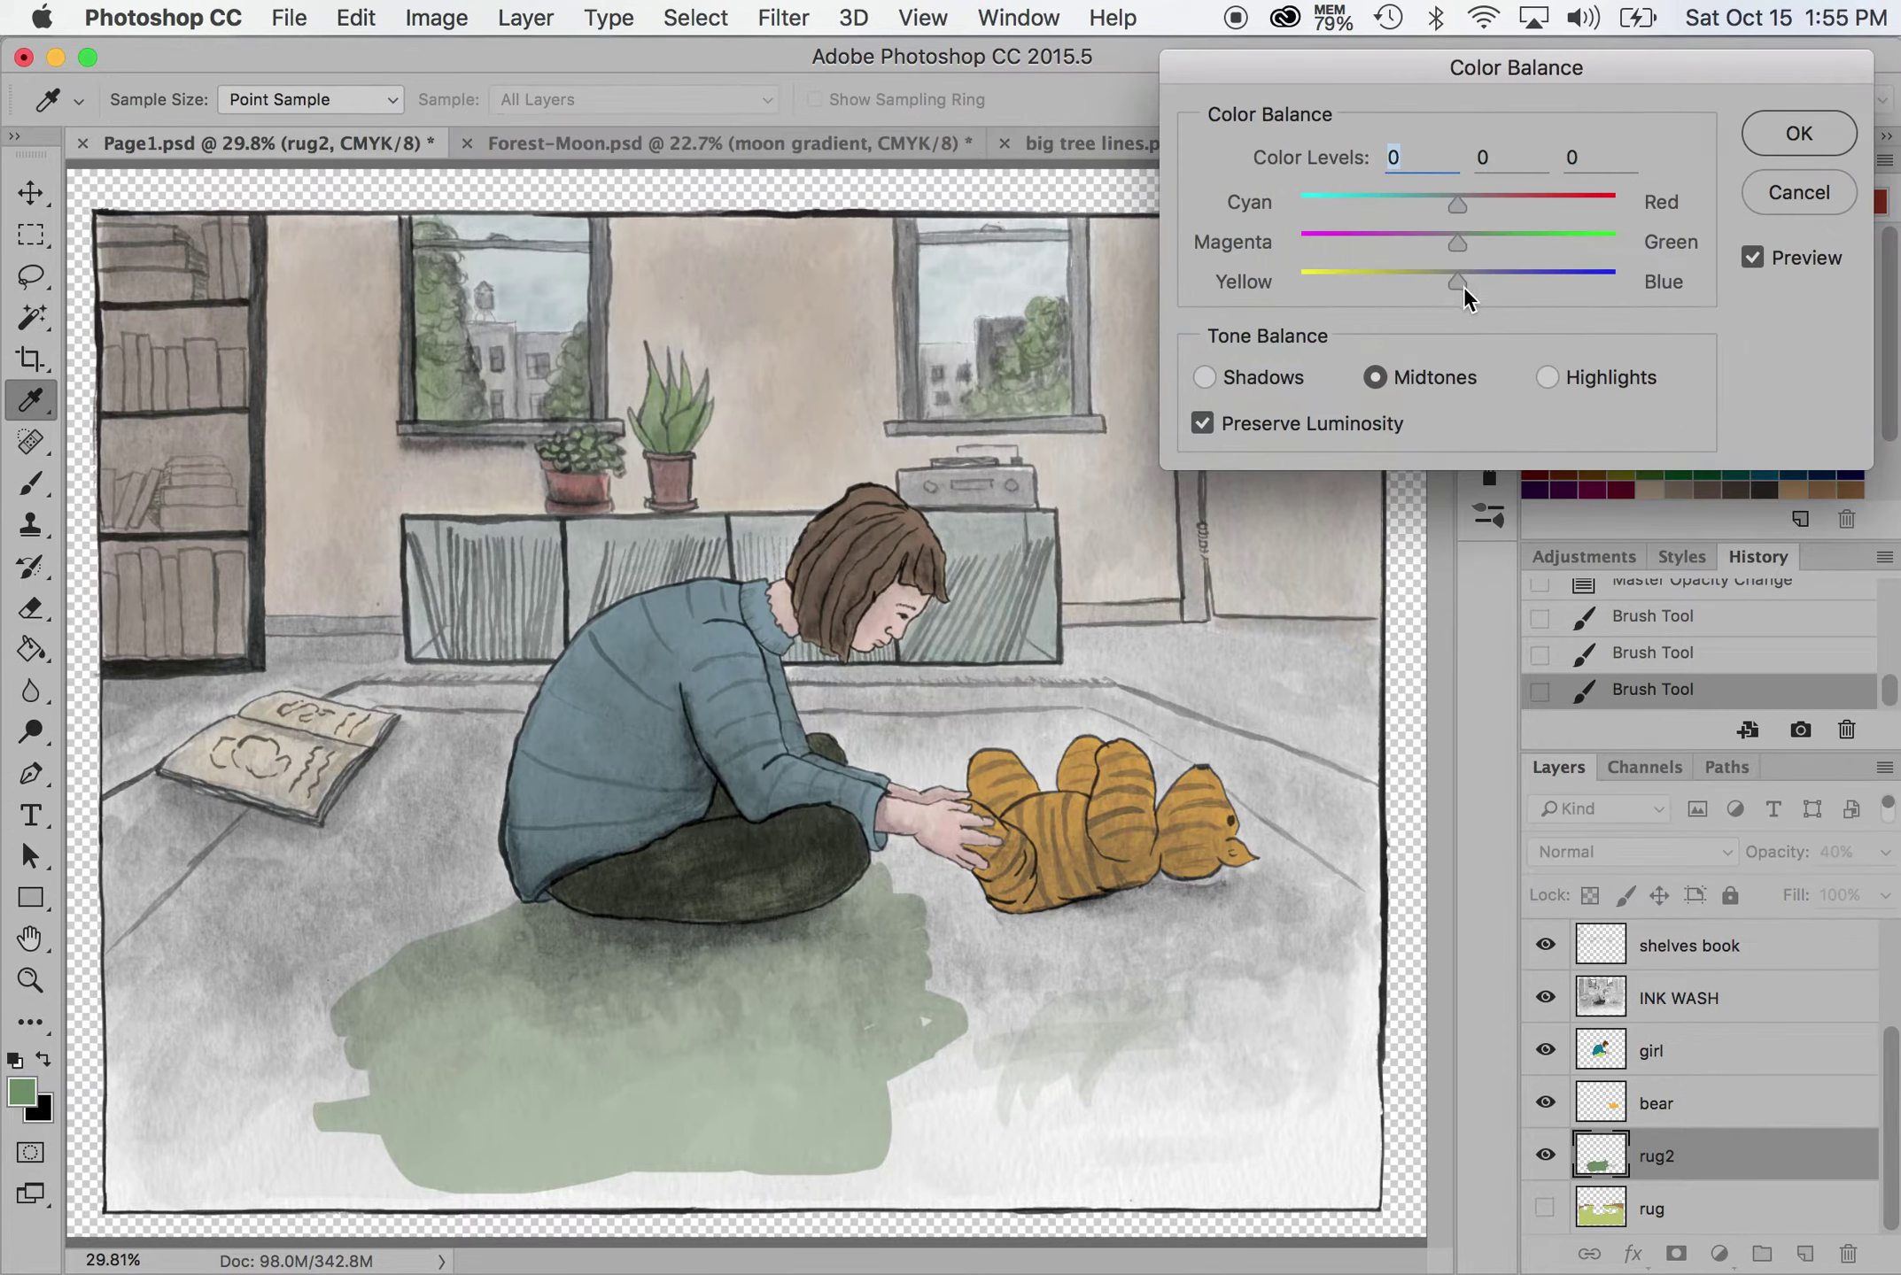
left_click_drag(1461, 205, 1596, 201)
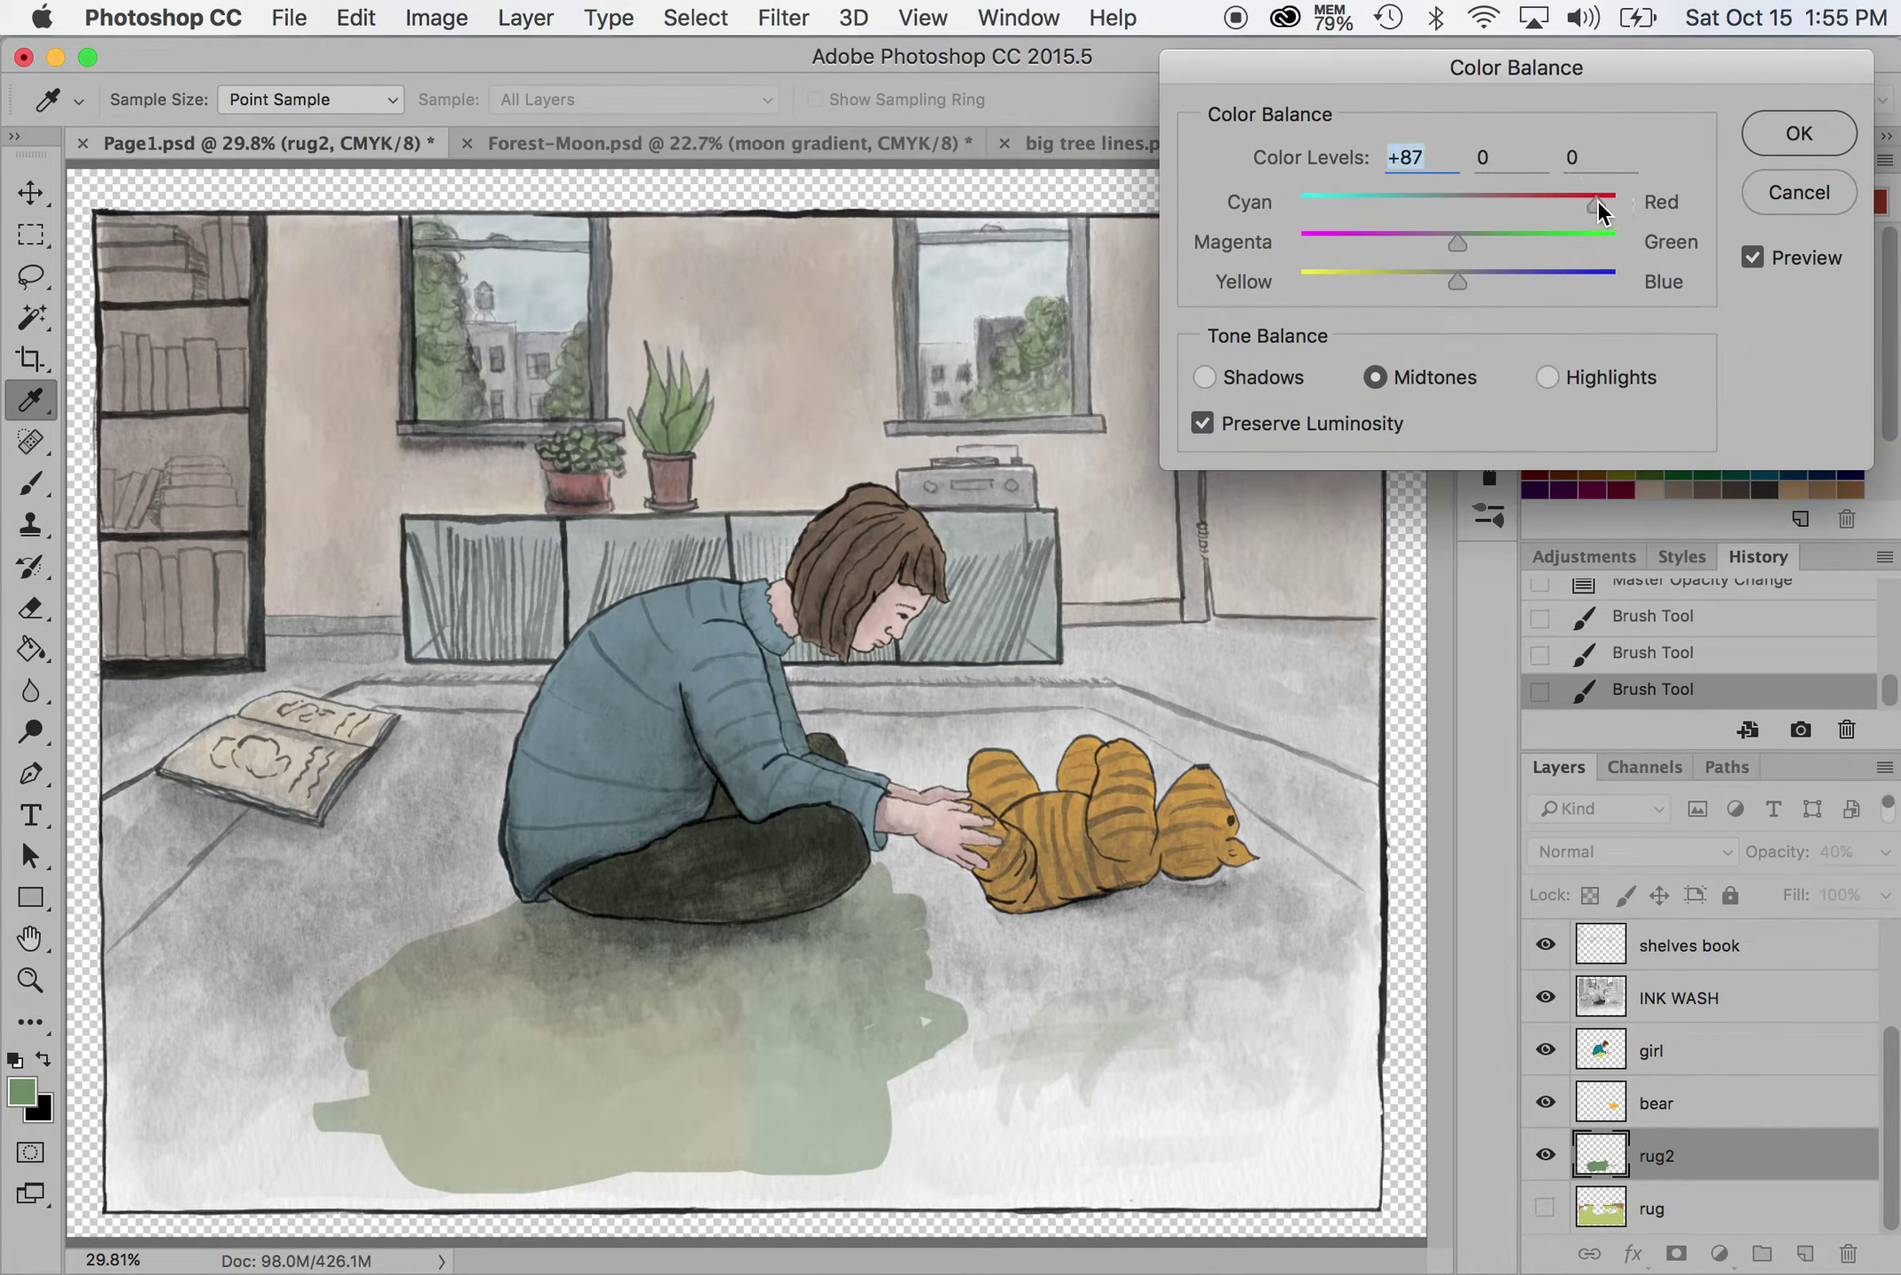
left_click_drag(1455, 246, 1308, 246)
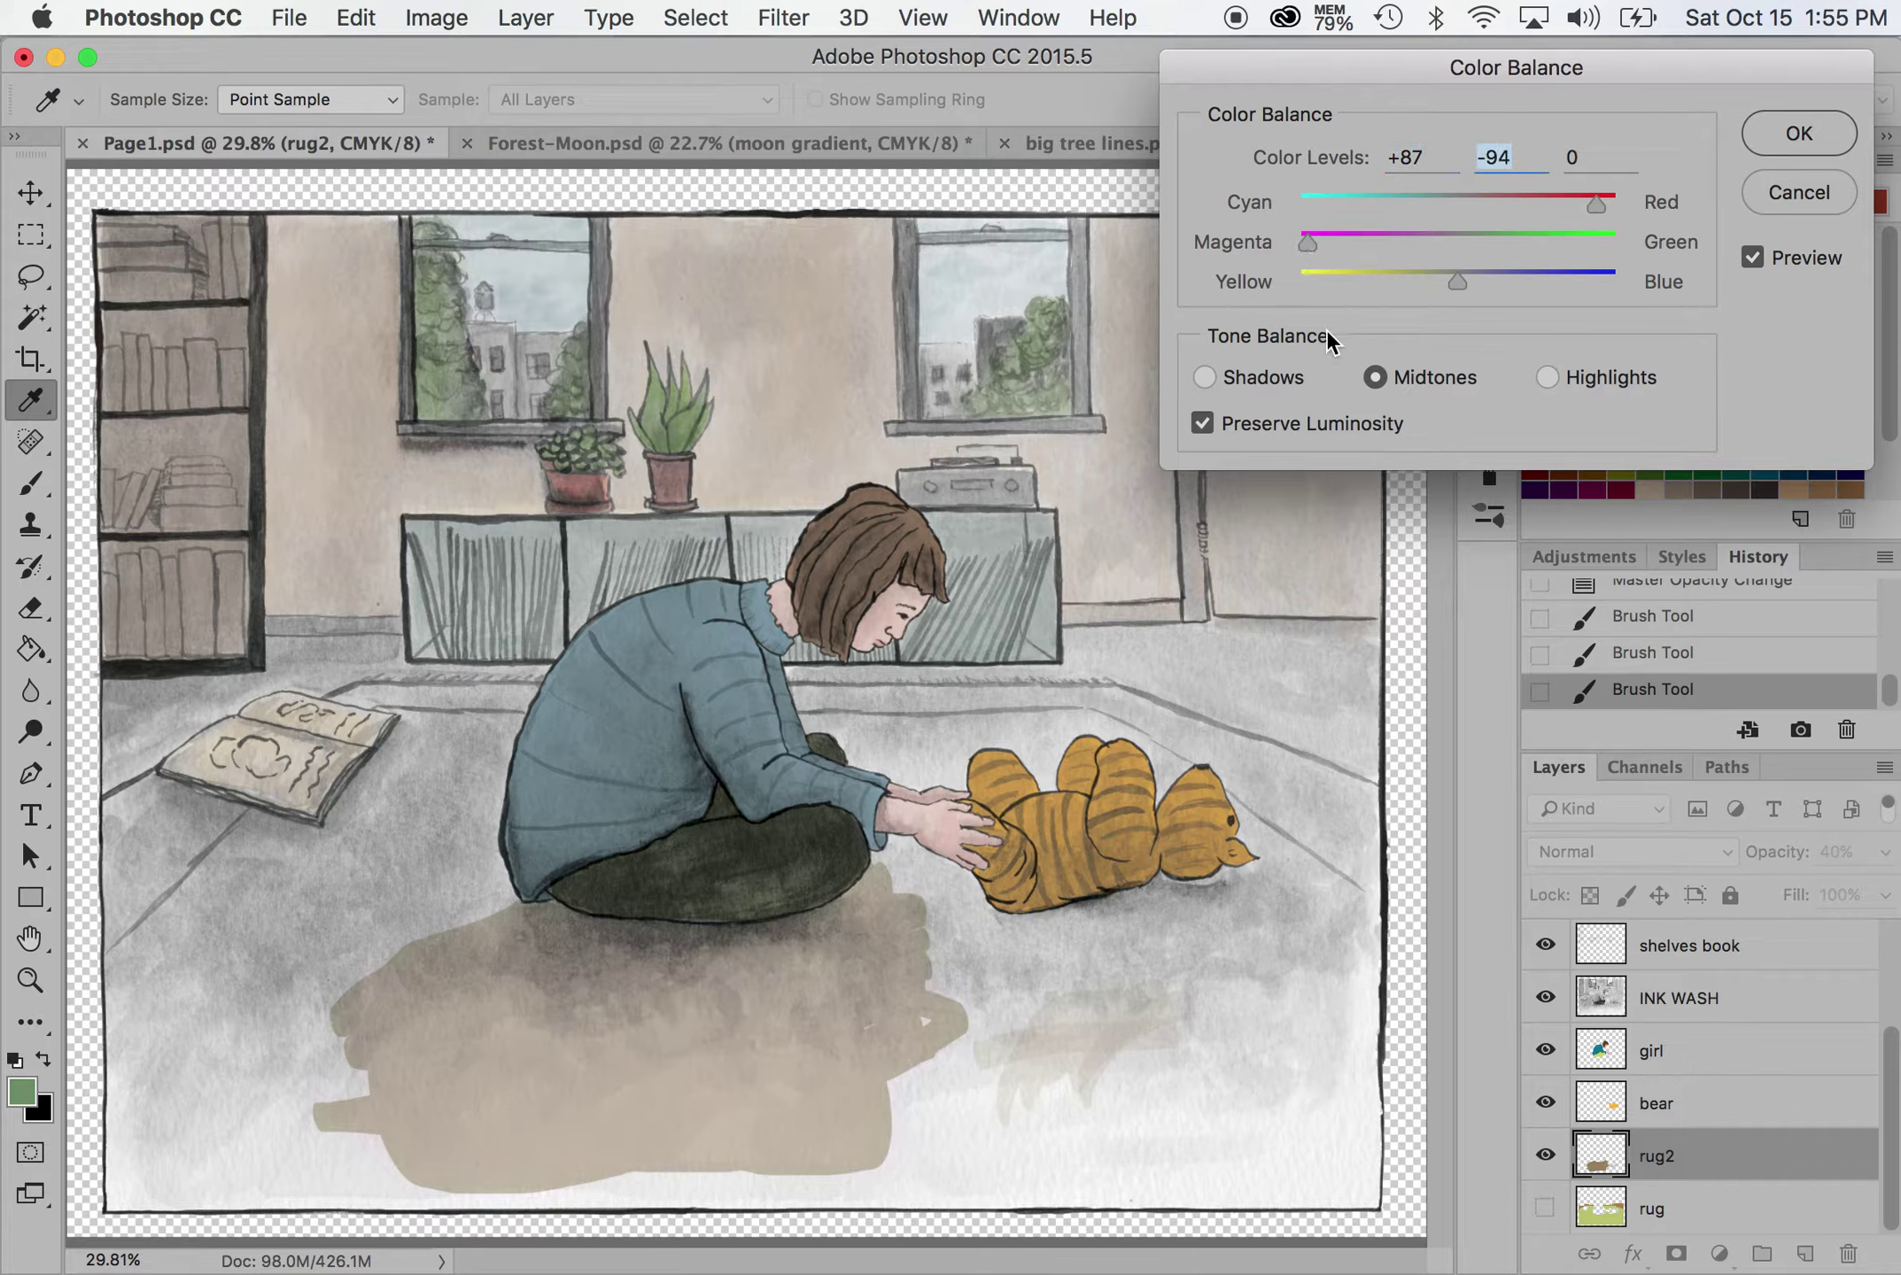
left_click(1206, 378)
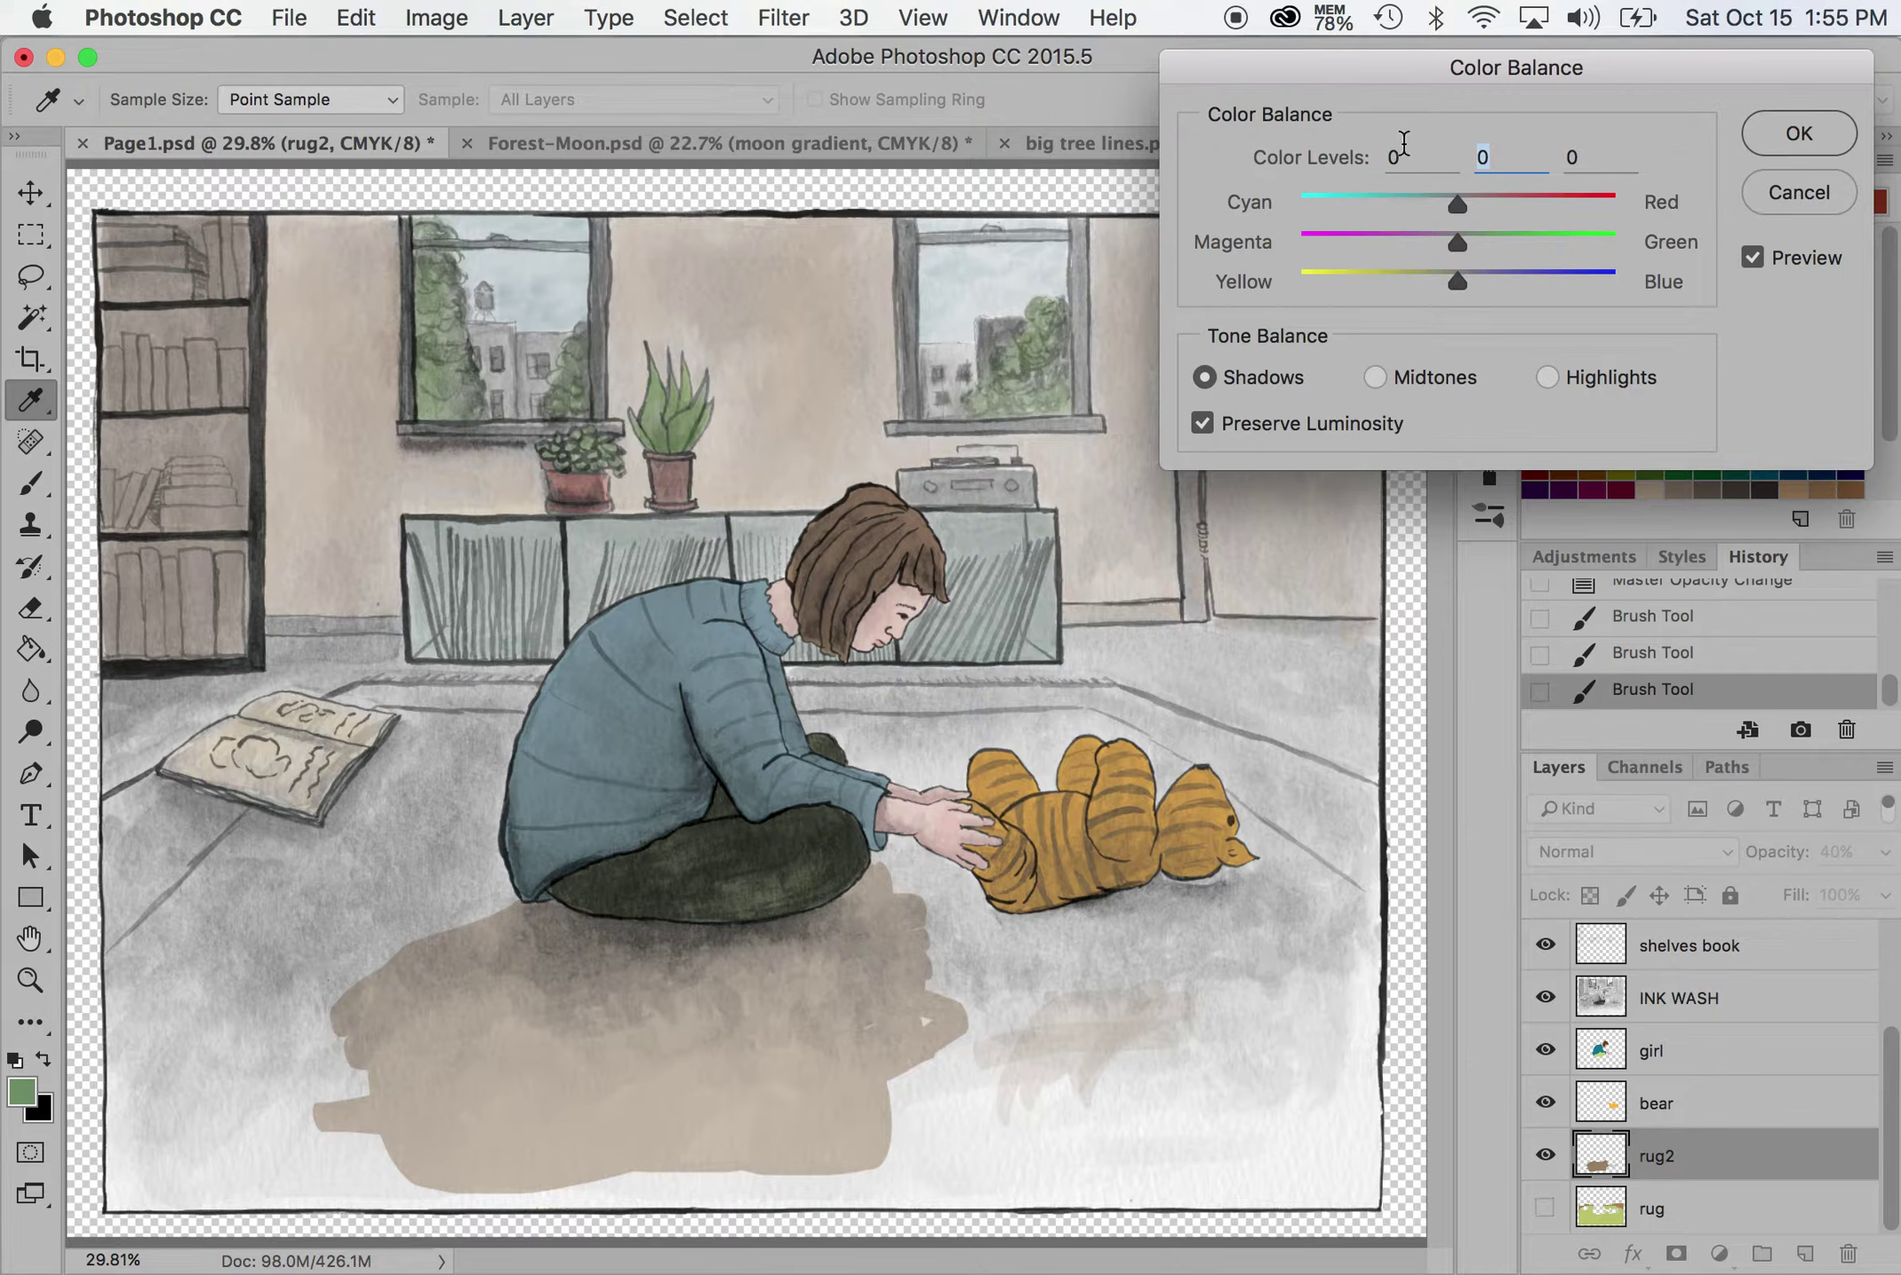
left_click(1811, 195)
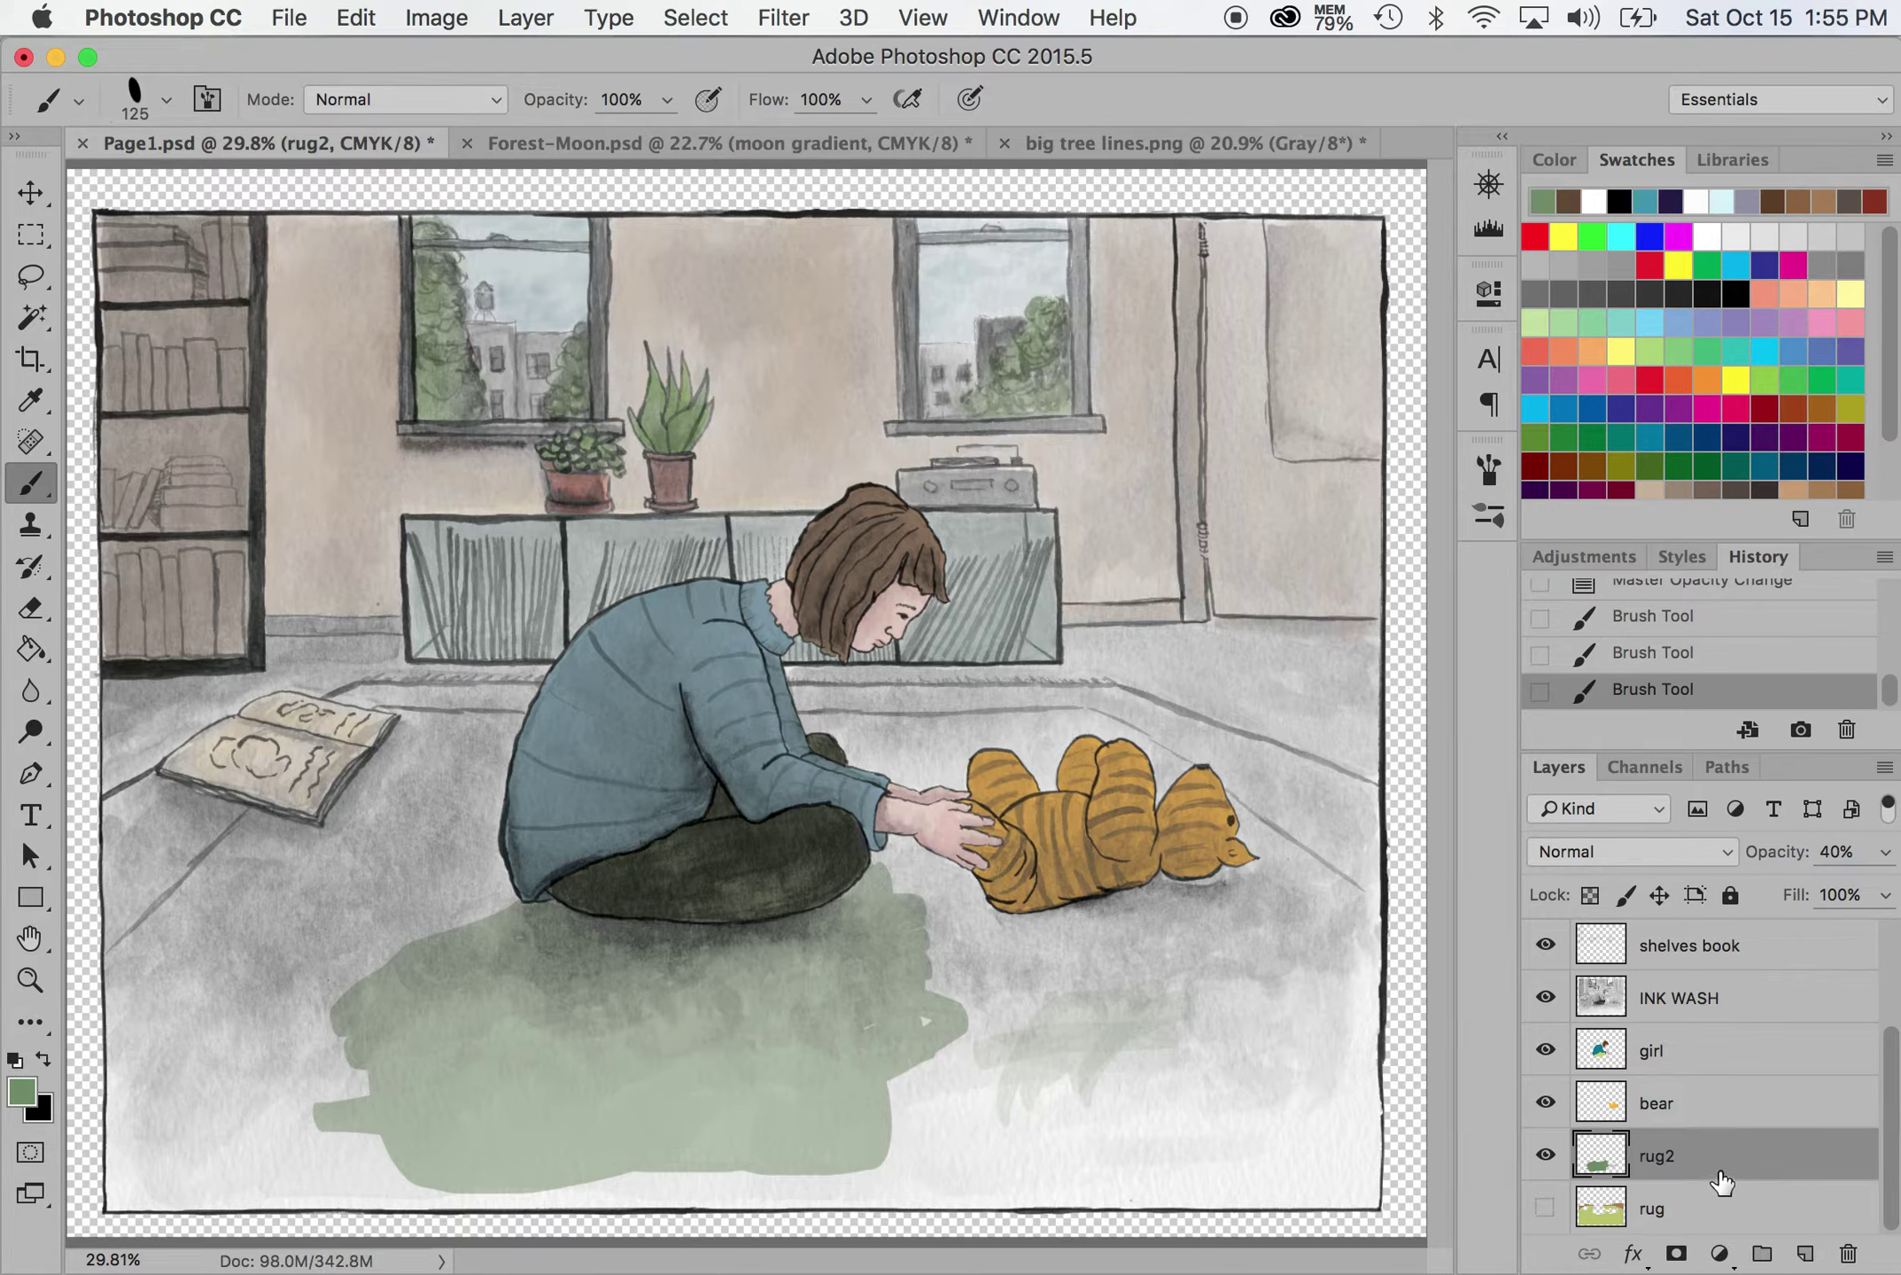
scroll(1719, 1138, "up", 4)
scroll(1716, 1136, "down", 4)
scroll(1745, 1150, "up", 3)
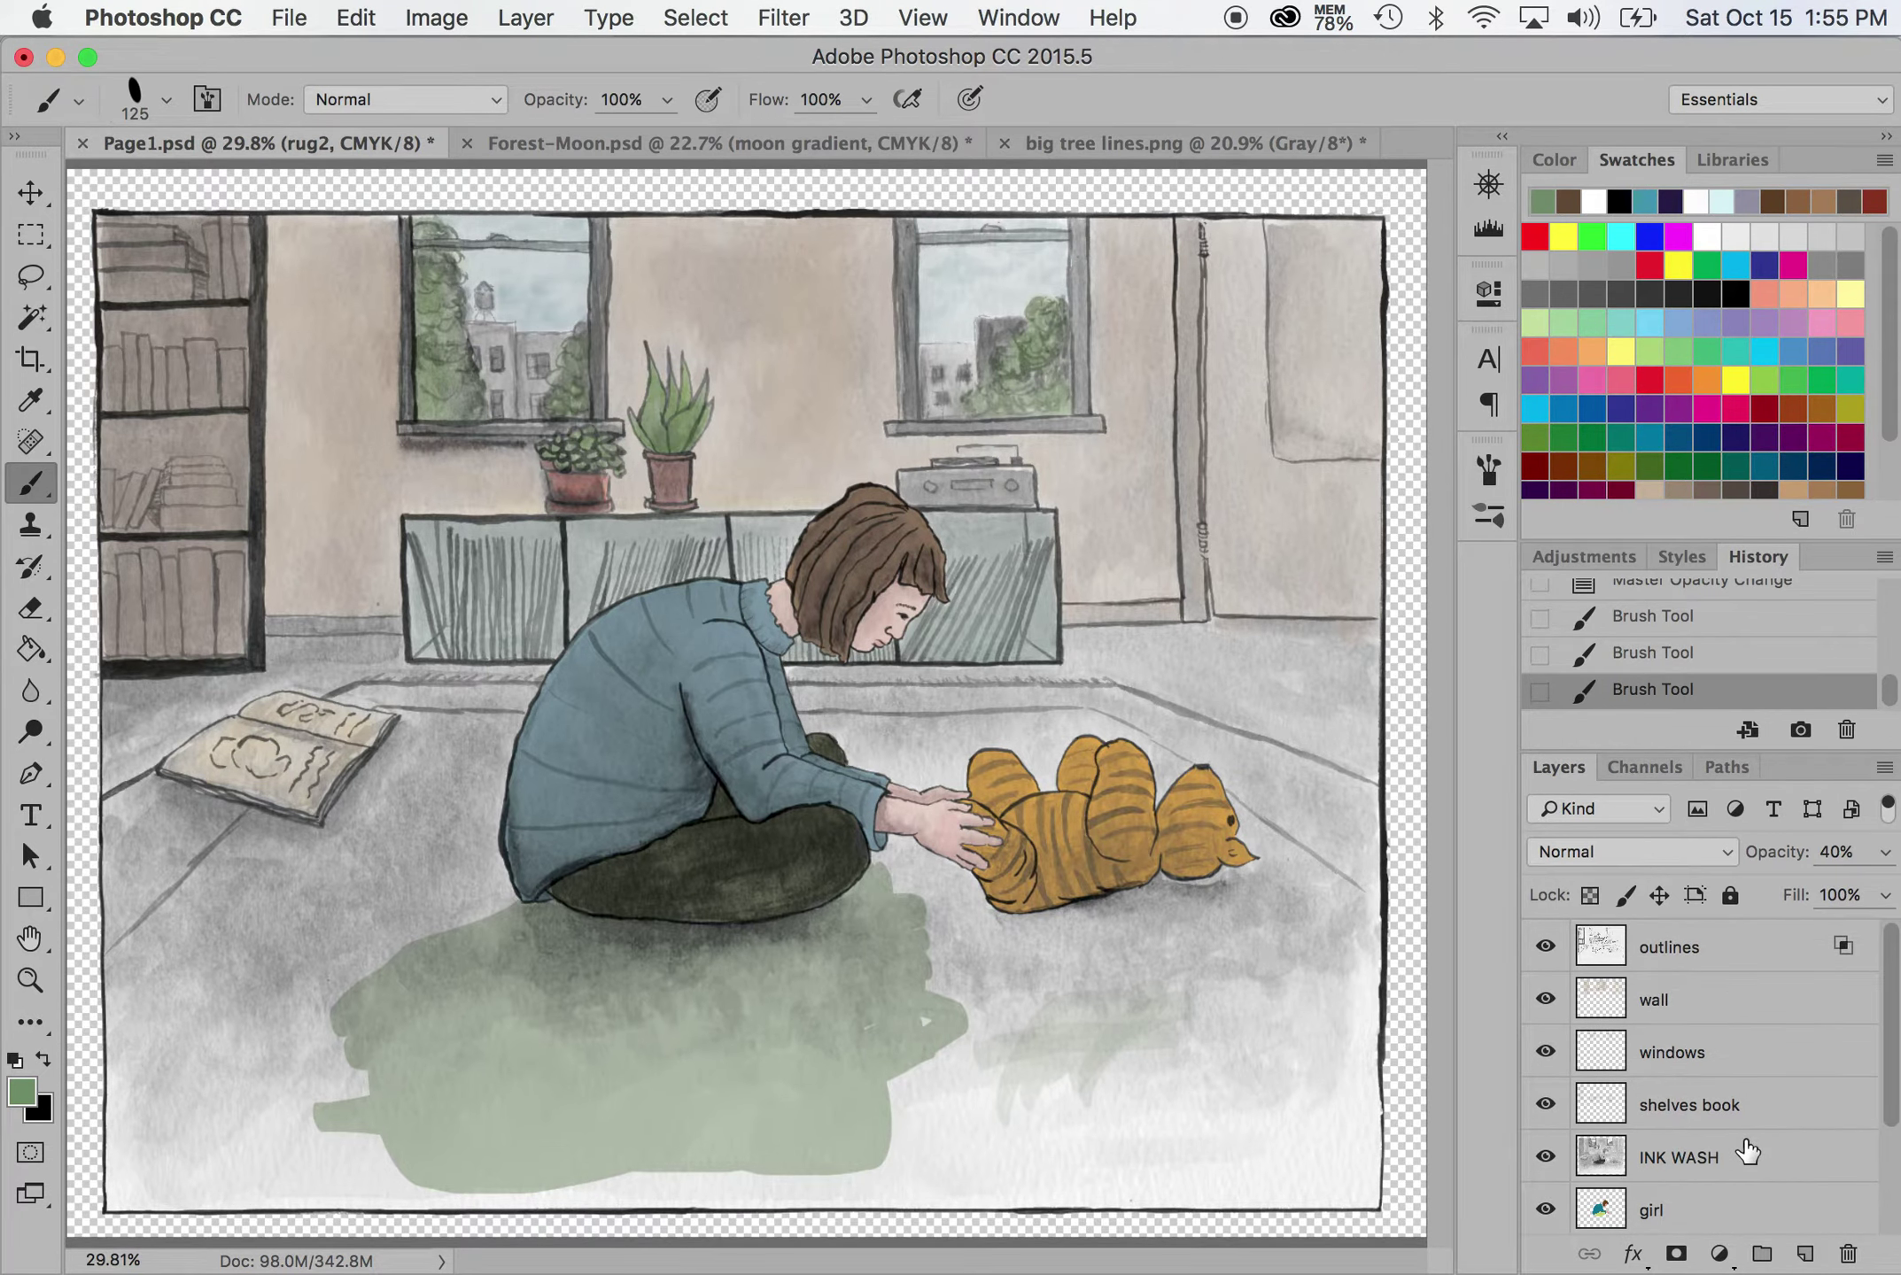
left_click(1720, 951)
scroll(1711, 1058, "down", 1)
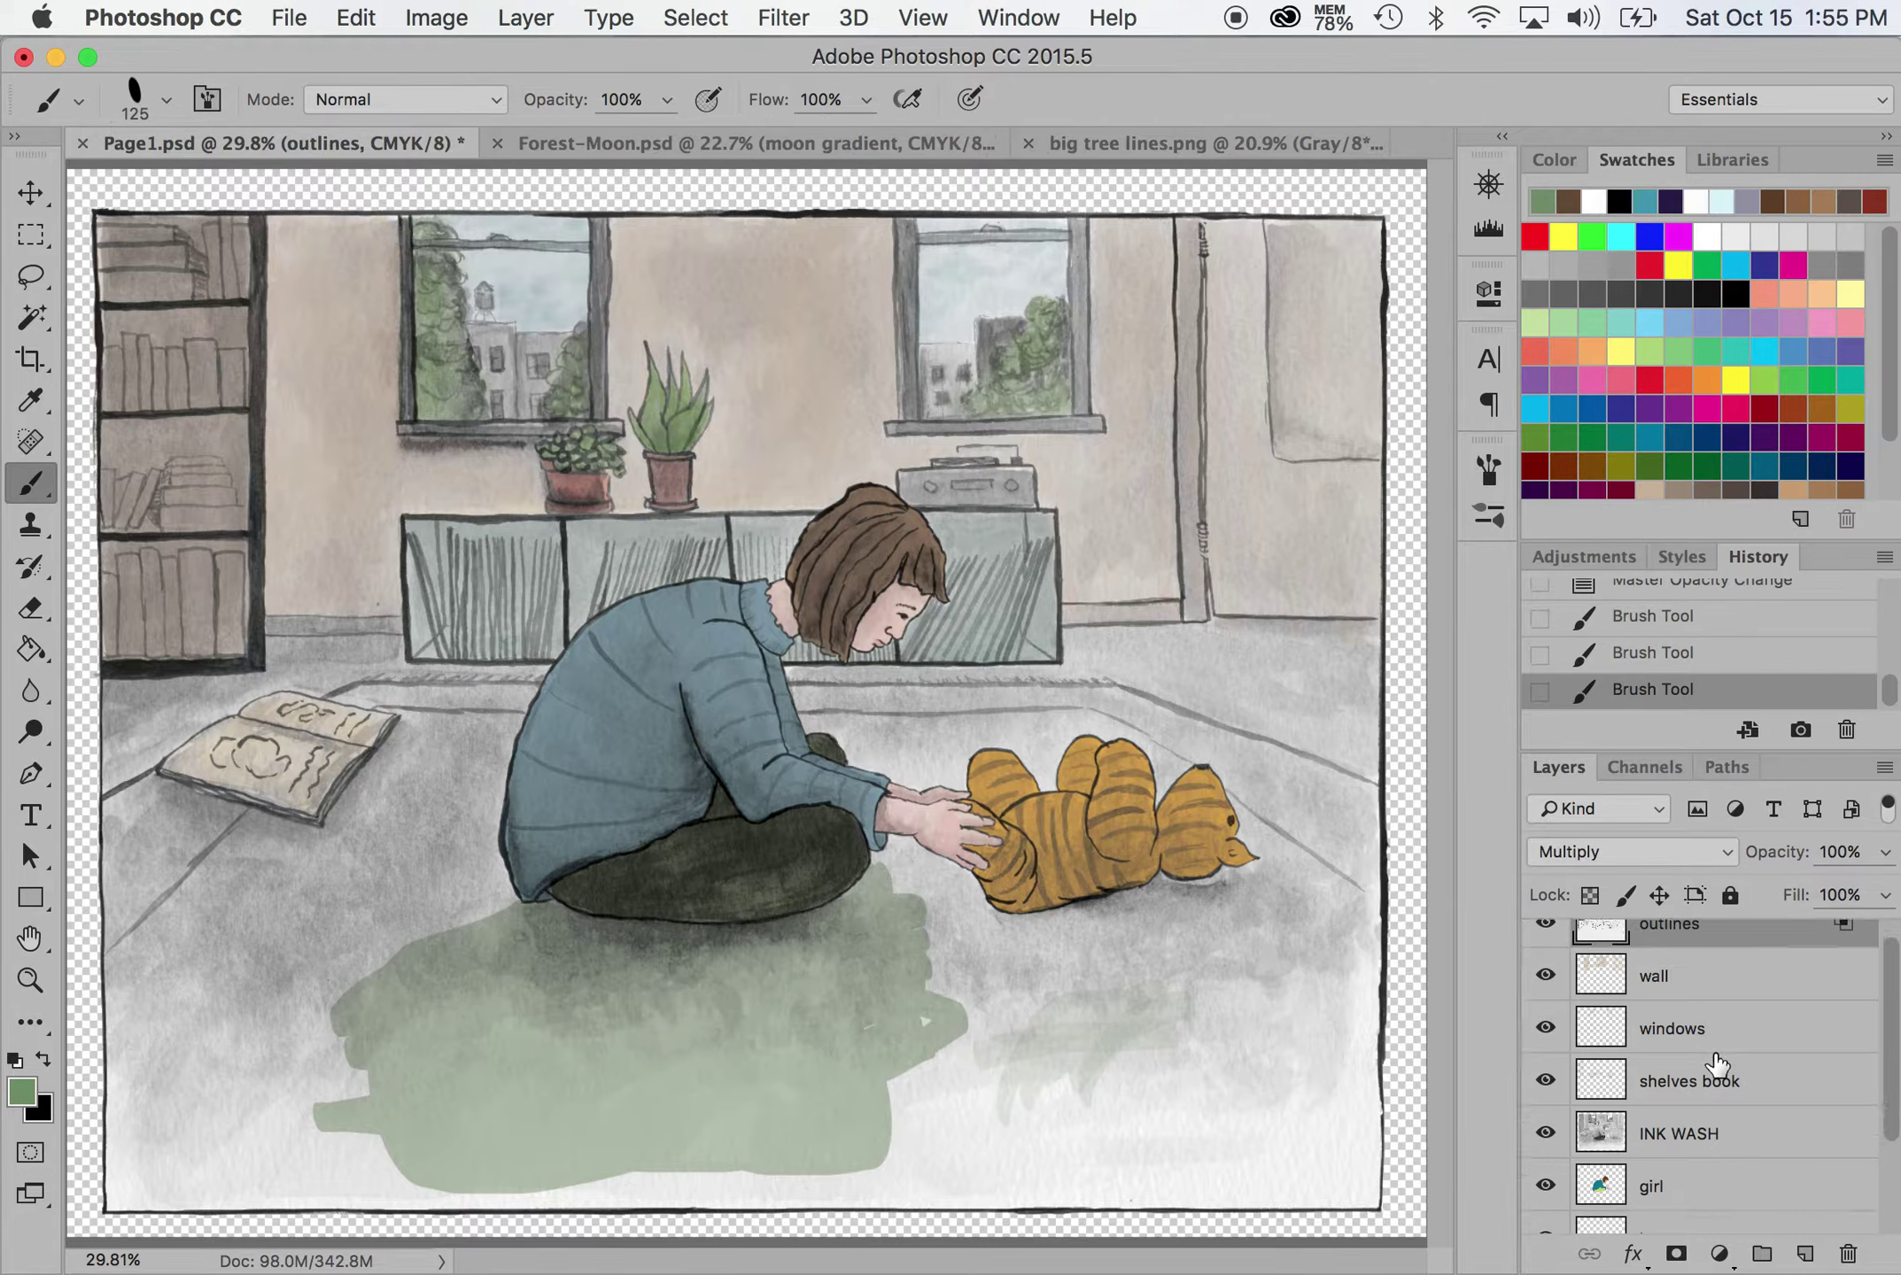
scroll(1716, 1063, "up", 1)
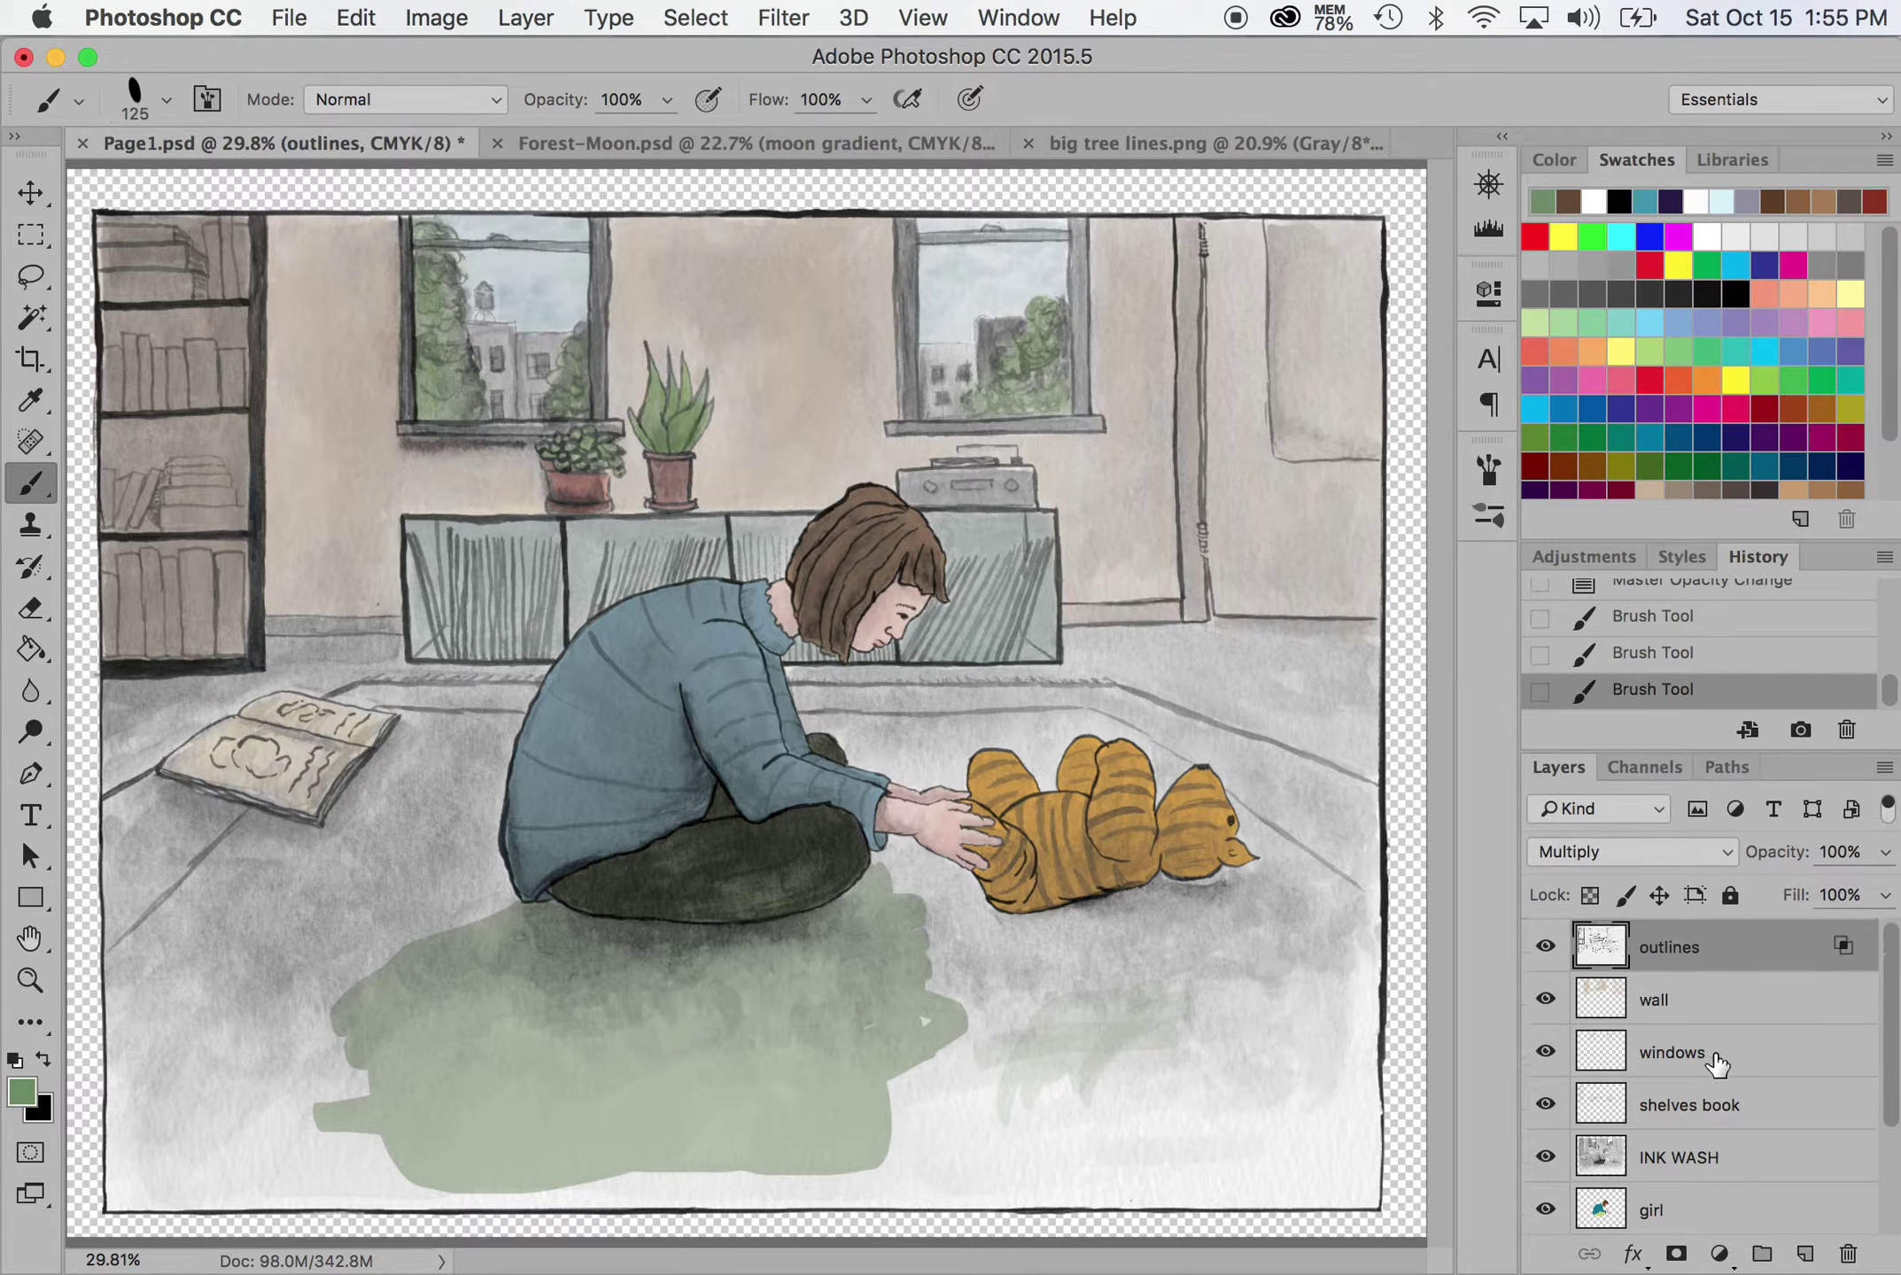
left_click(1573, 847)
left_click(1625, 845)
left_click(1642, 851)
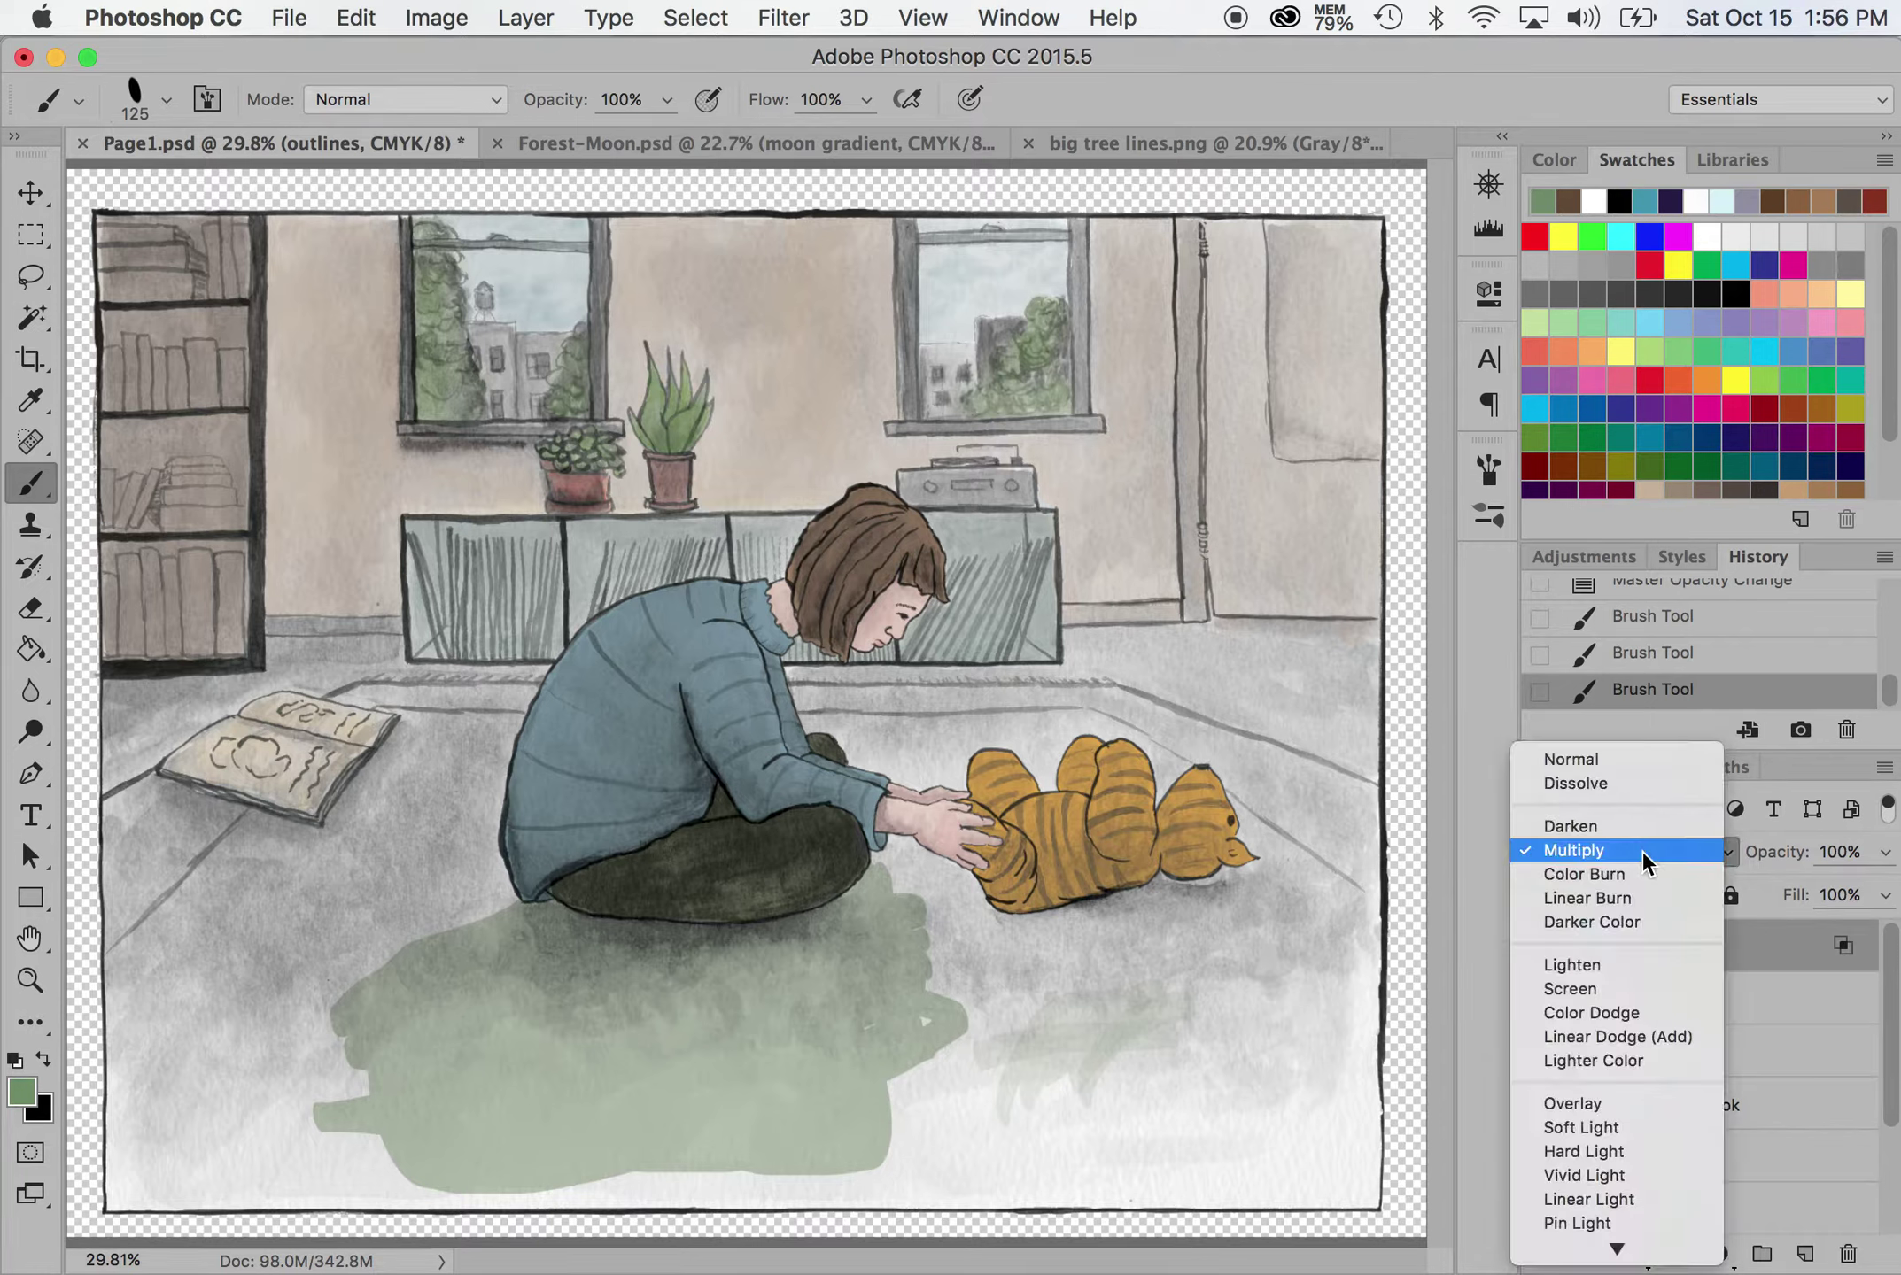
left_click(1641, 763)
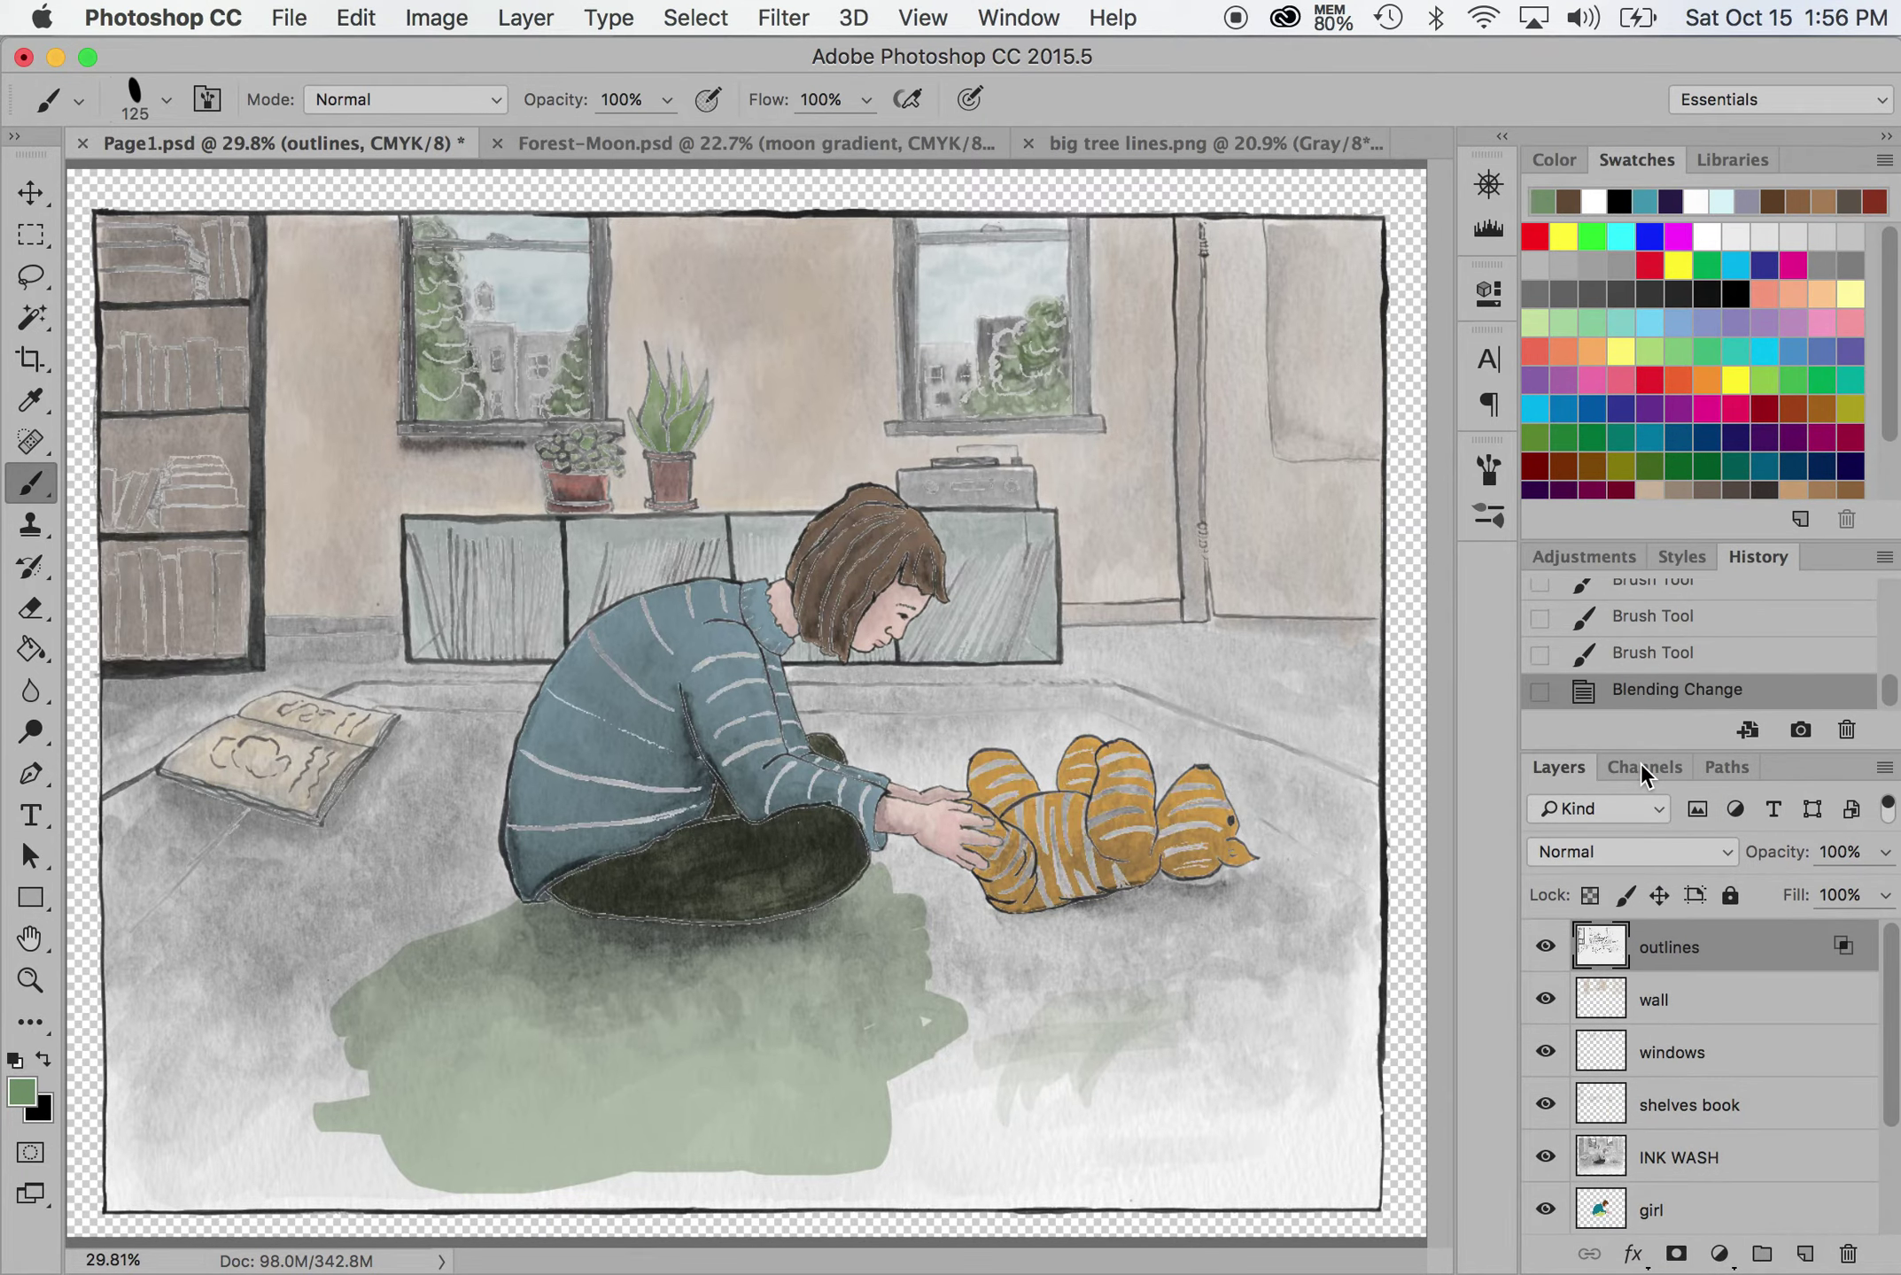
left_click(1655, 858)
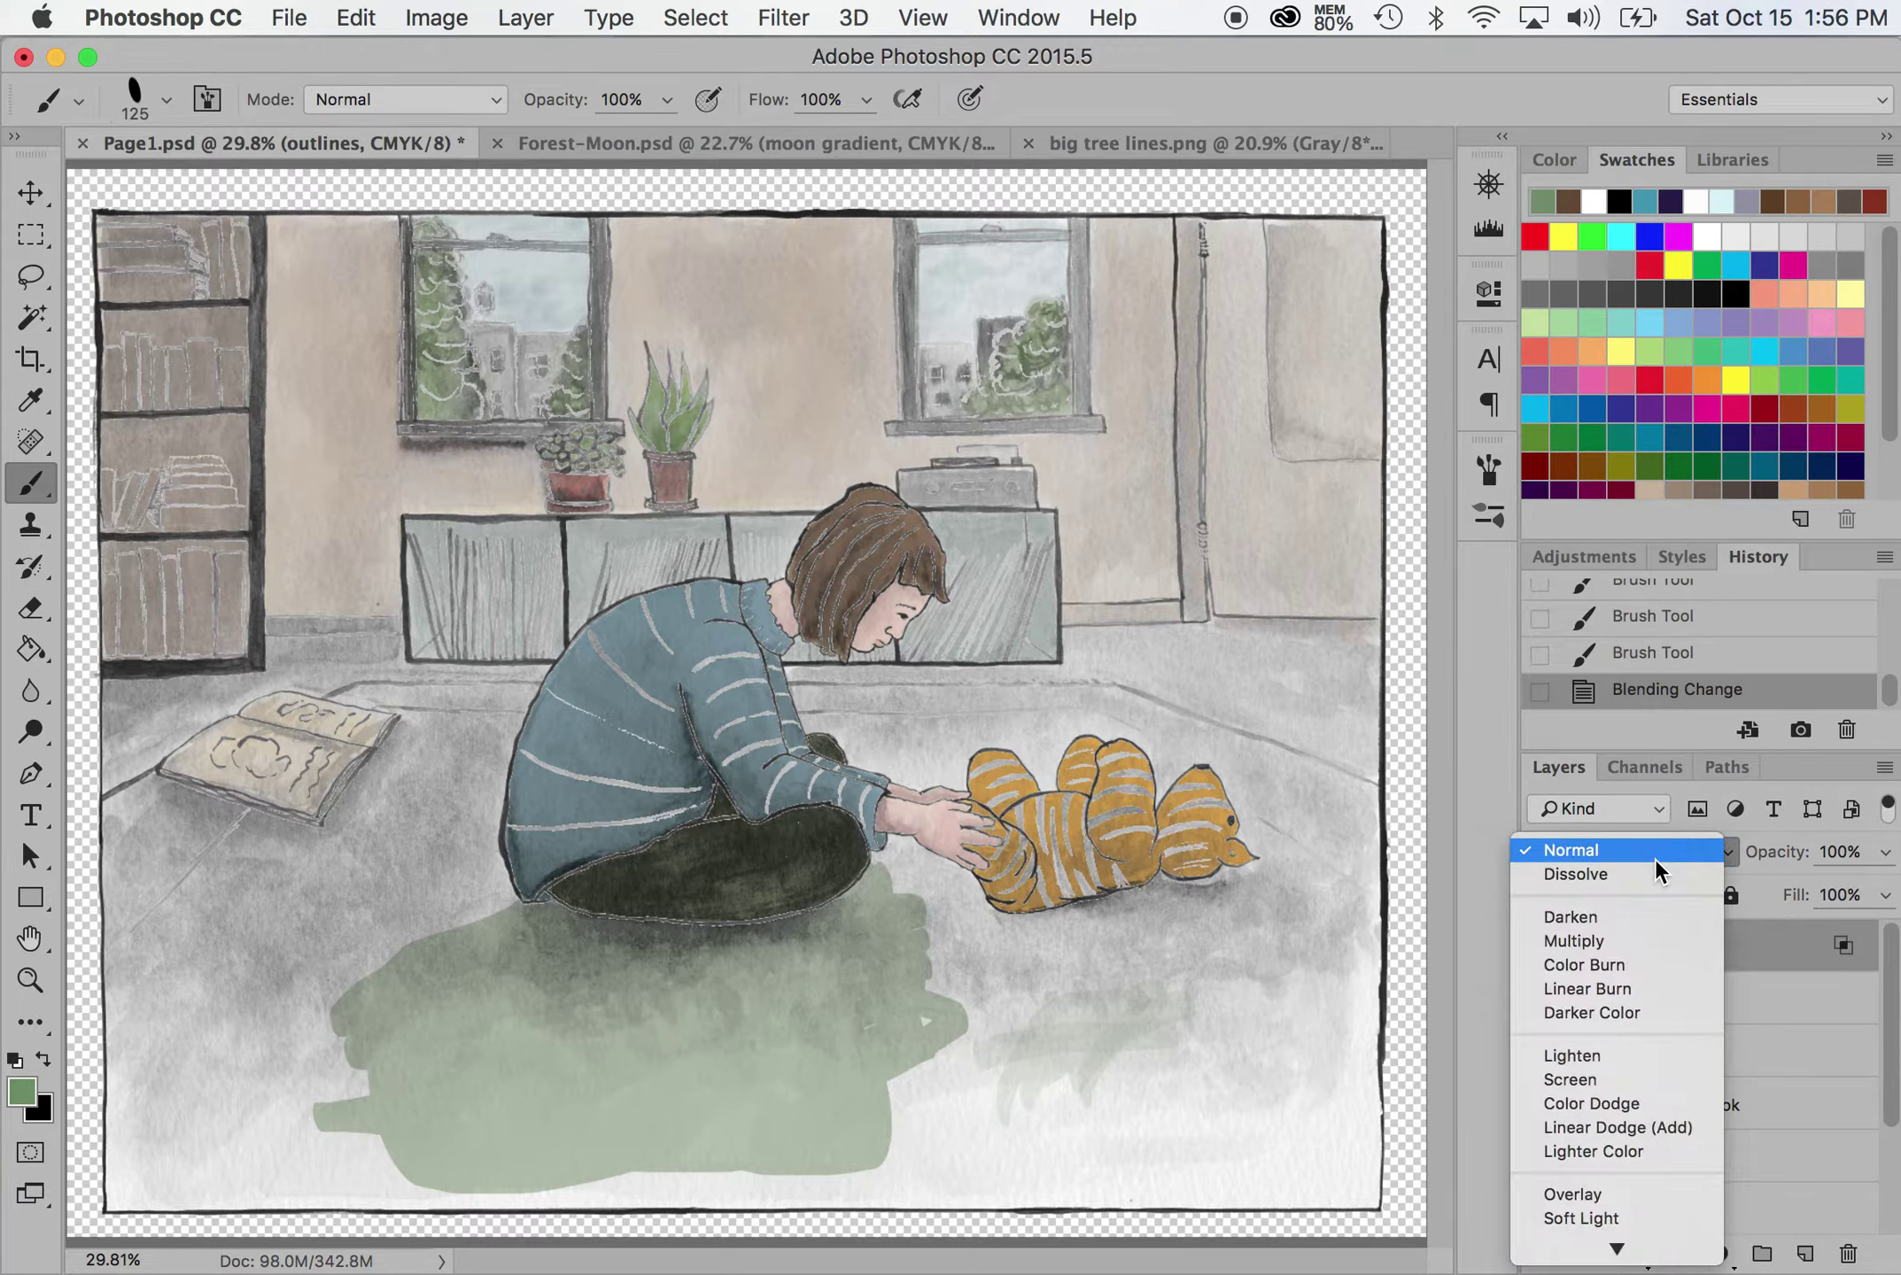
left_click(1655, 940)
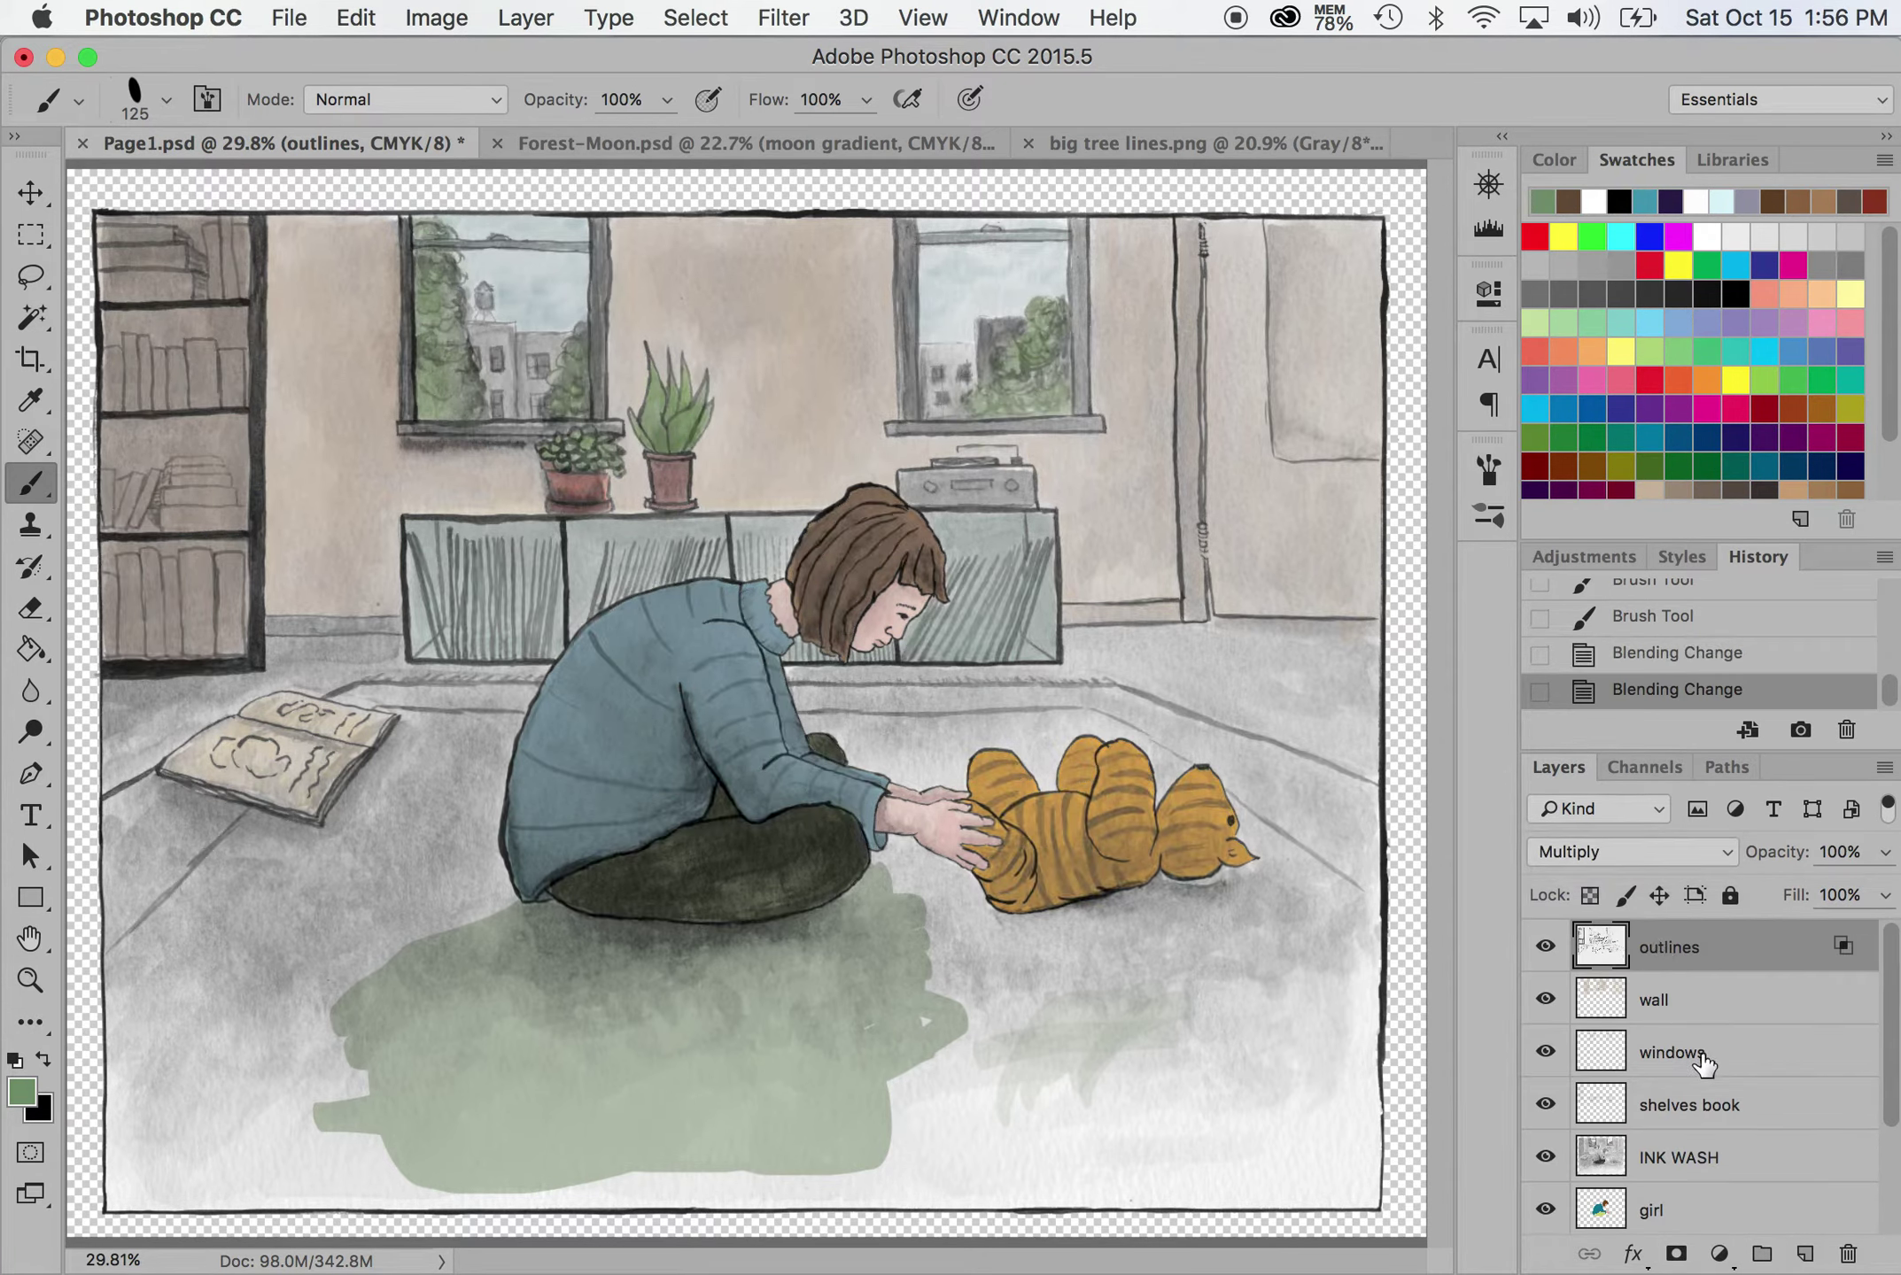
scroll(1705, 1066, "down", 3)
left_click(1714, 1003)
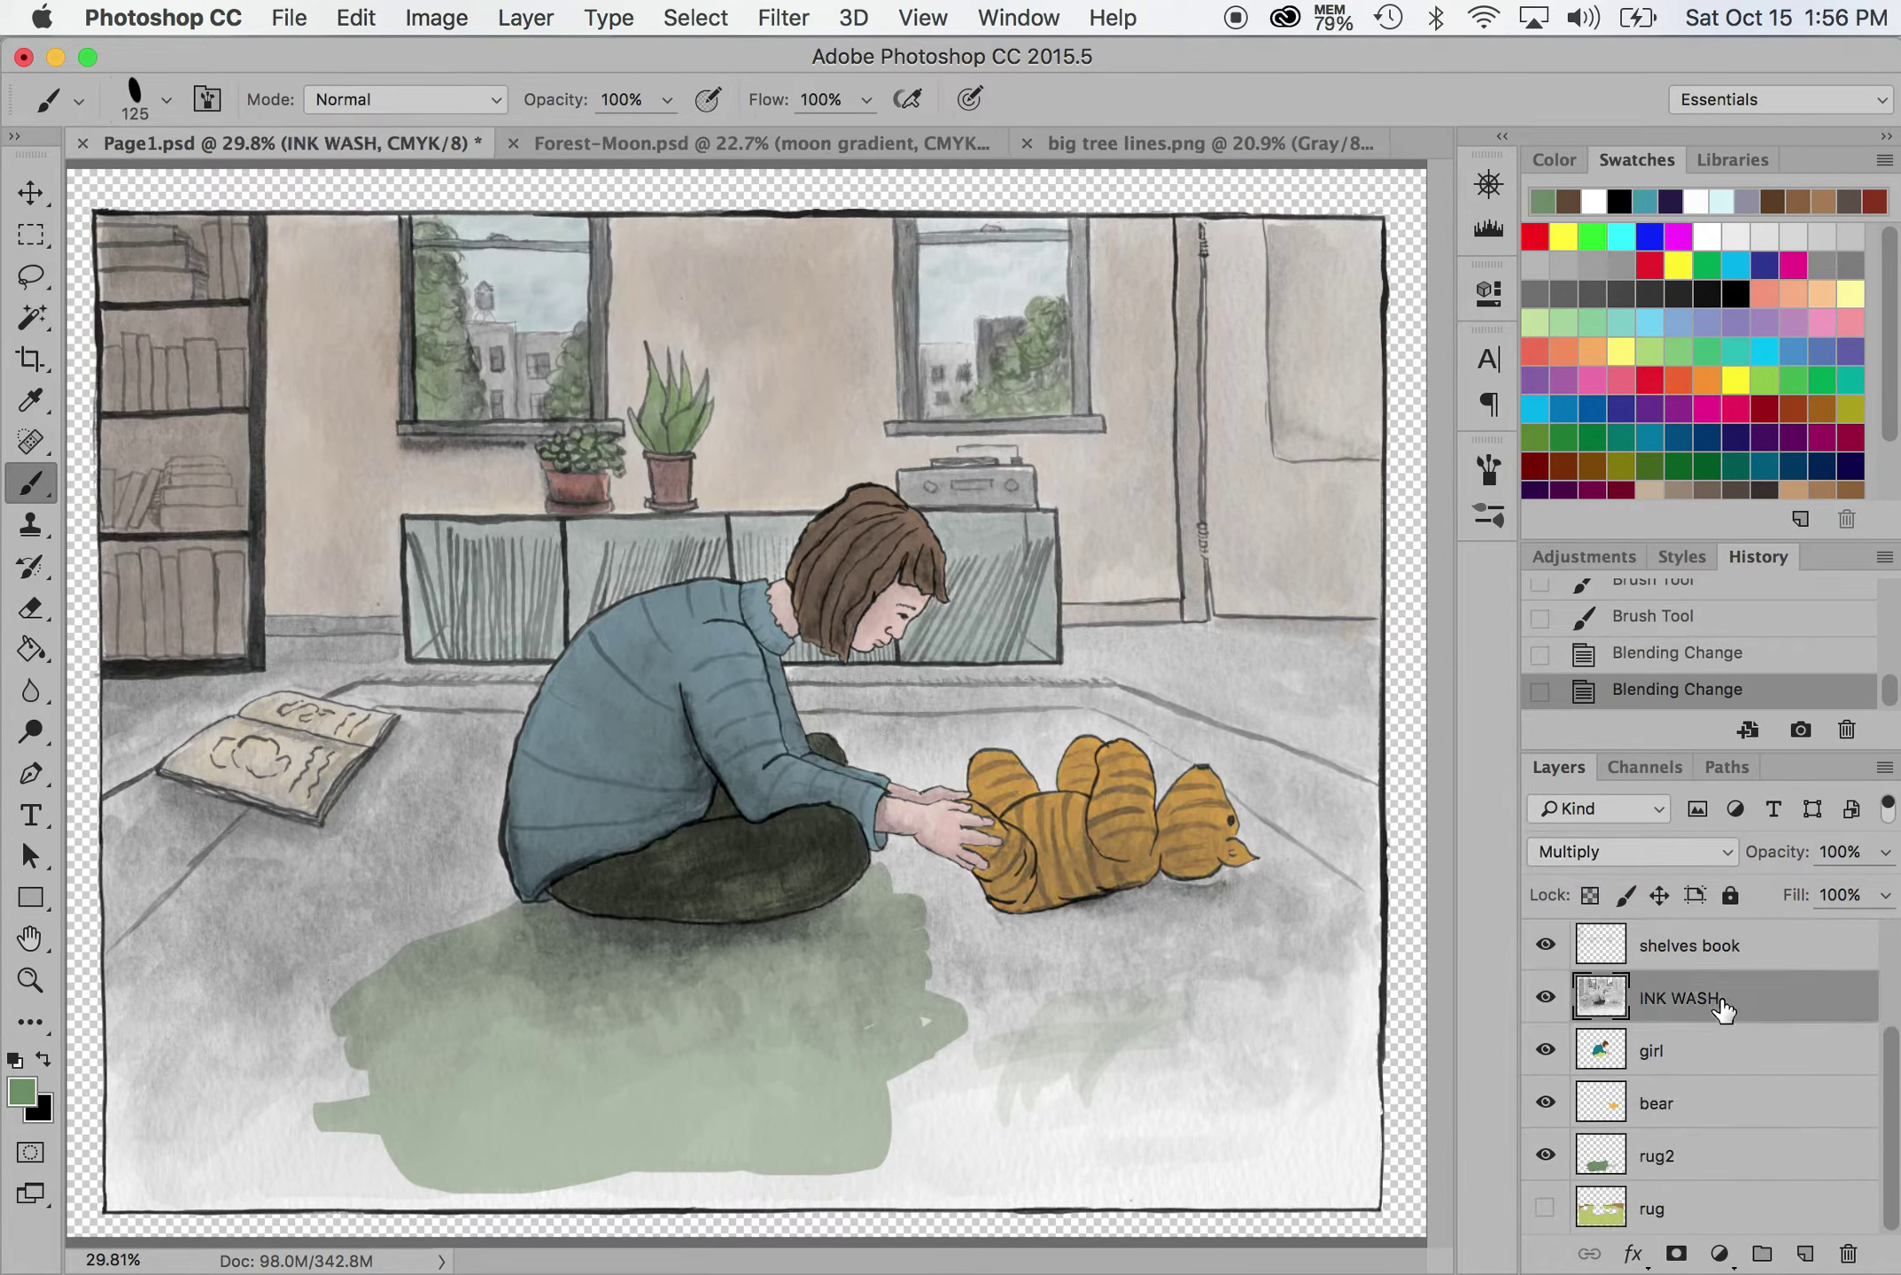
left_click(1676, 843)
left_click(1664, 759)
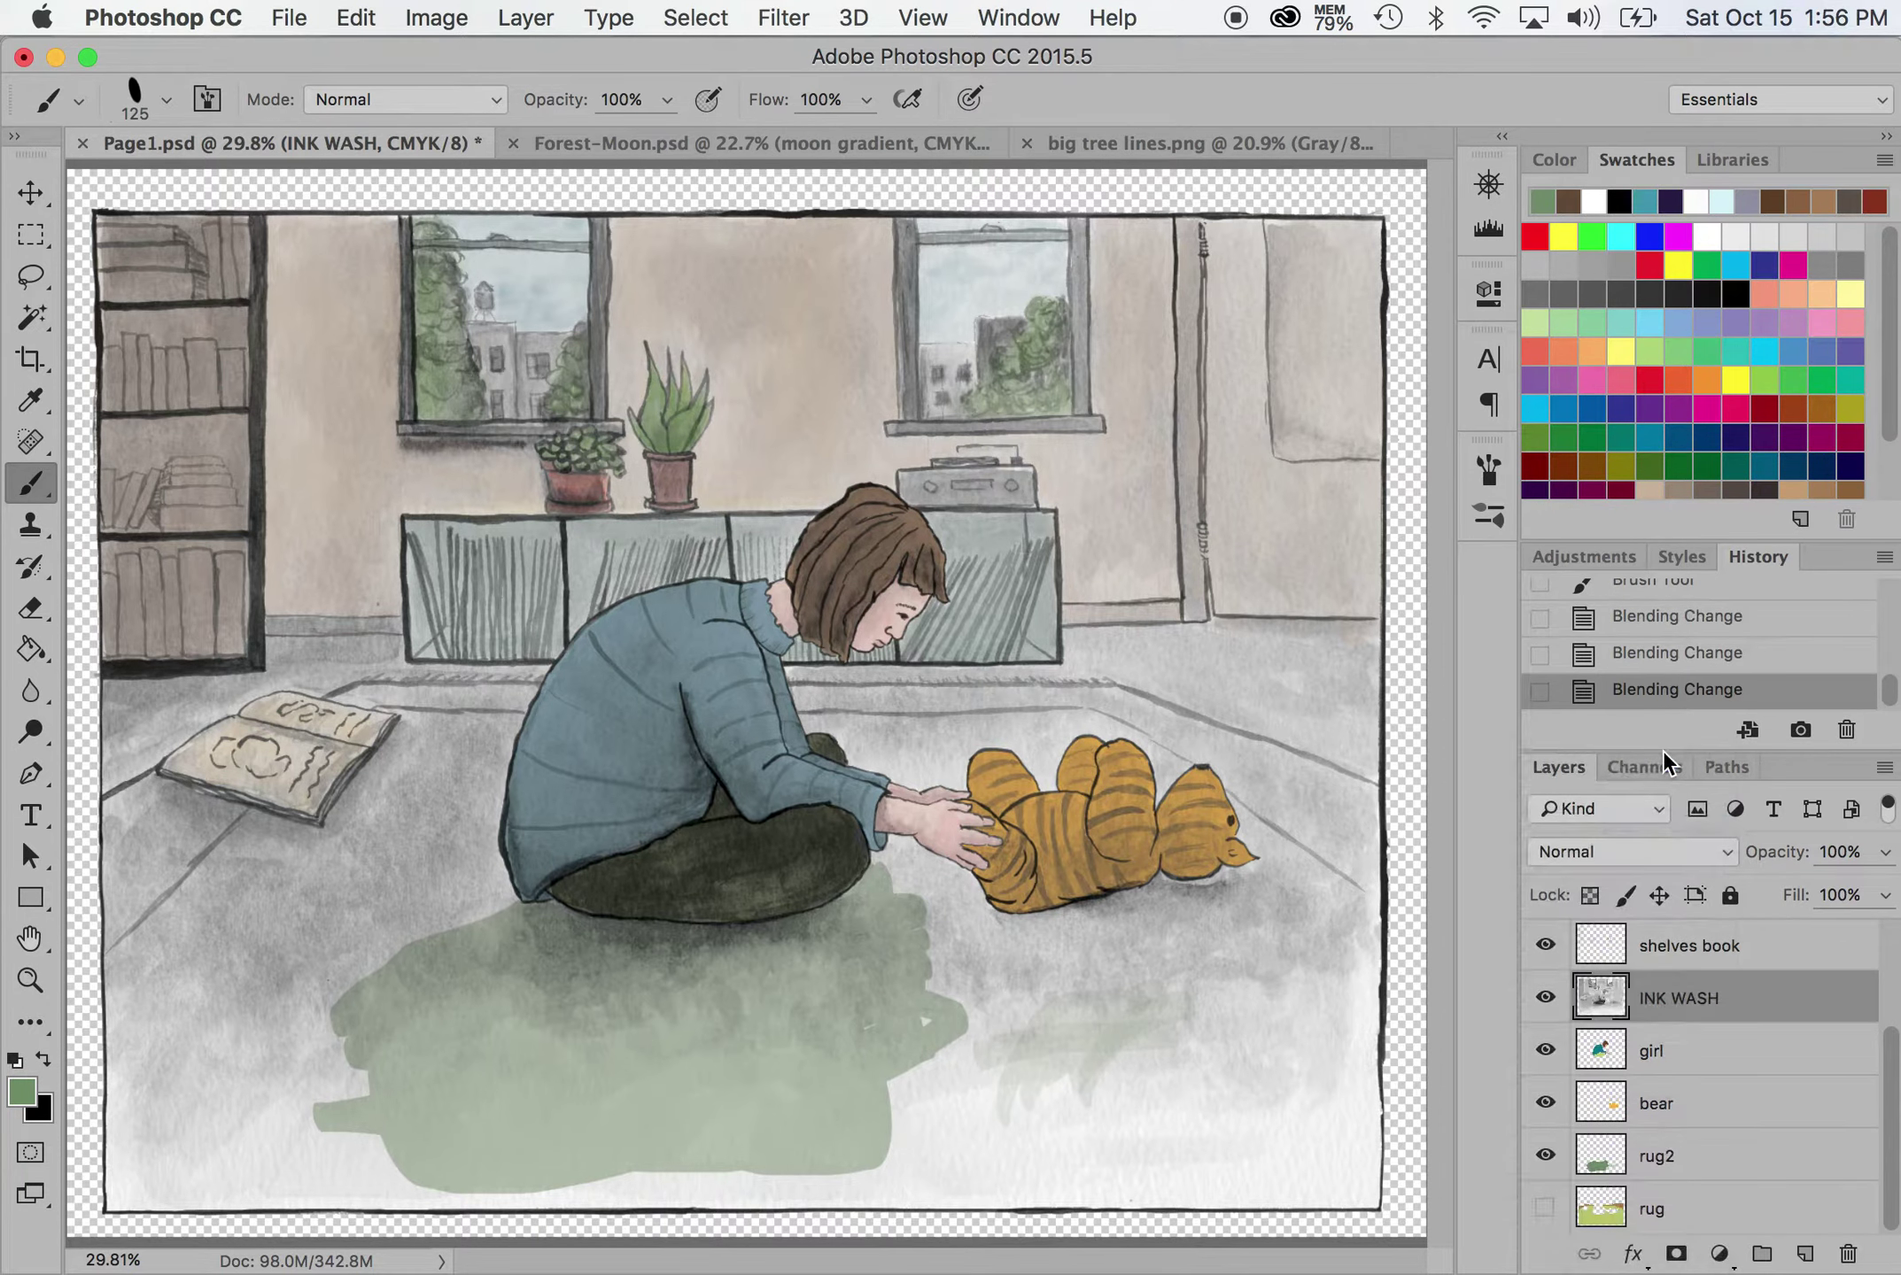
left_click(1689, 856)
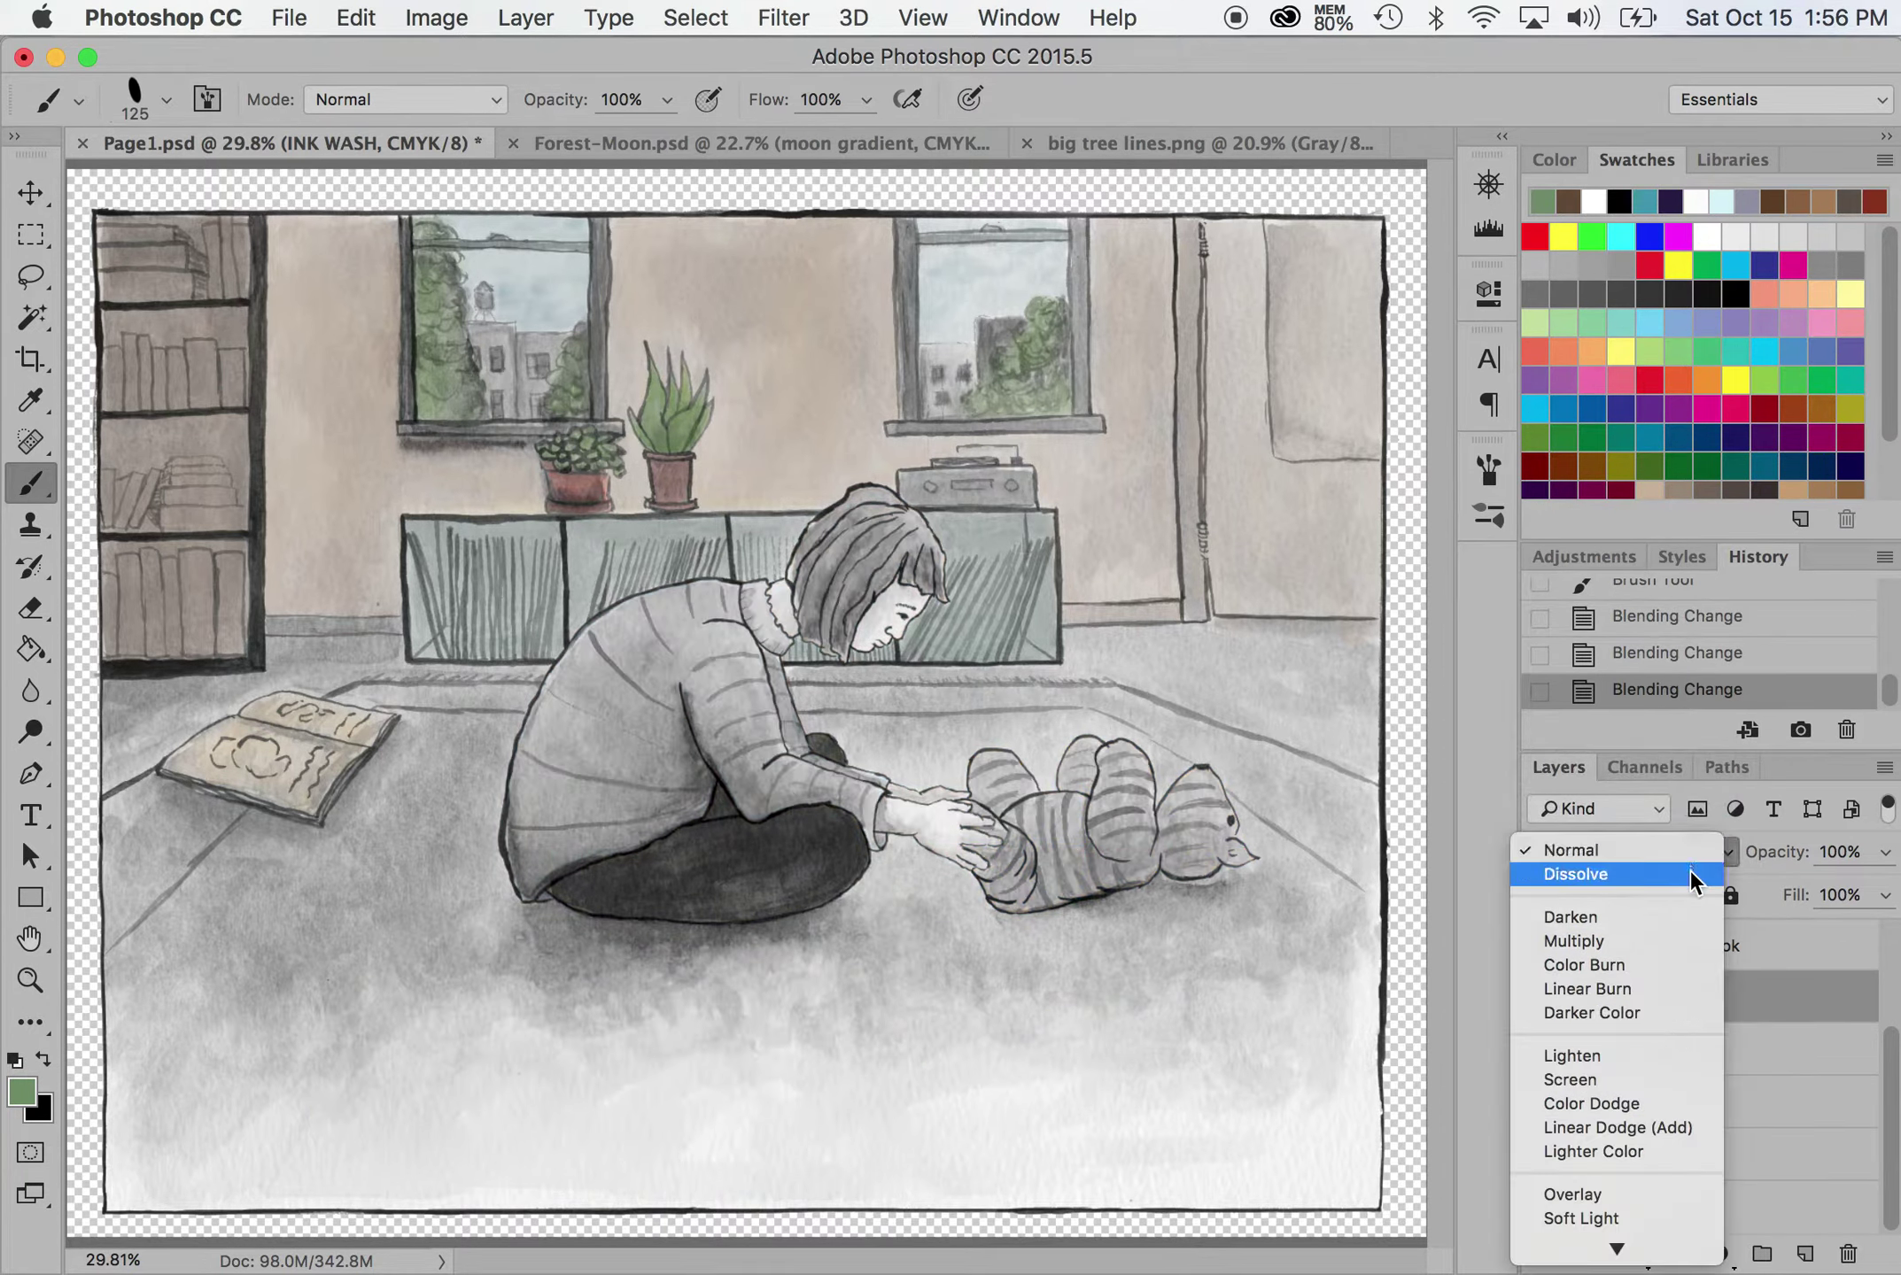
left_click(1698, 943)
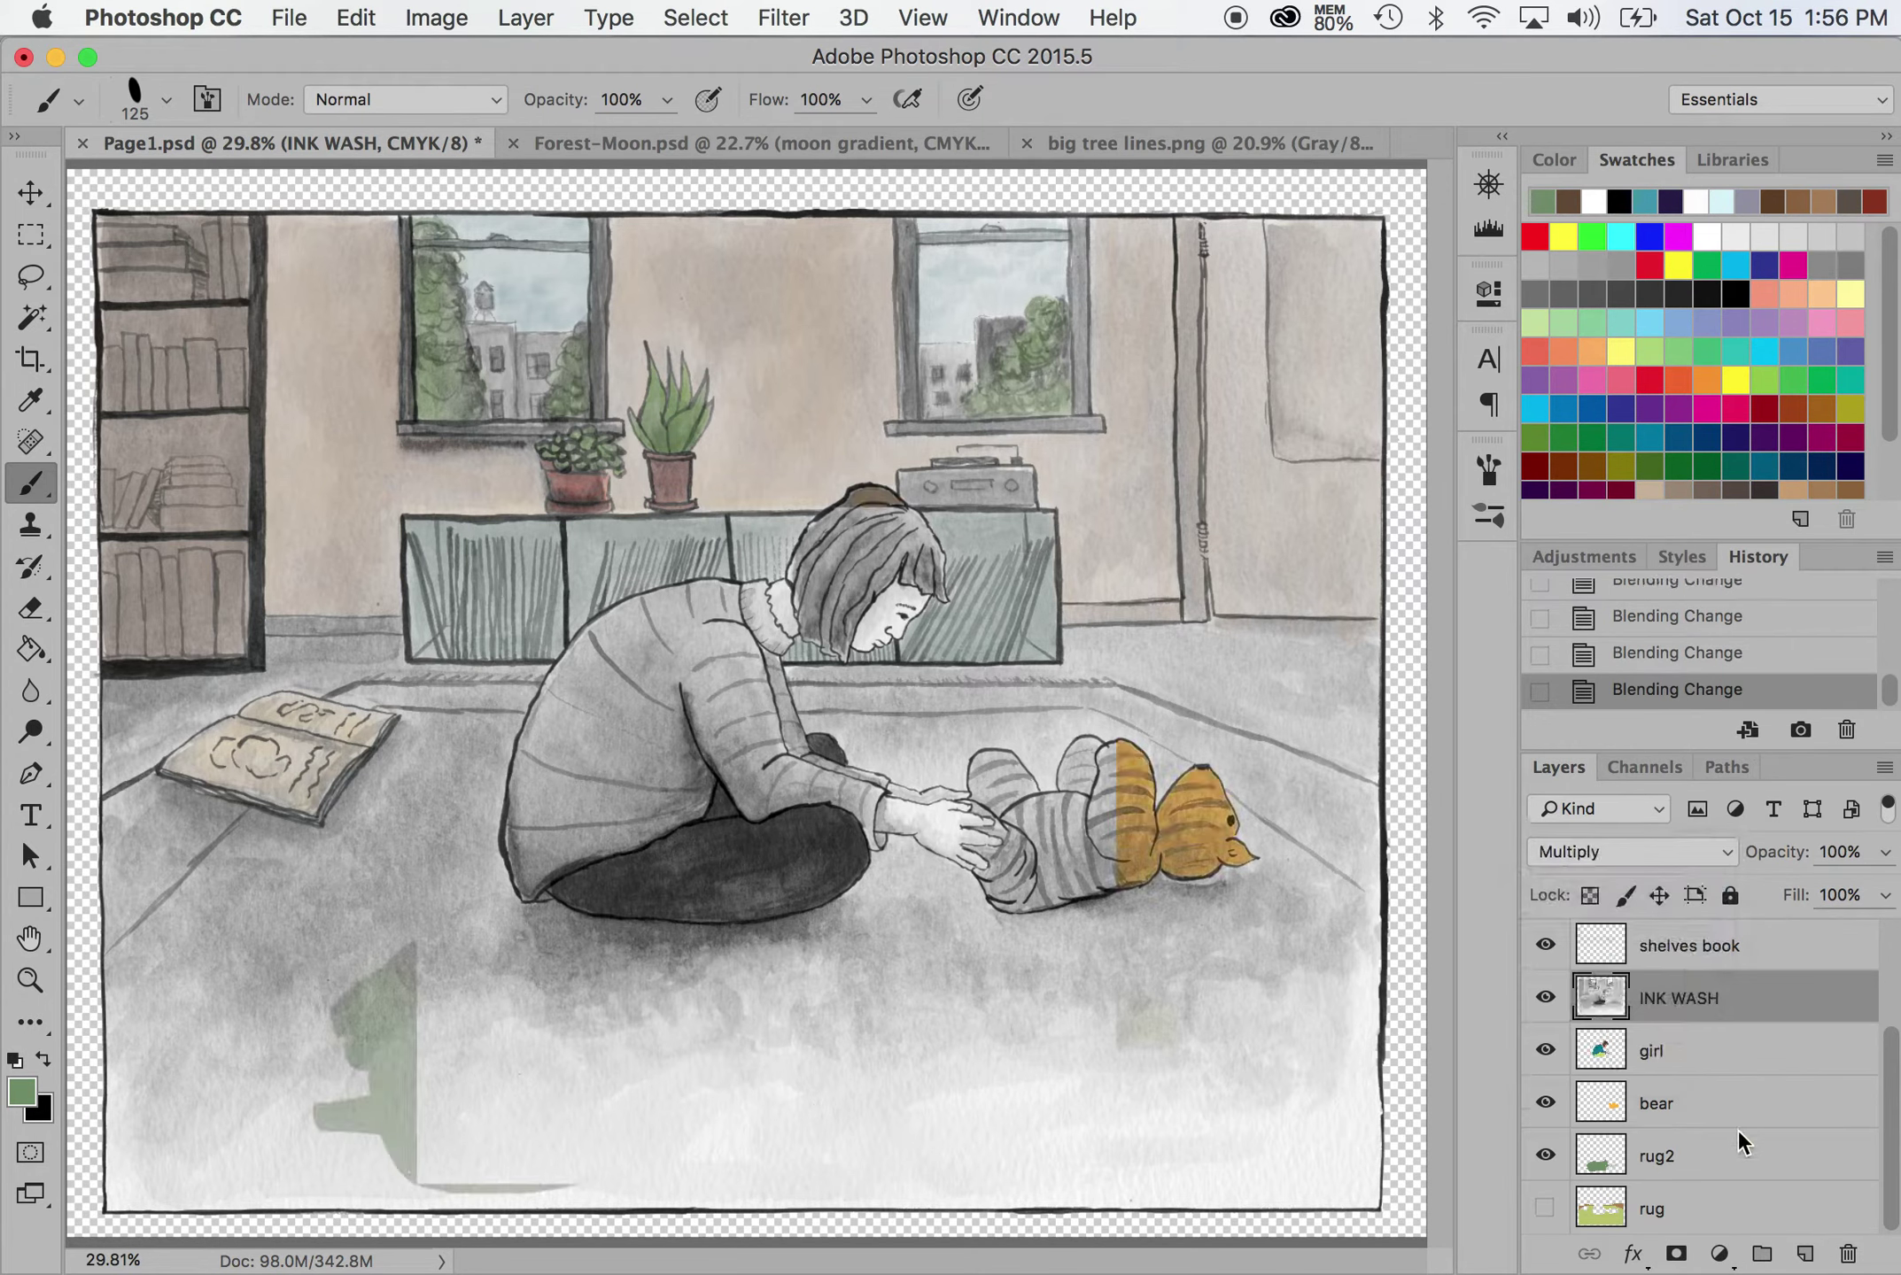
left_click(1727, 1163)
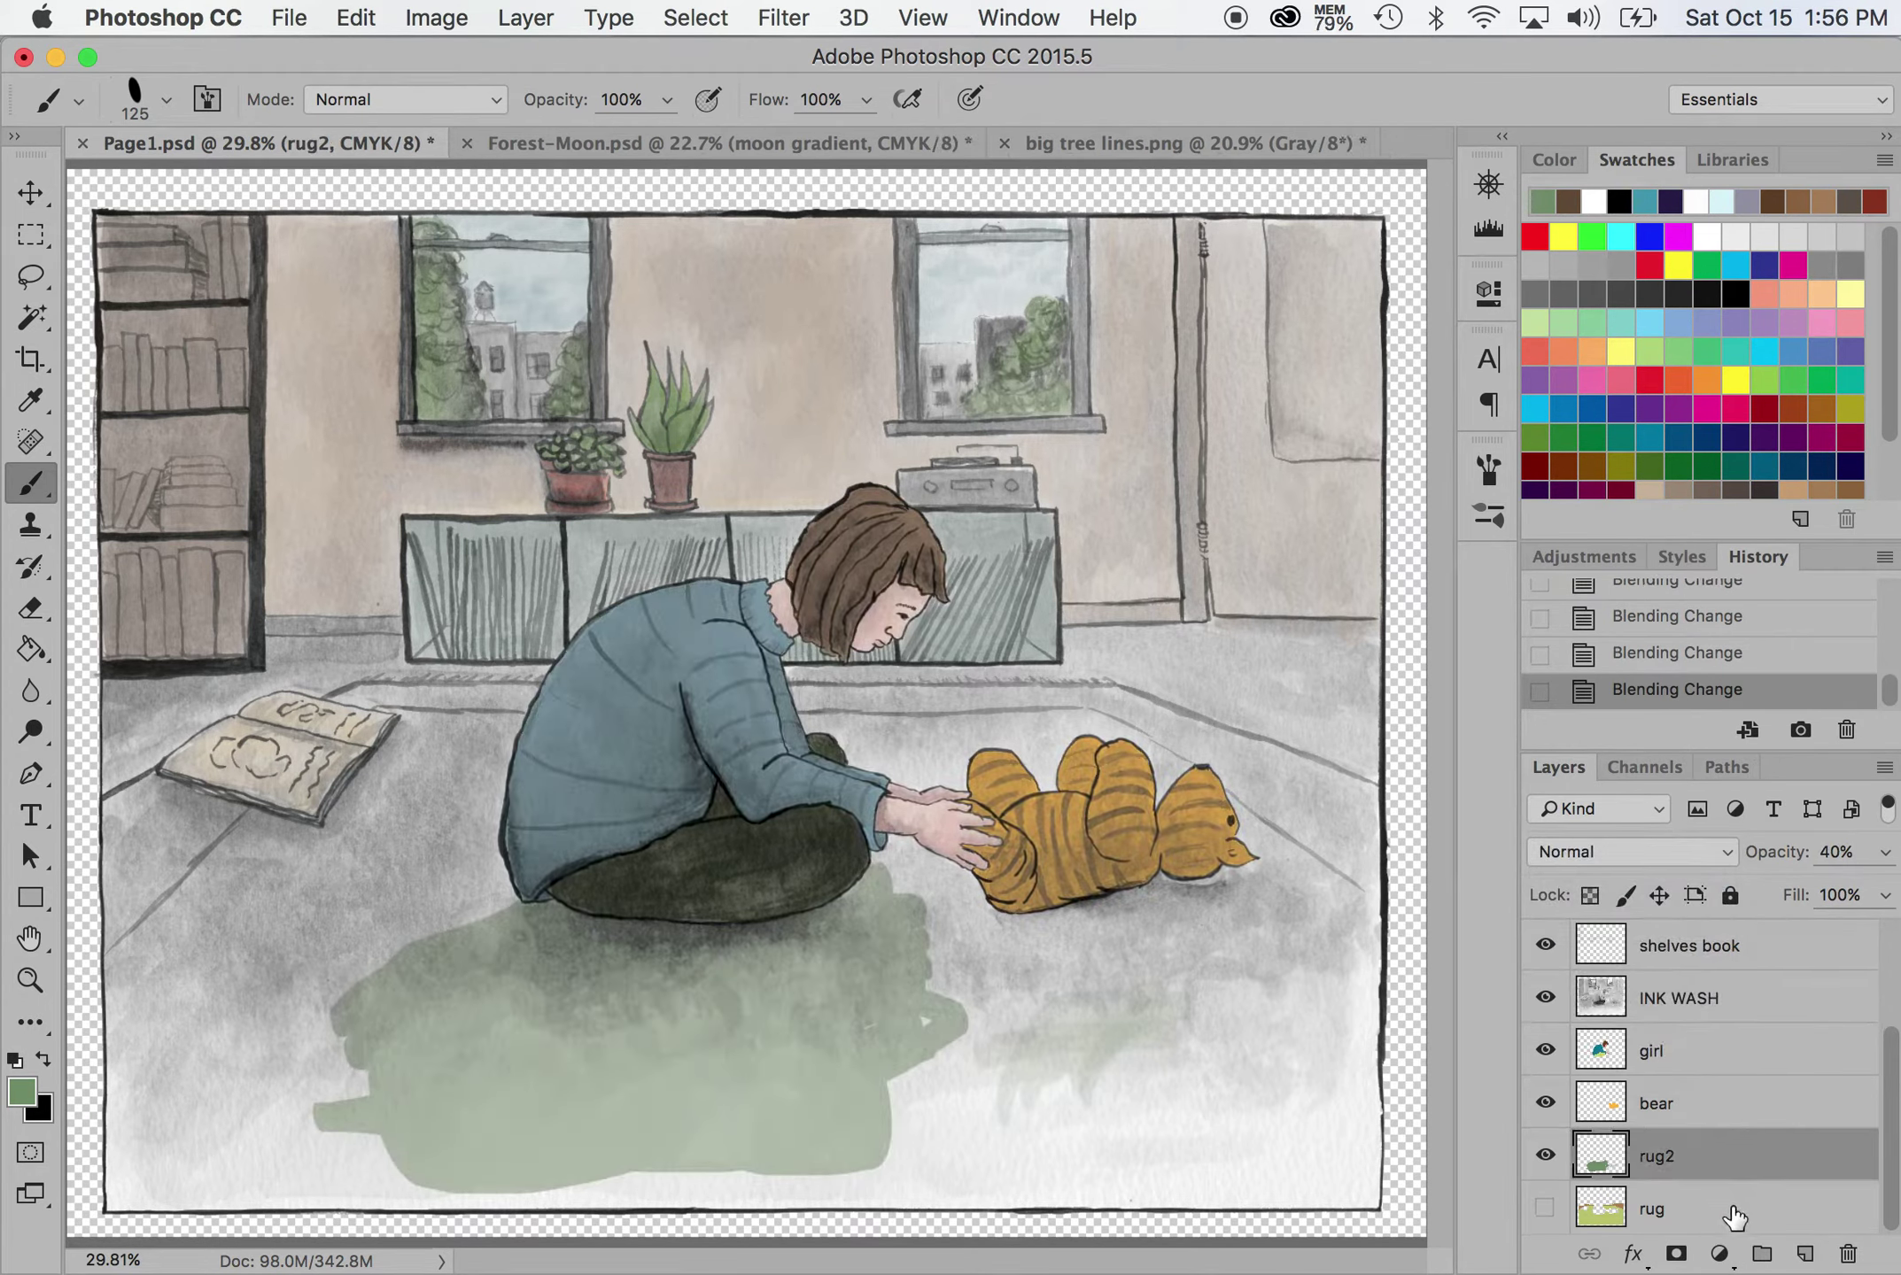
left_click(1735, 1215)
left_click(1720, 1153)
Bring the big tree lines.png scan to the front
left_click(1140, 149)
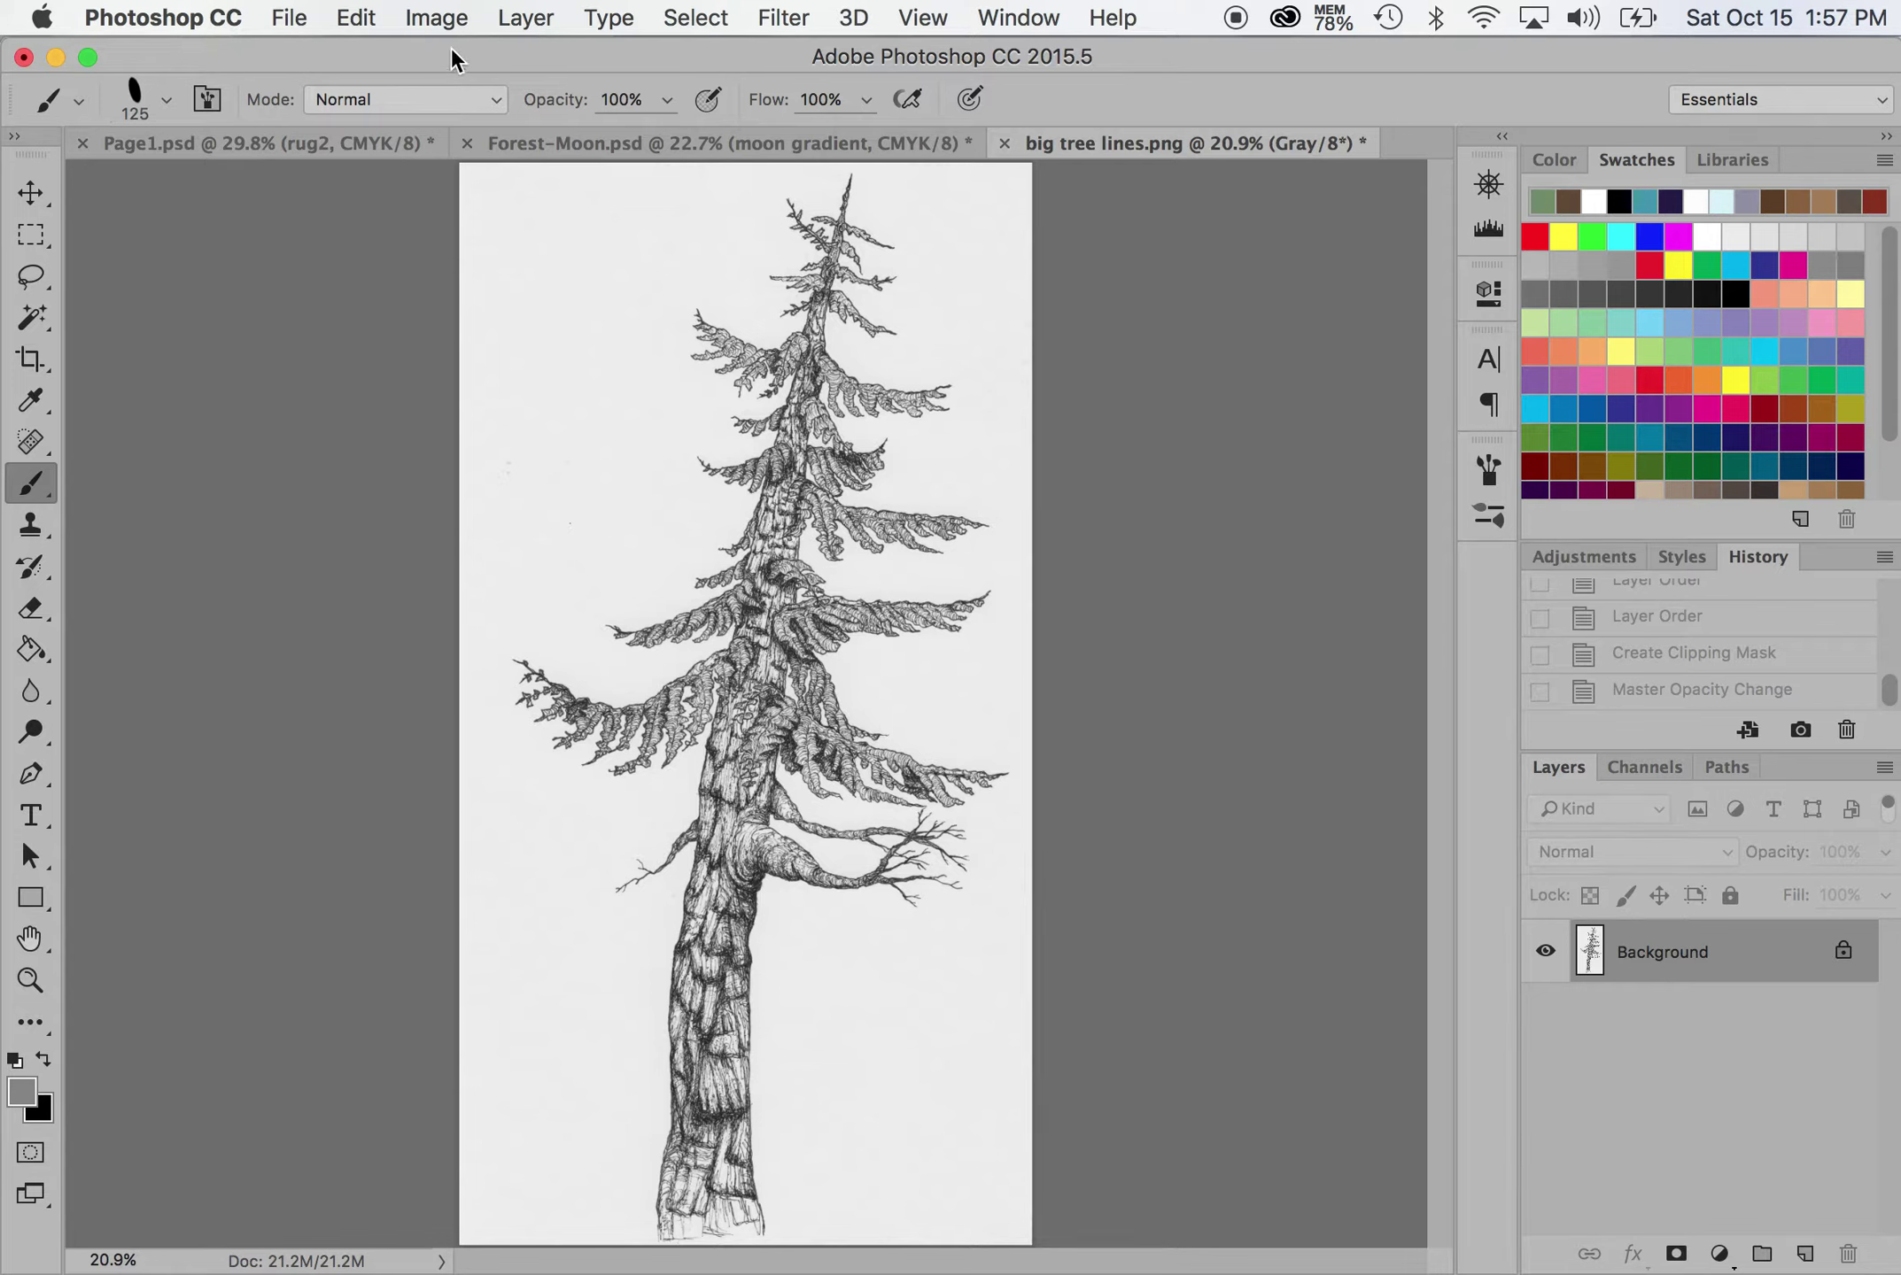
Apply Levels at 56, 0.87 and 211 to the tree scan
left_click(437, 17)
mouse_move(490, 113)
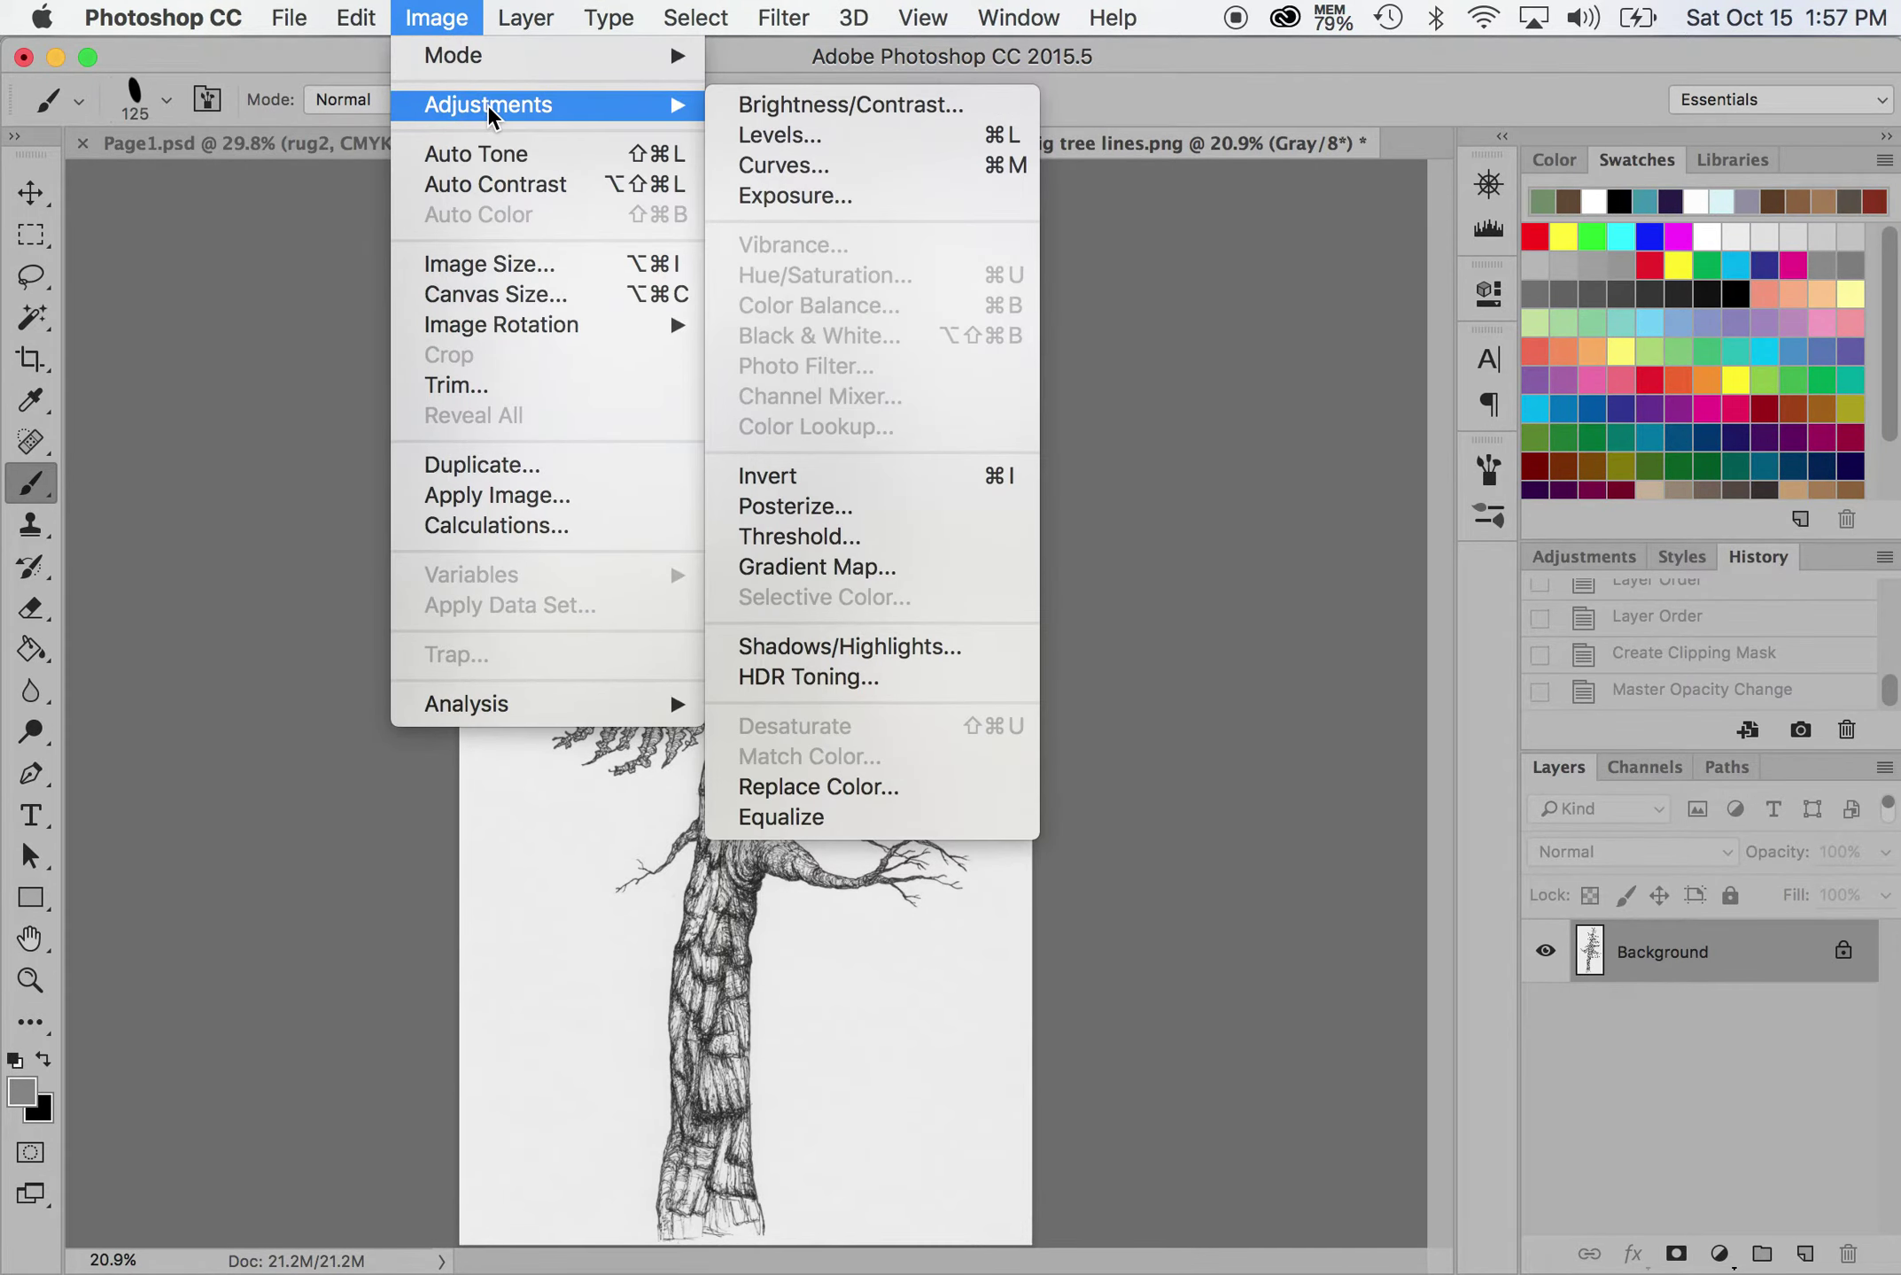
left_click(811, 139)
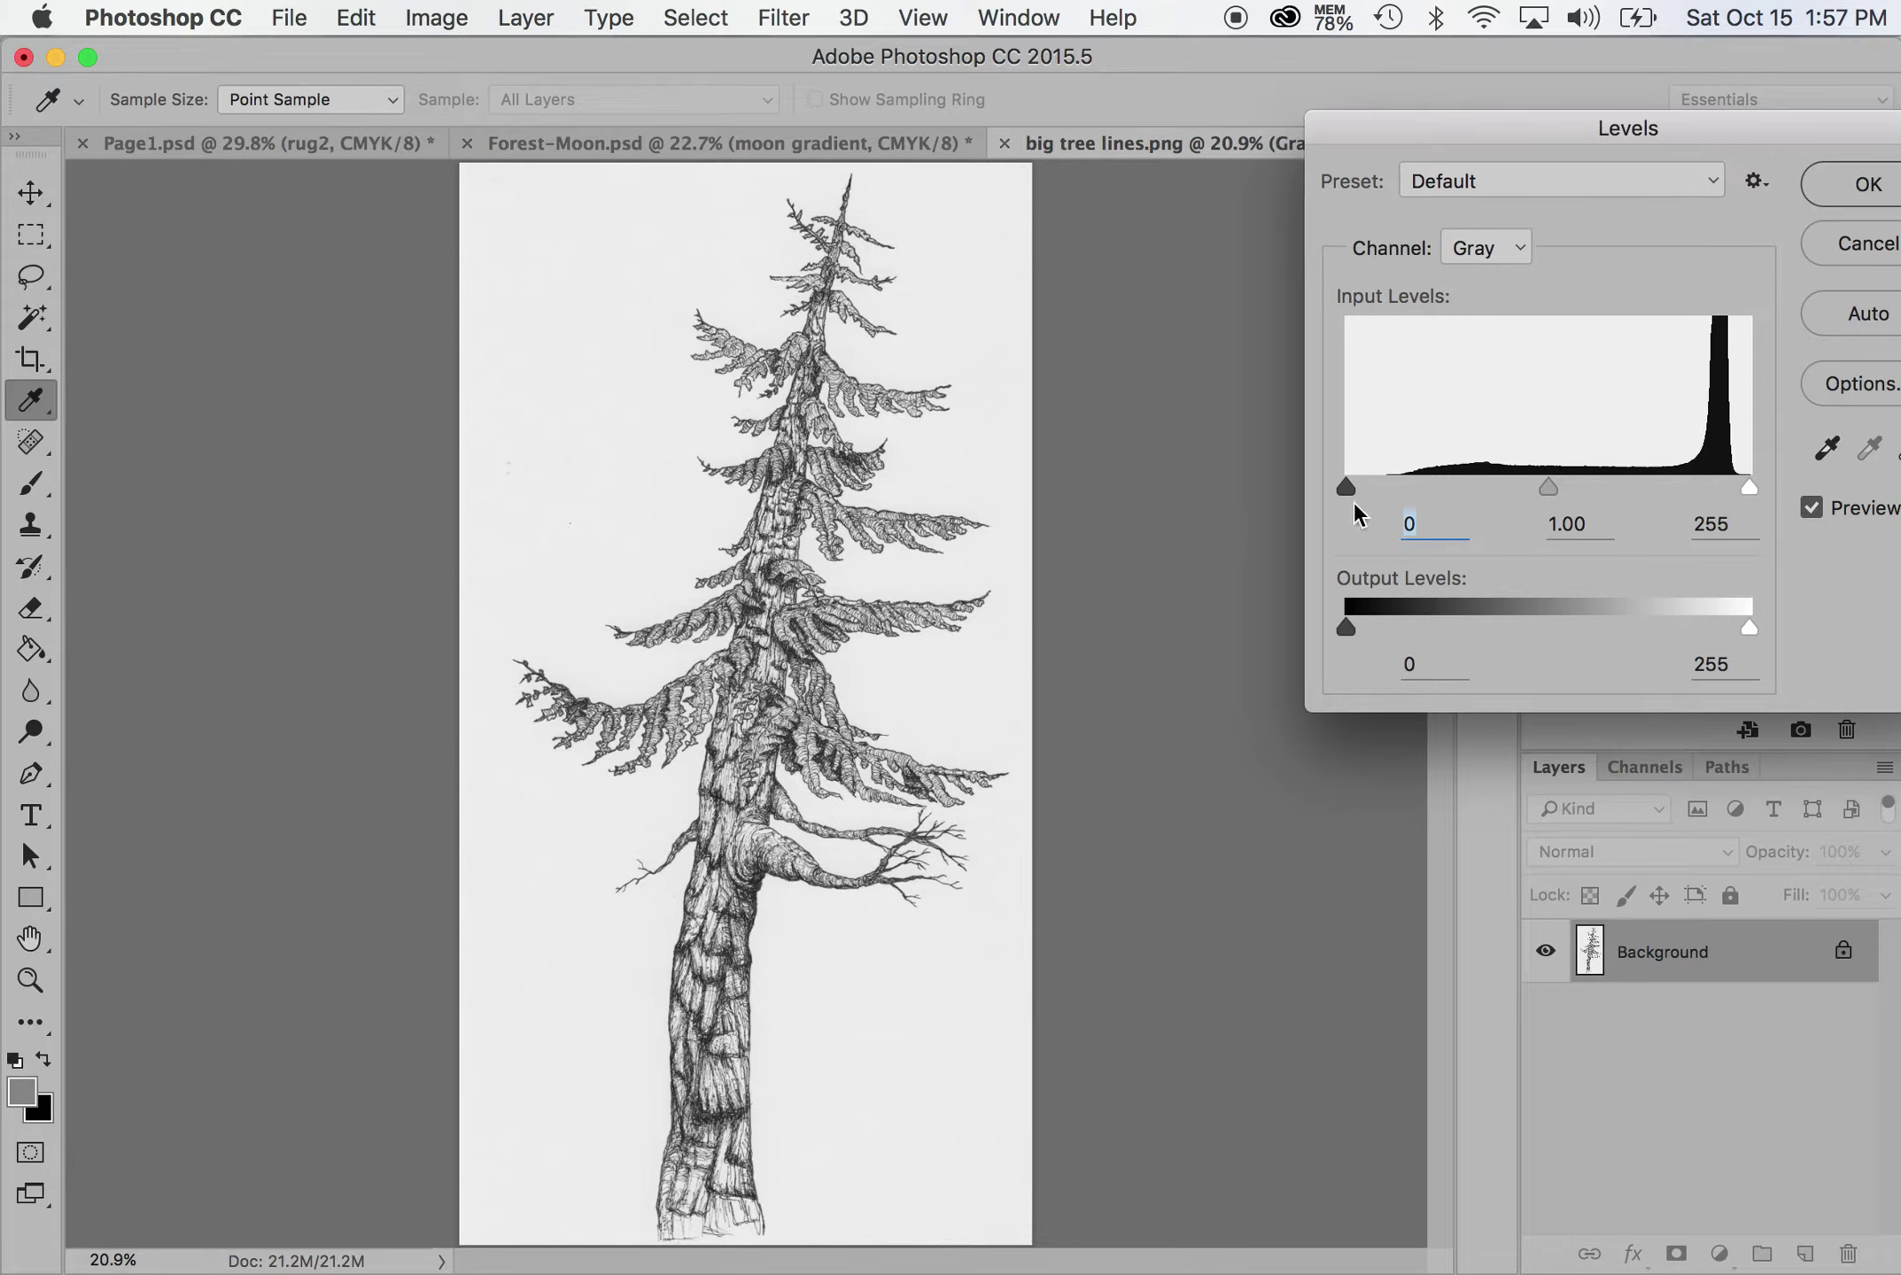
left_click_drag(1347, 489, 1448, 487)
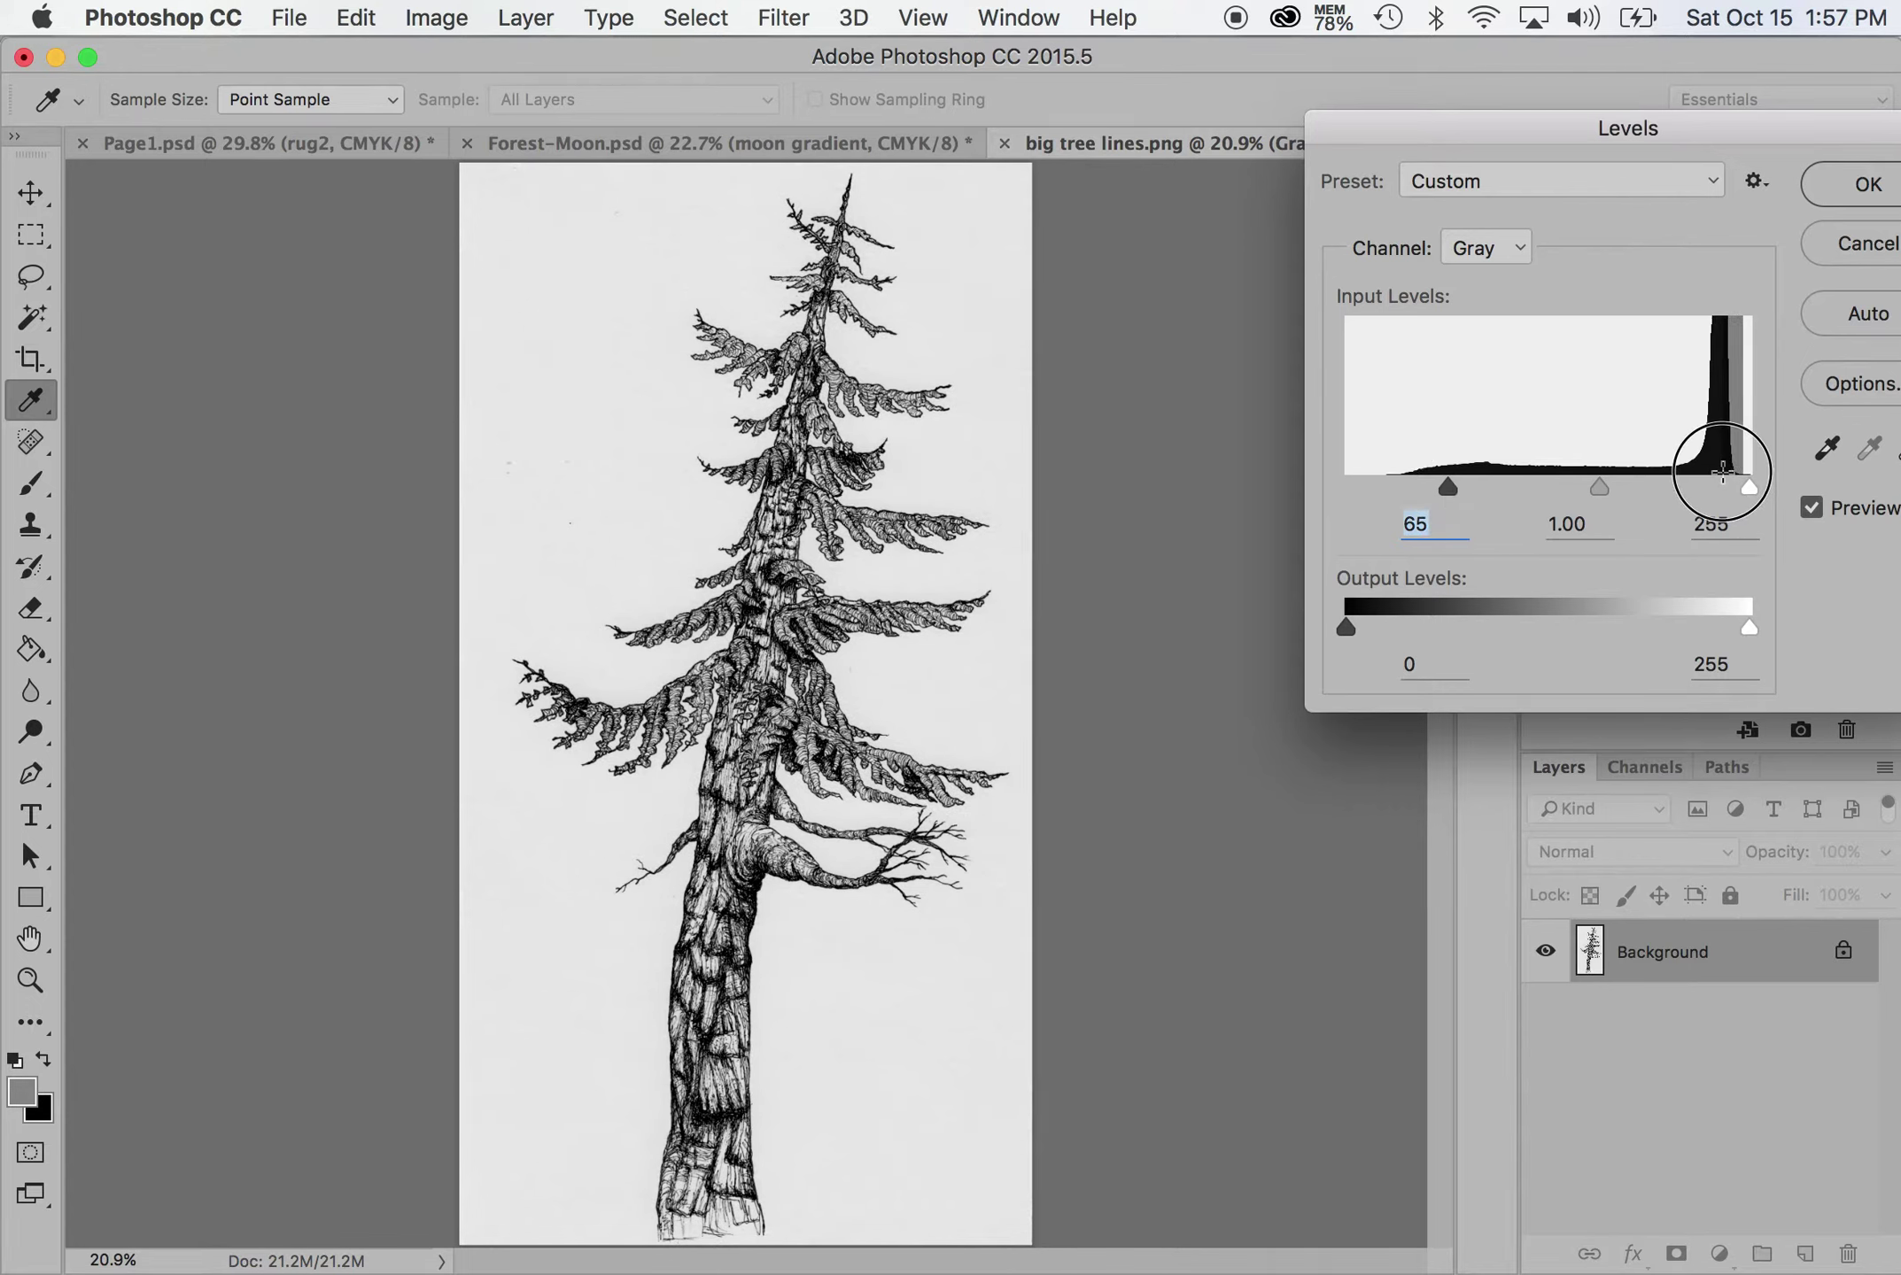
left_click_drag(1752, 489, 1688, 490)
left_click_drag(1452, 487, 1435, 489)
left_click_drag(1567, 485, 1680, 481)
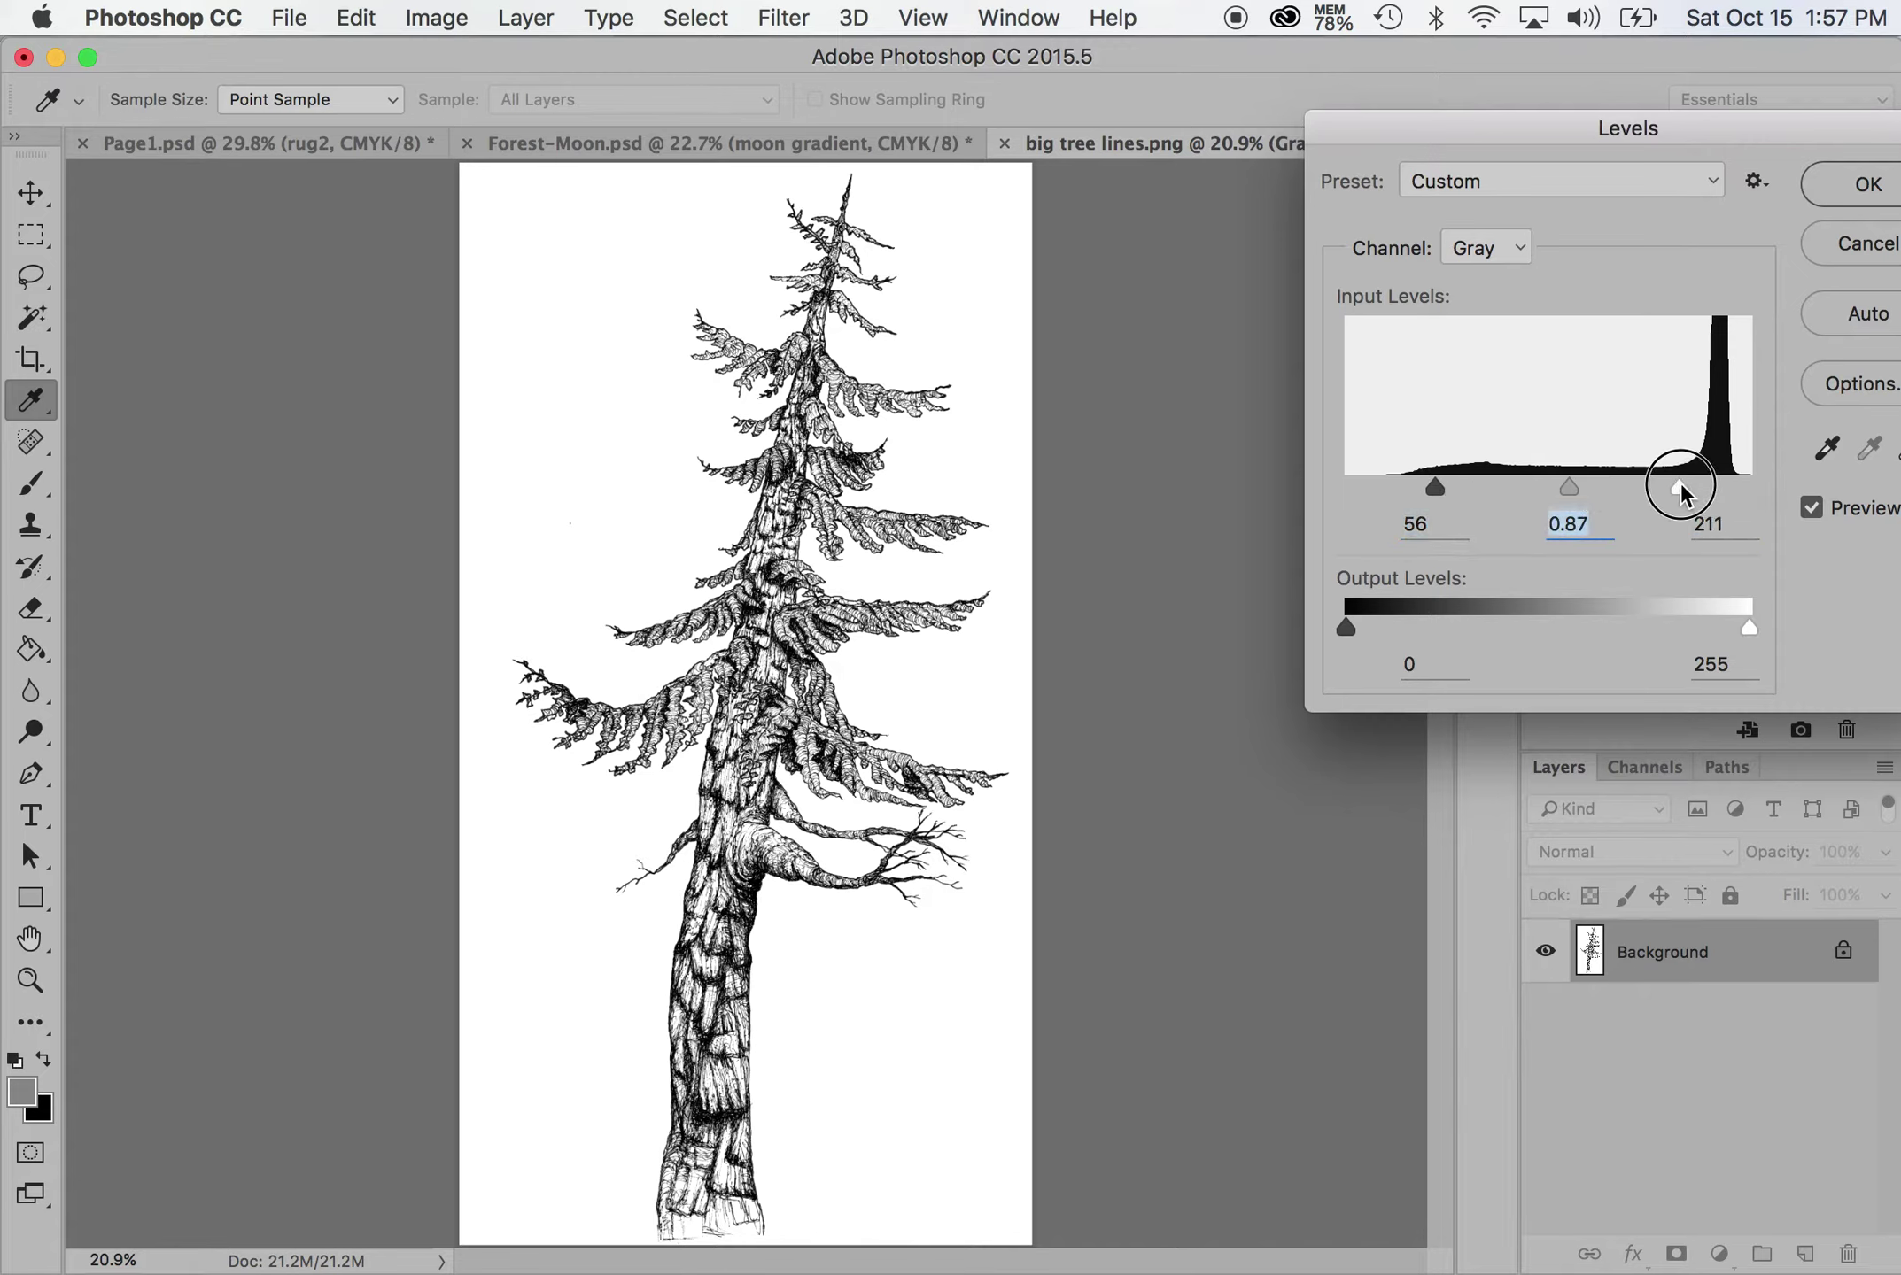
left_click(1860, 184)
key("b")
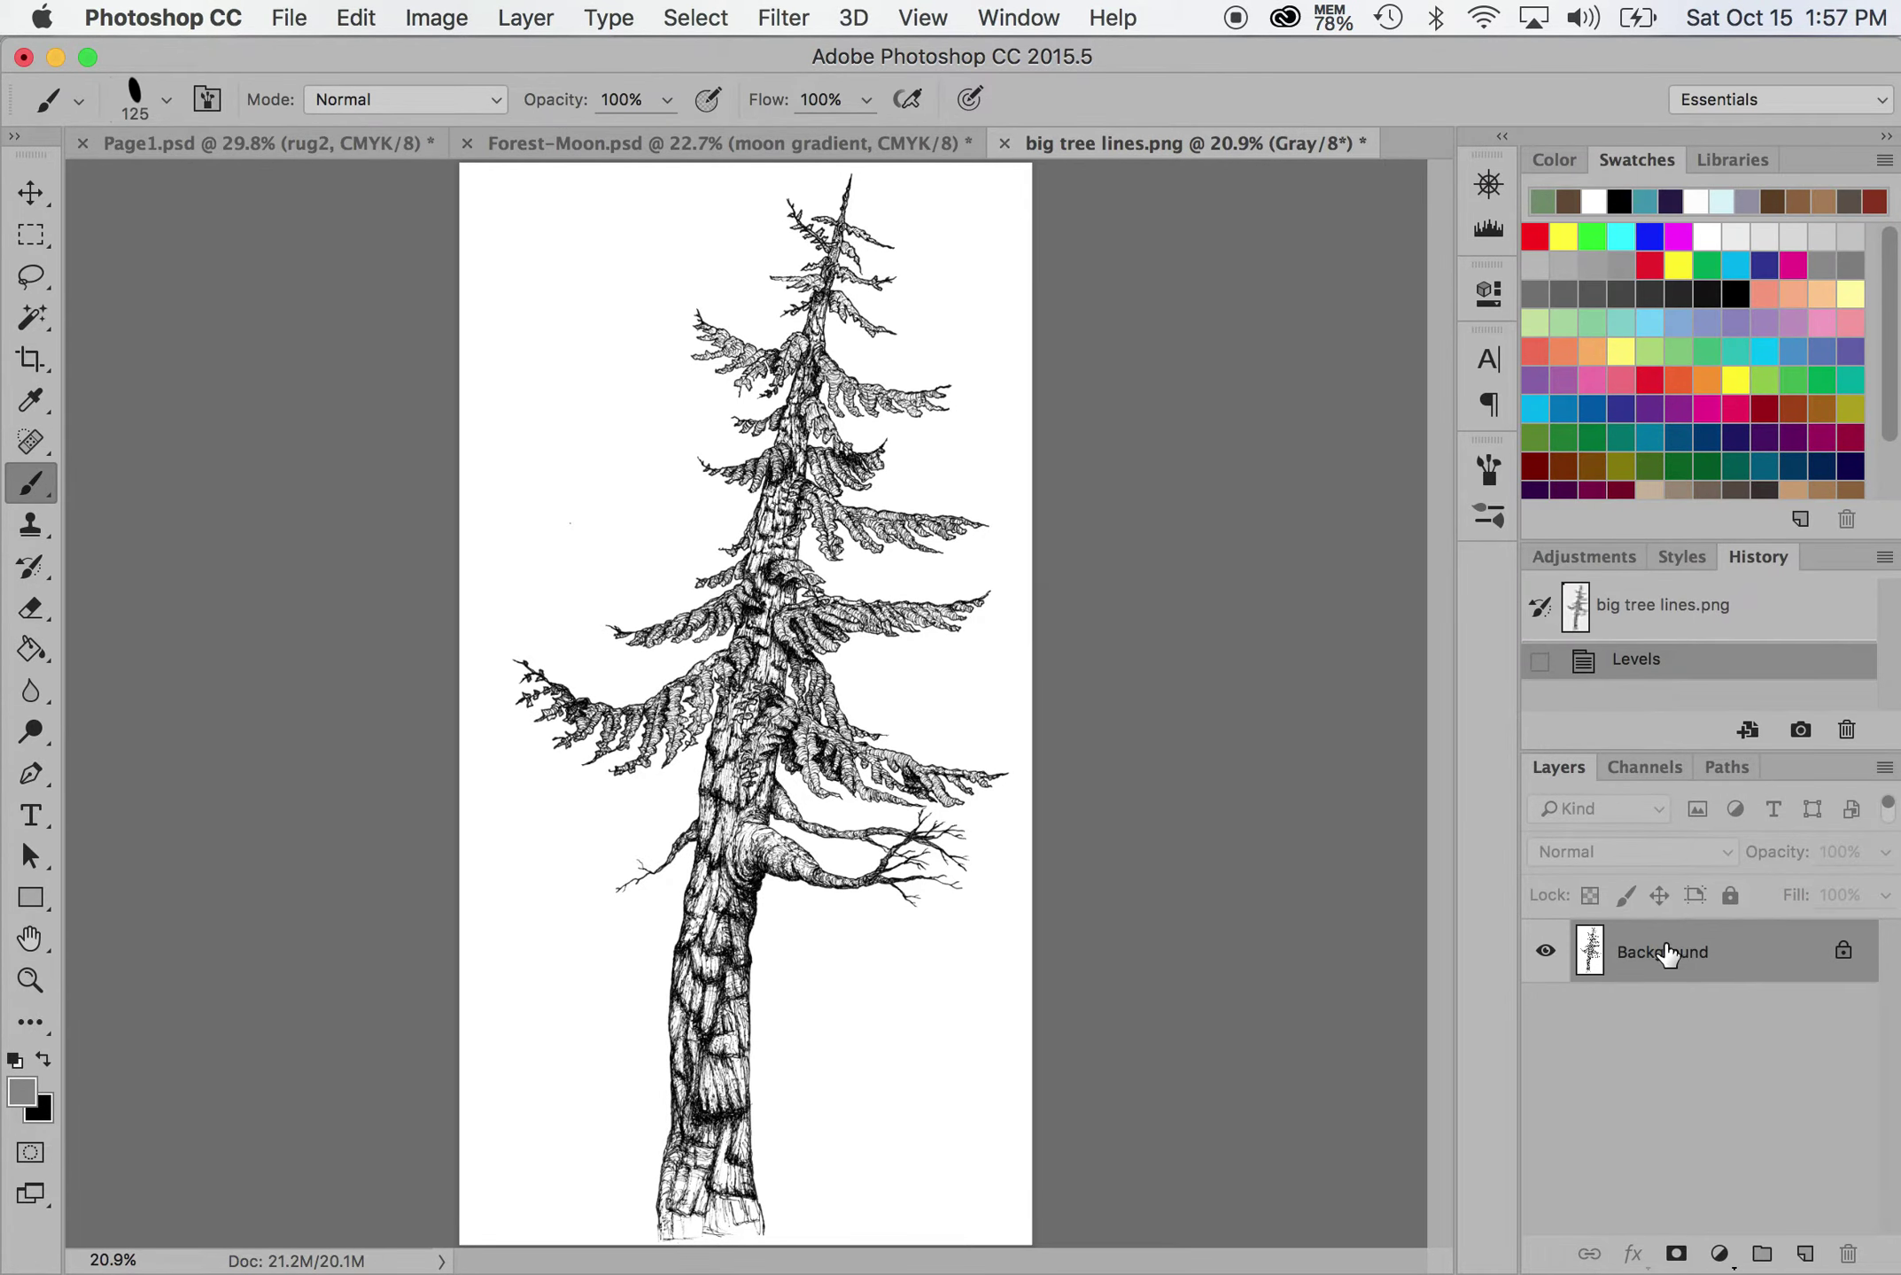
Duplicate the Background layer as 'Background copy'
right_click(1665, 955)
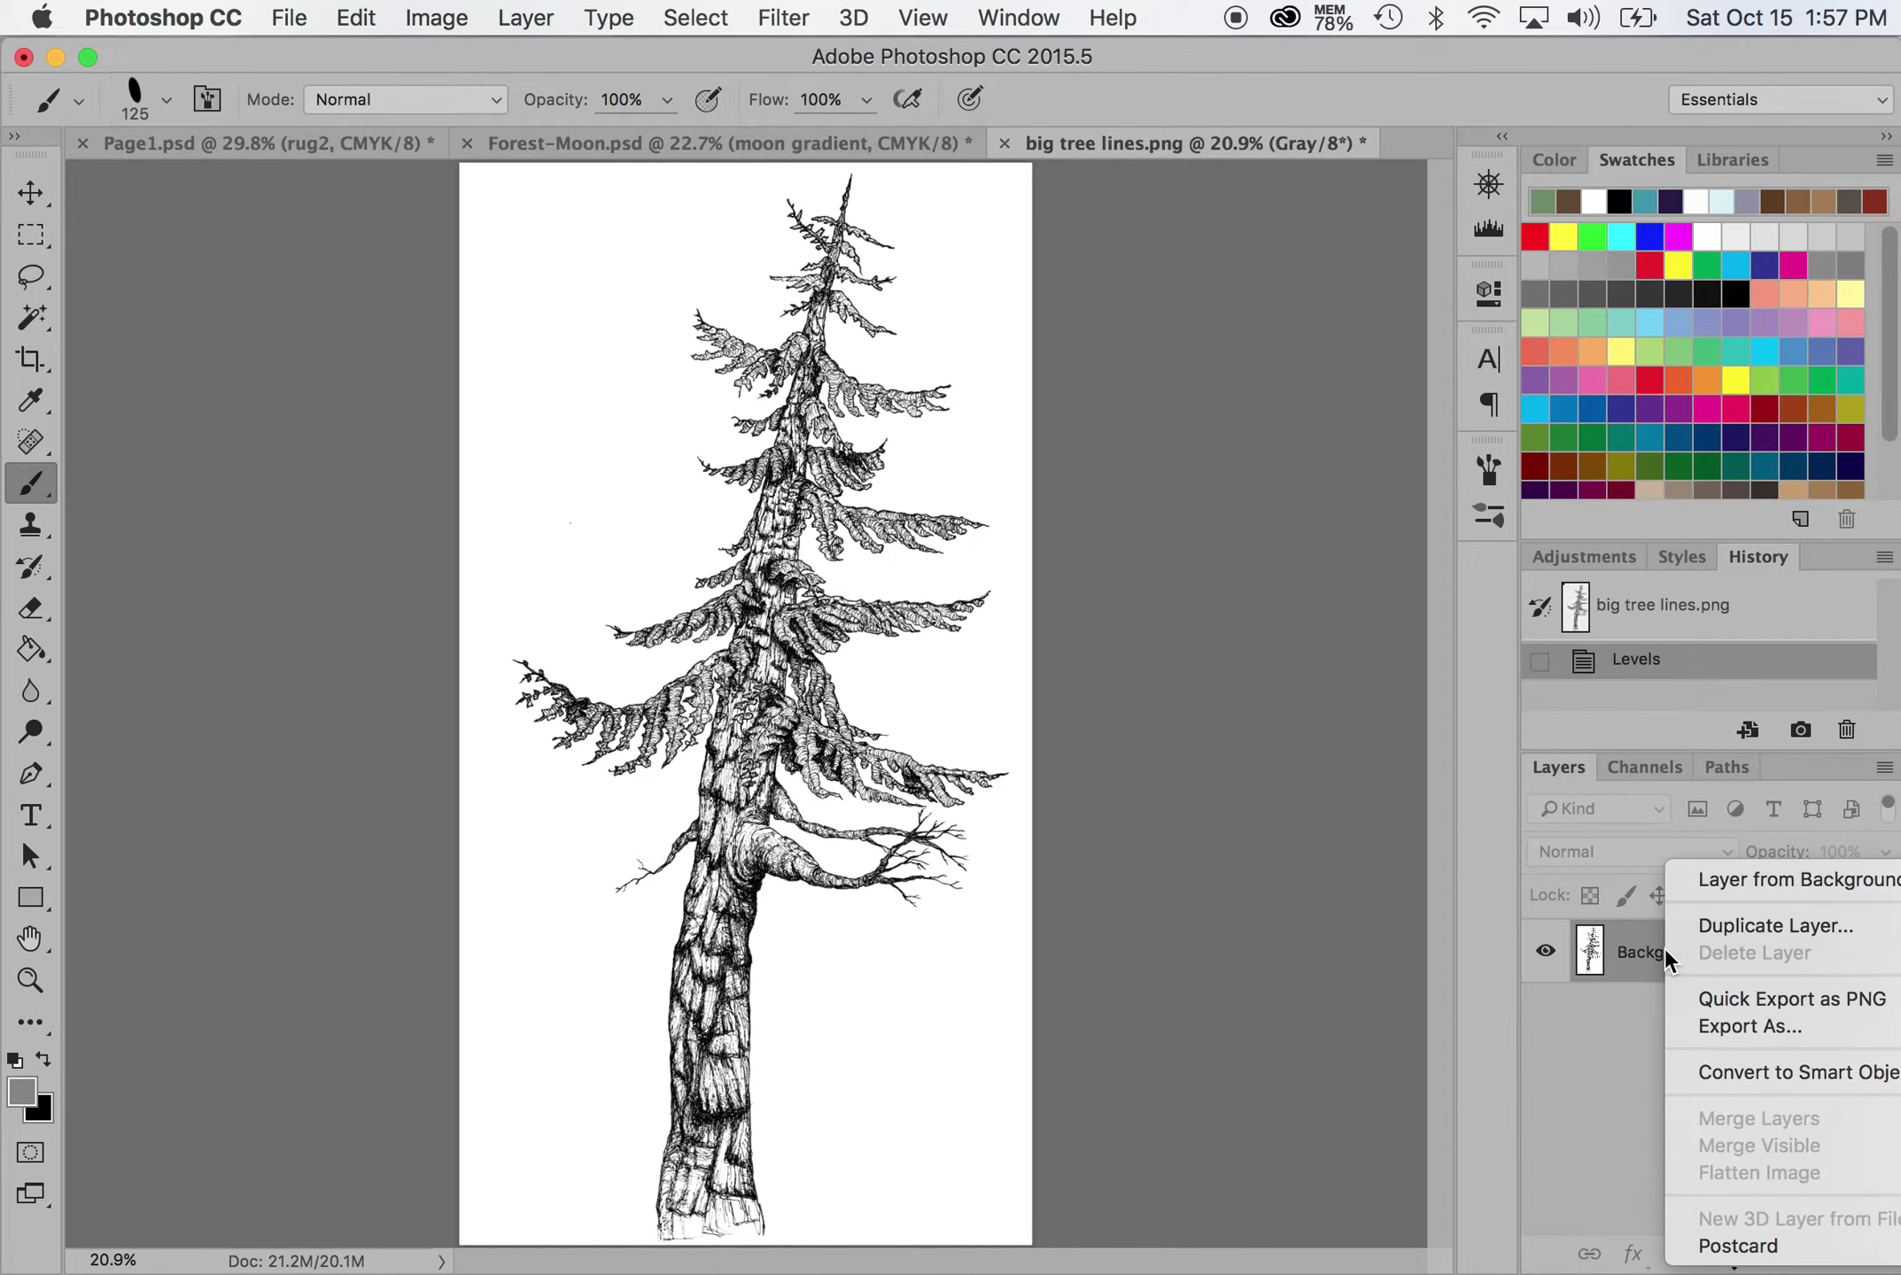
left_click(1720, 923)
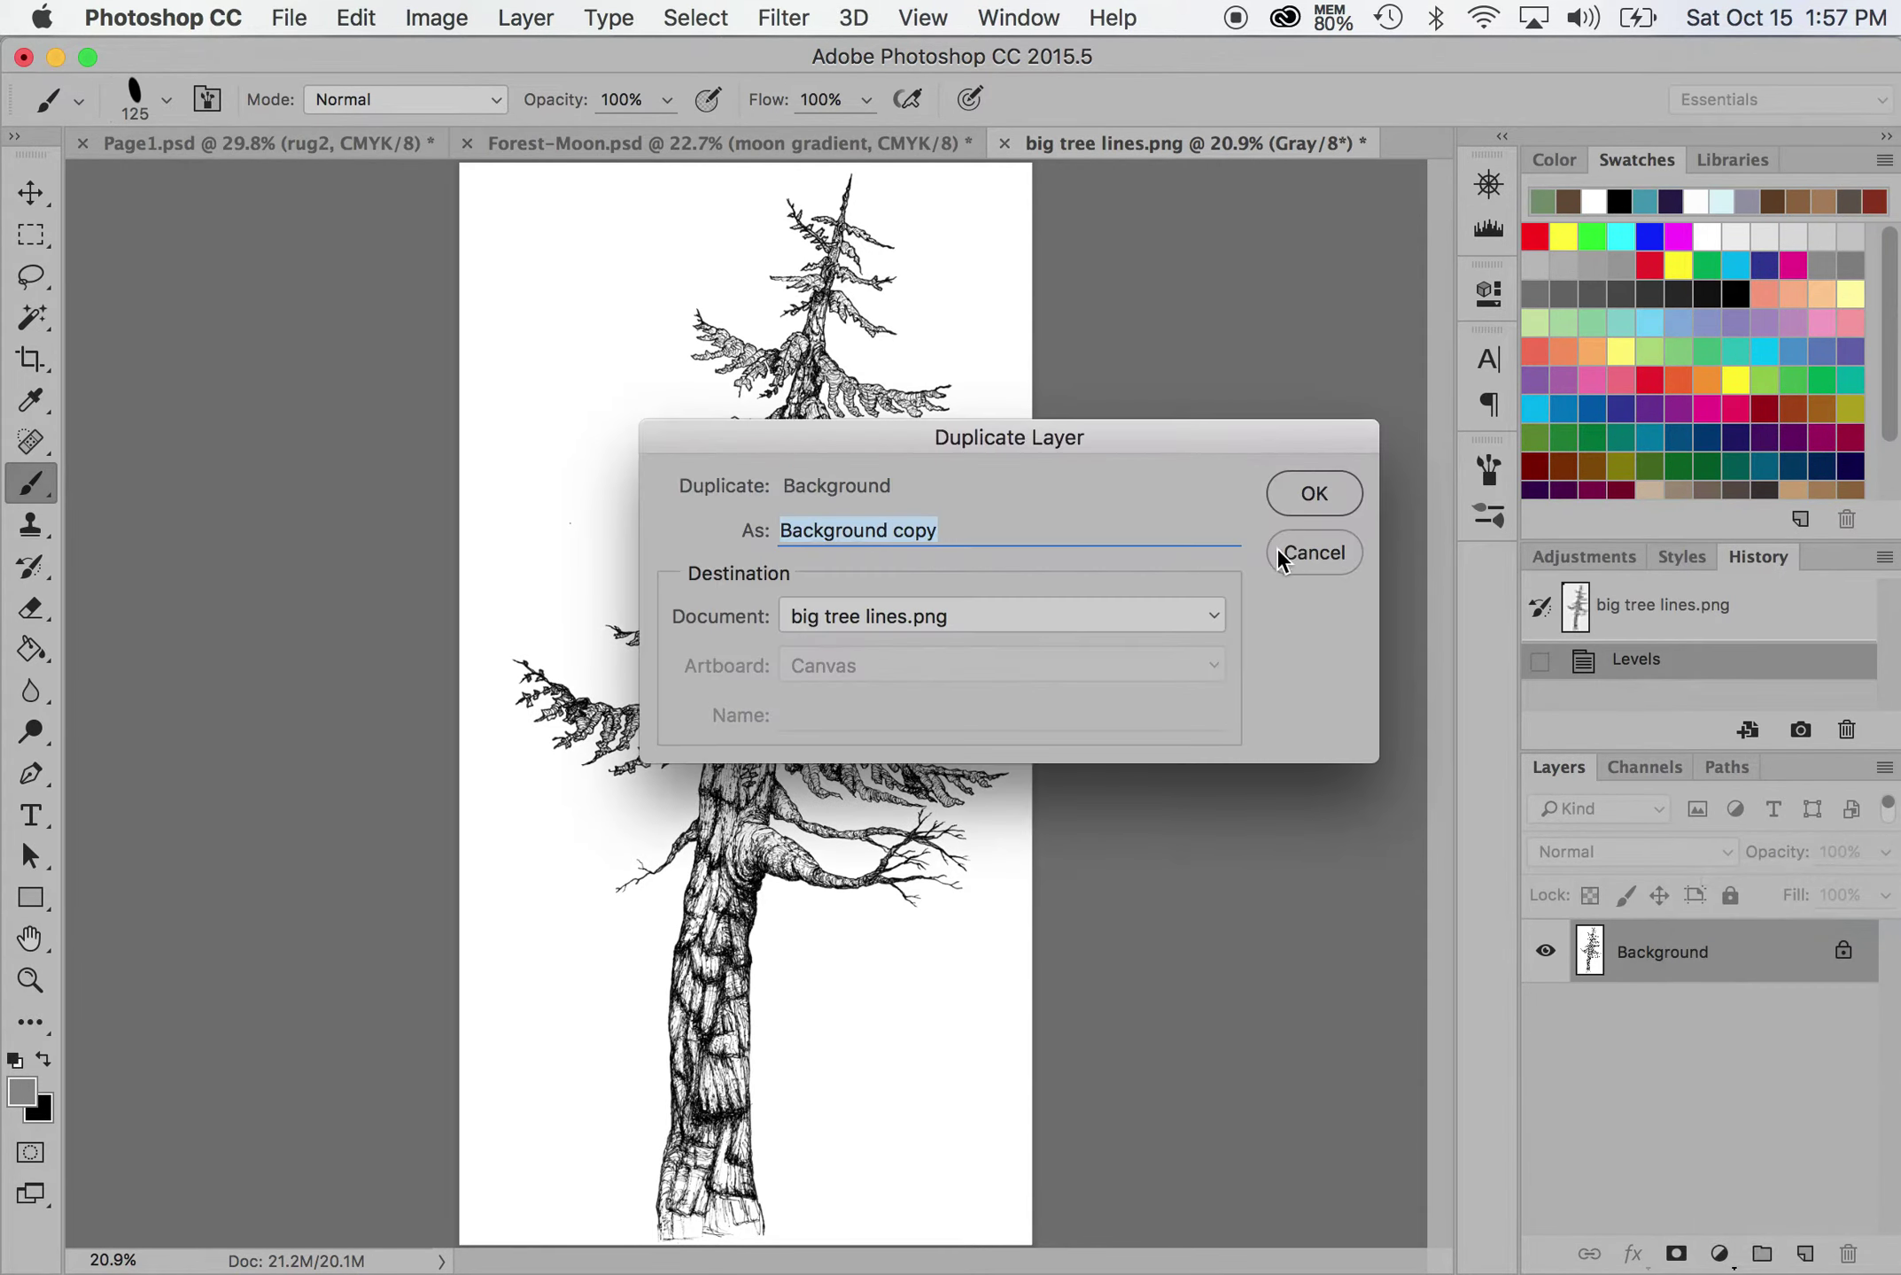
left_click(1304, 500)
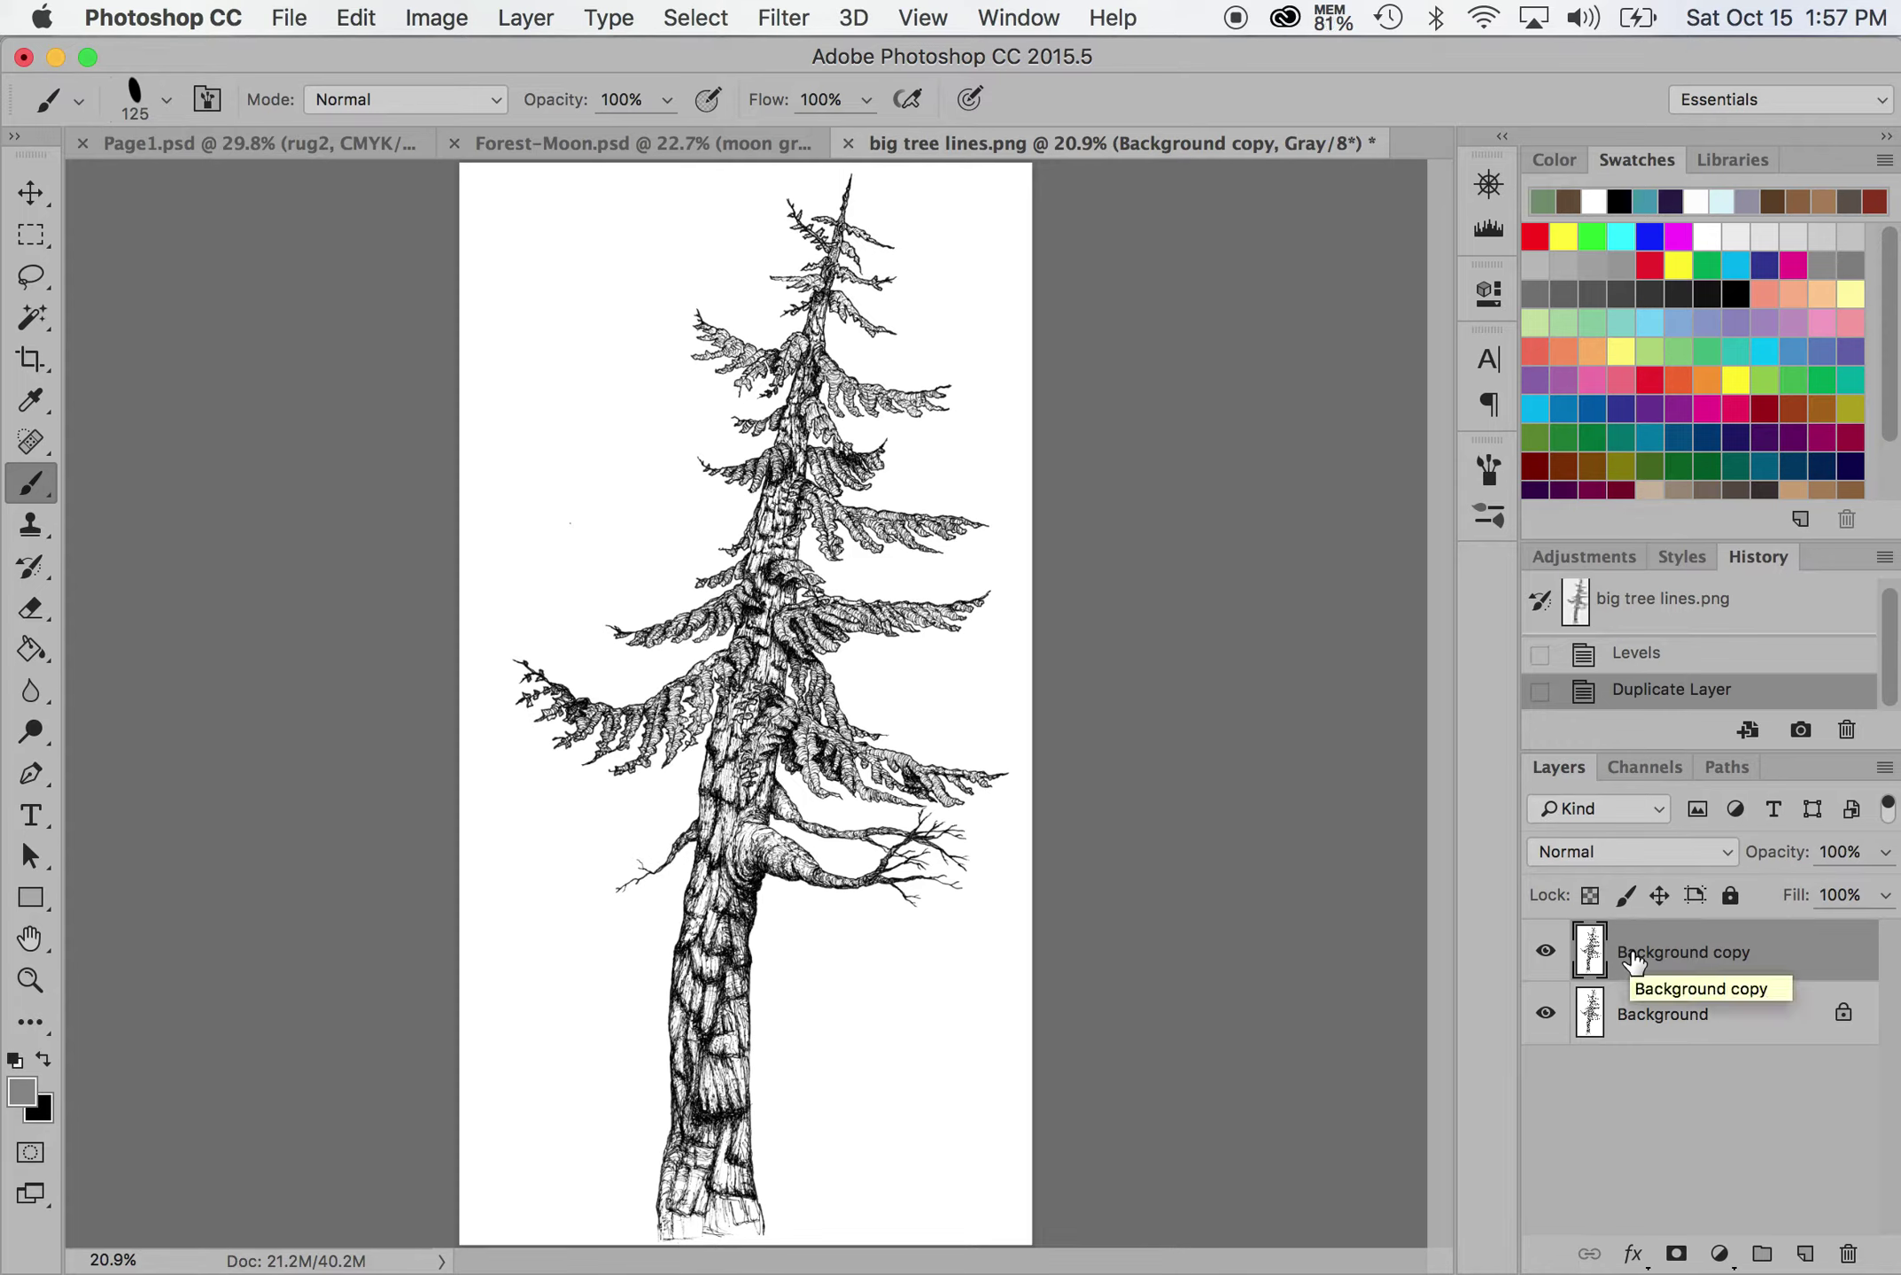
Load the Gray channel as a selection, delete the light paper pixels, deselect, and hide Background
left_click(1635, 768)
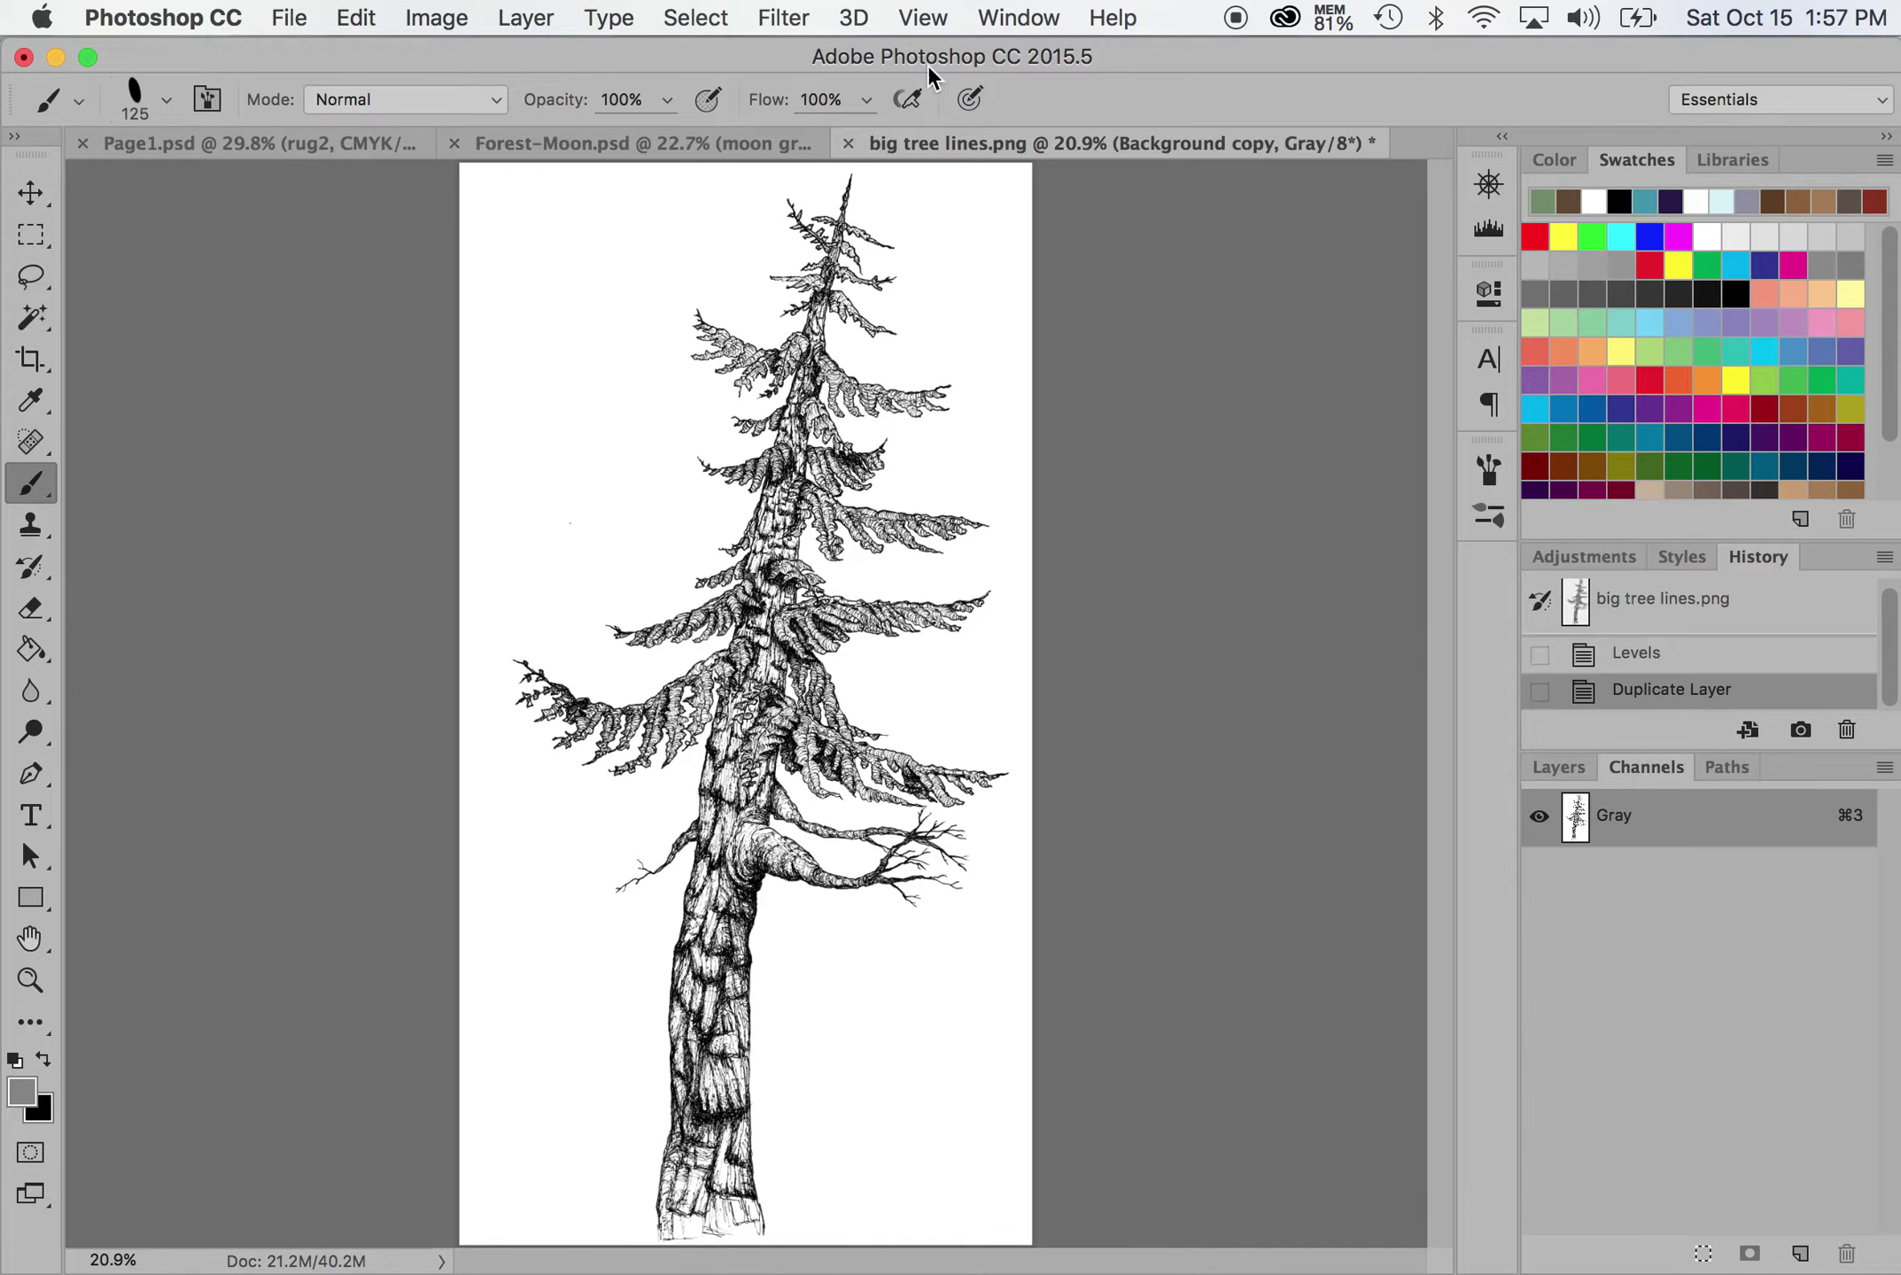
left_click(1019, 16)
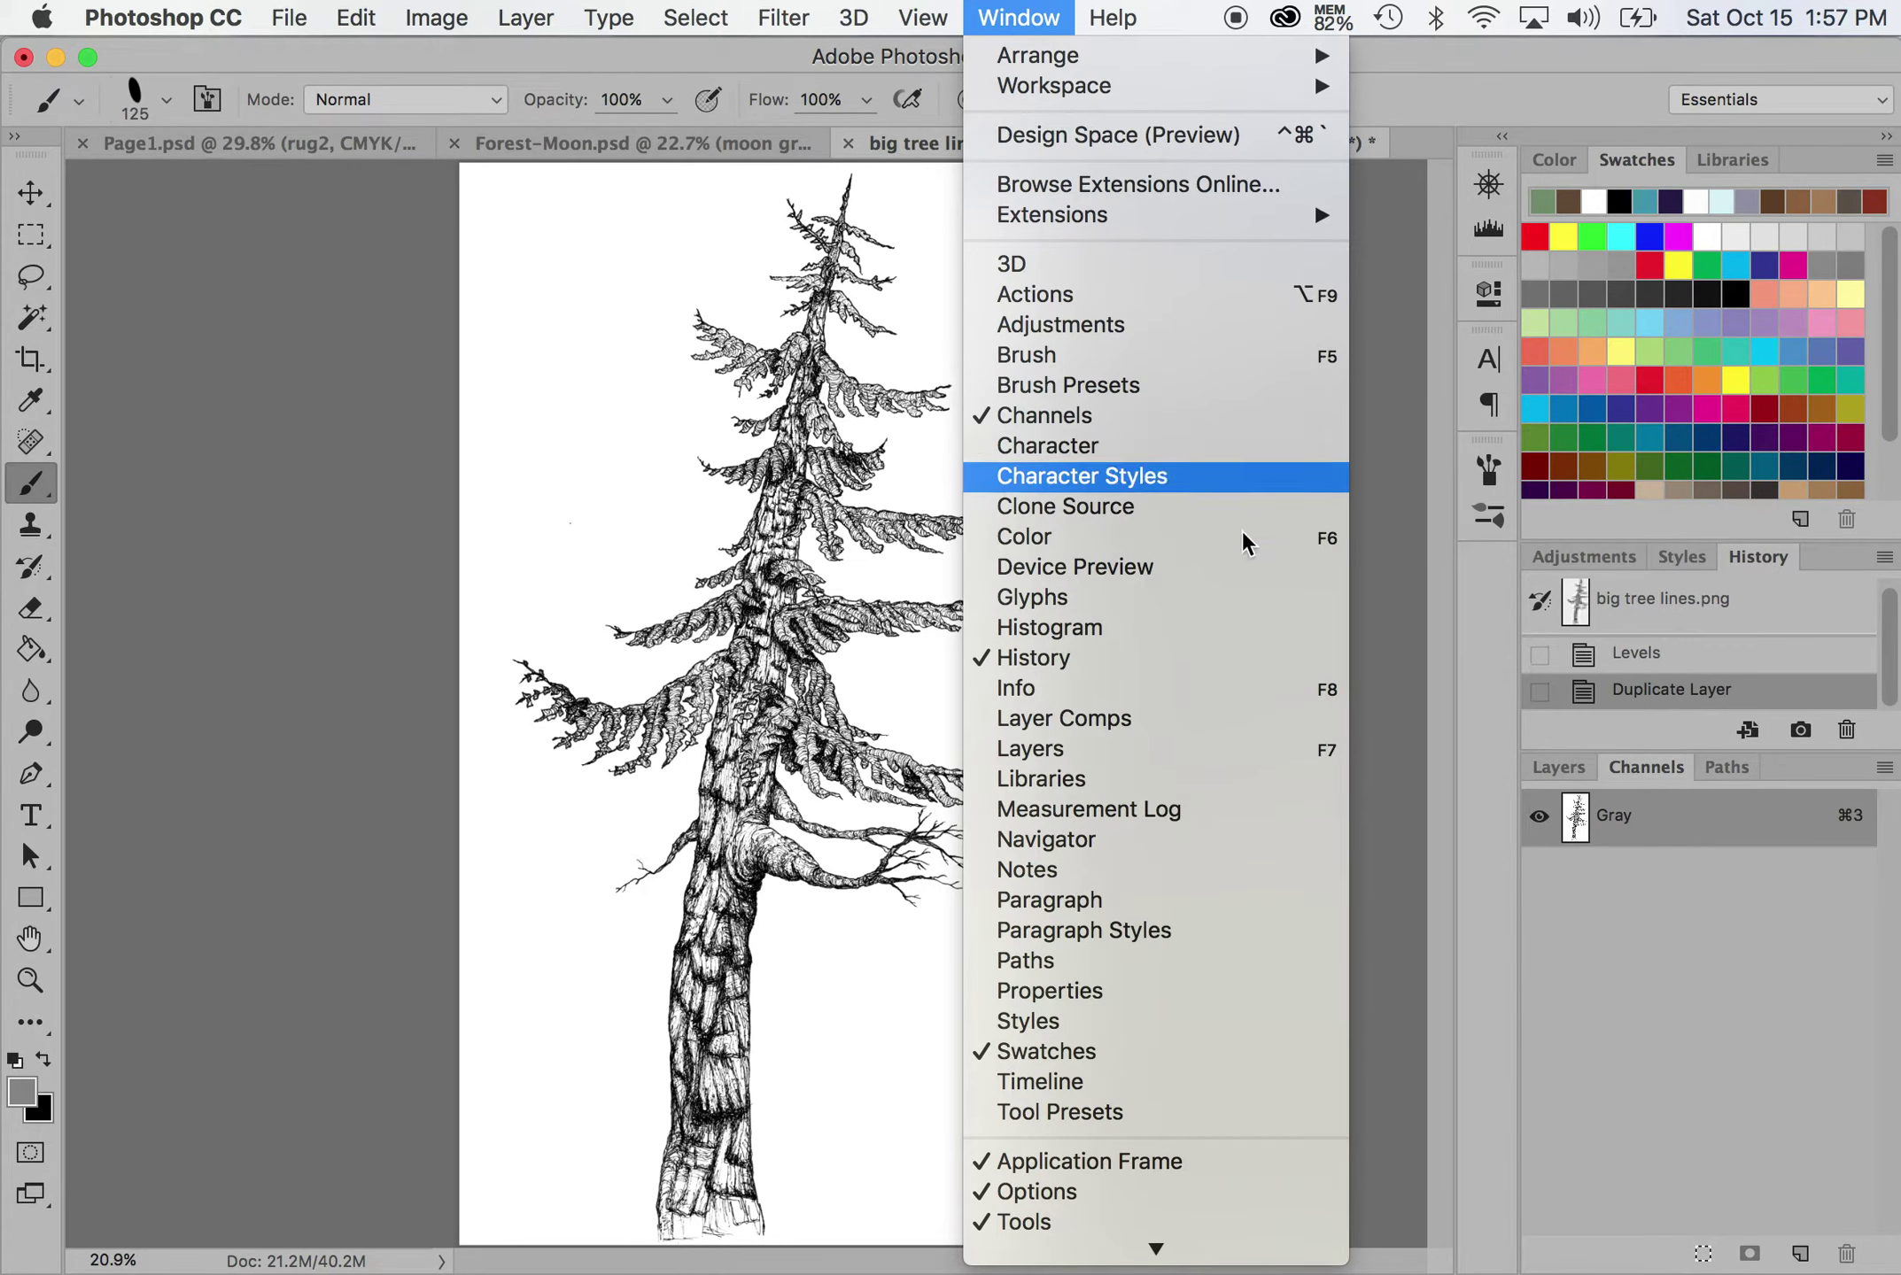
left_click(1617, 1019)
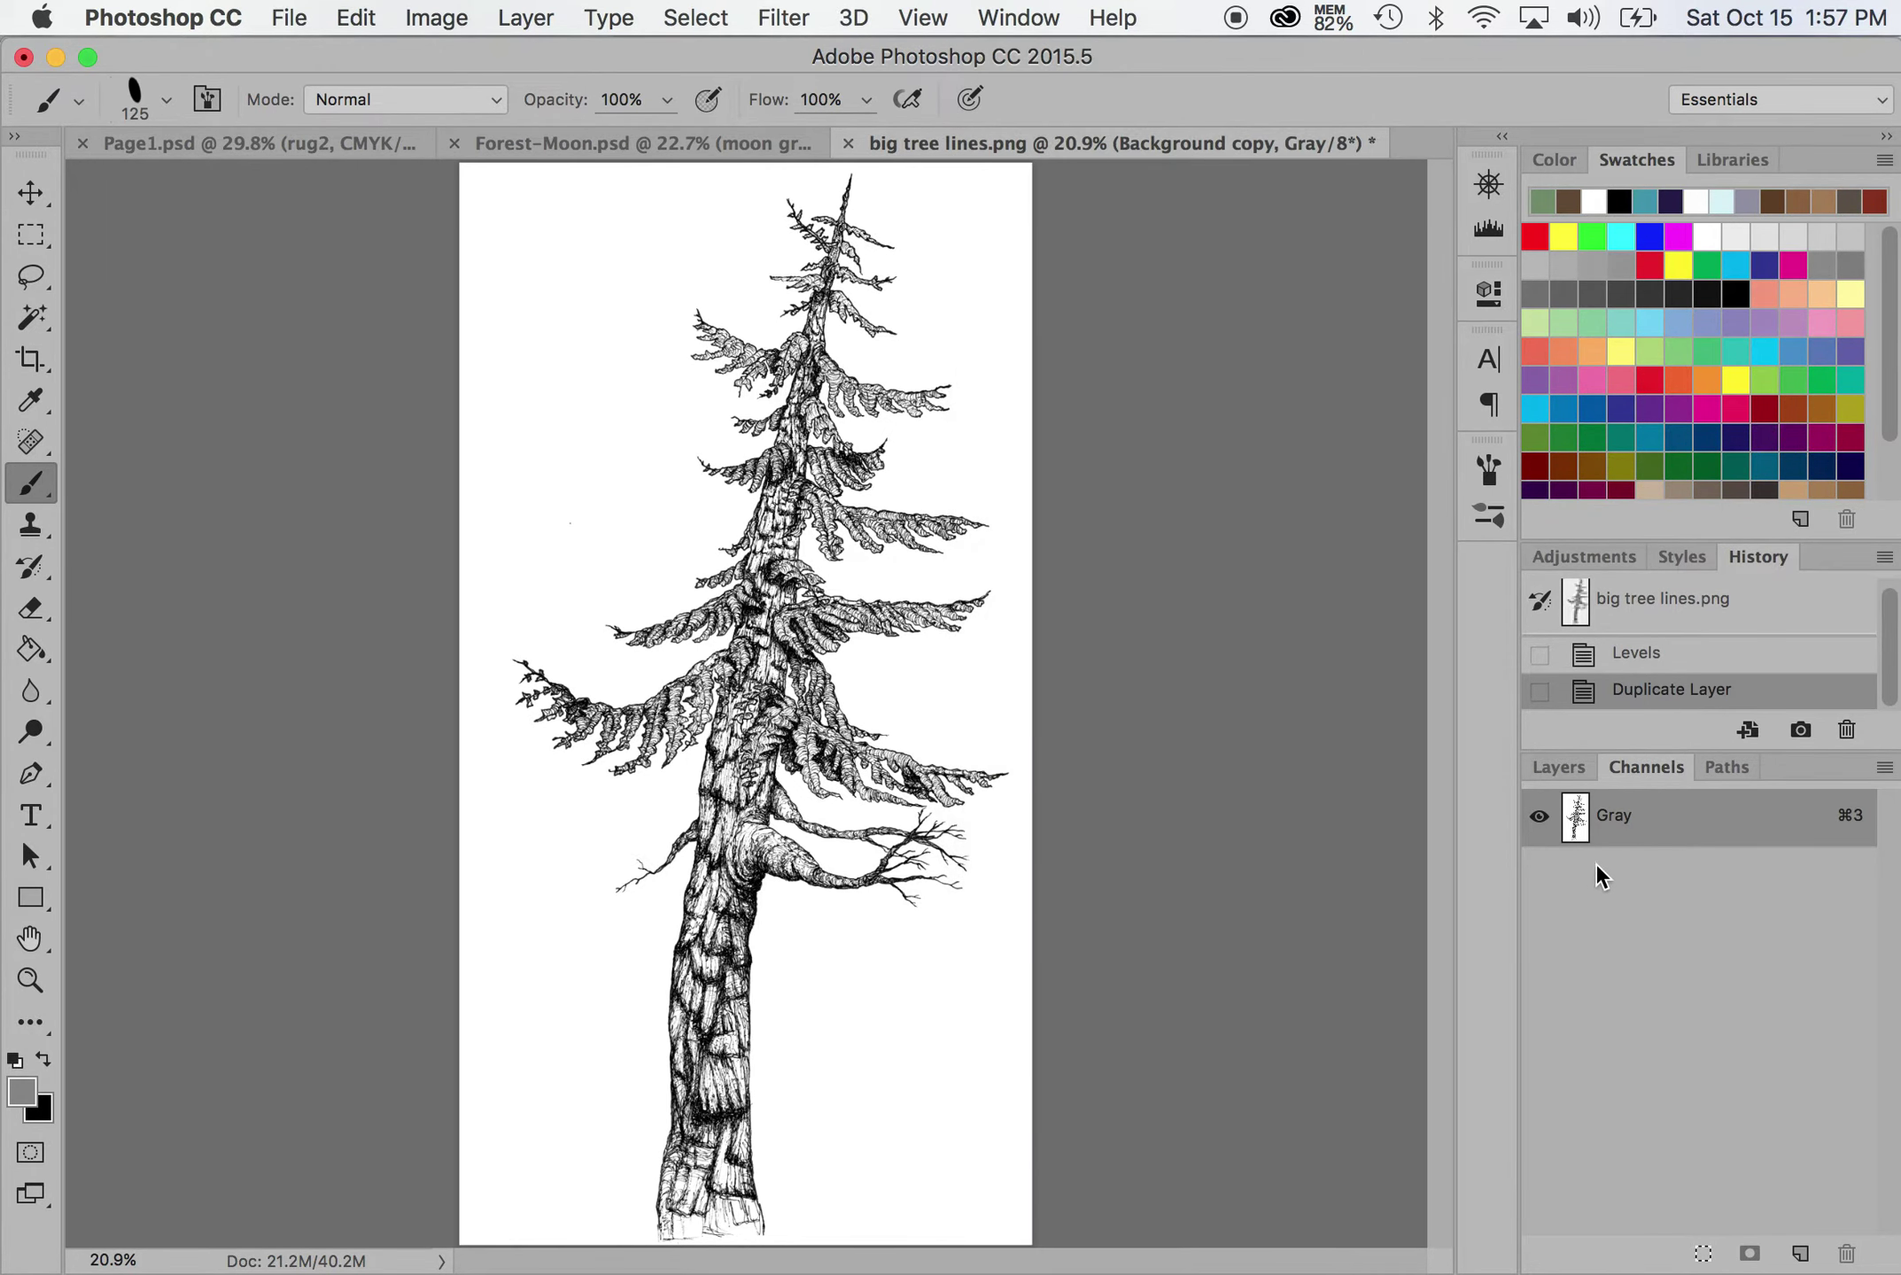
left_click(1703, 1255)
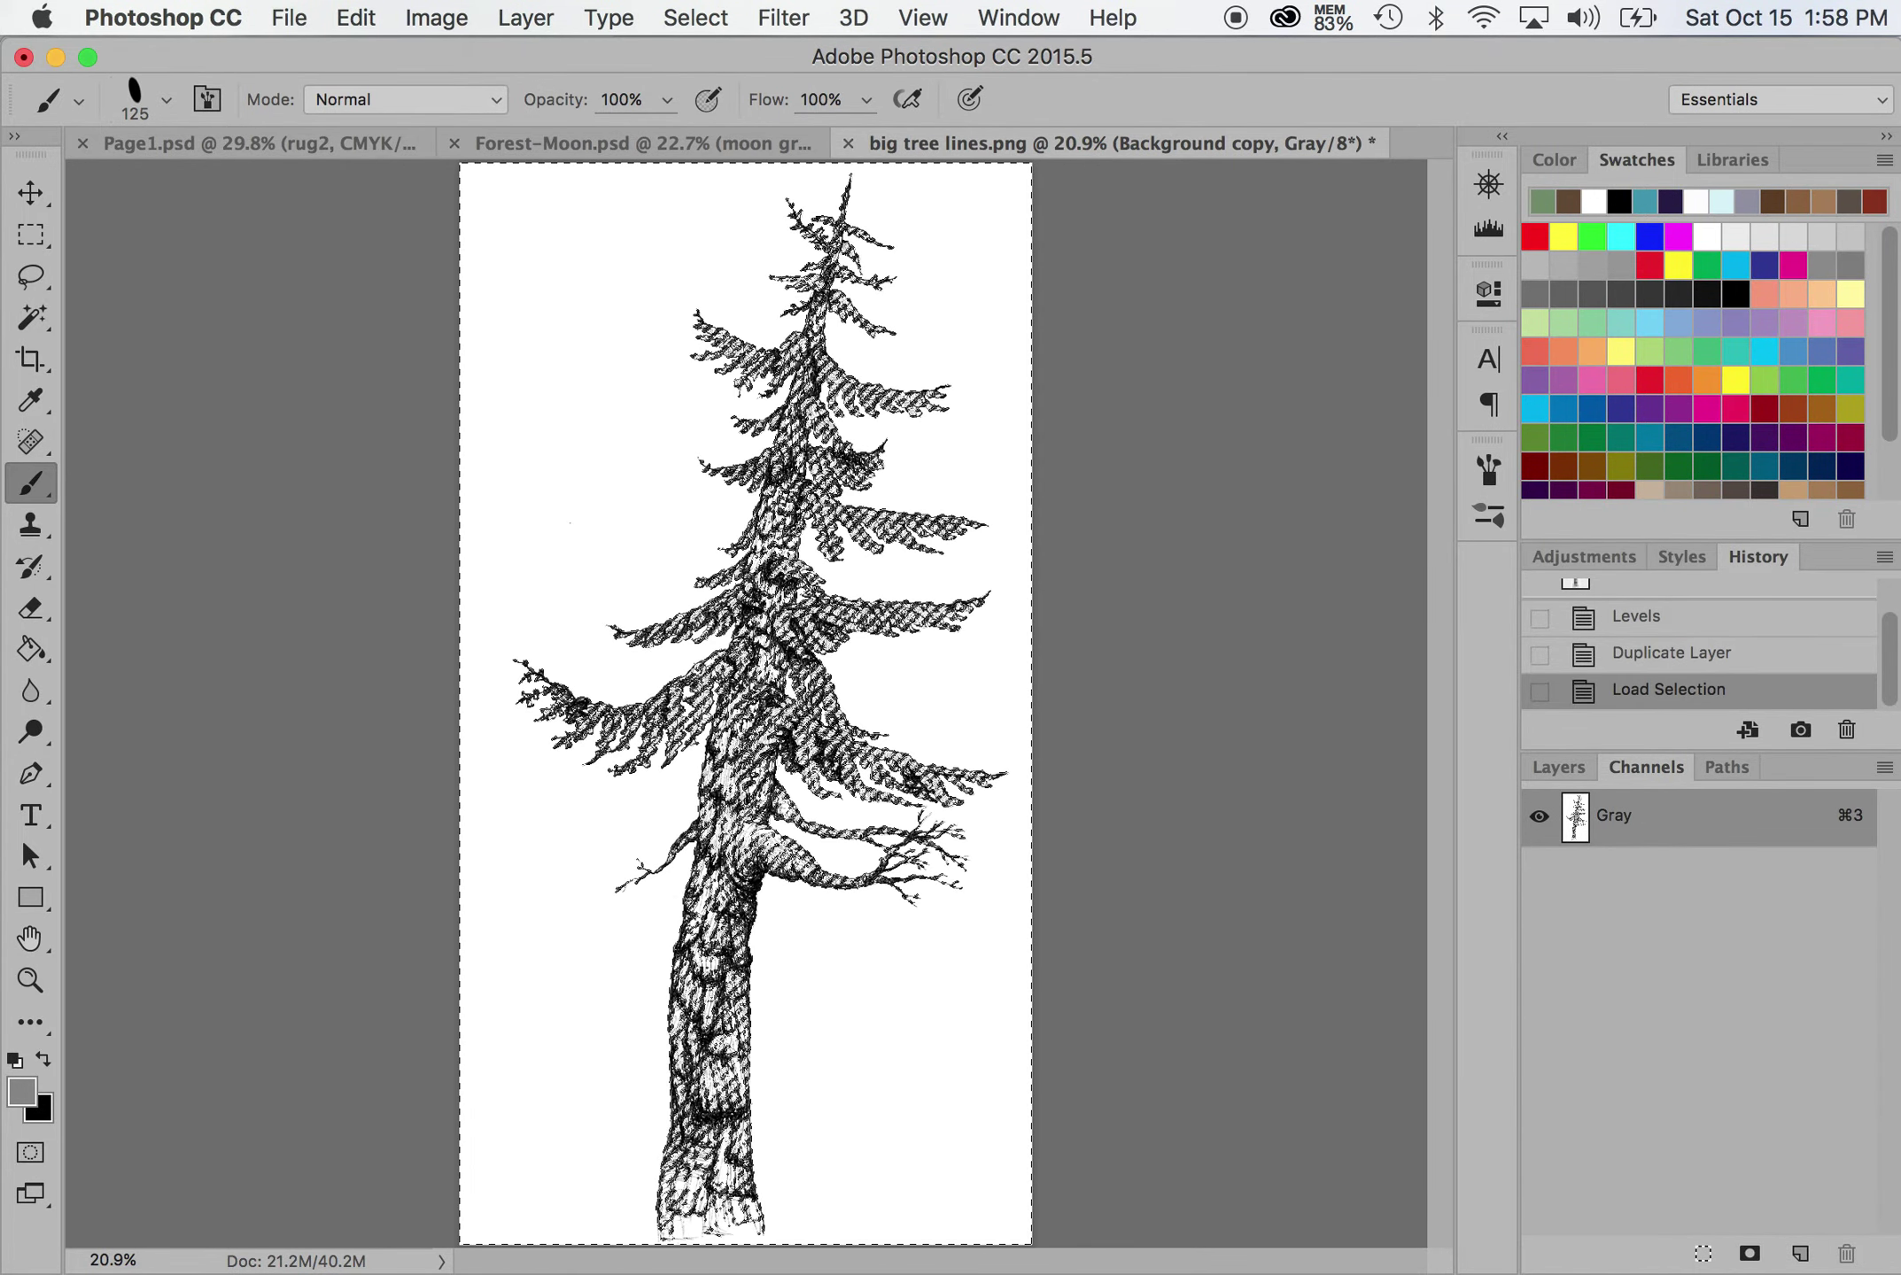
key("BackSpace")
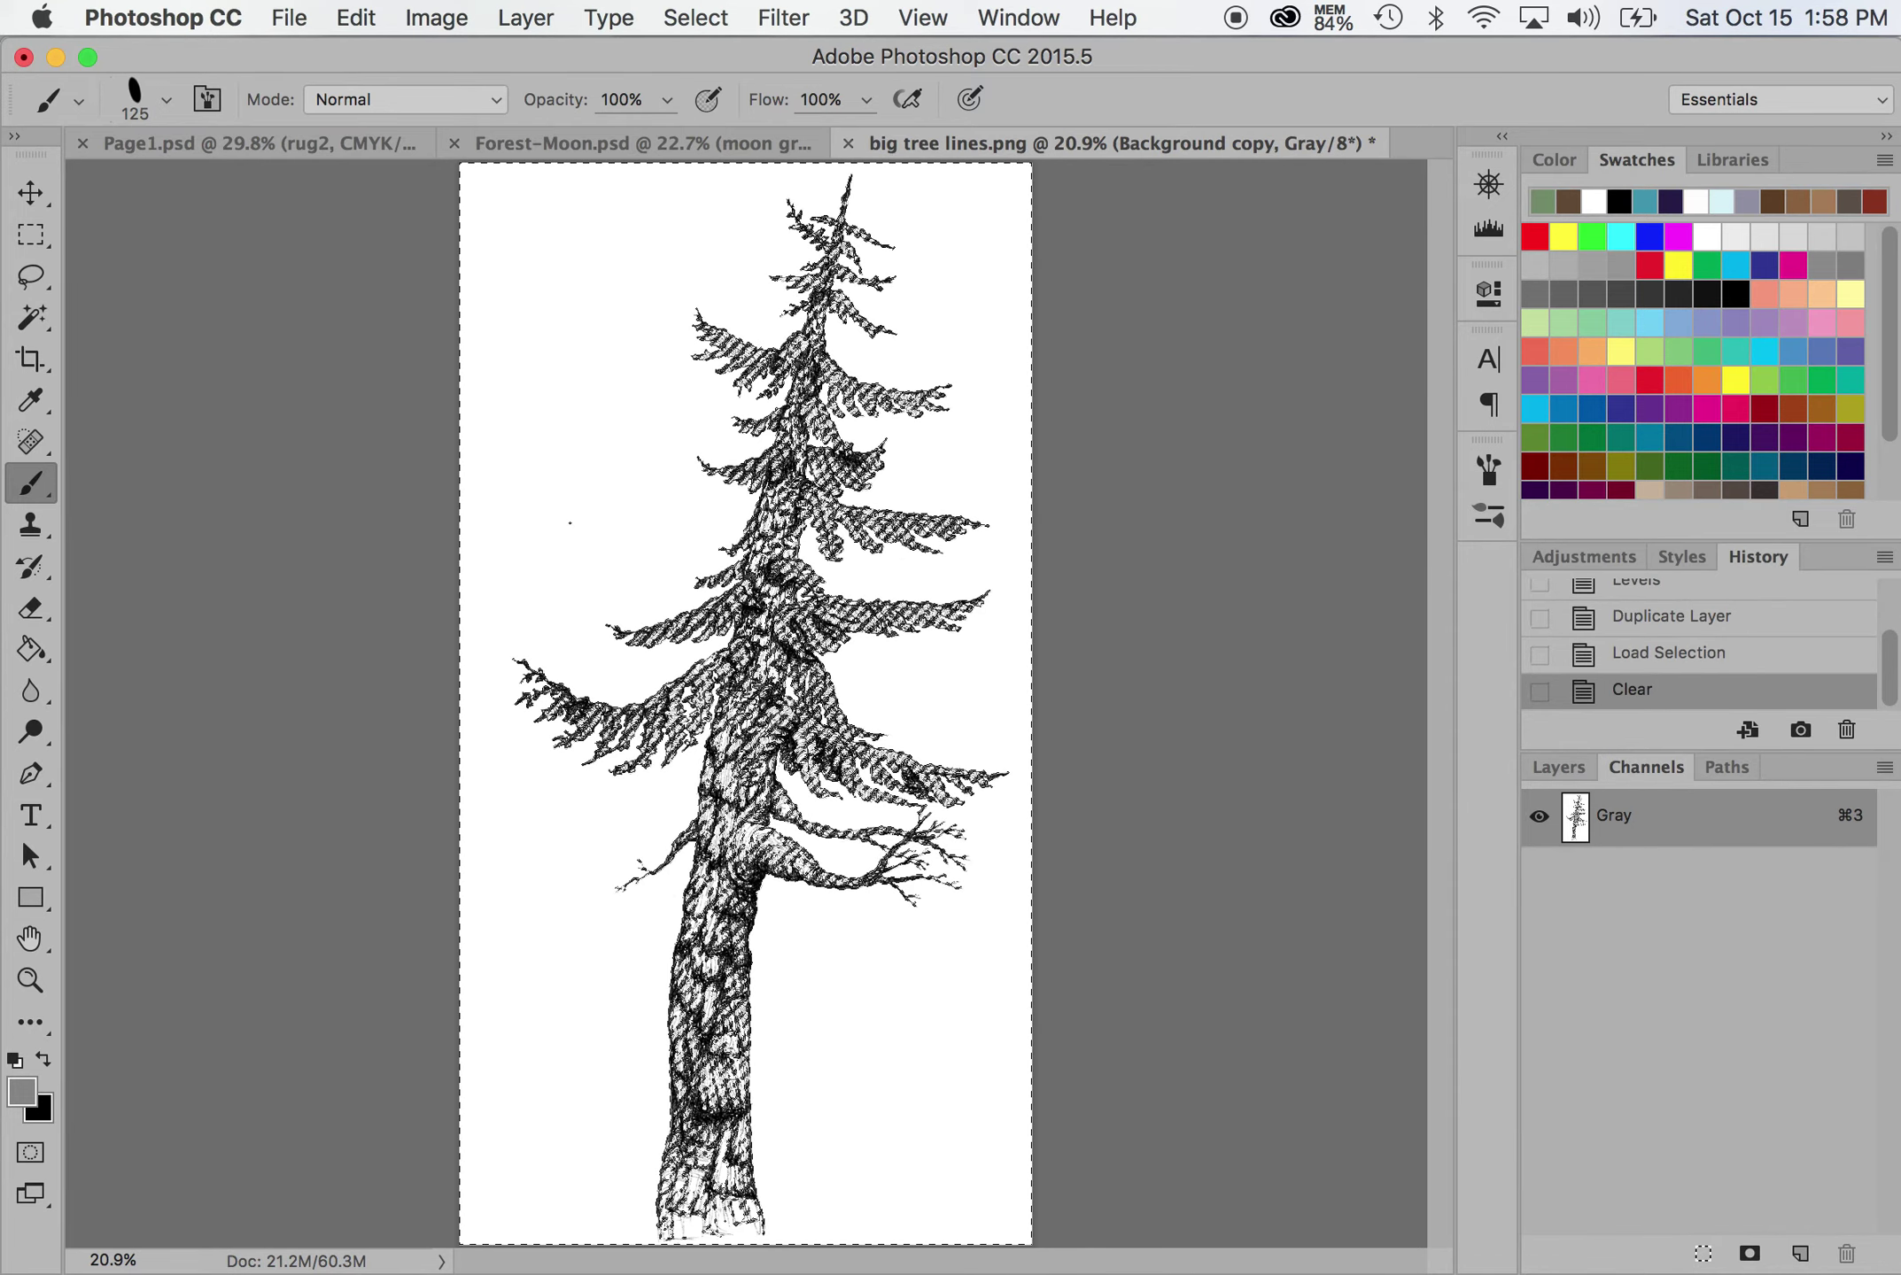
left_click(699, 12)
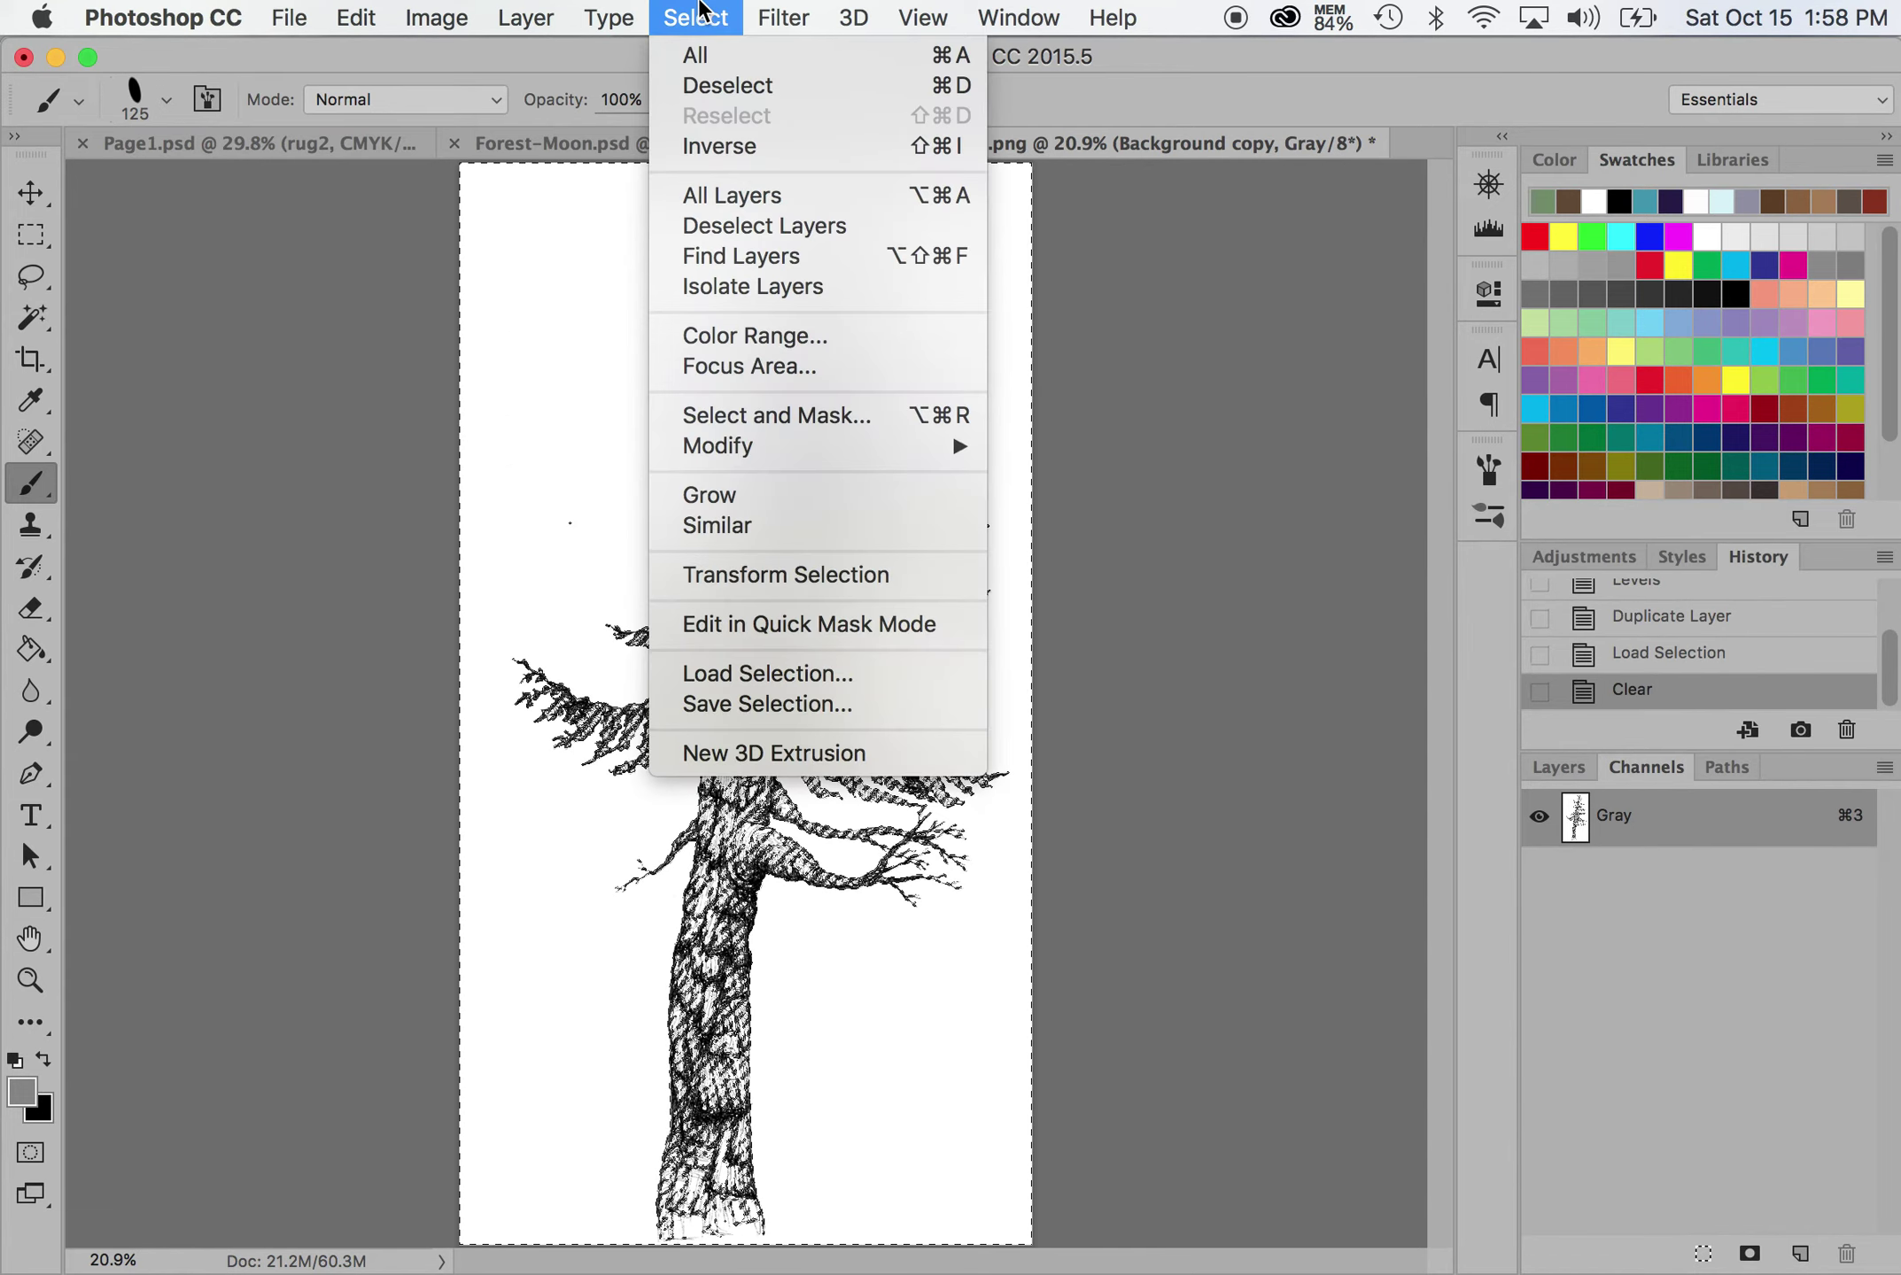
left_click(740, 86)
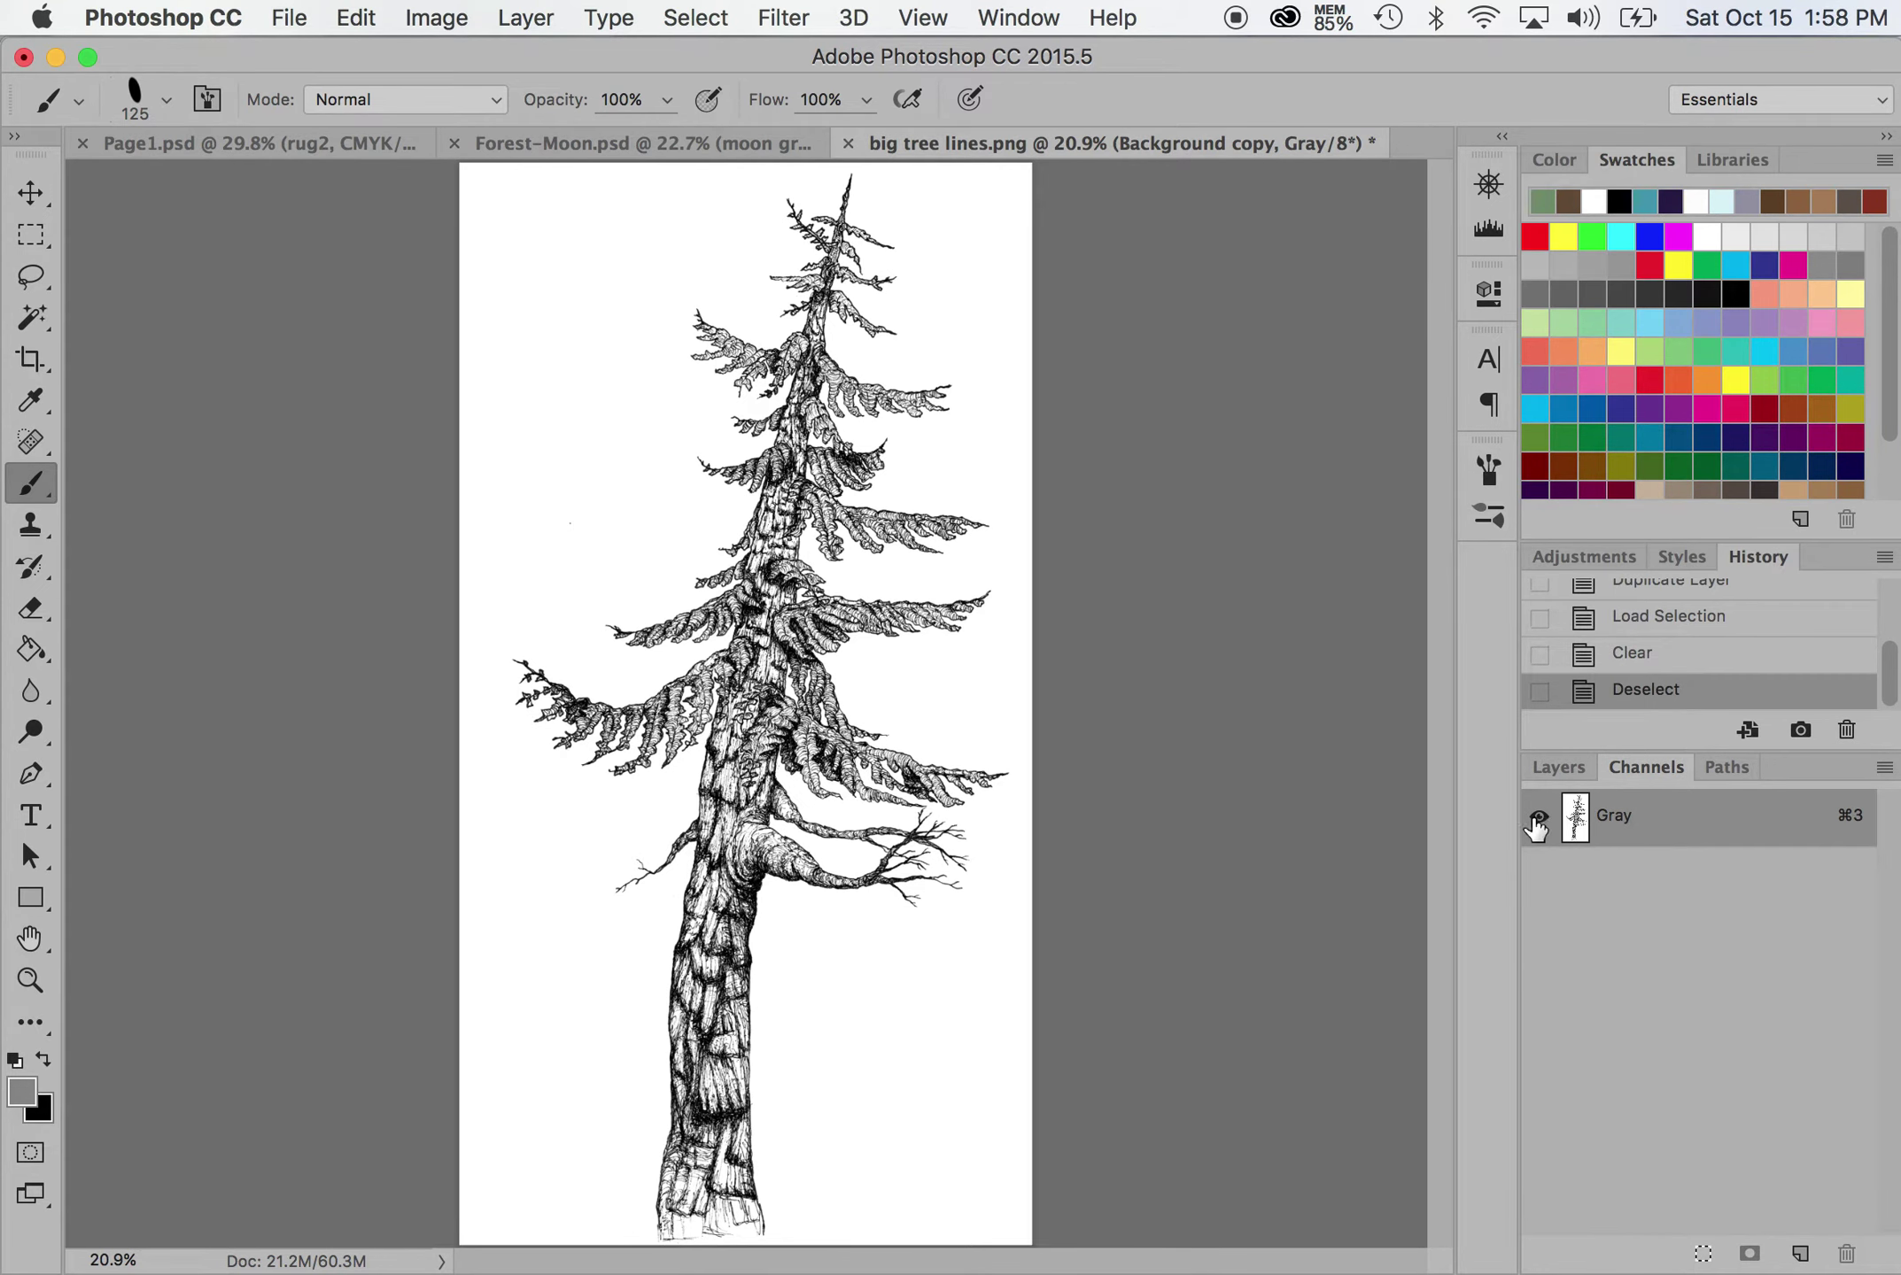
left_click(1554, 773)
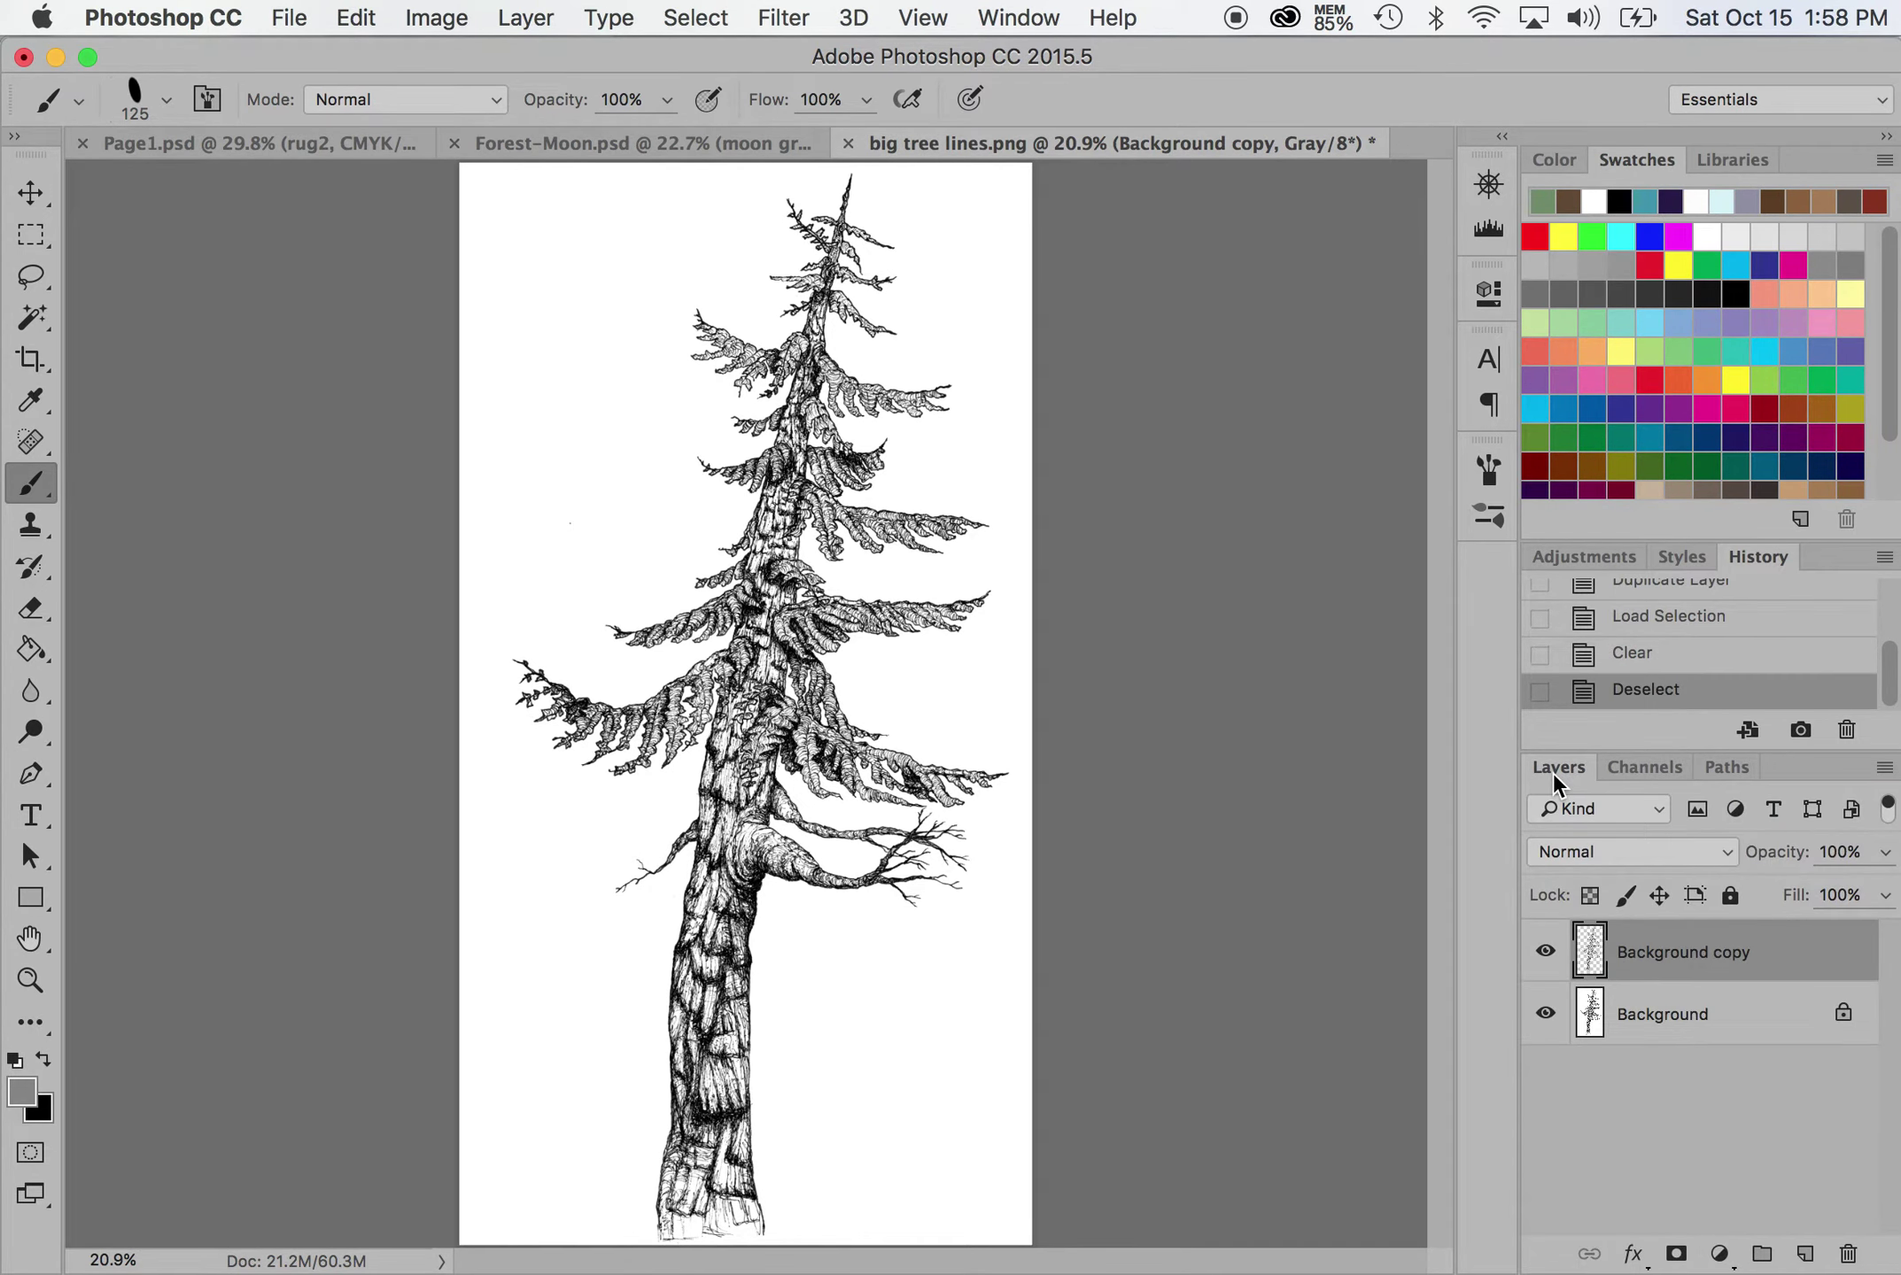
left_click(1545, 1015)
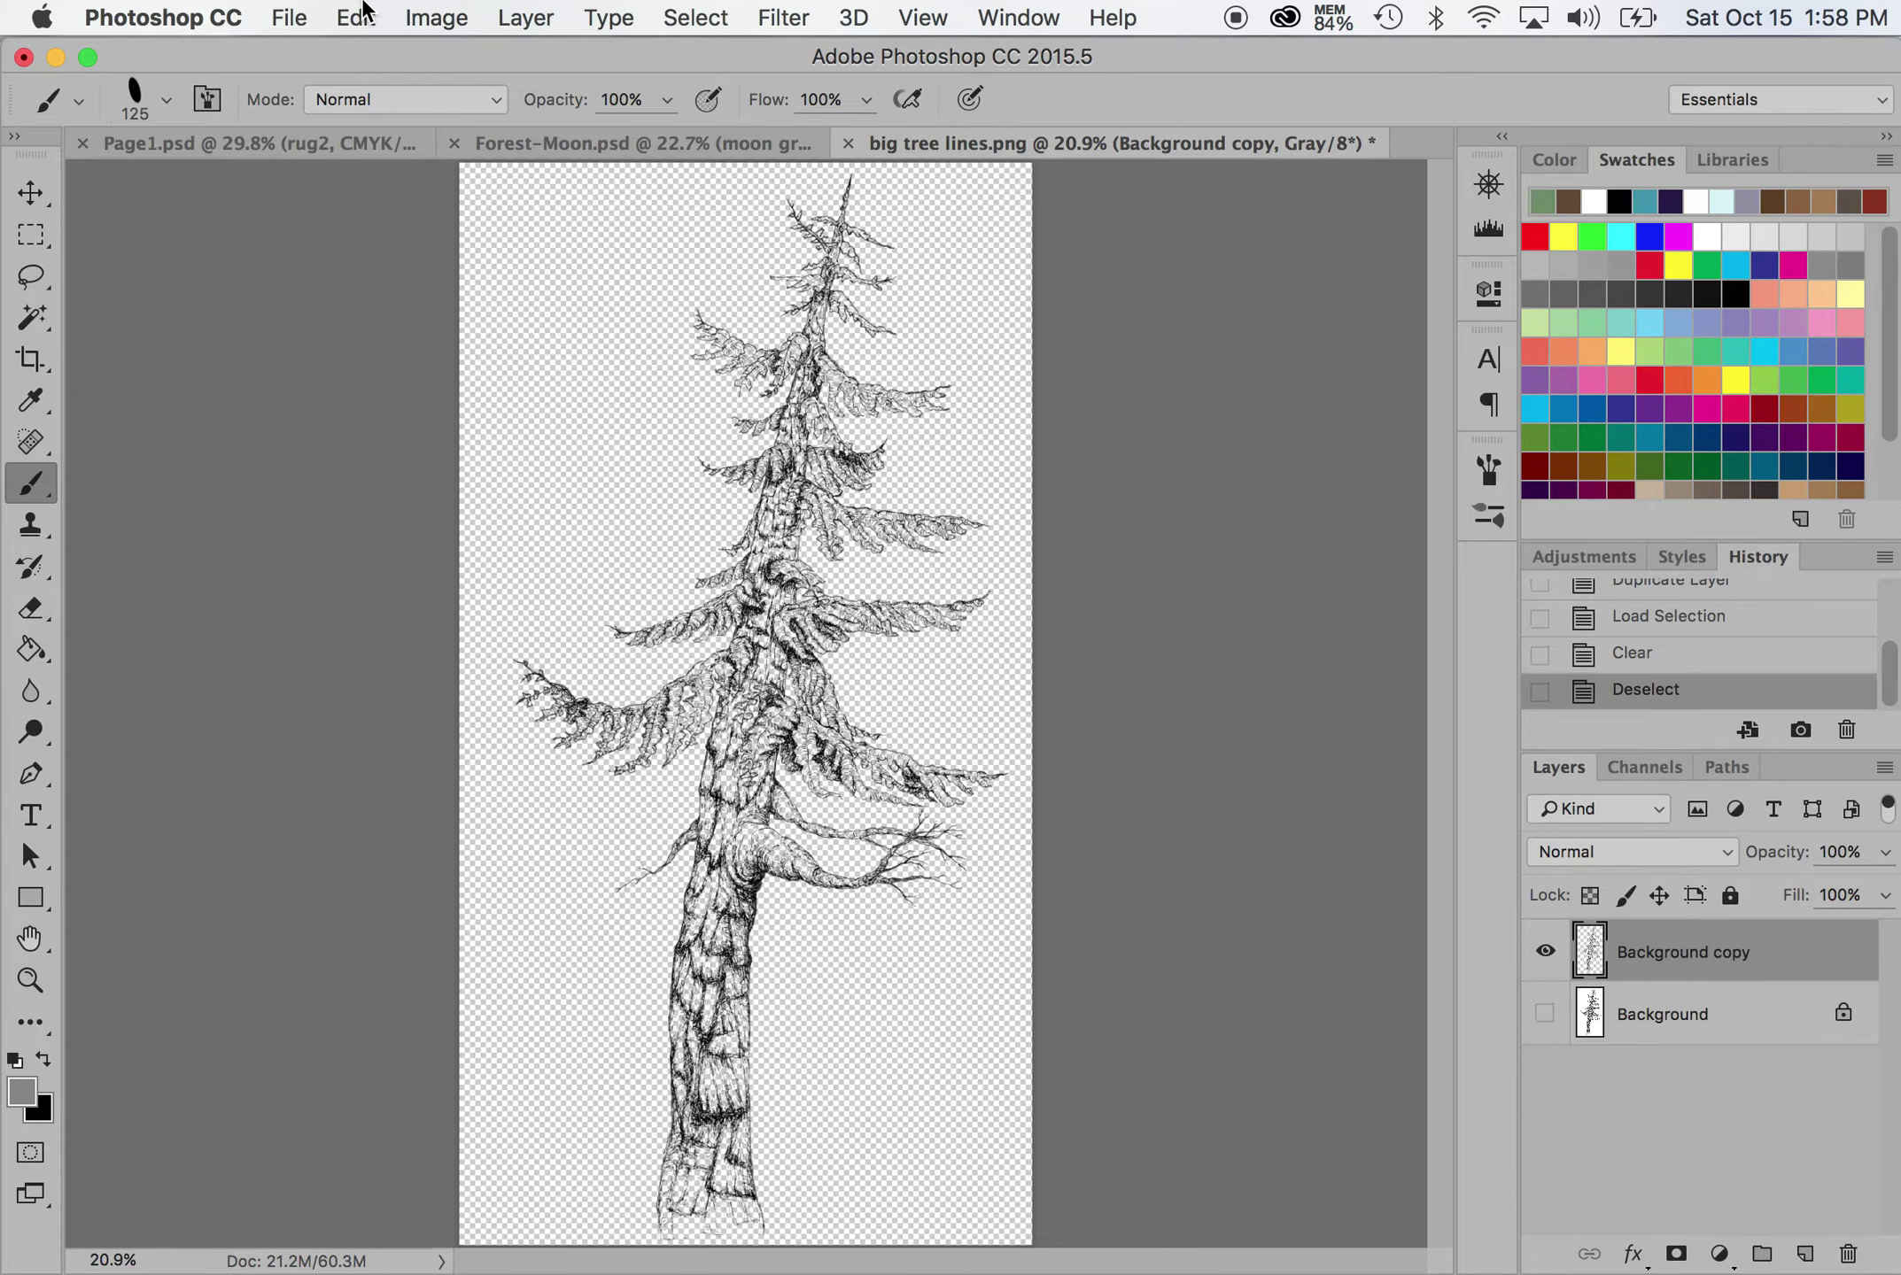
Fill Background copy with Black, with Preserve Transparency on, so the ink lines become solid black
left_click(365, 14)
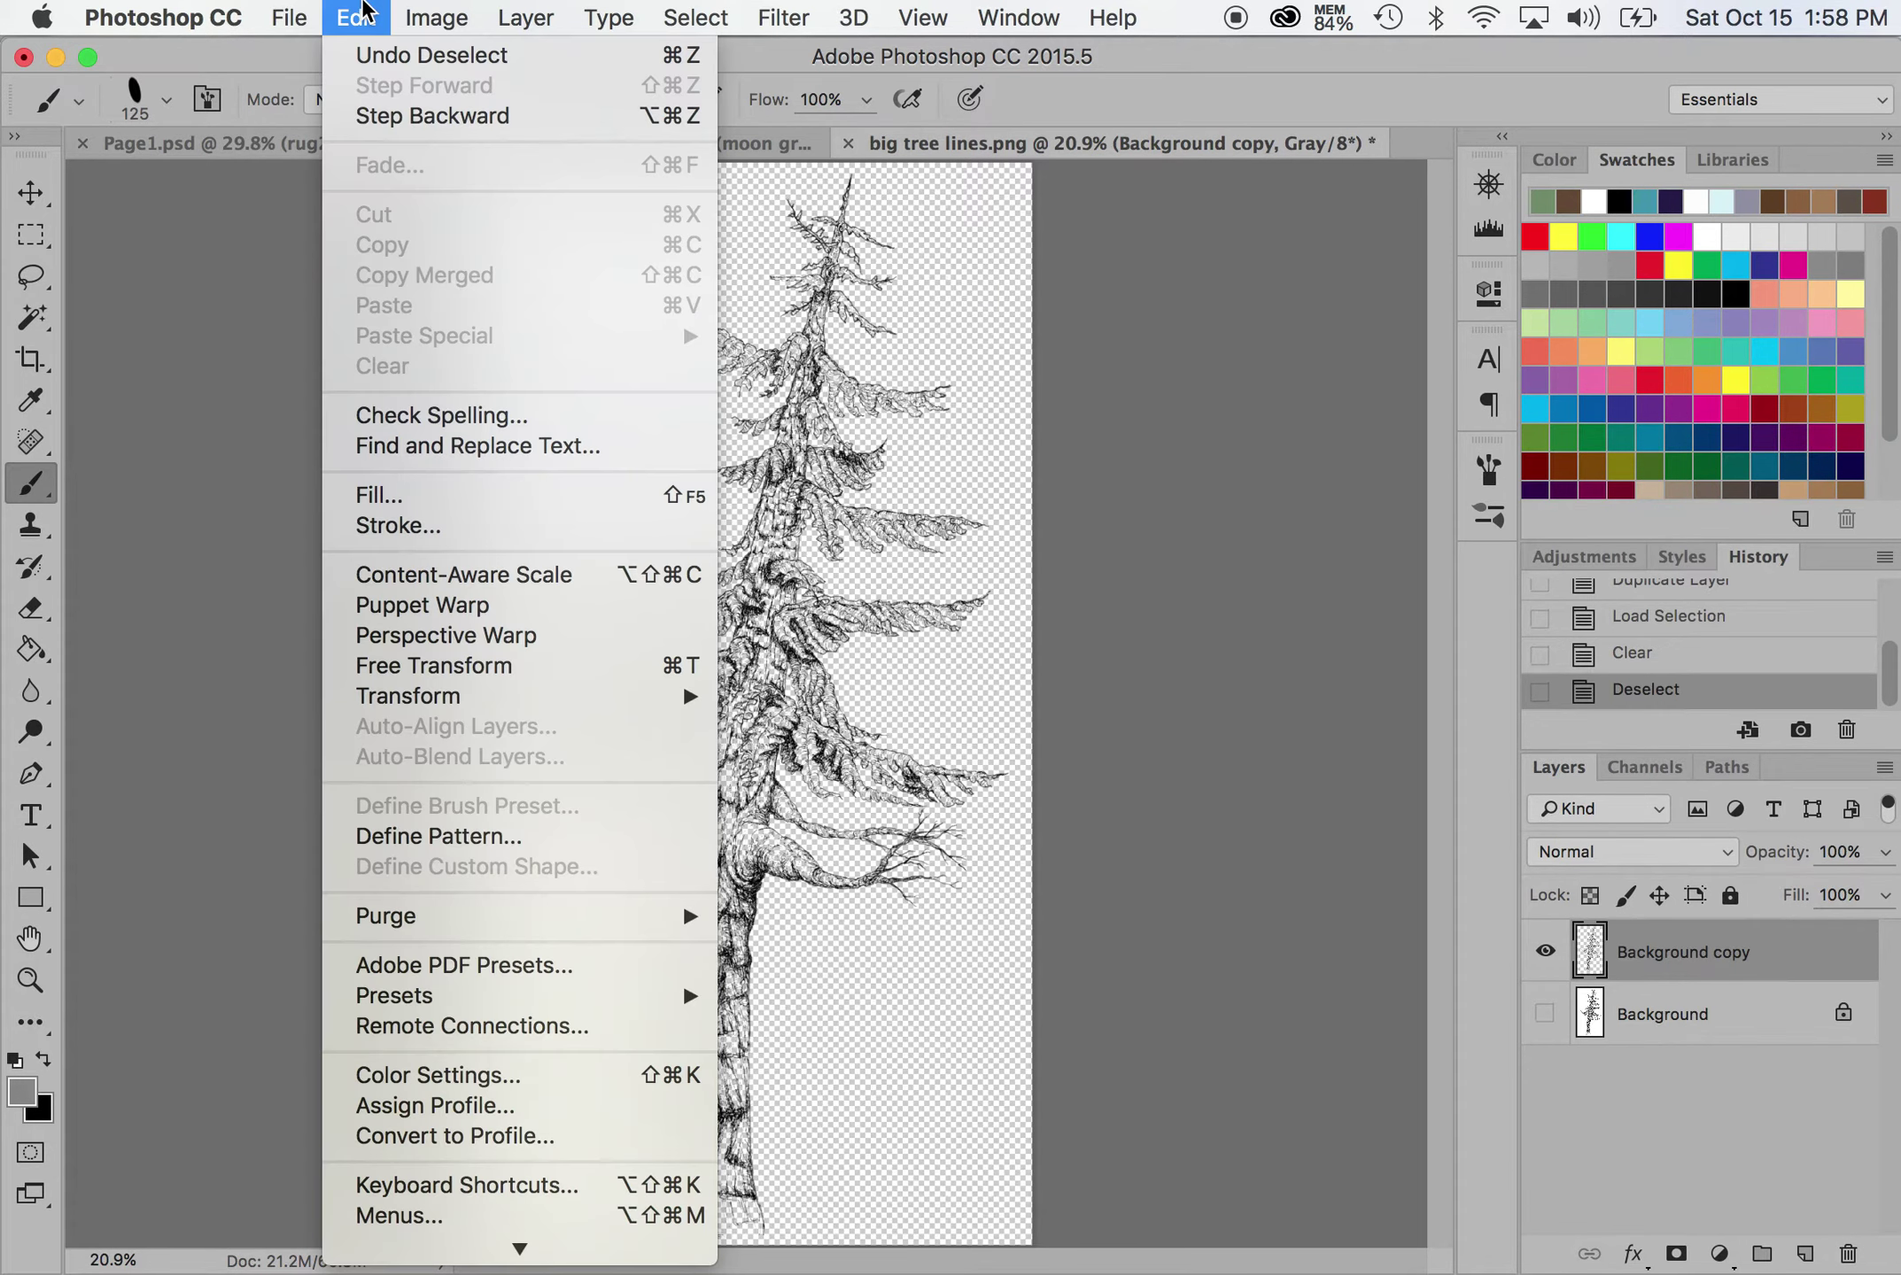
left_click(468, 494)
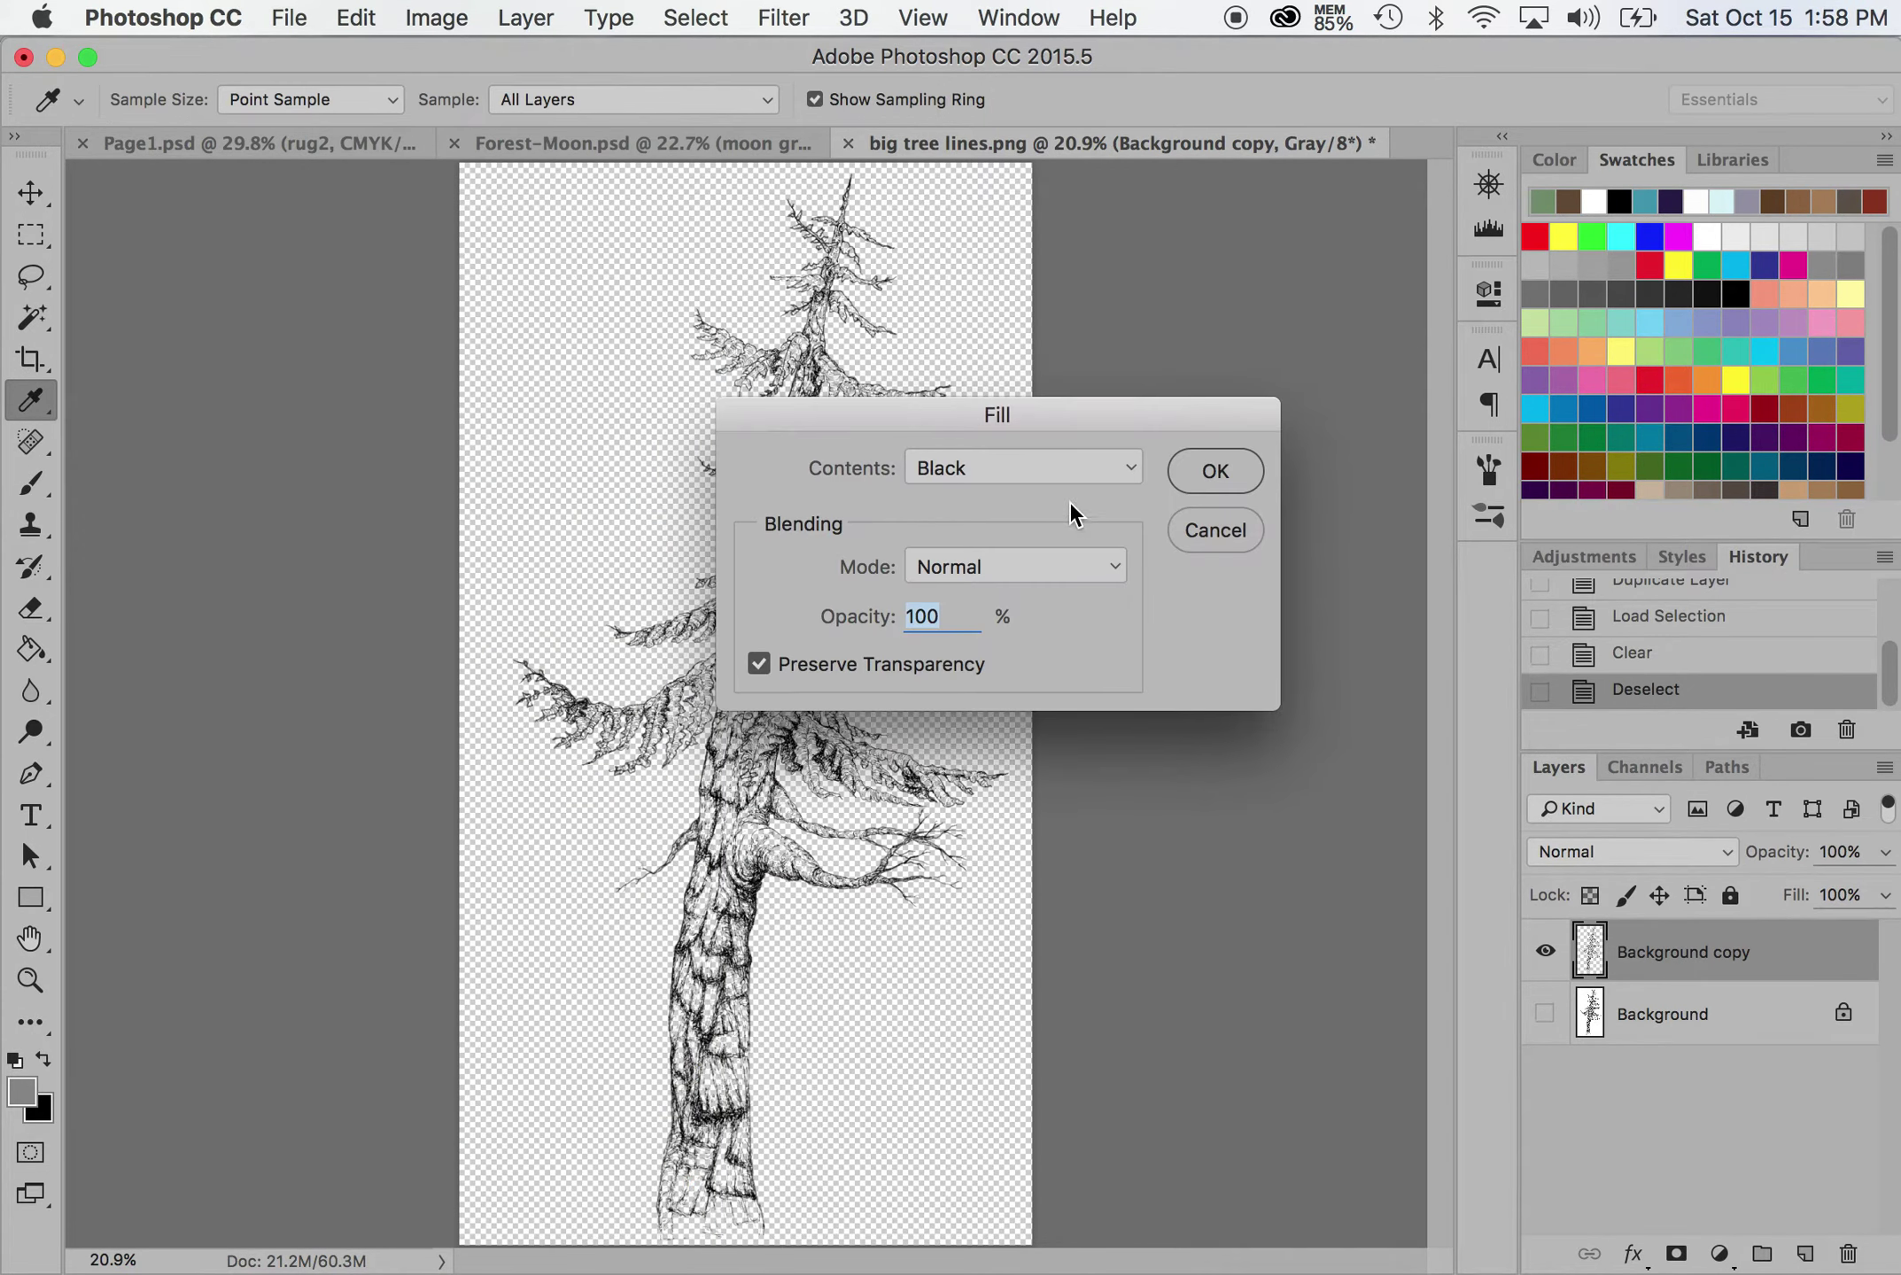
left_click(1082, 468)
left_click(1083, 468)
left_click(1216, 471)
key("b")
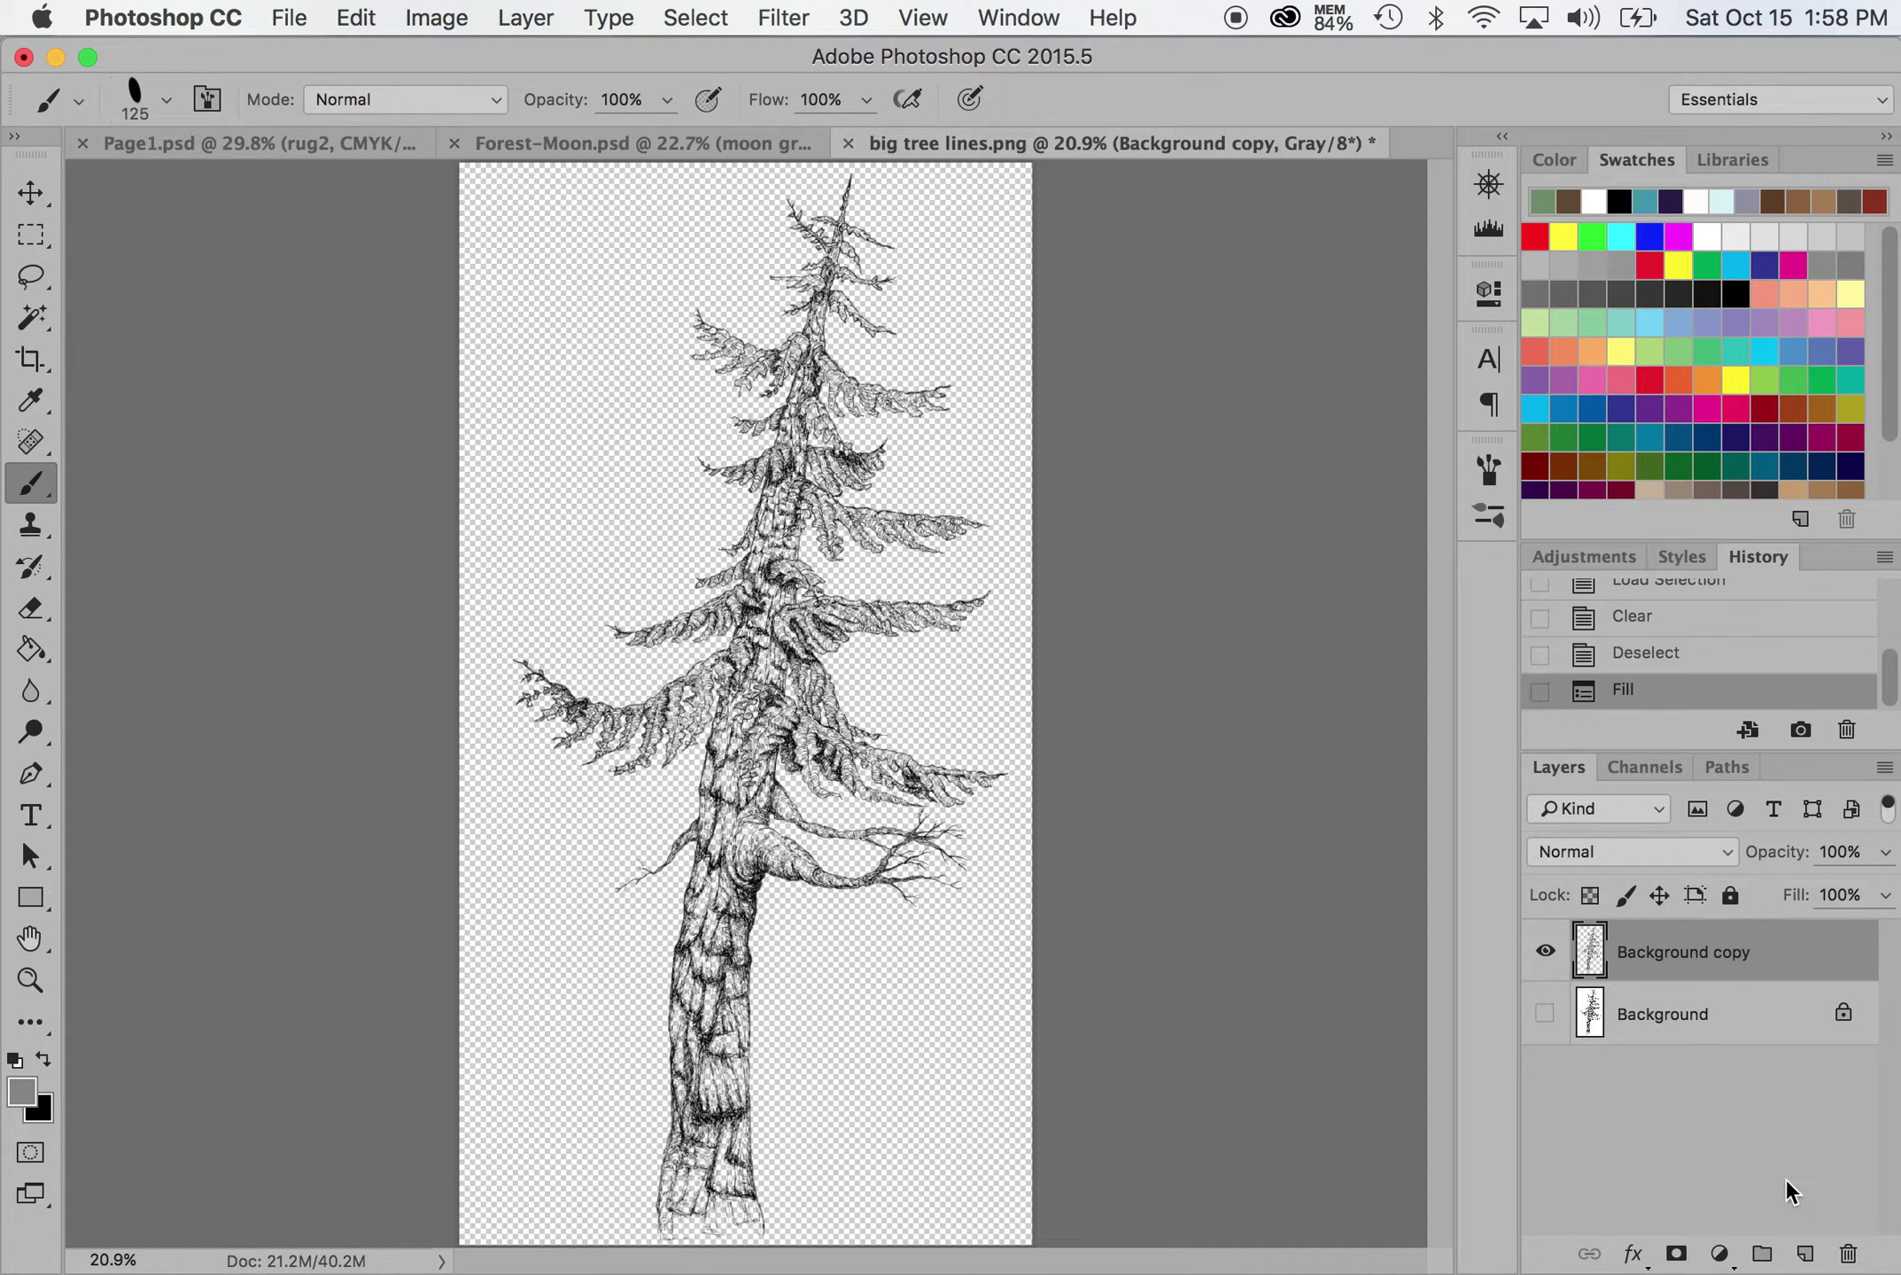
Add Layer 1 beneath Background copy and make white the foreground colour
left_click(1807, 1258)
left_click_drag(1649, 951, 1661, 1038)
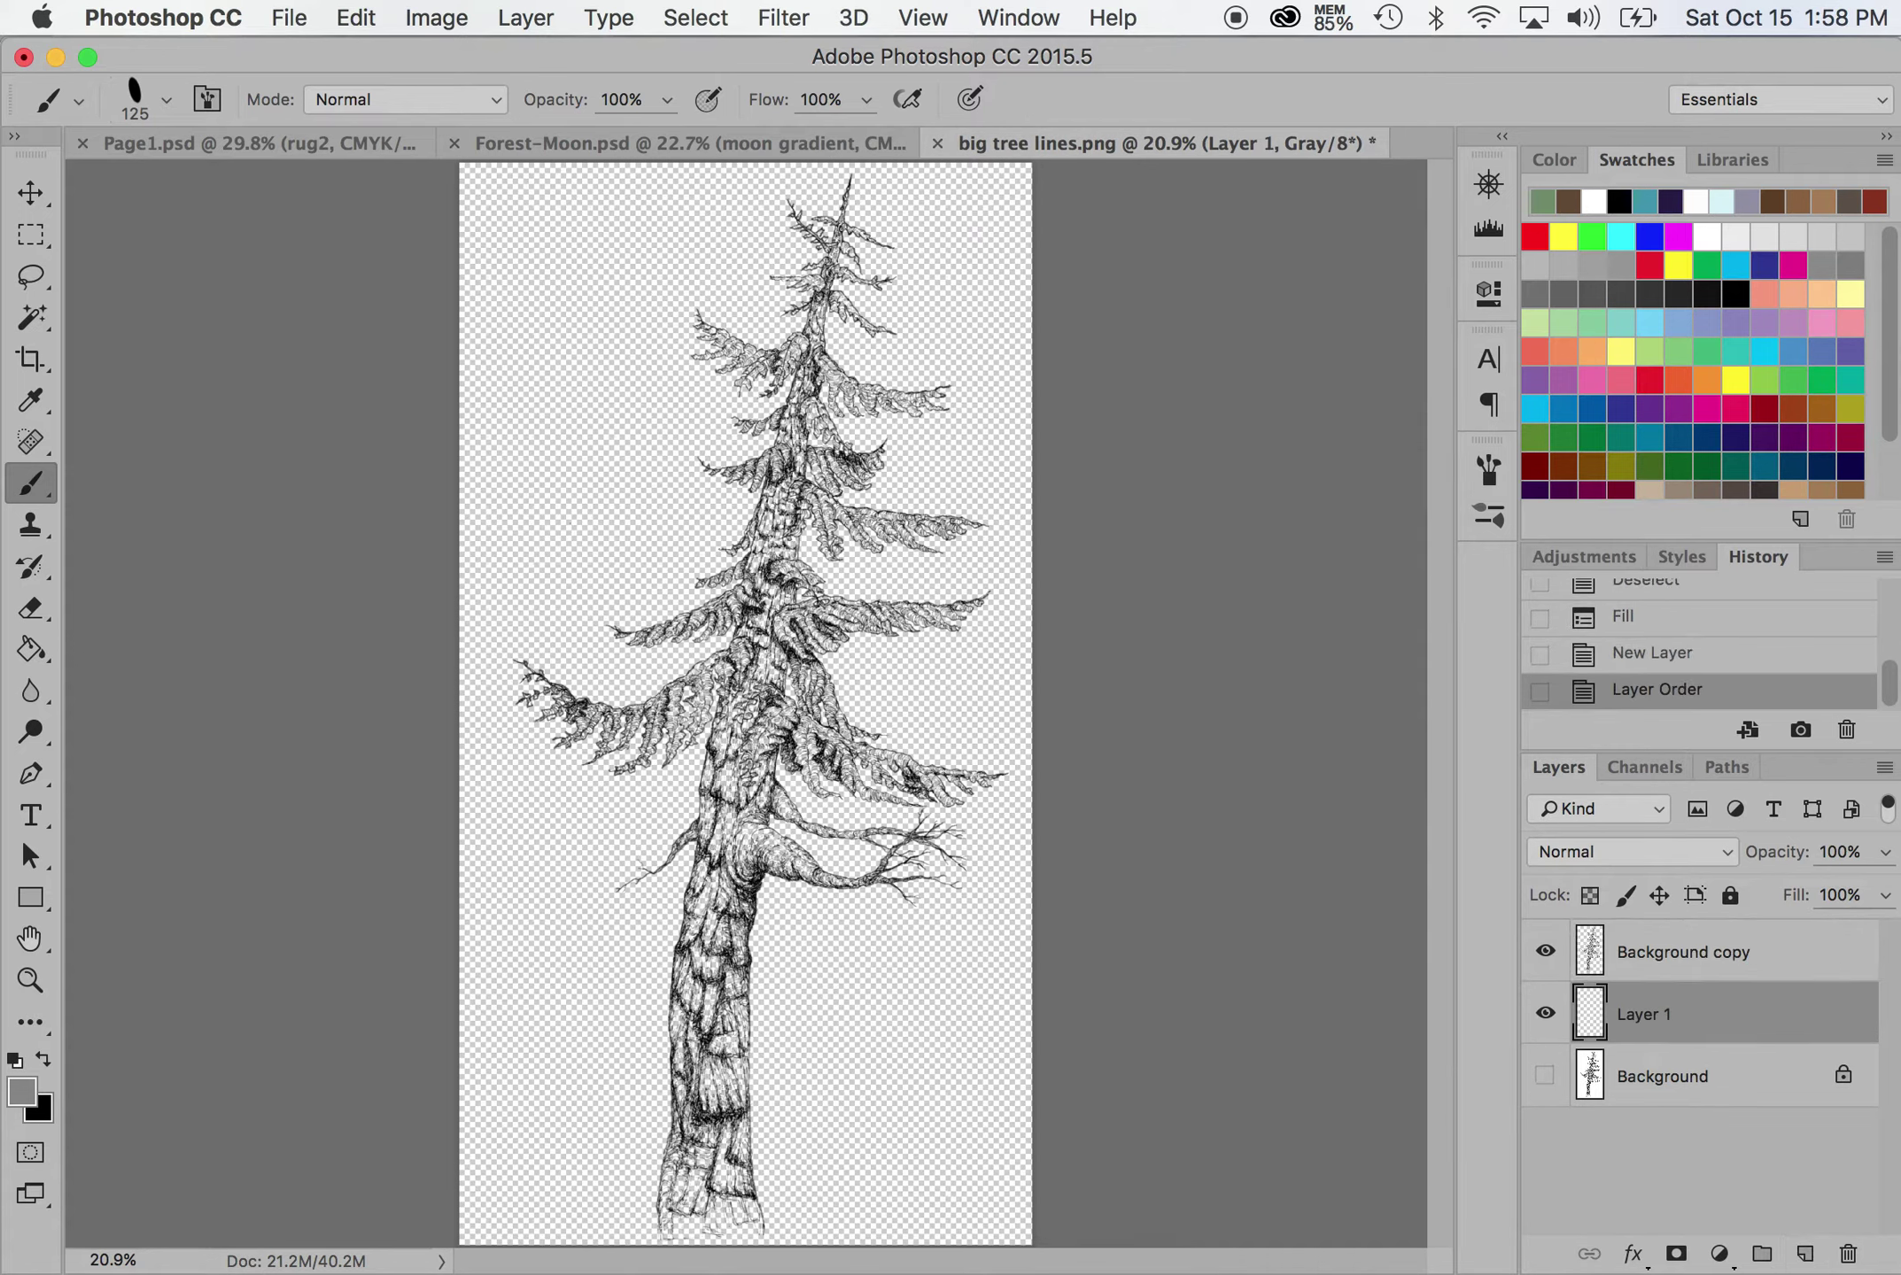
left_click(16, 1063)
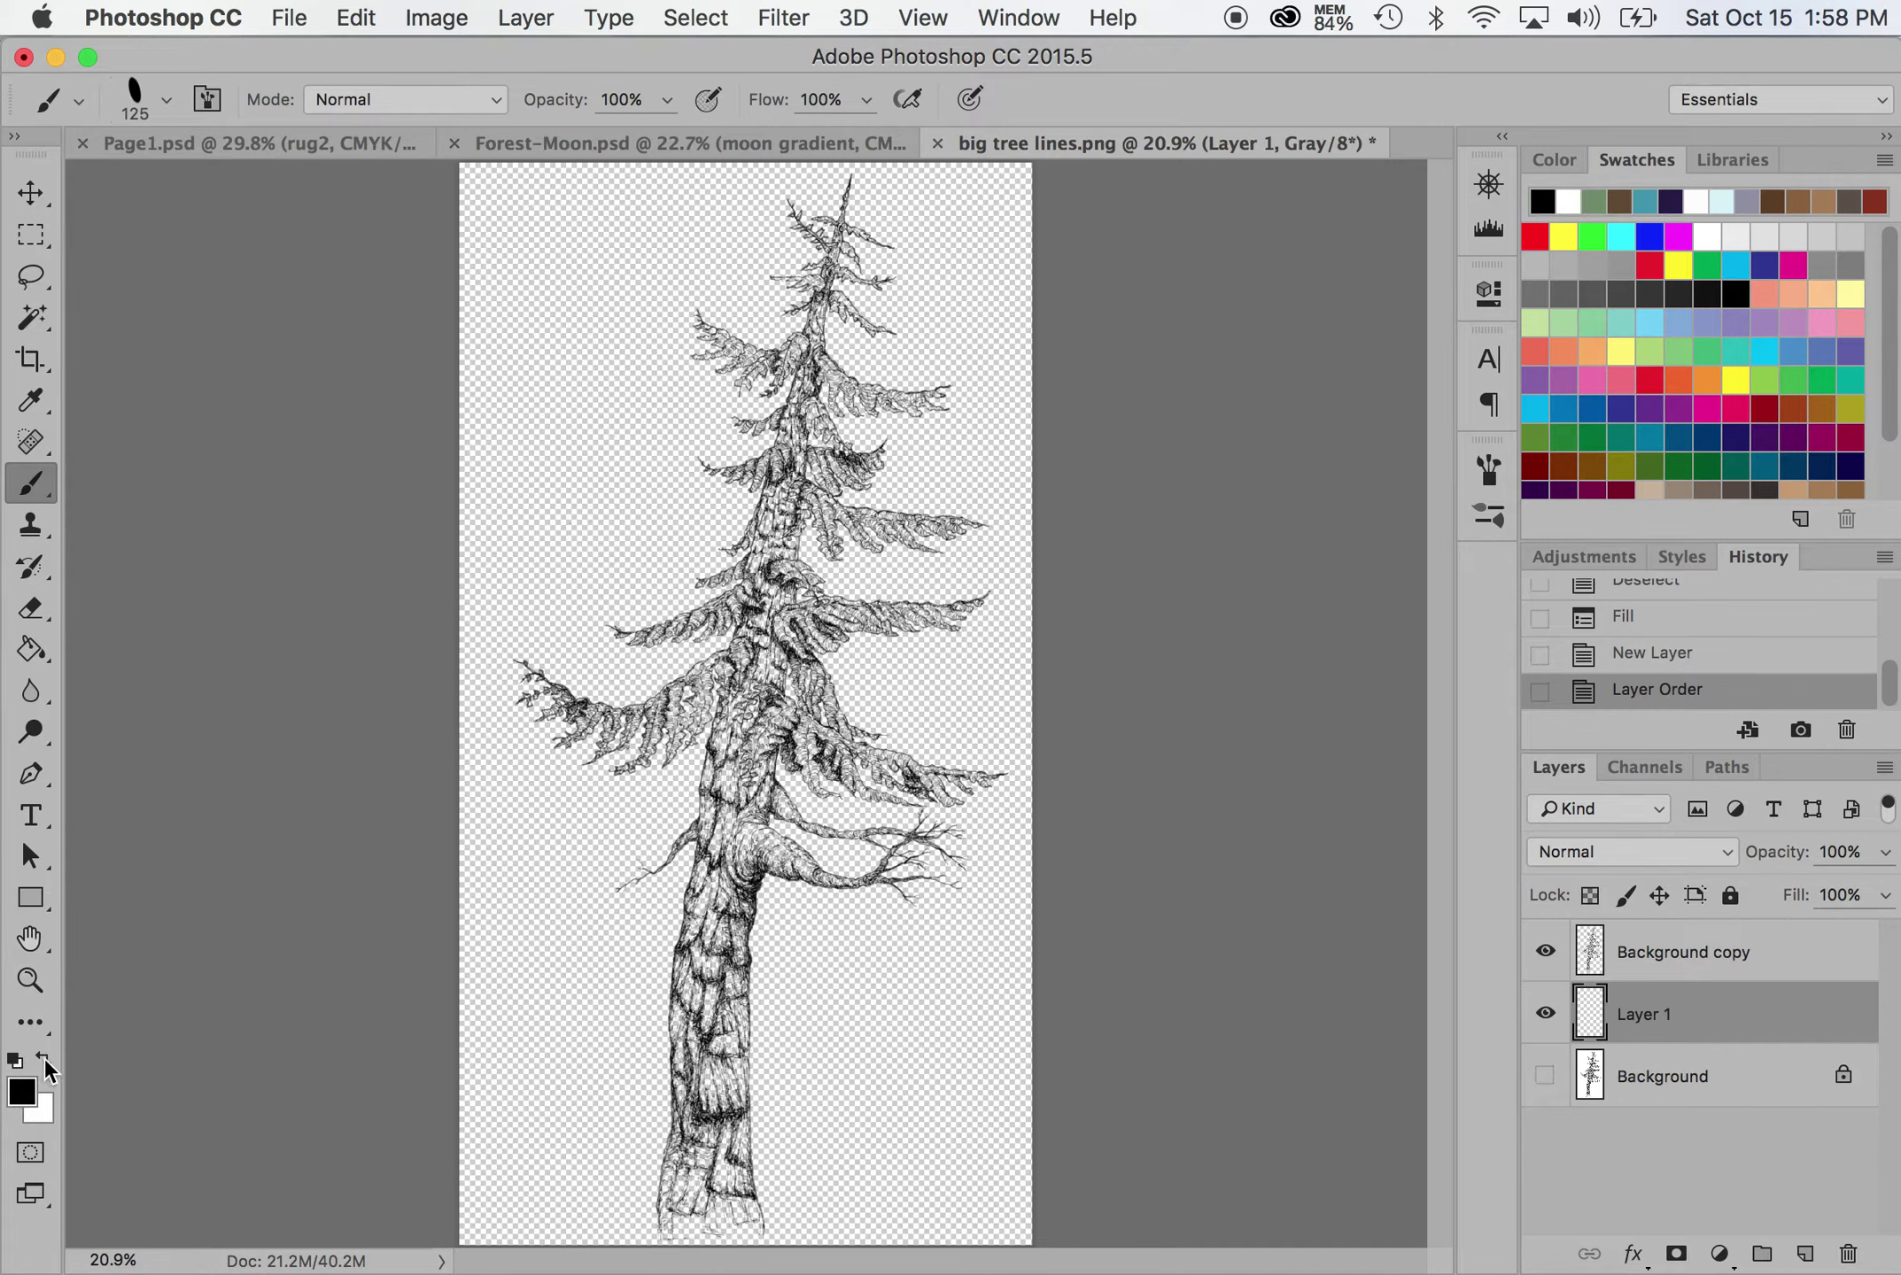
left_click(48, 1057)
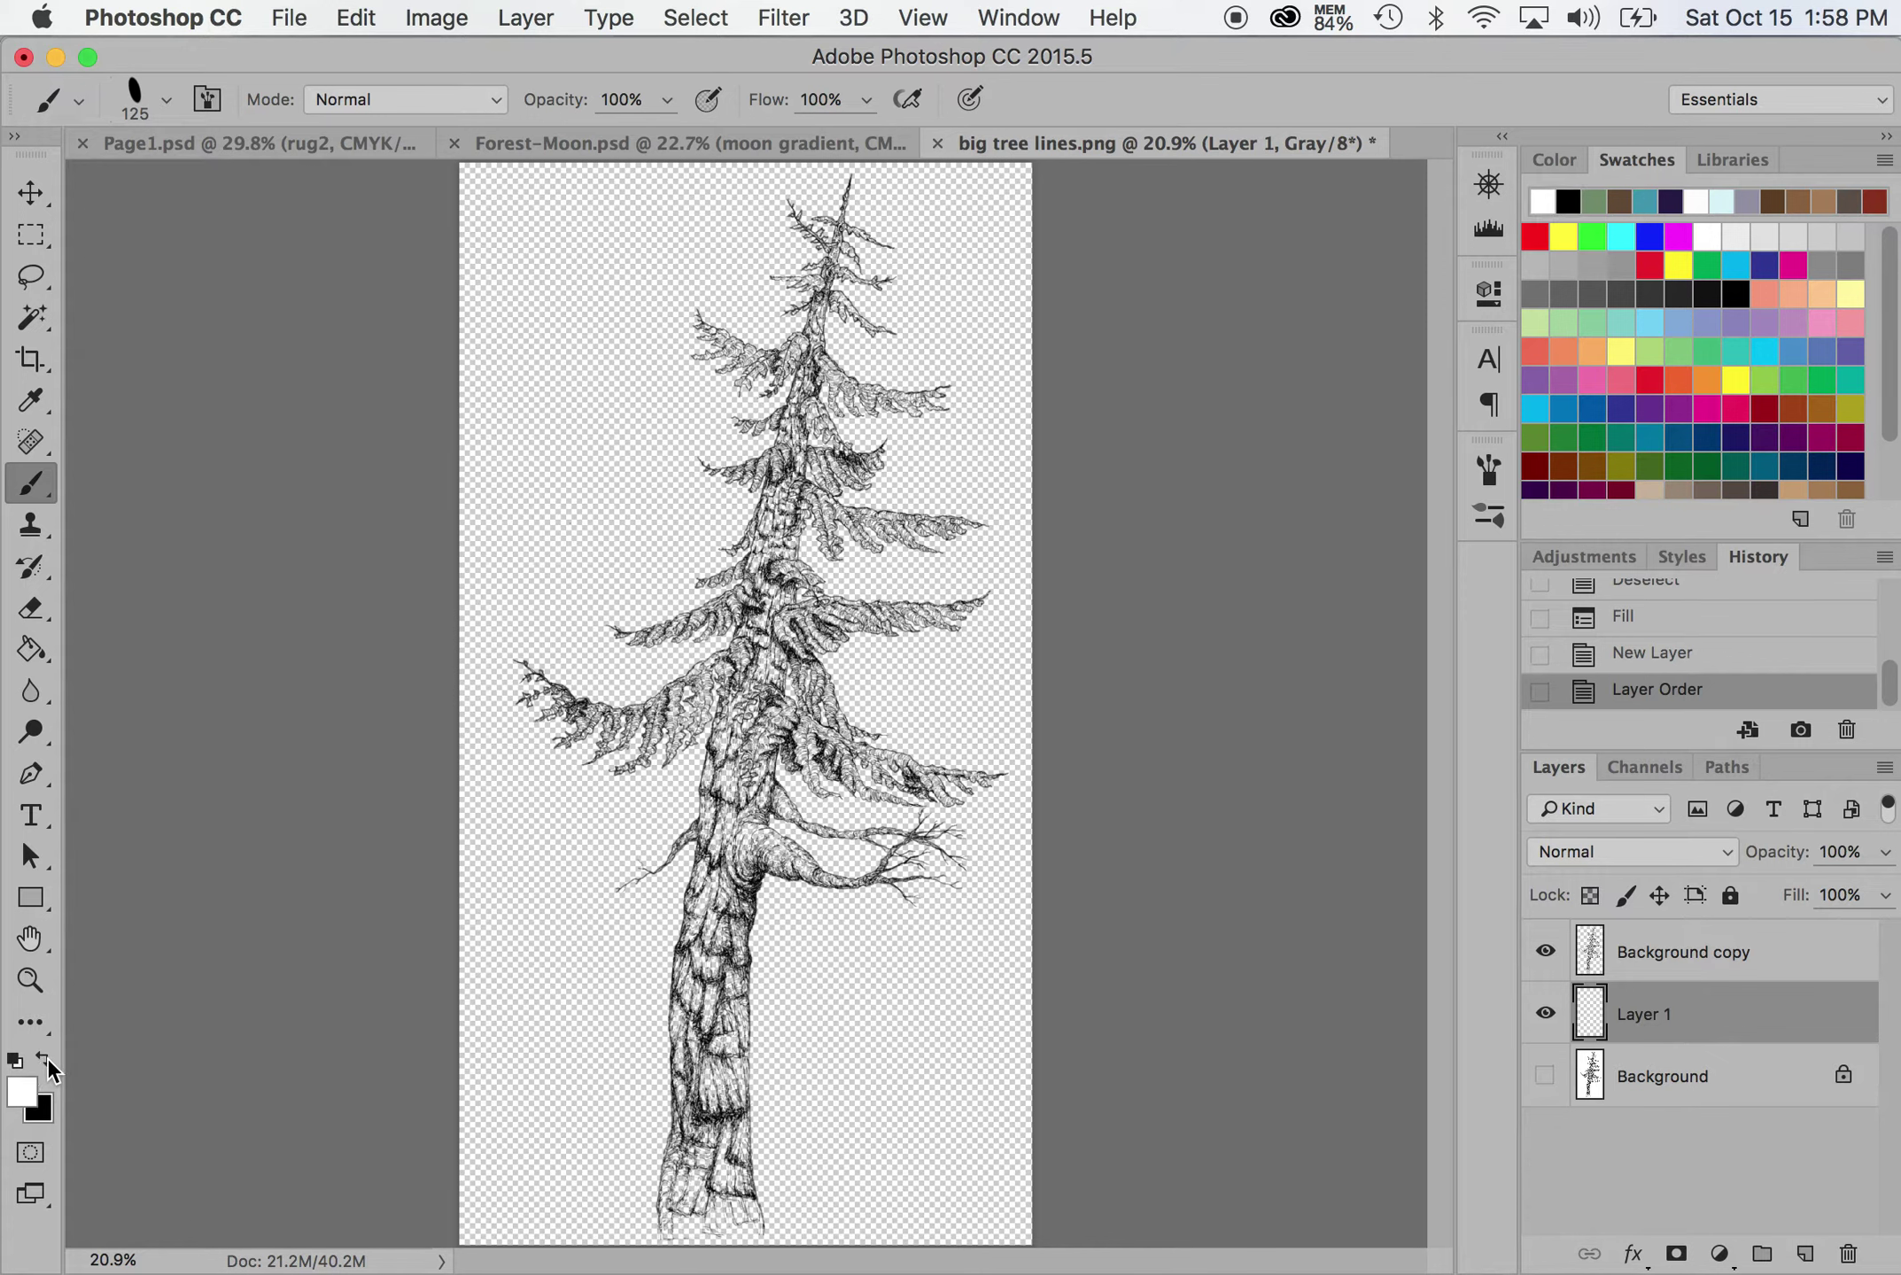
left_click(47, 1058)
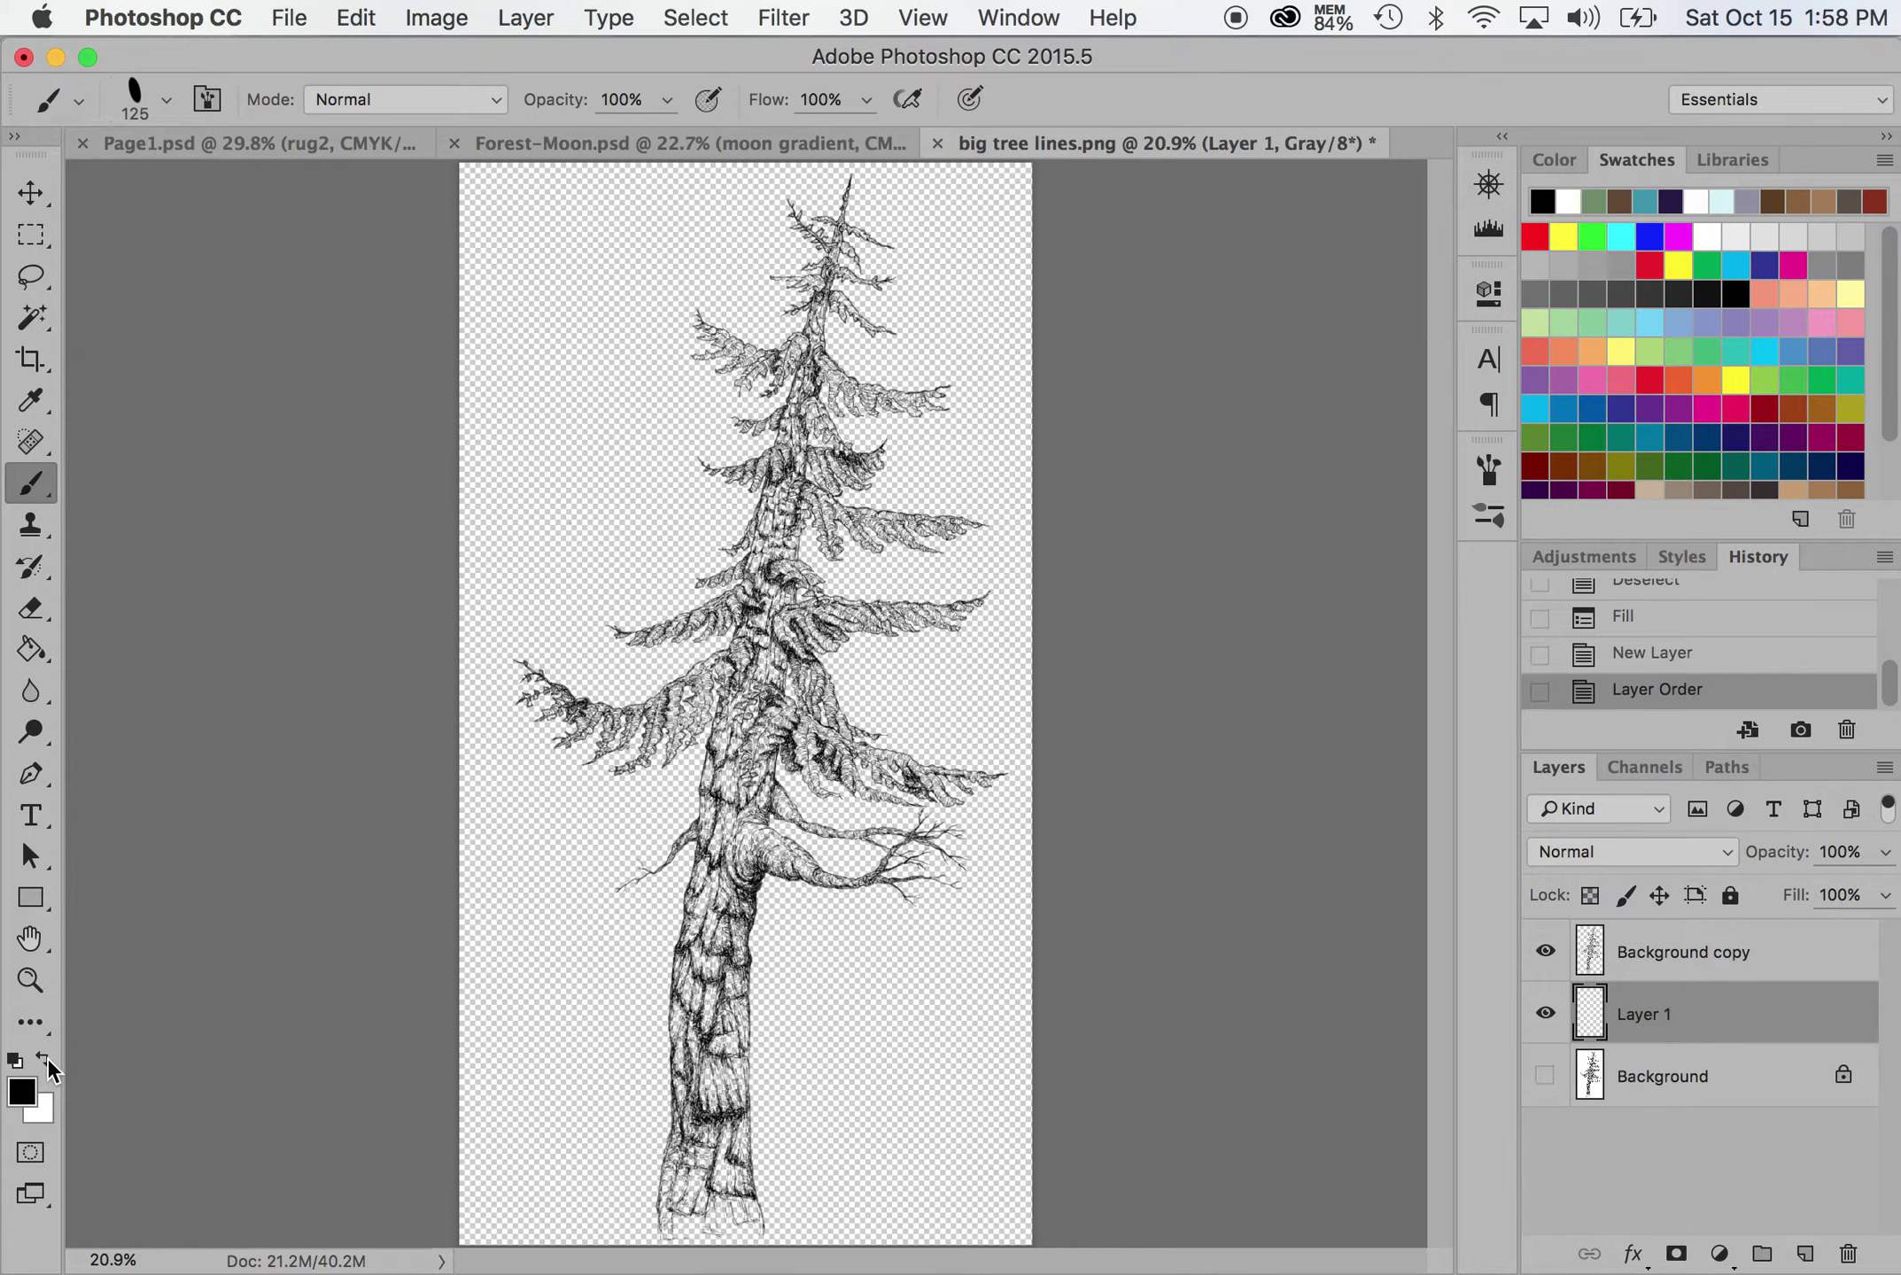
left_click(39, 648)
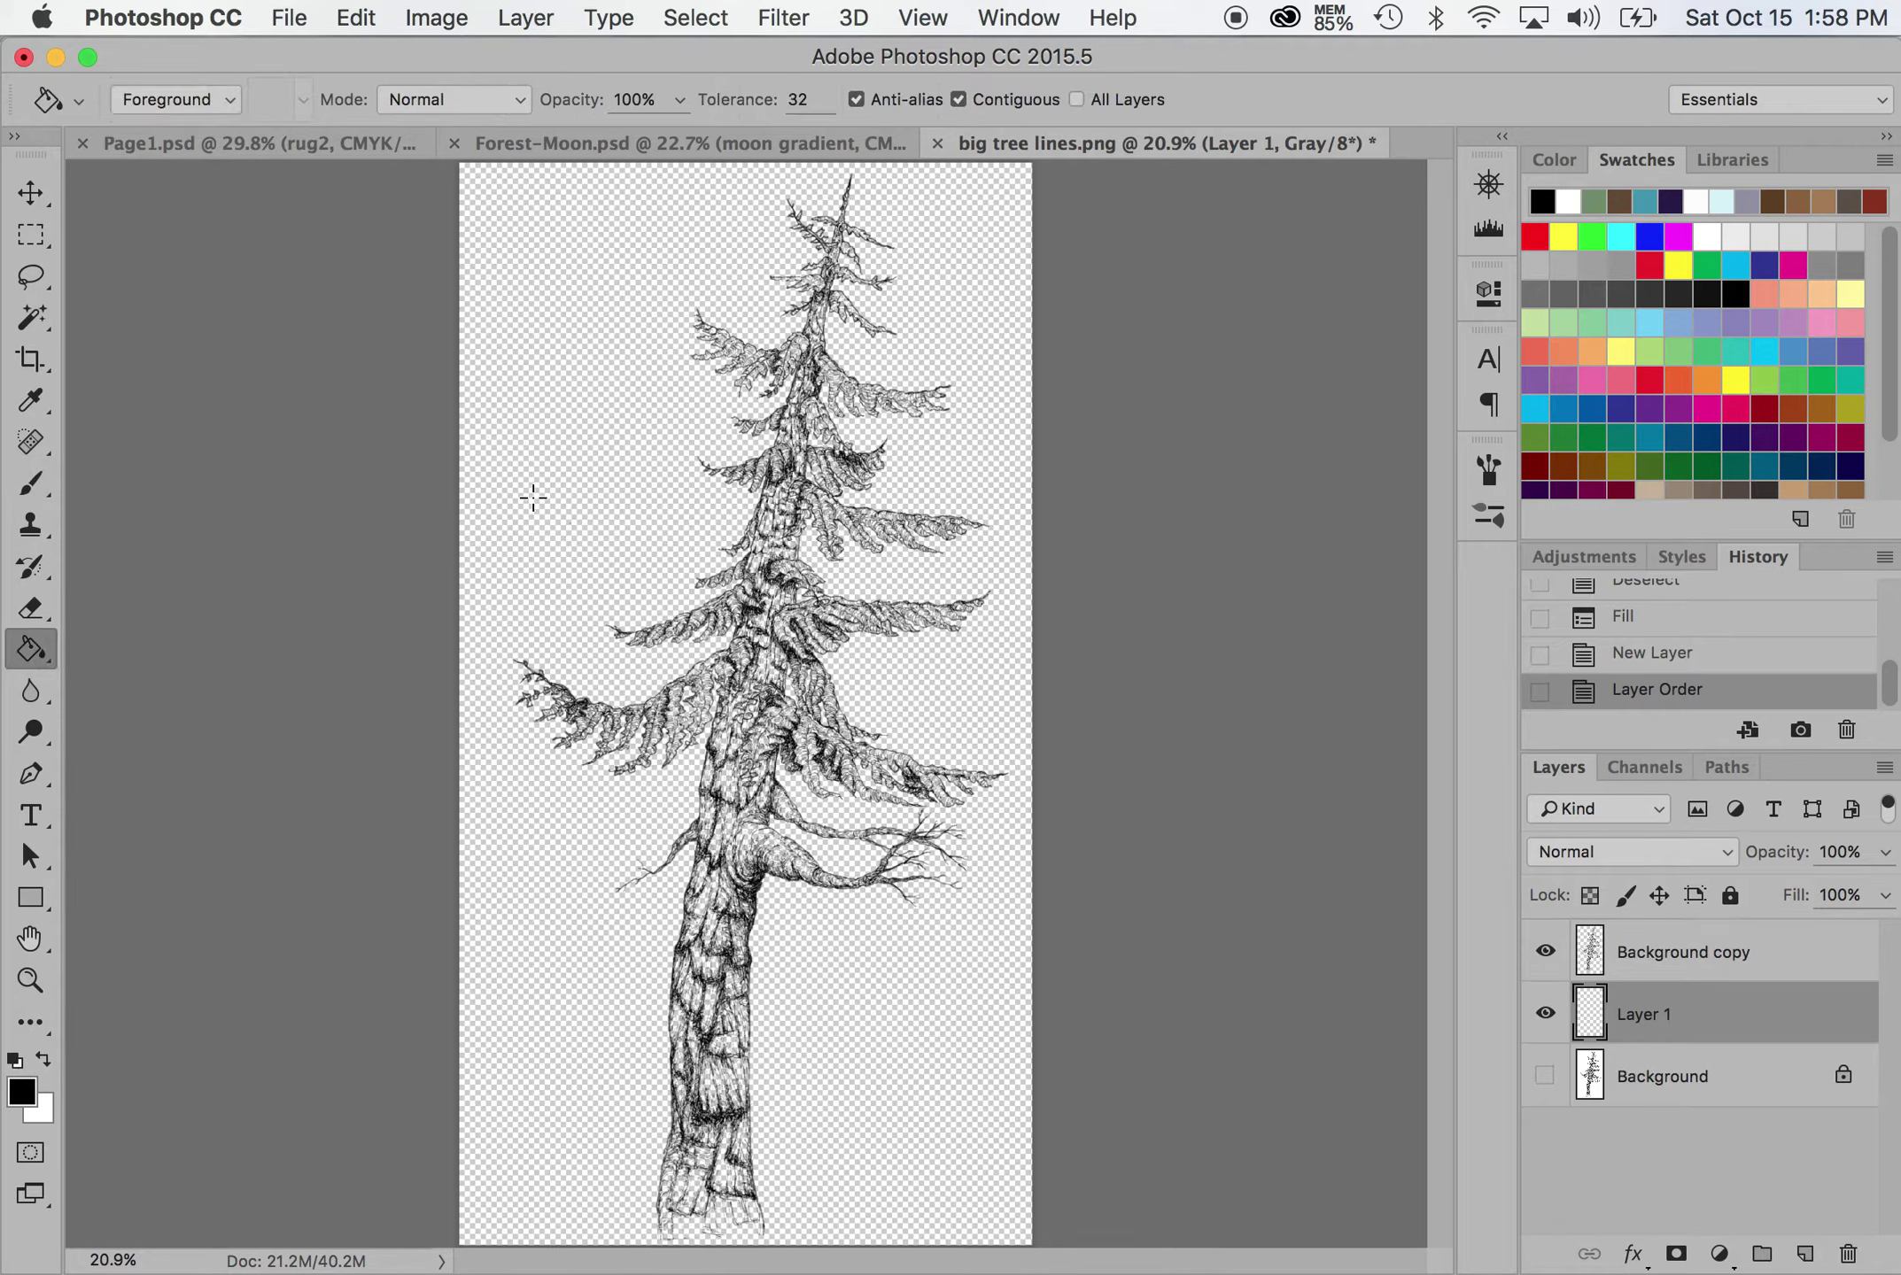
left_click(556, 511)
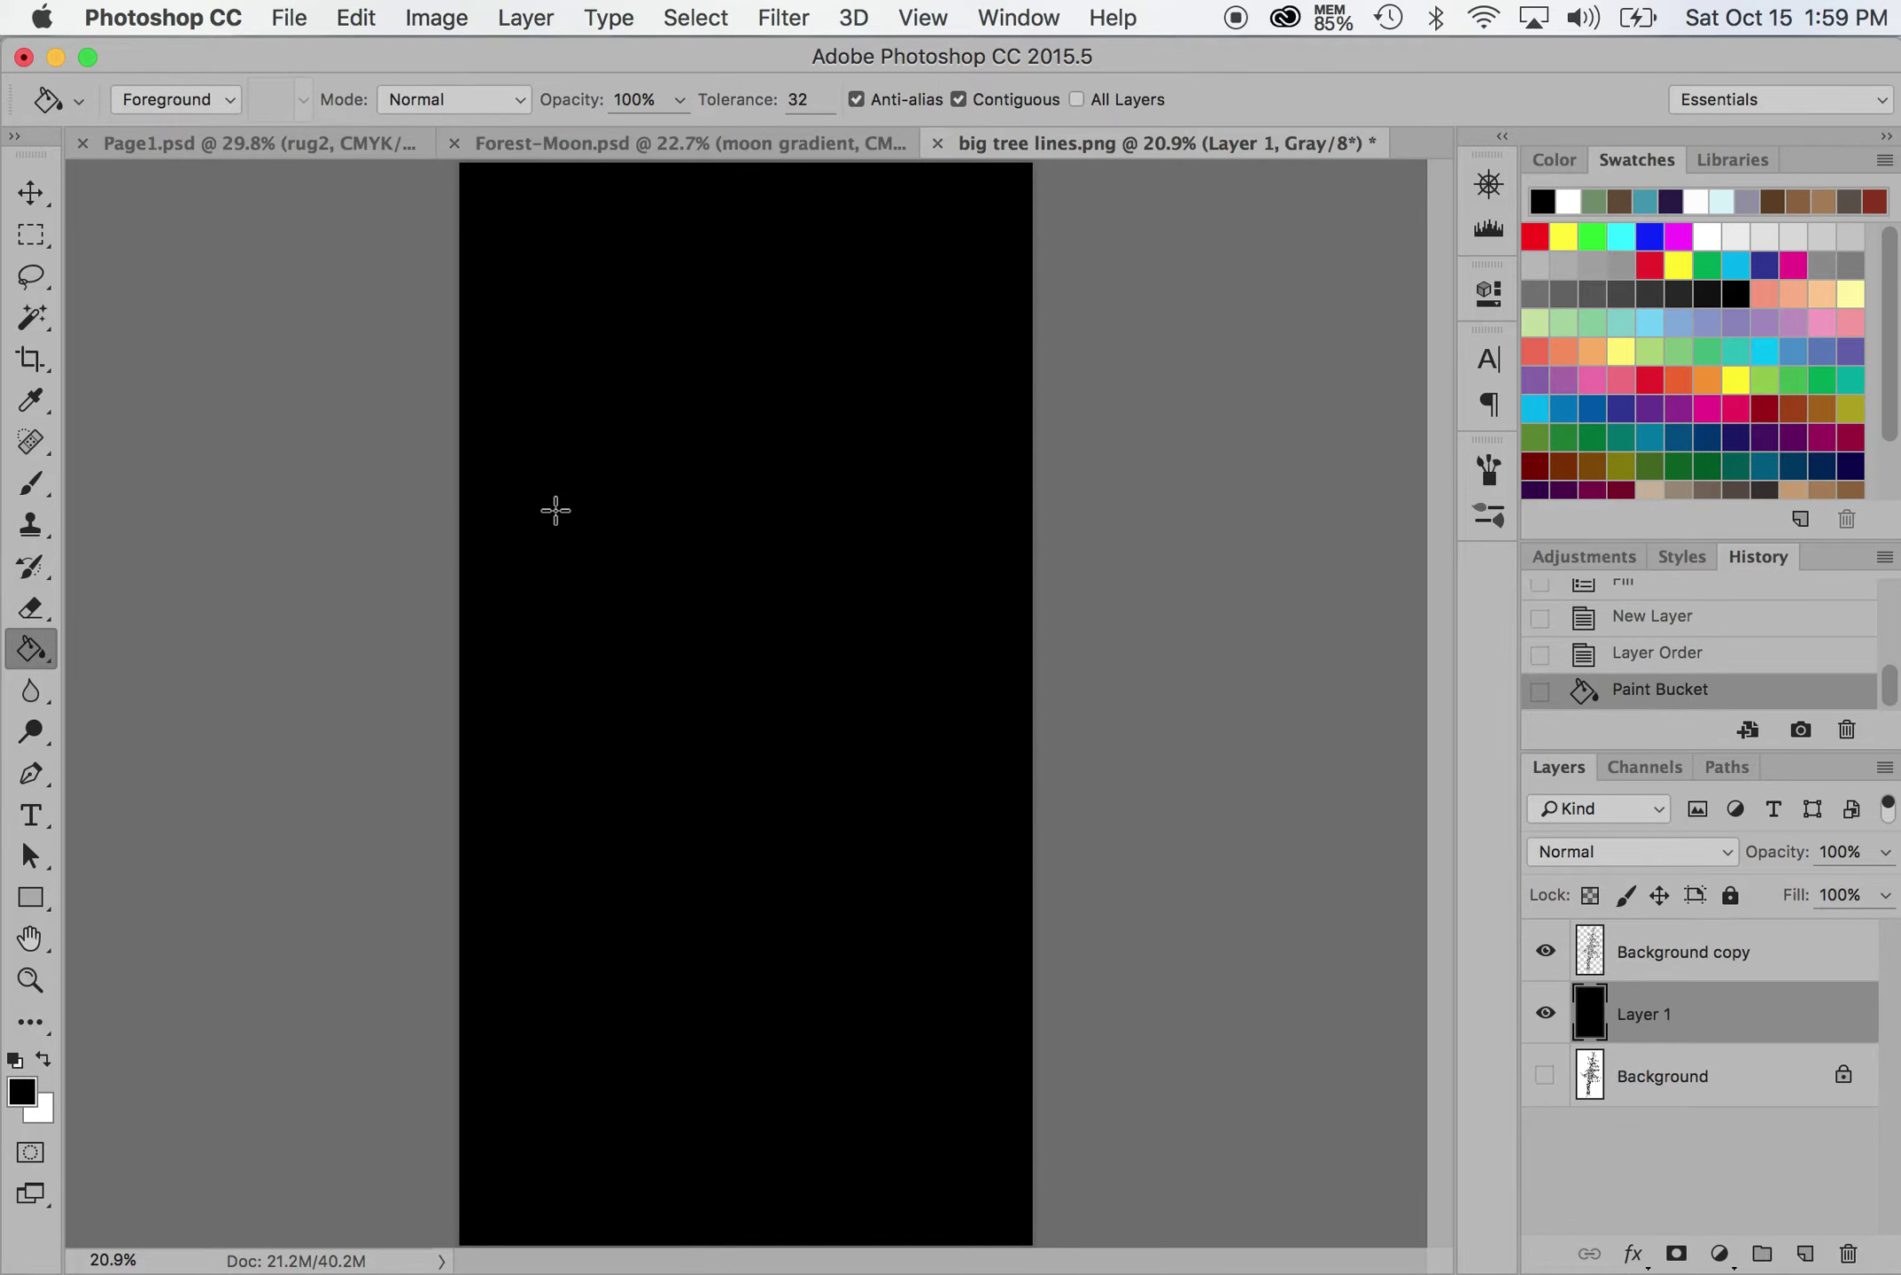
key("super+z")
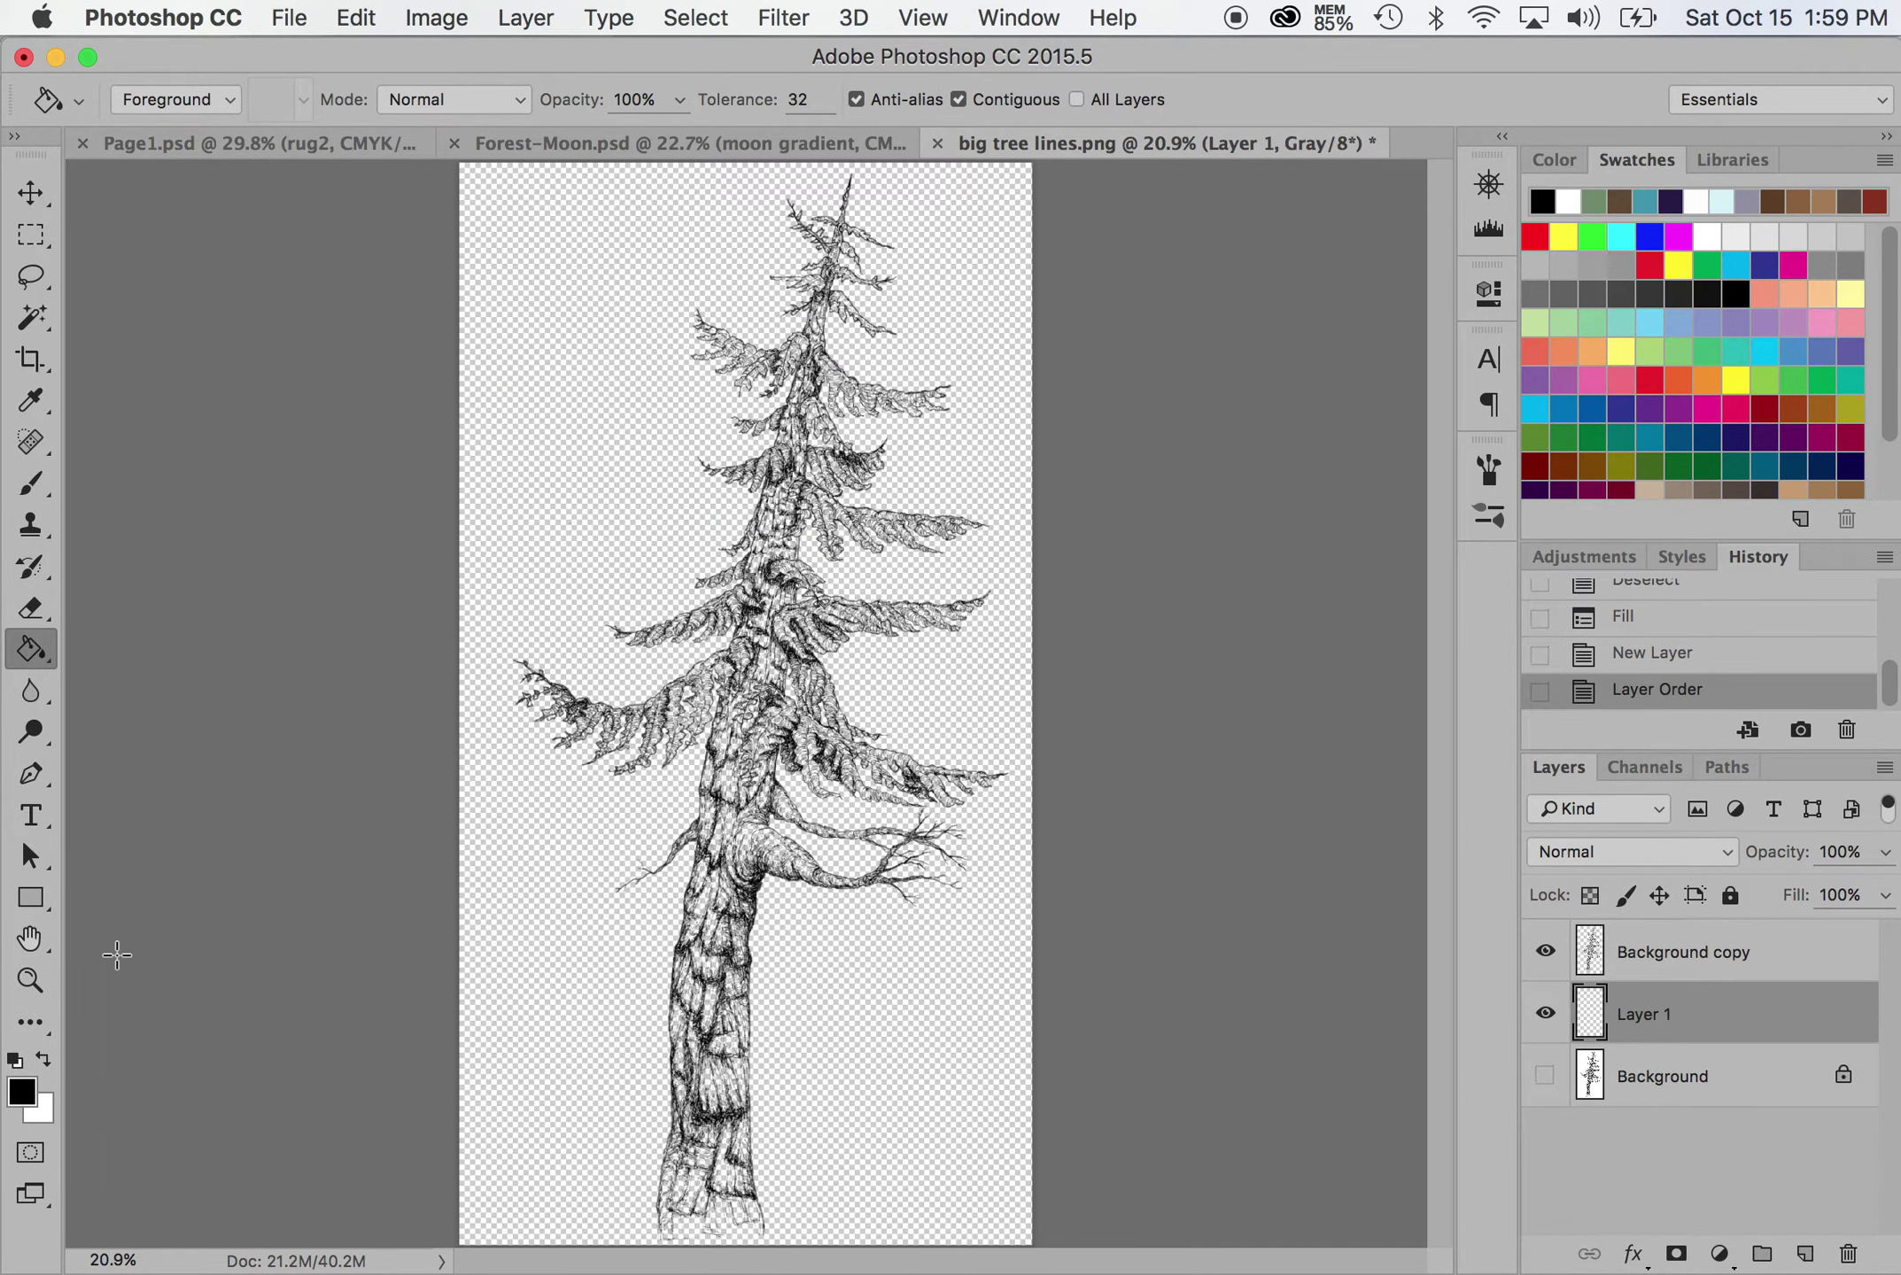
left_click(44, 1054)
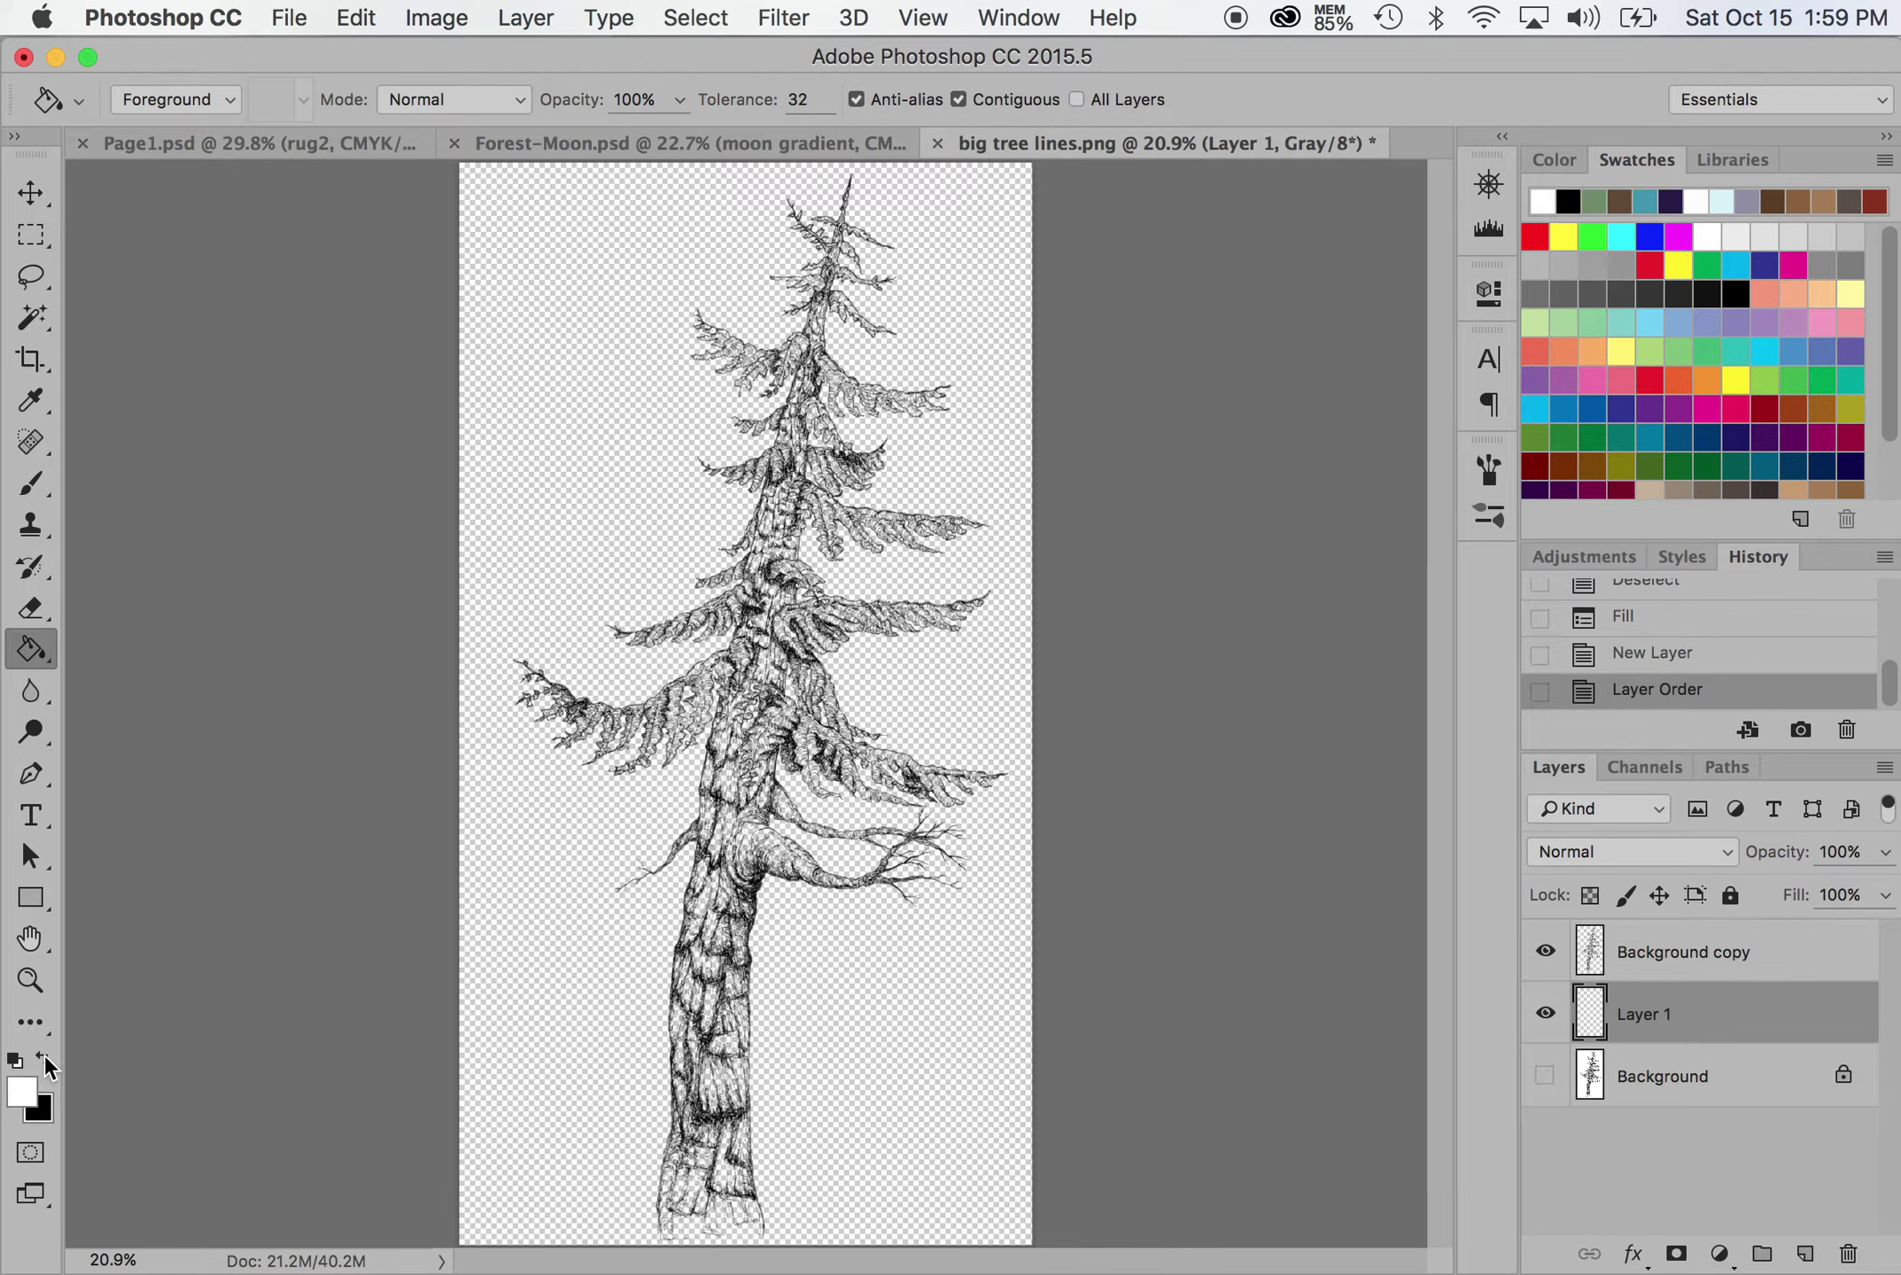
Fill Layer 1 with white, add an empty Layer 2 above it, and pick dark brown
left_click(589, 542)
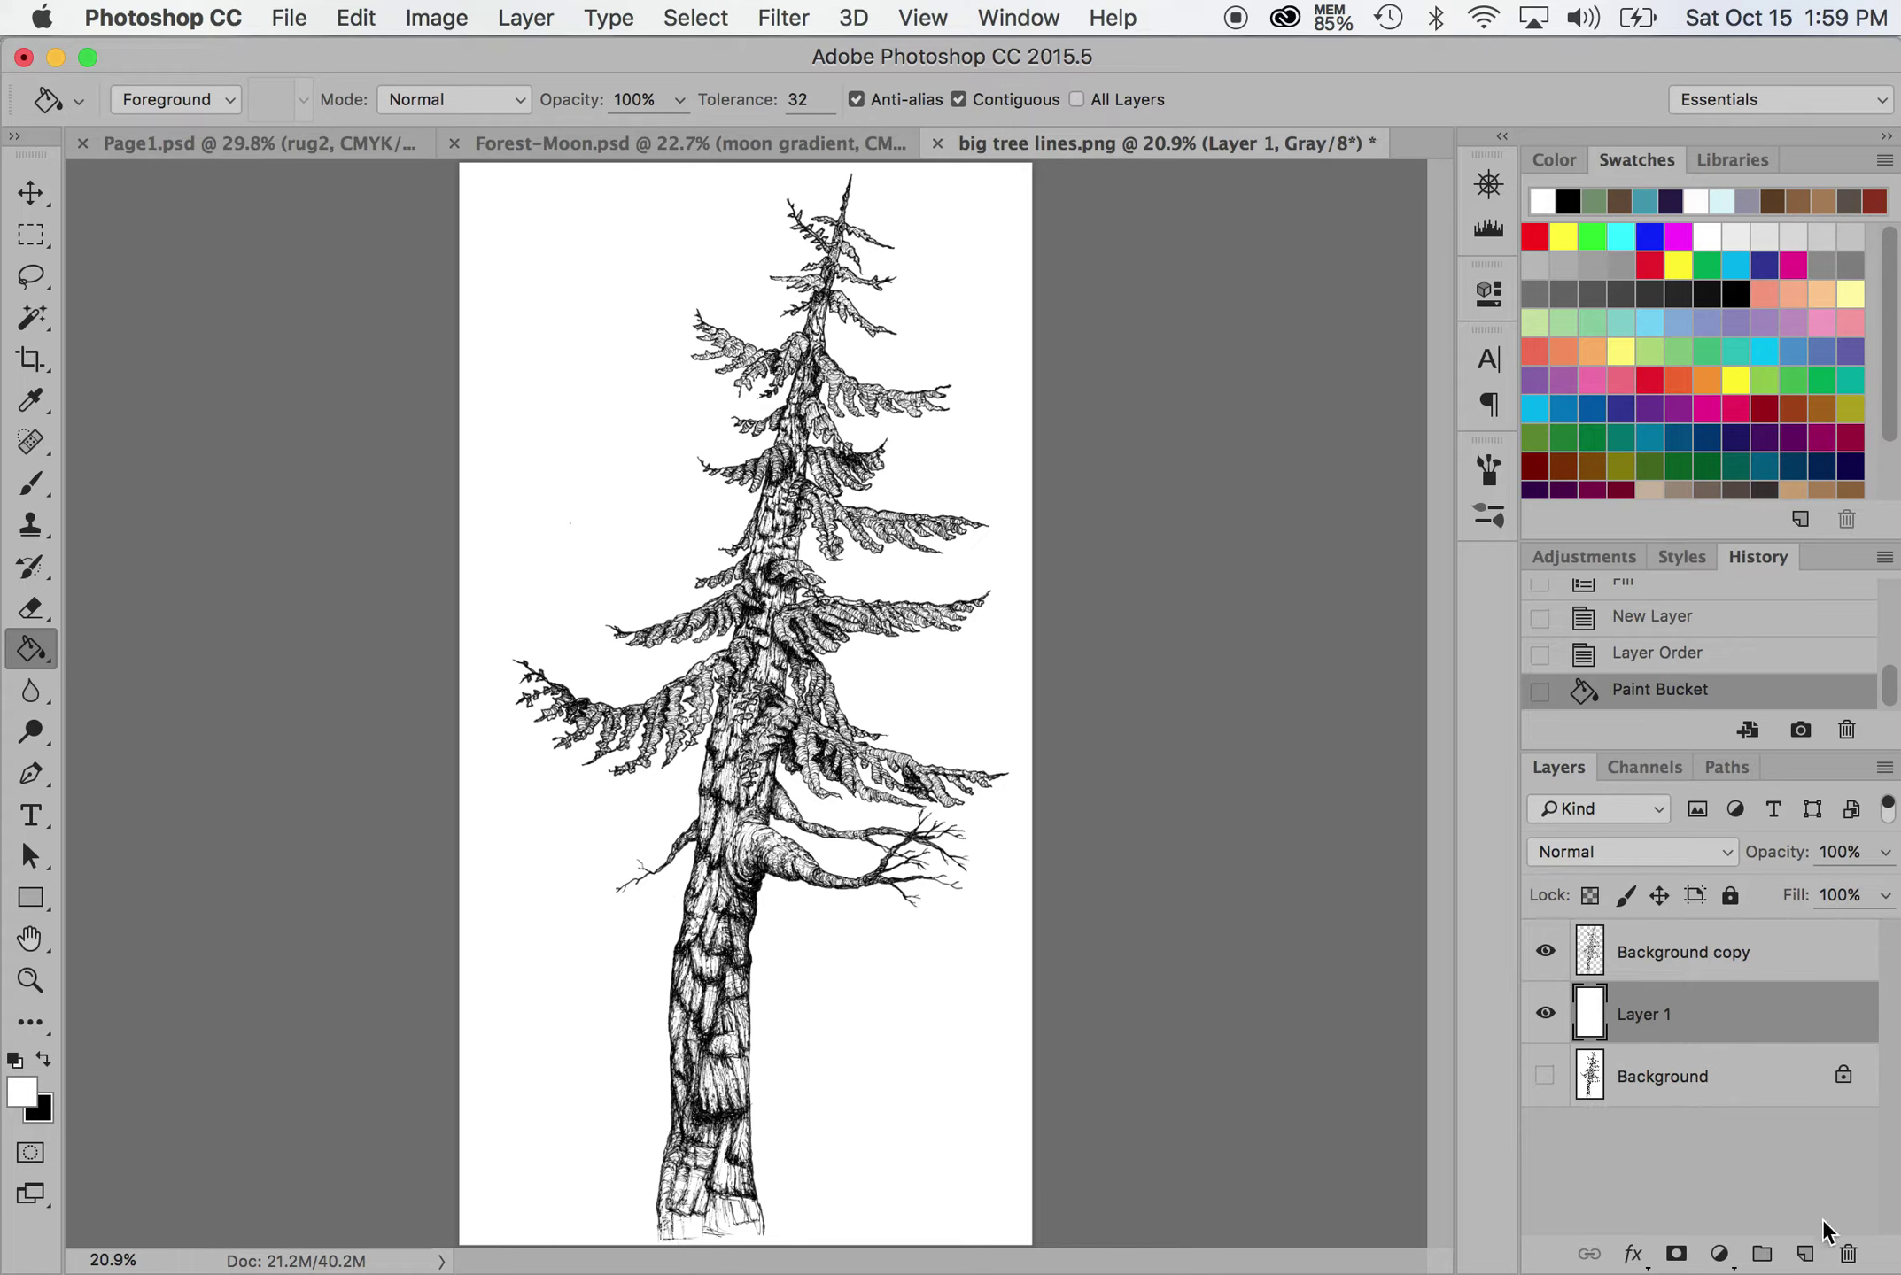
left_click(1805, 1255)
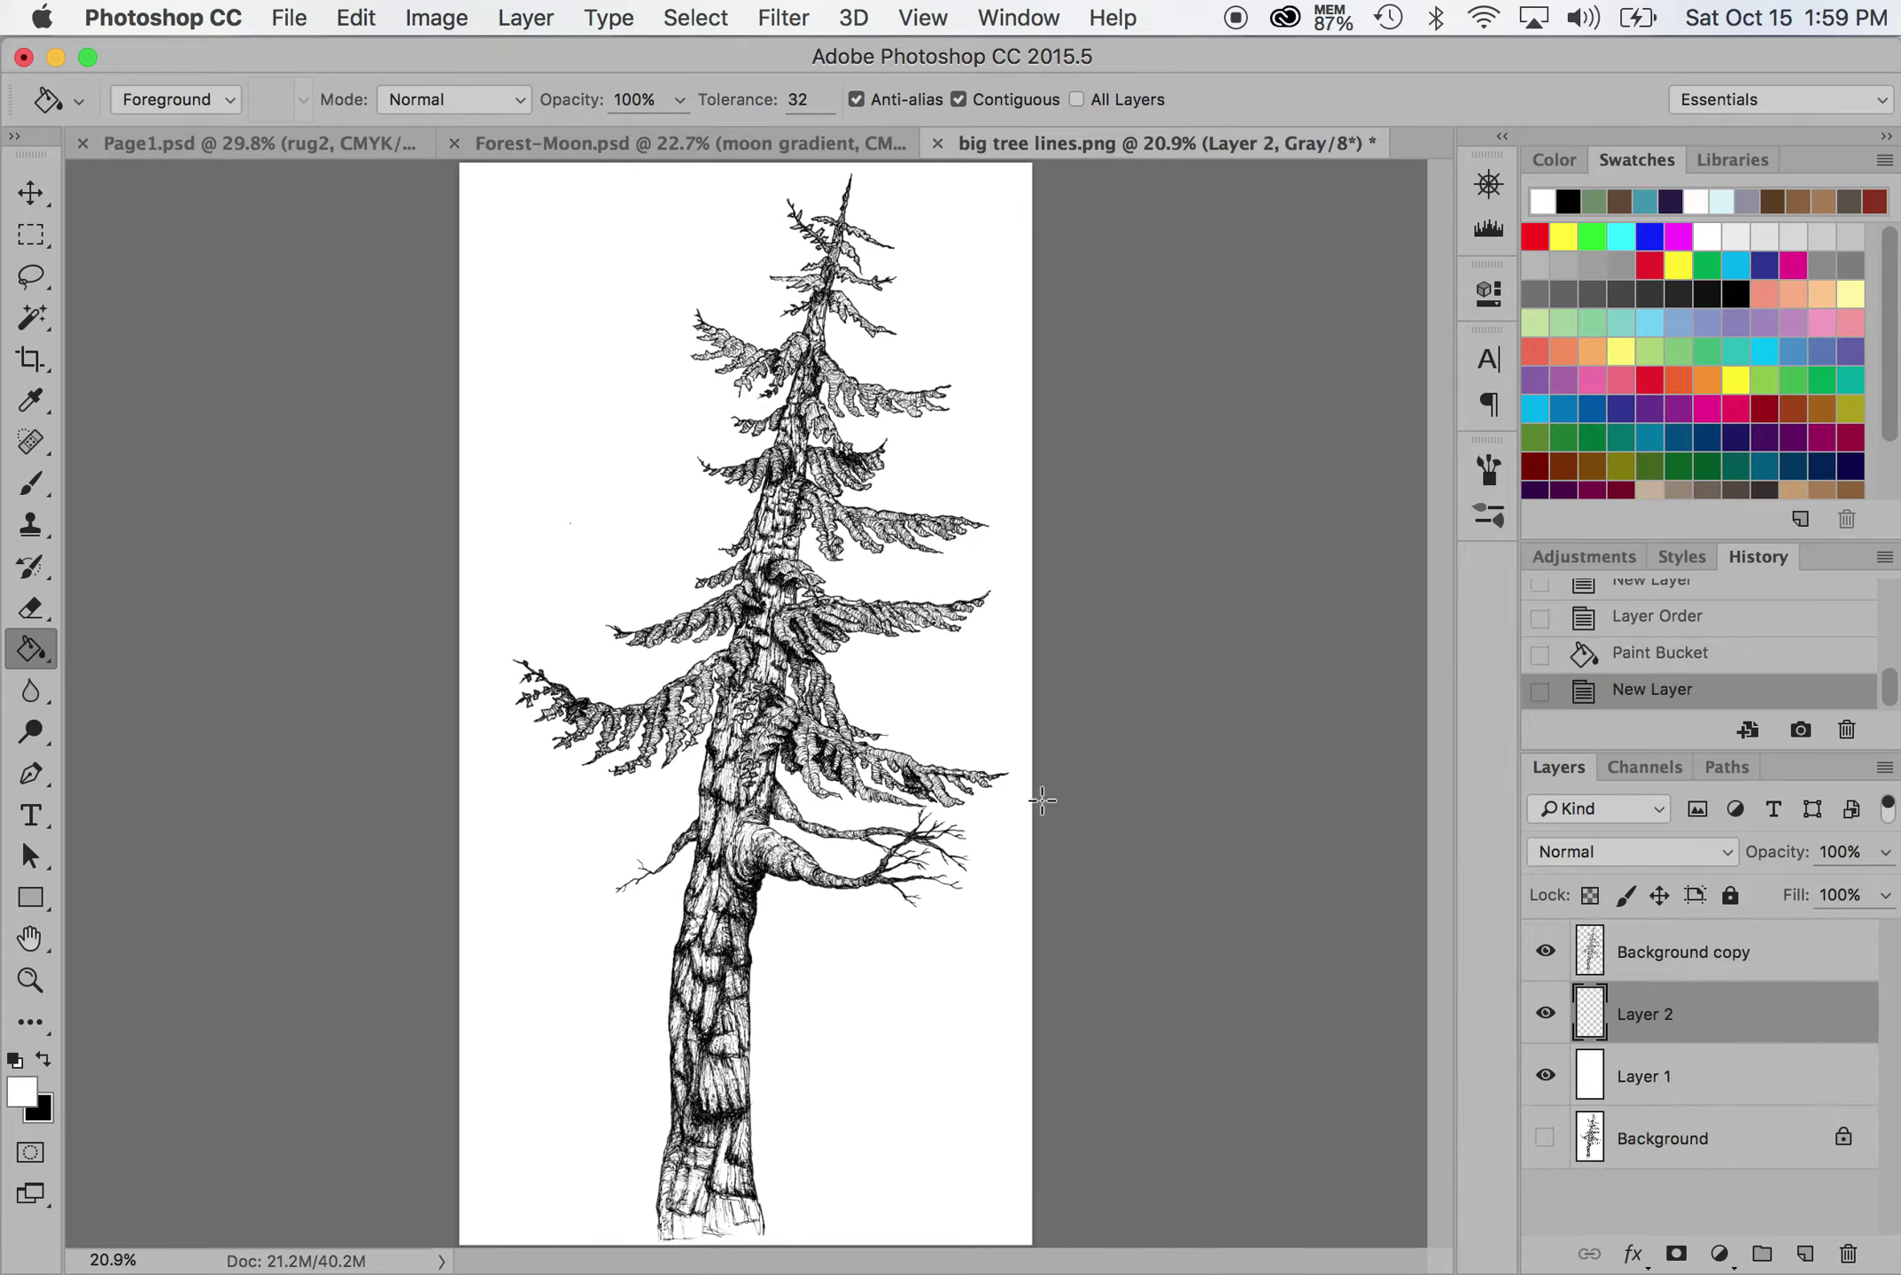
left_click(1778, 204)
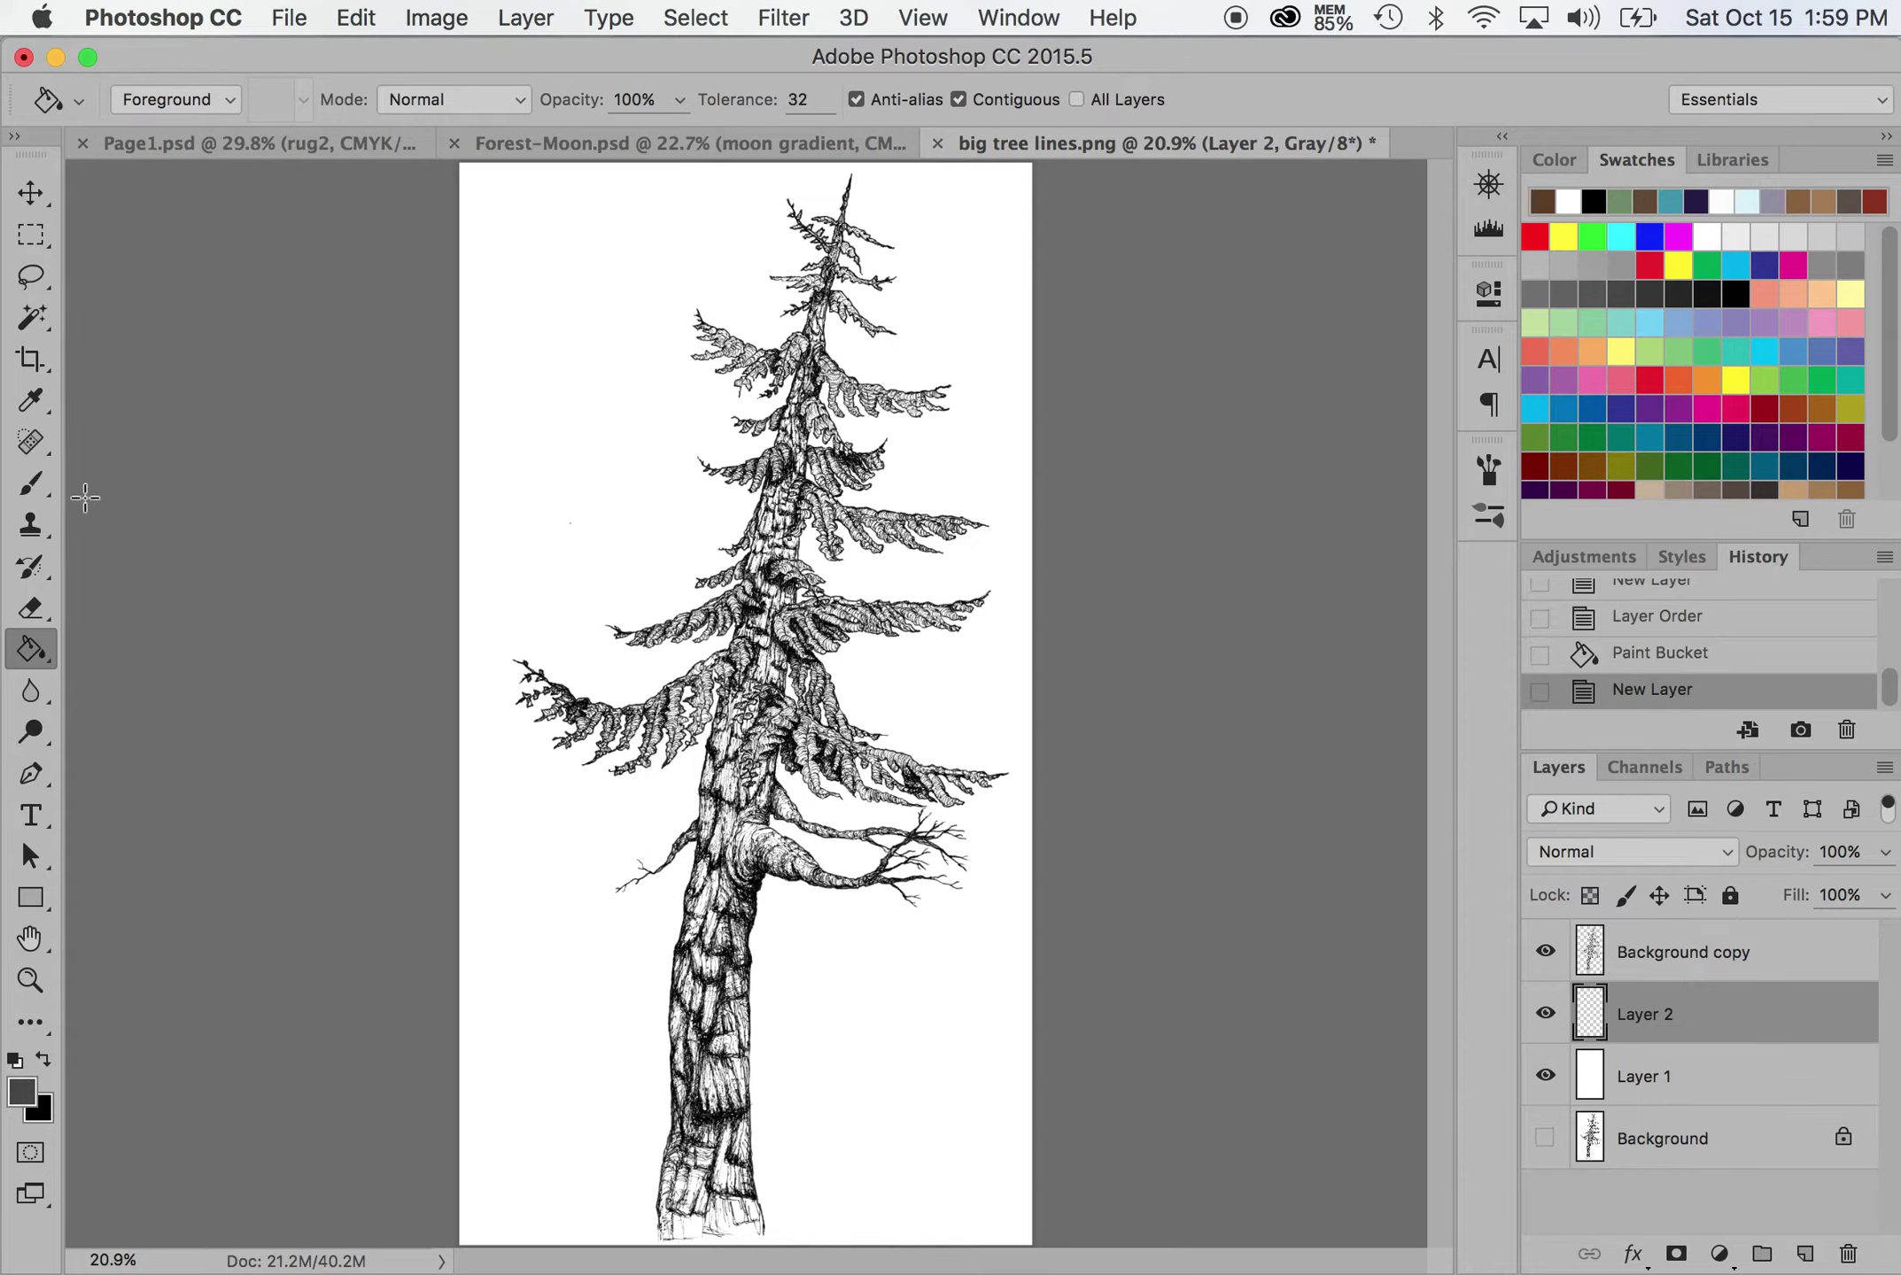
left_click(30, 485)
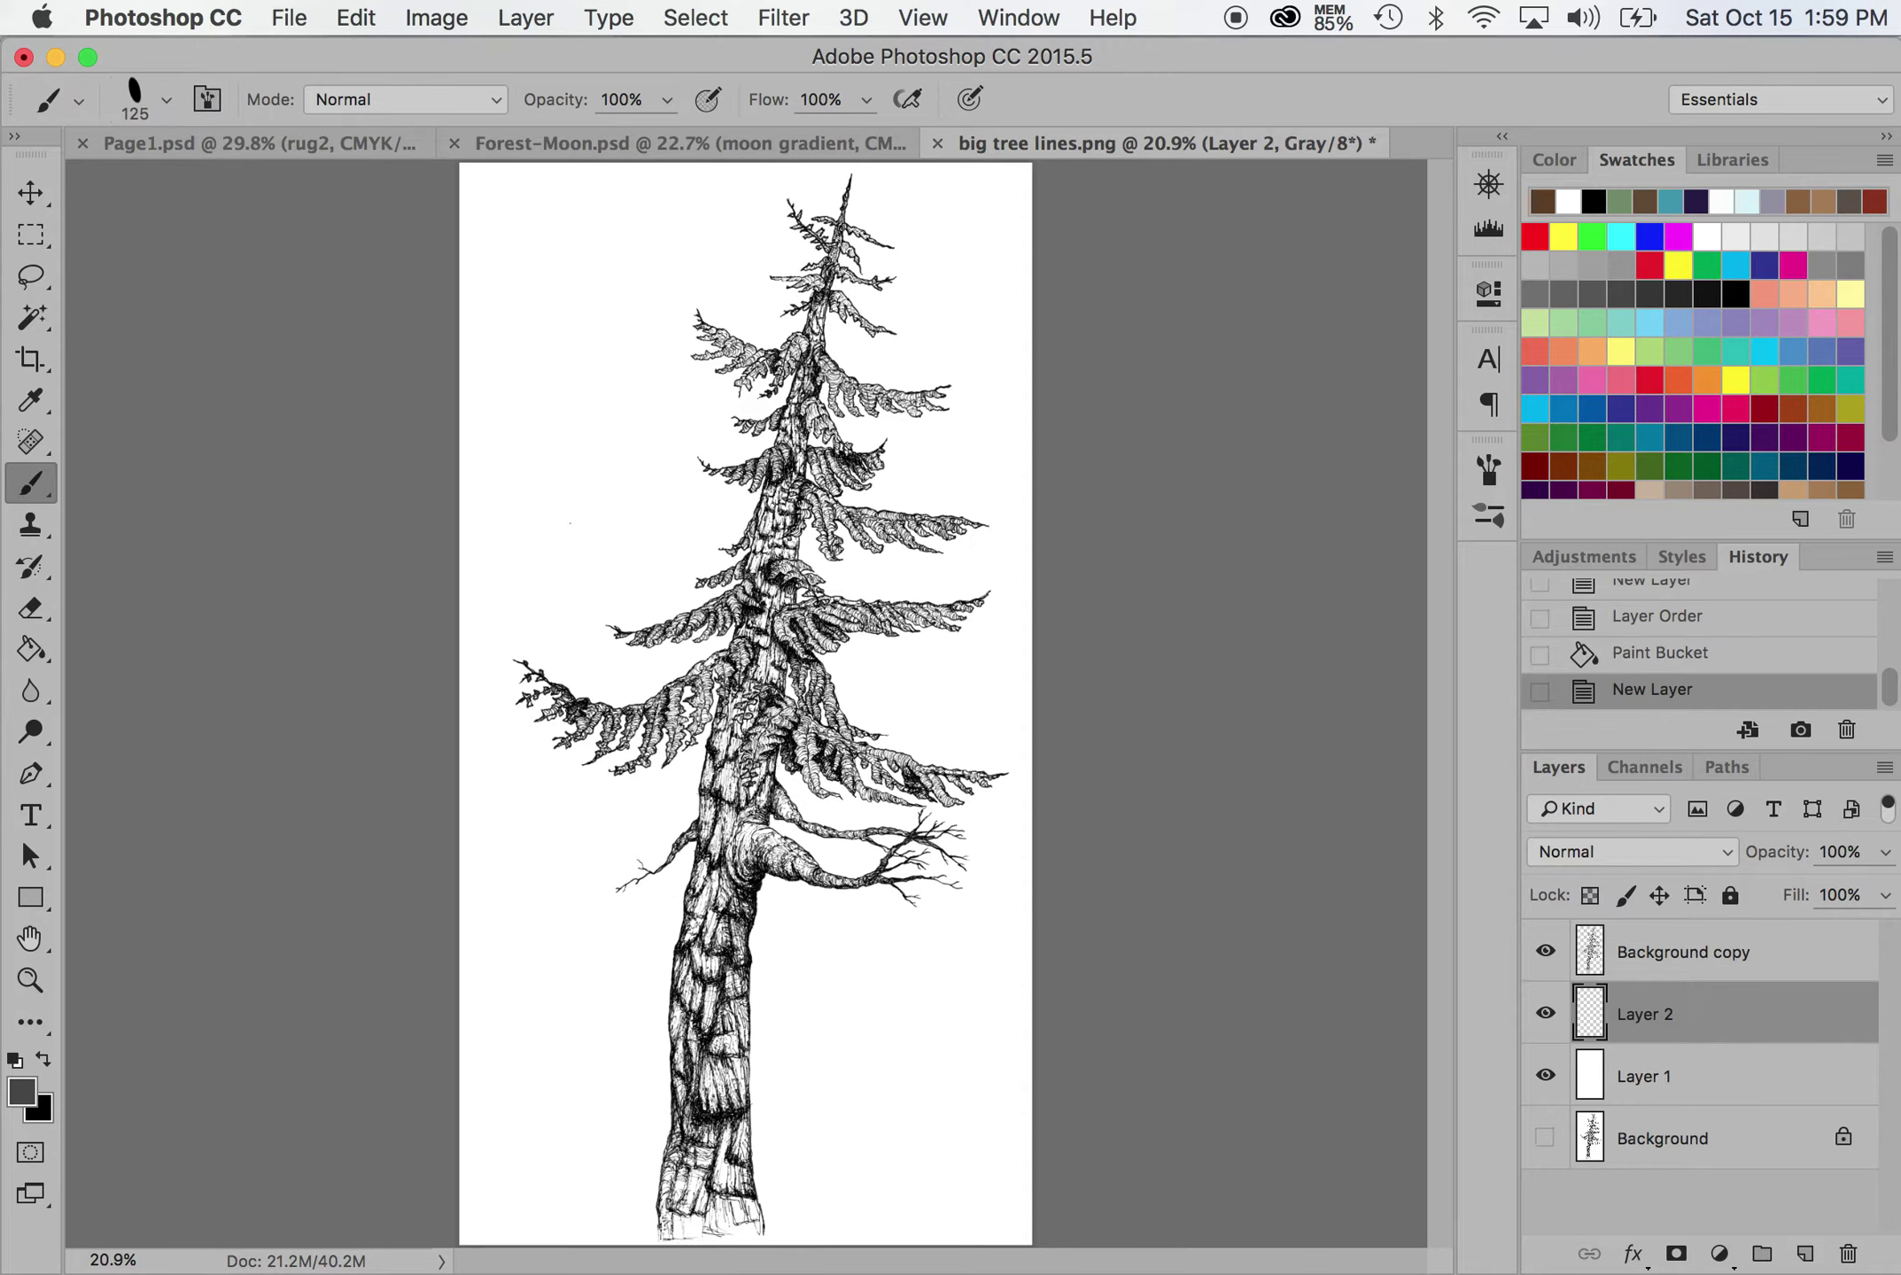
left_click_drag(560, 471, 636, 472)
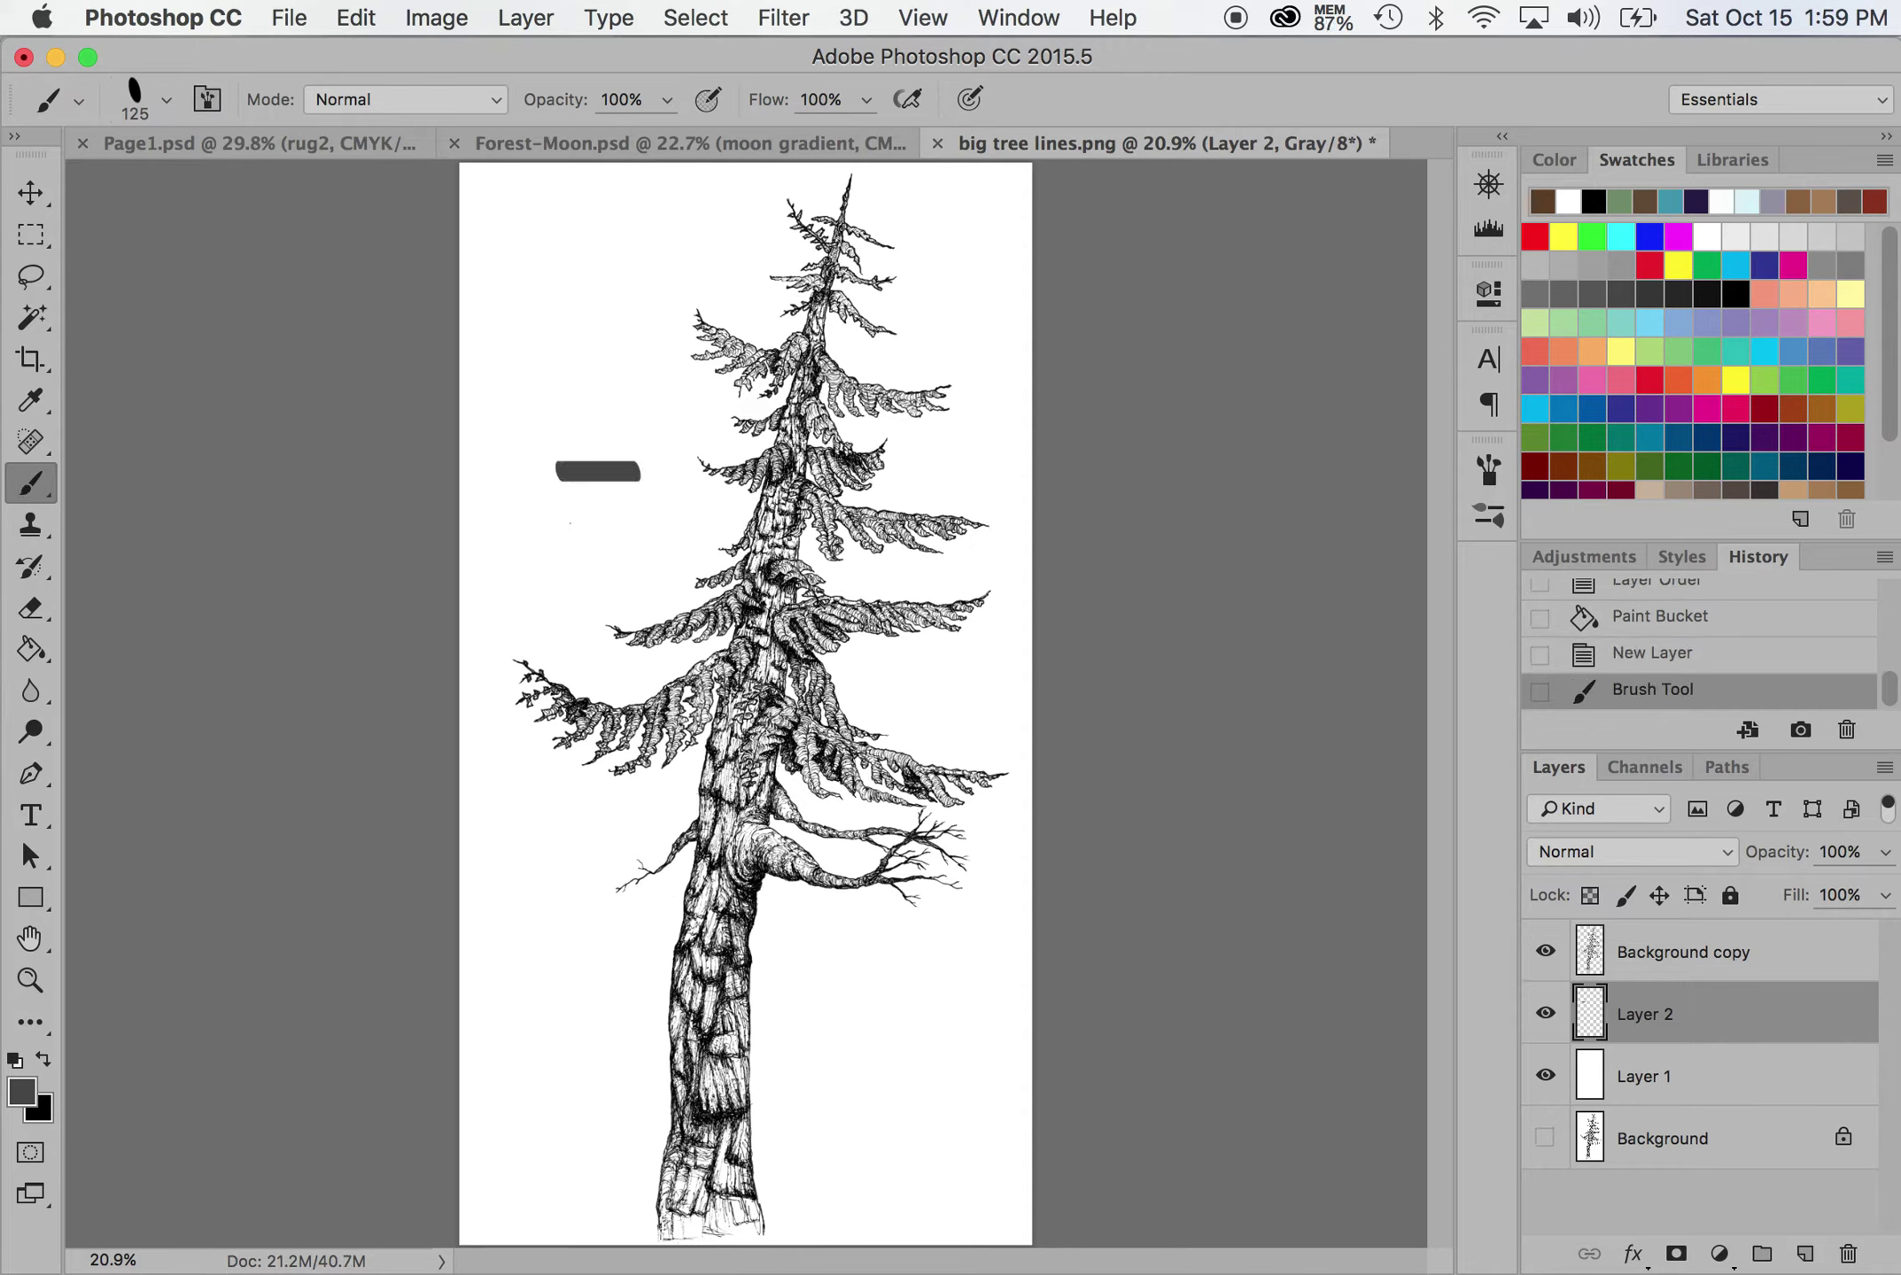
key("super+z")
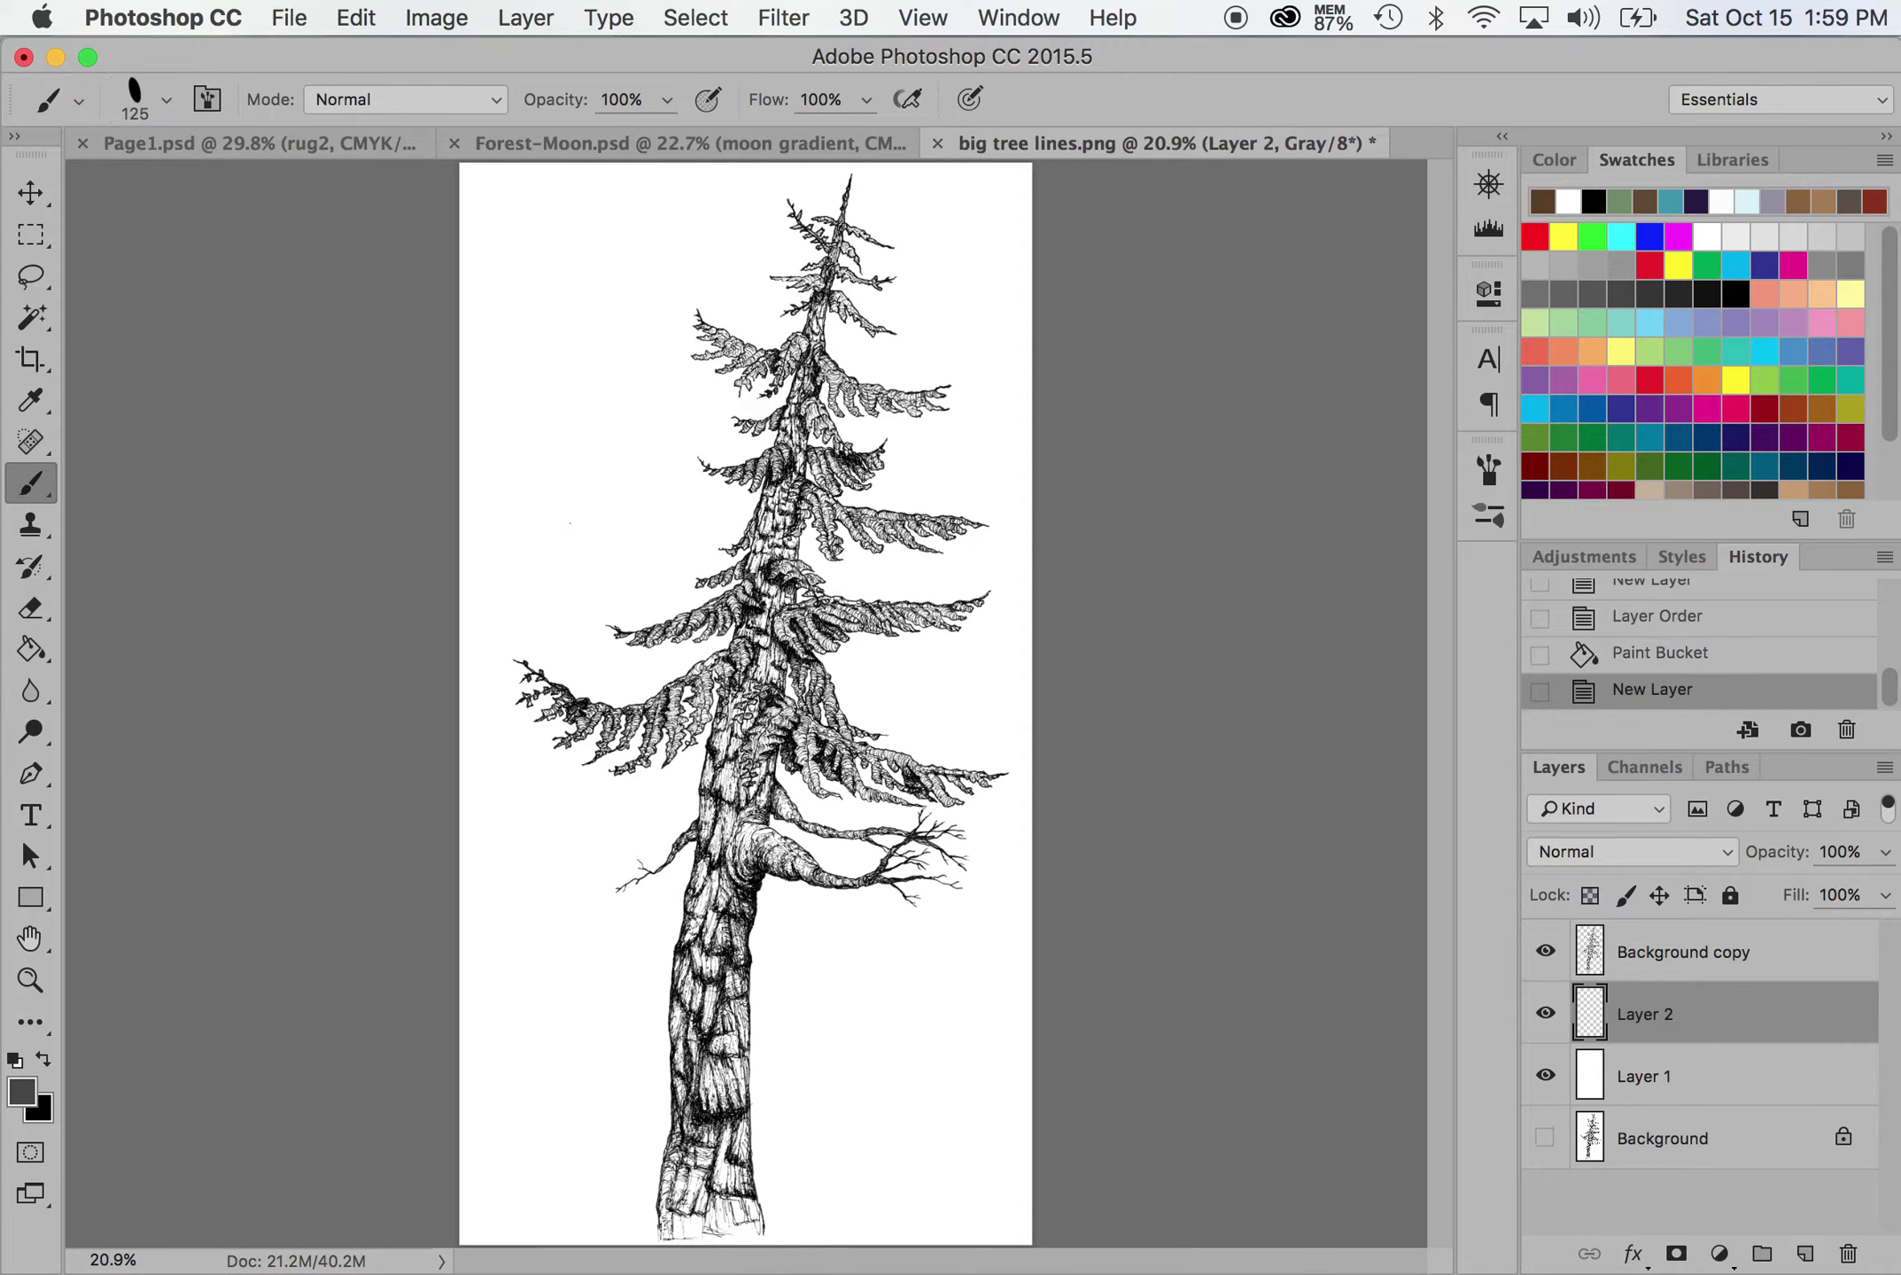
Convert the image to CMYK Color mode without merging layers
left_click(439, 16)
left_click(439, 16)
left_click(437, 17)
mouse_move(461, 54)
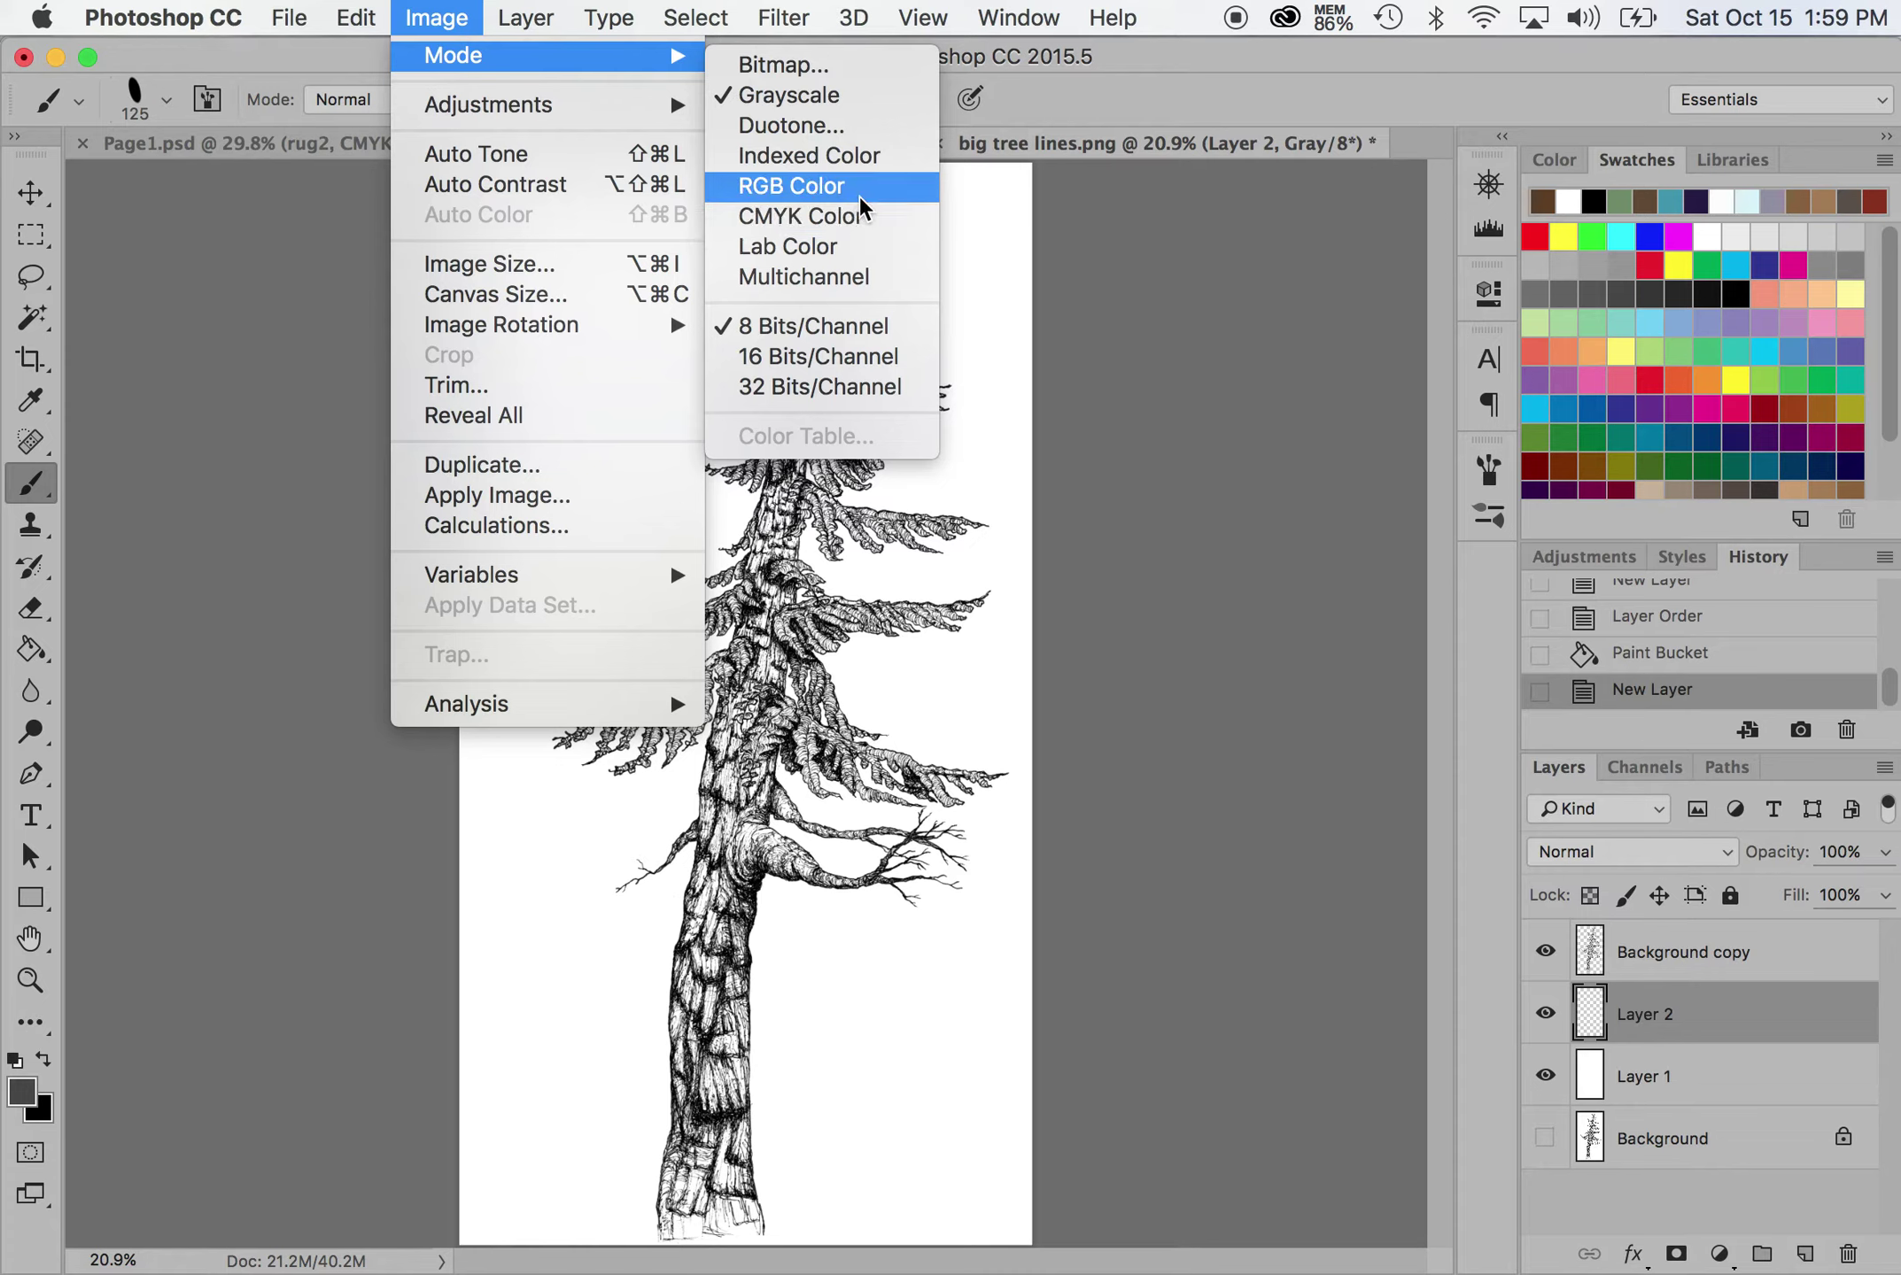
left_click(873, 222)
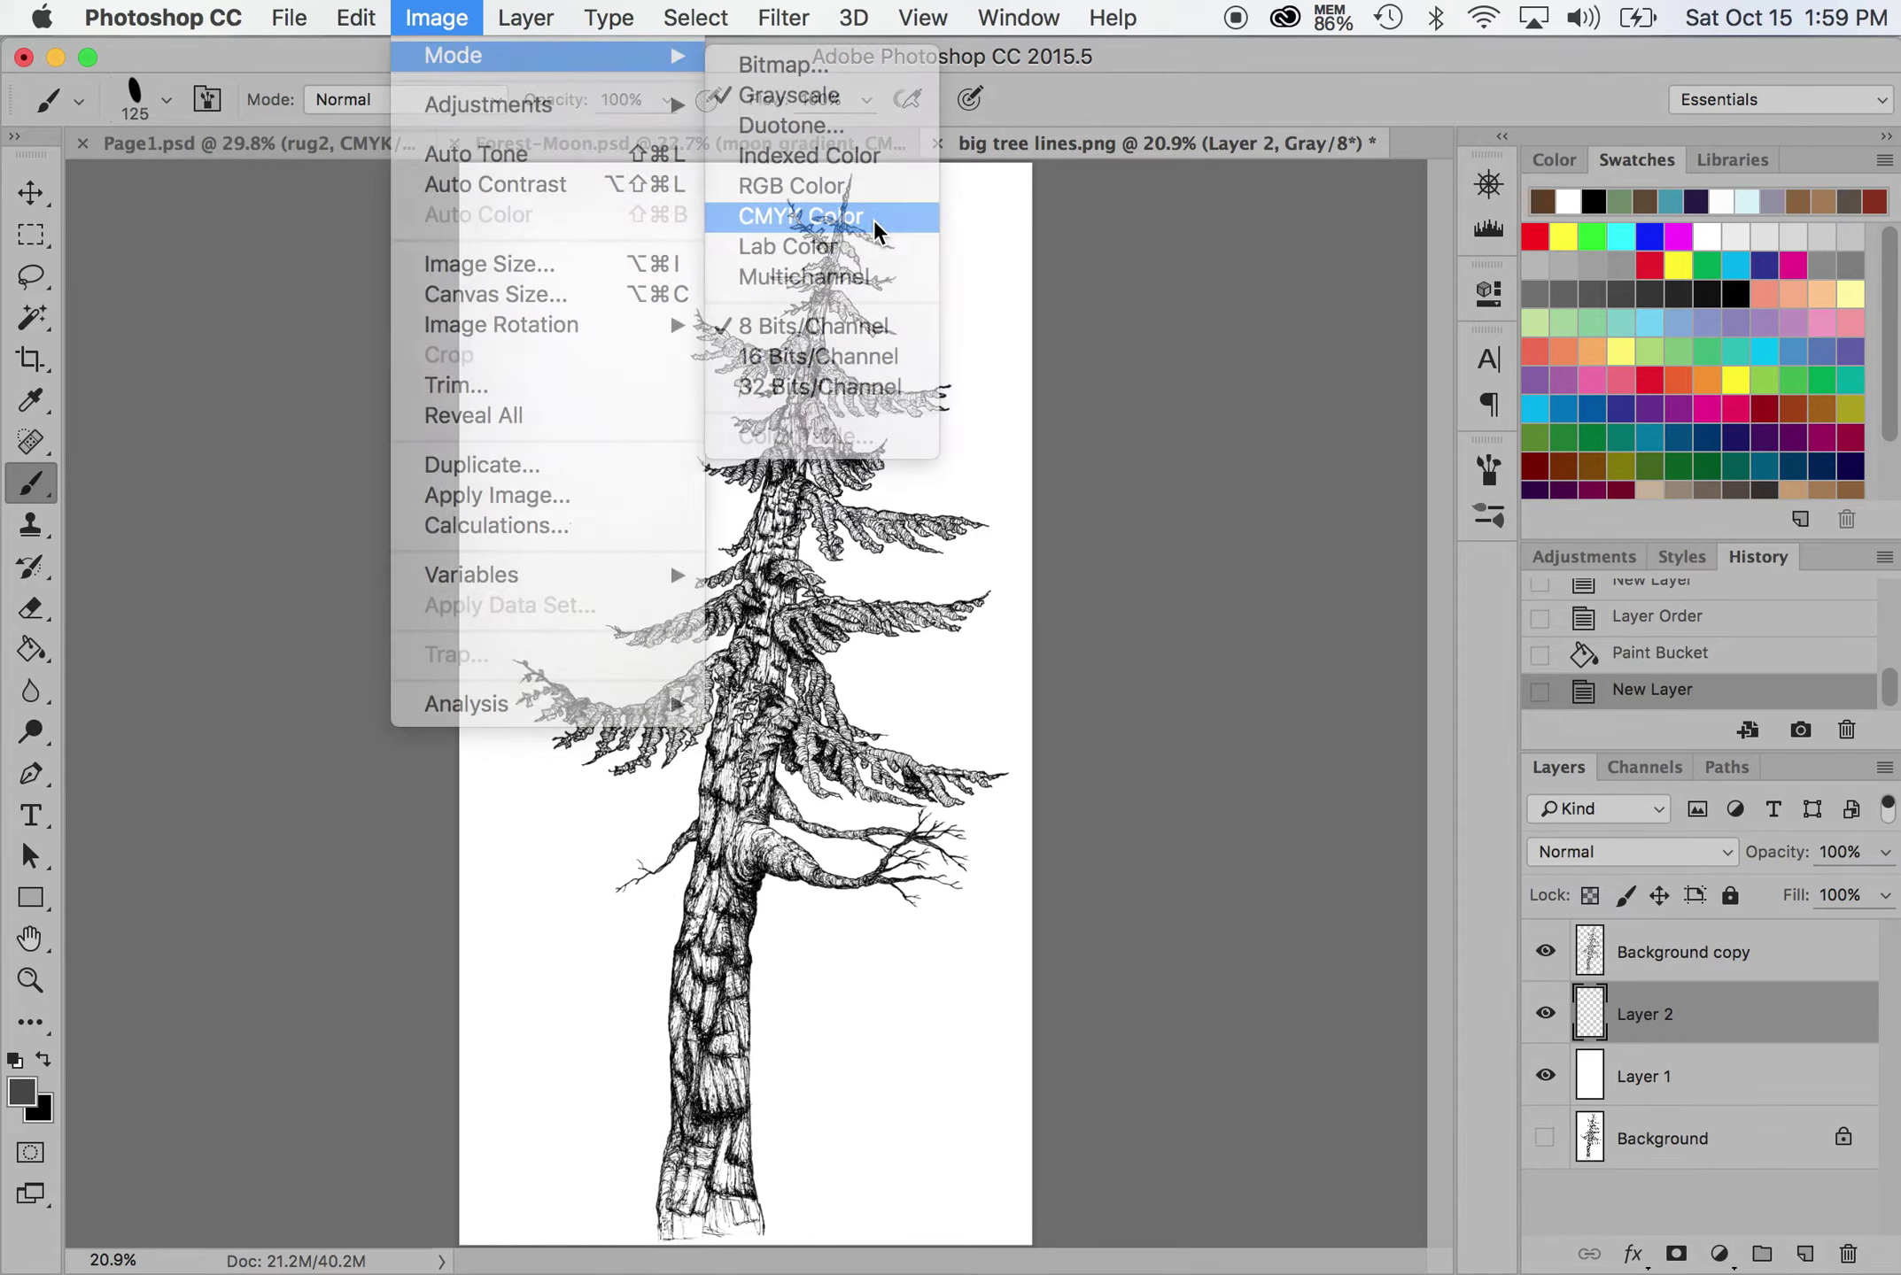
left_click(916, 481)
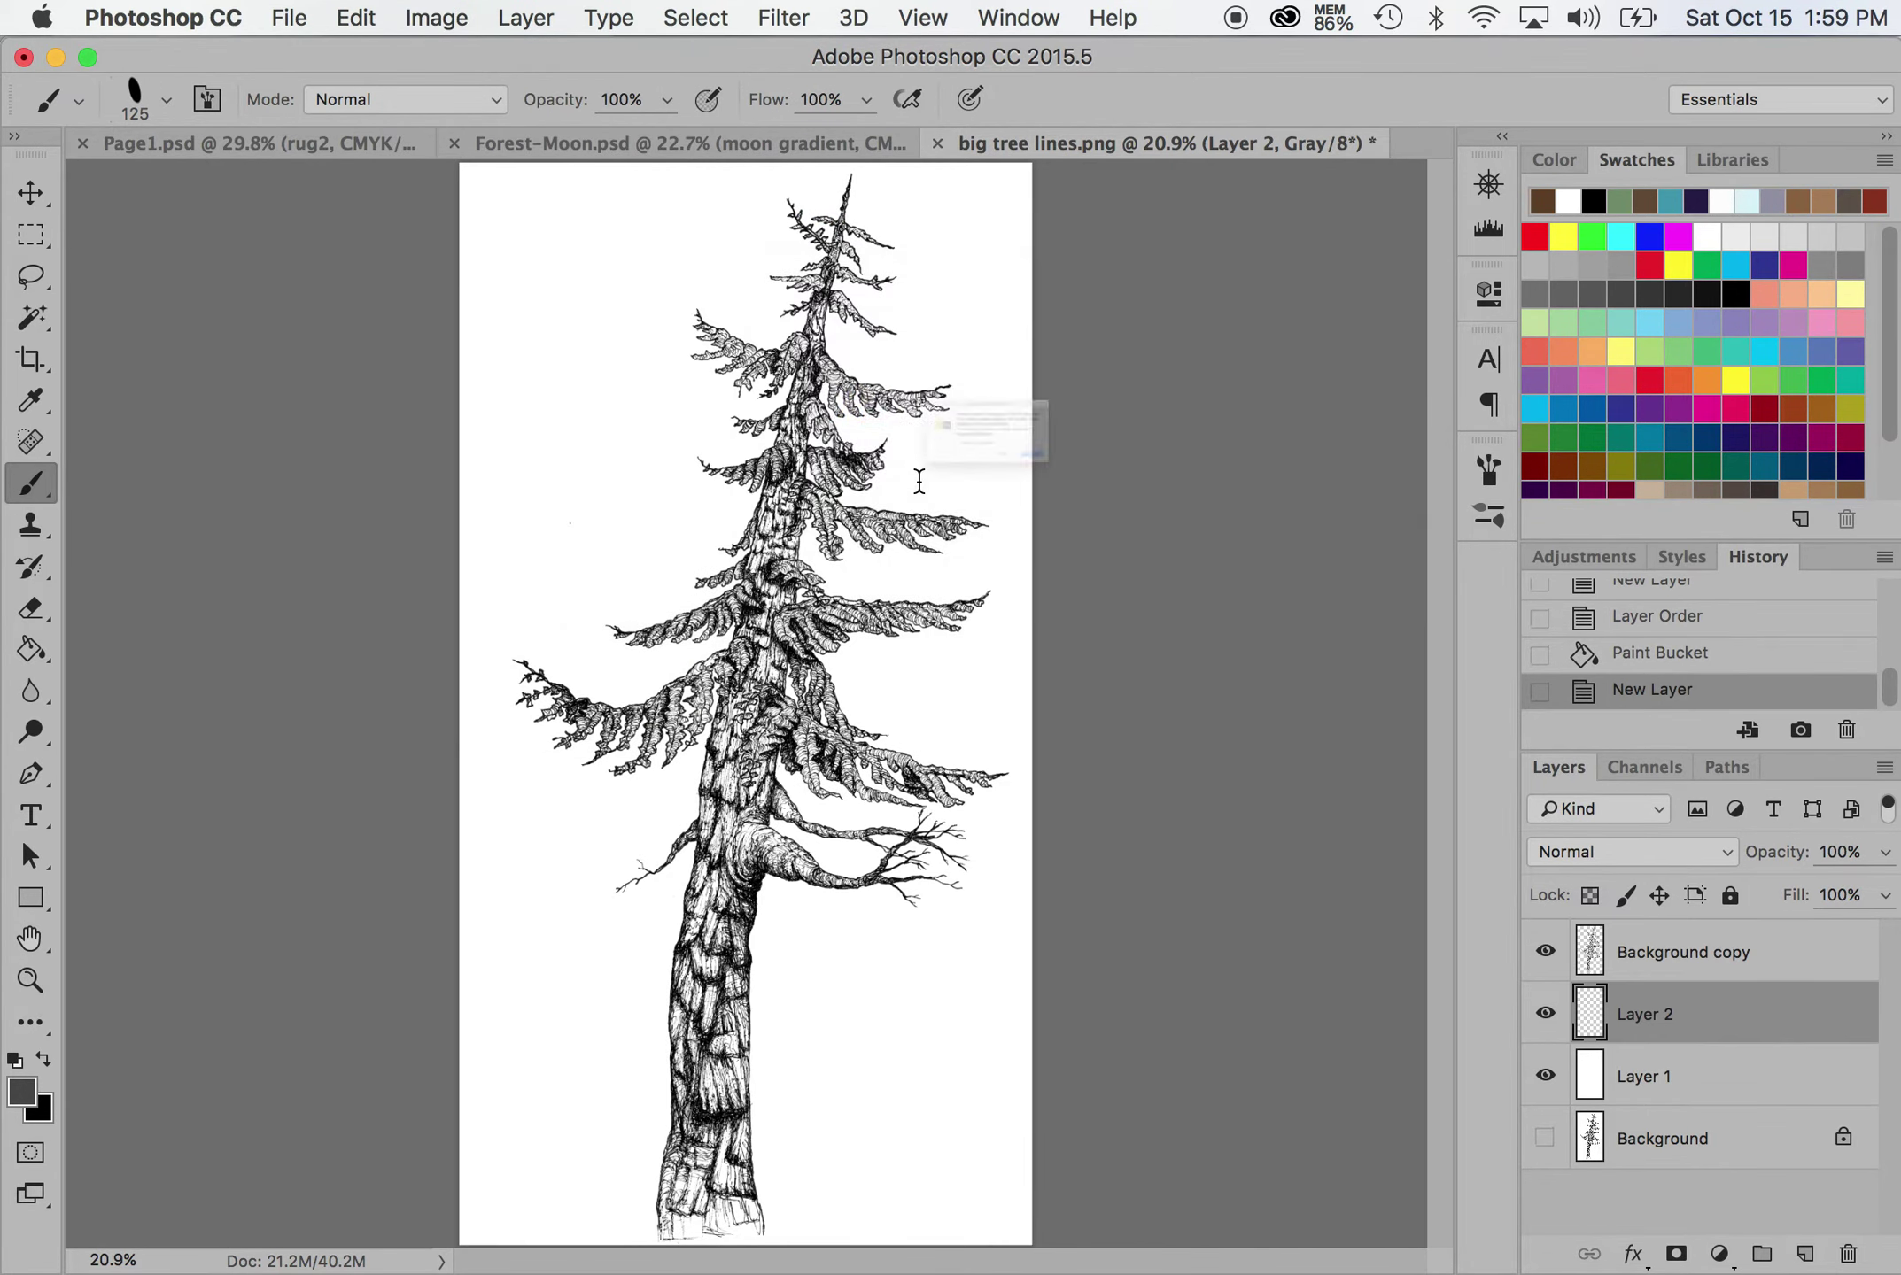
left_click(1249, 567)
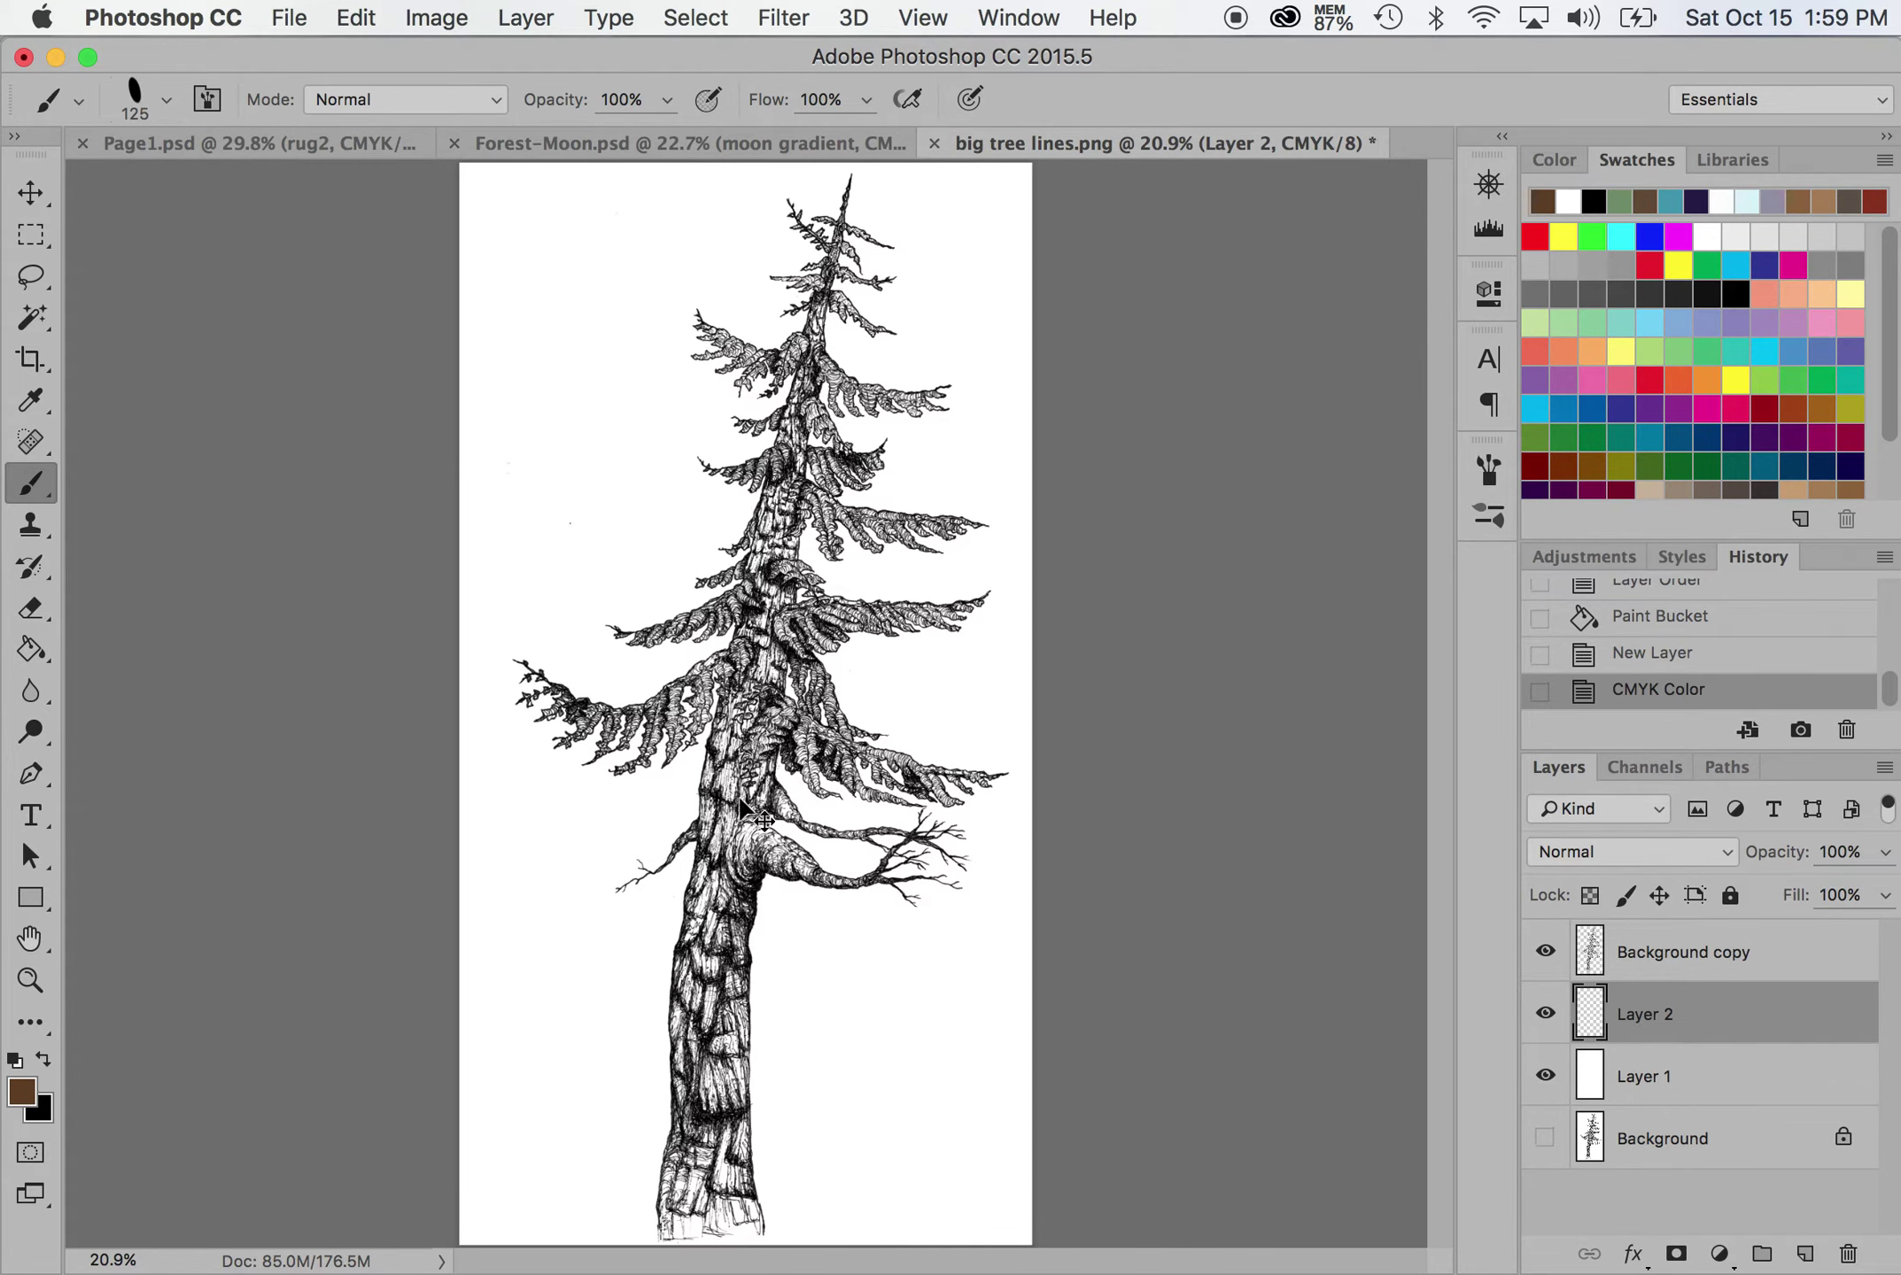
Keep Layer 2 below the tree lines and paint brown over the lower trunk
key("super+bracketright")
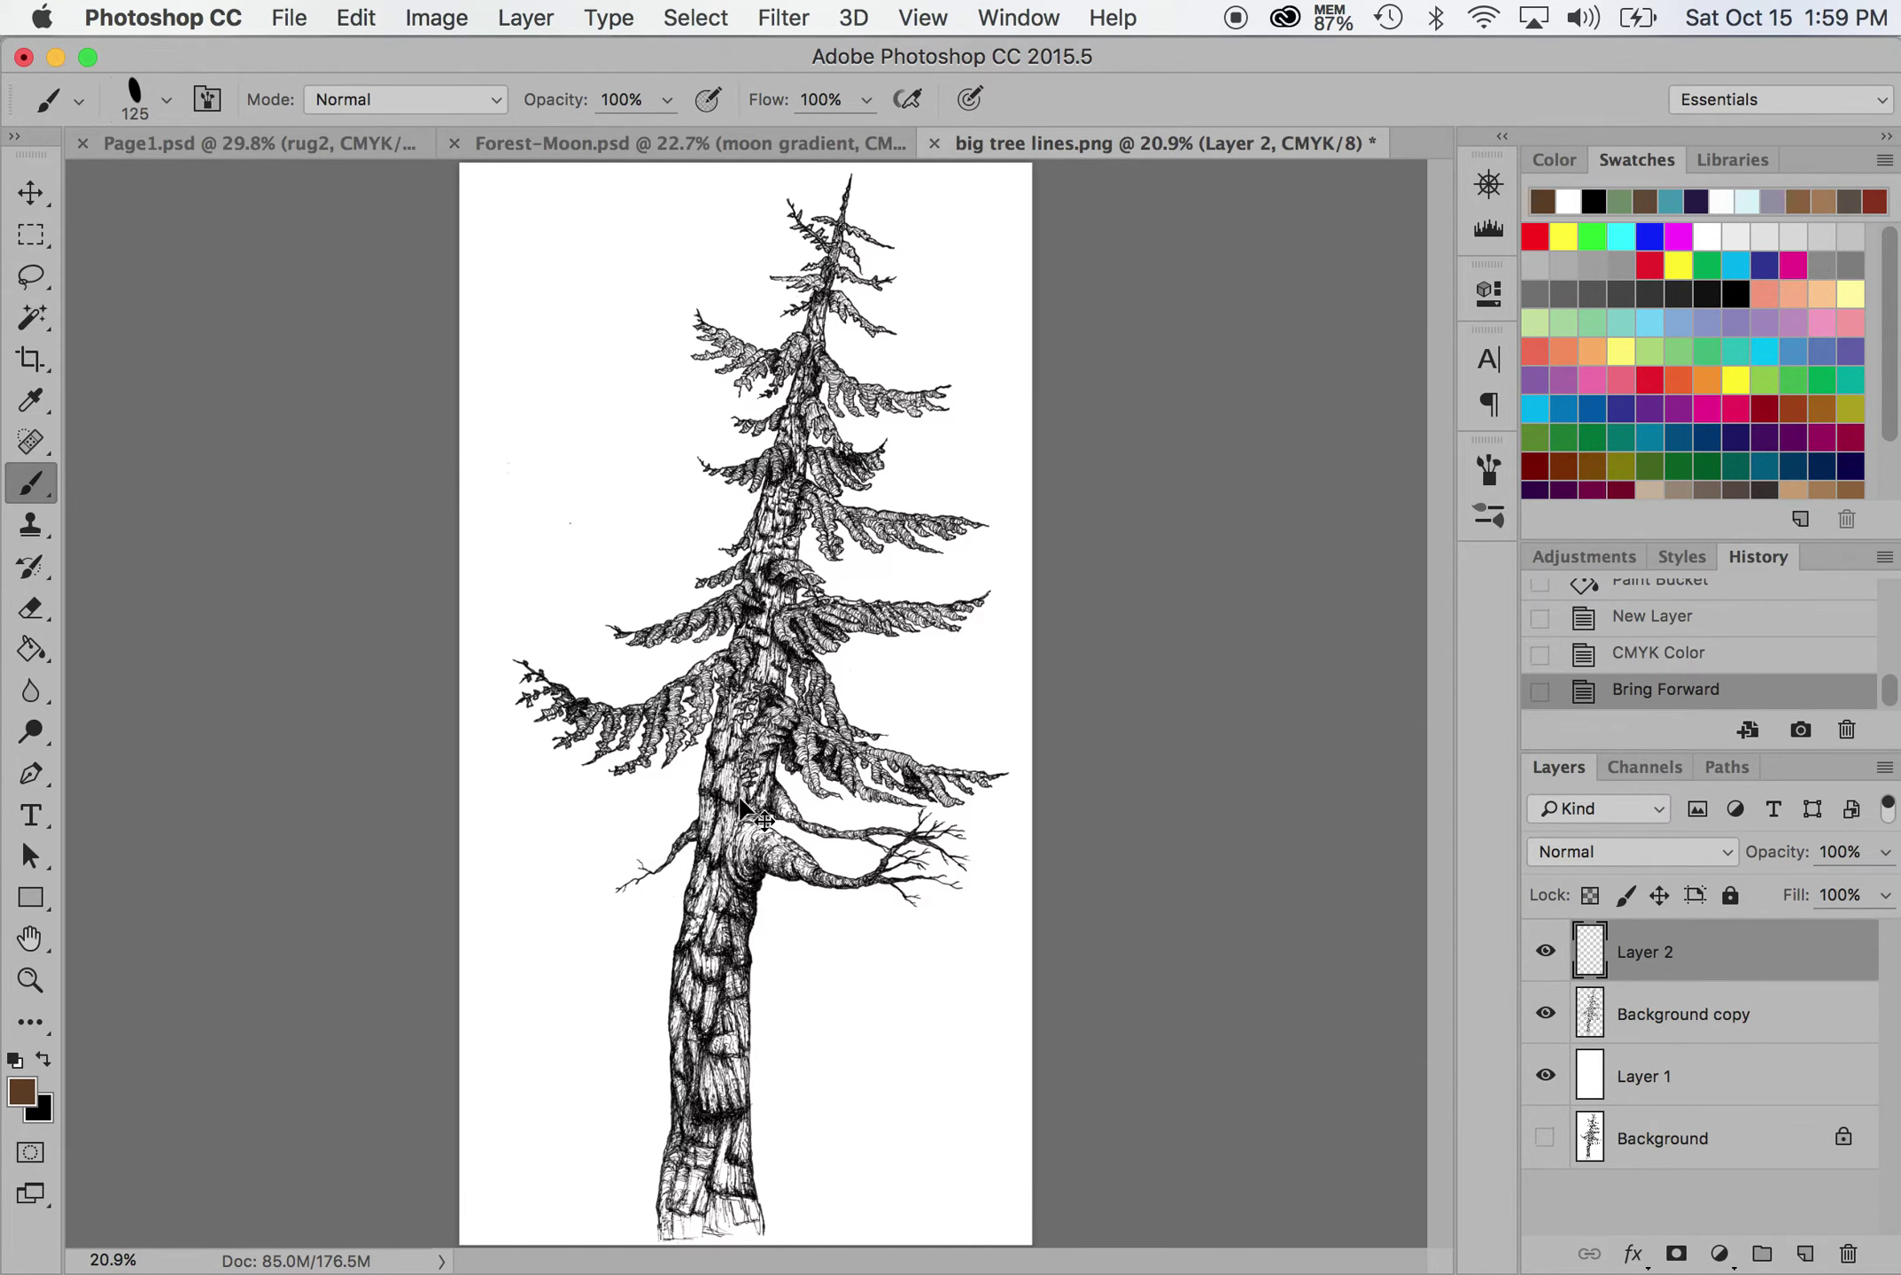
key("super+equal")
key("super+equal")
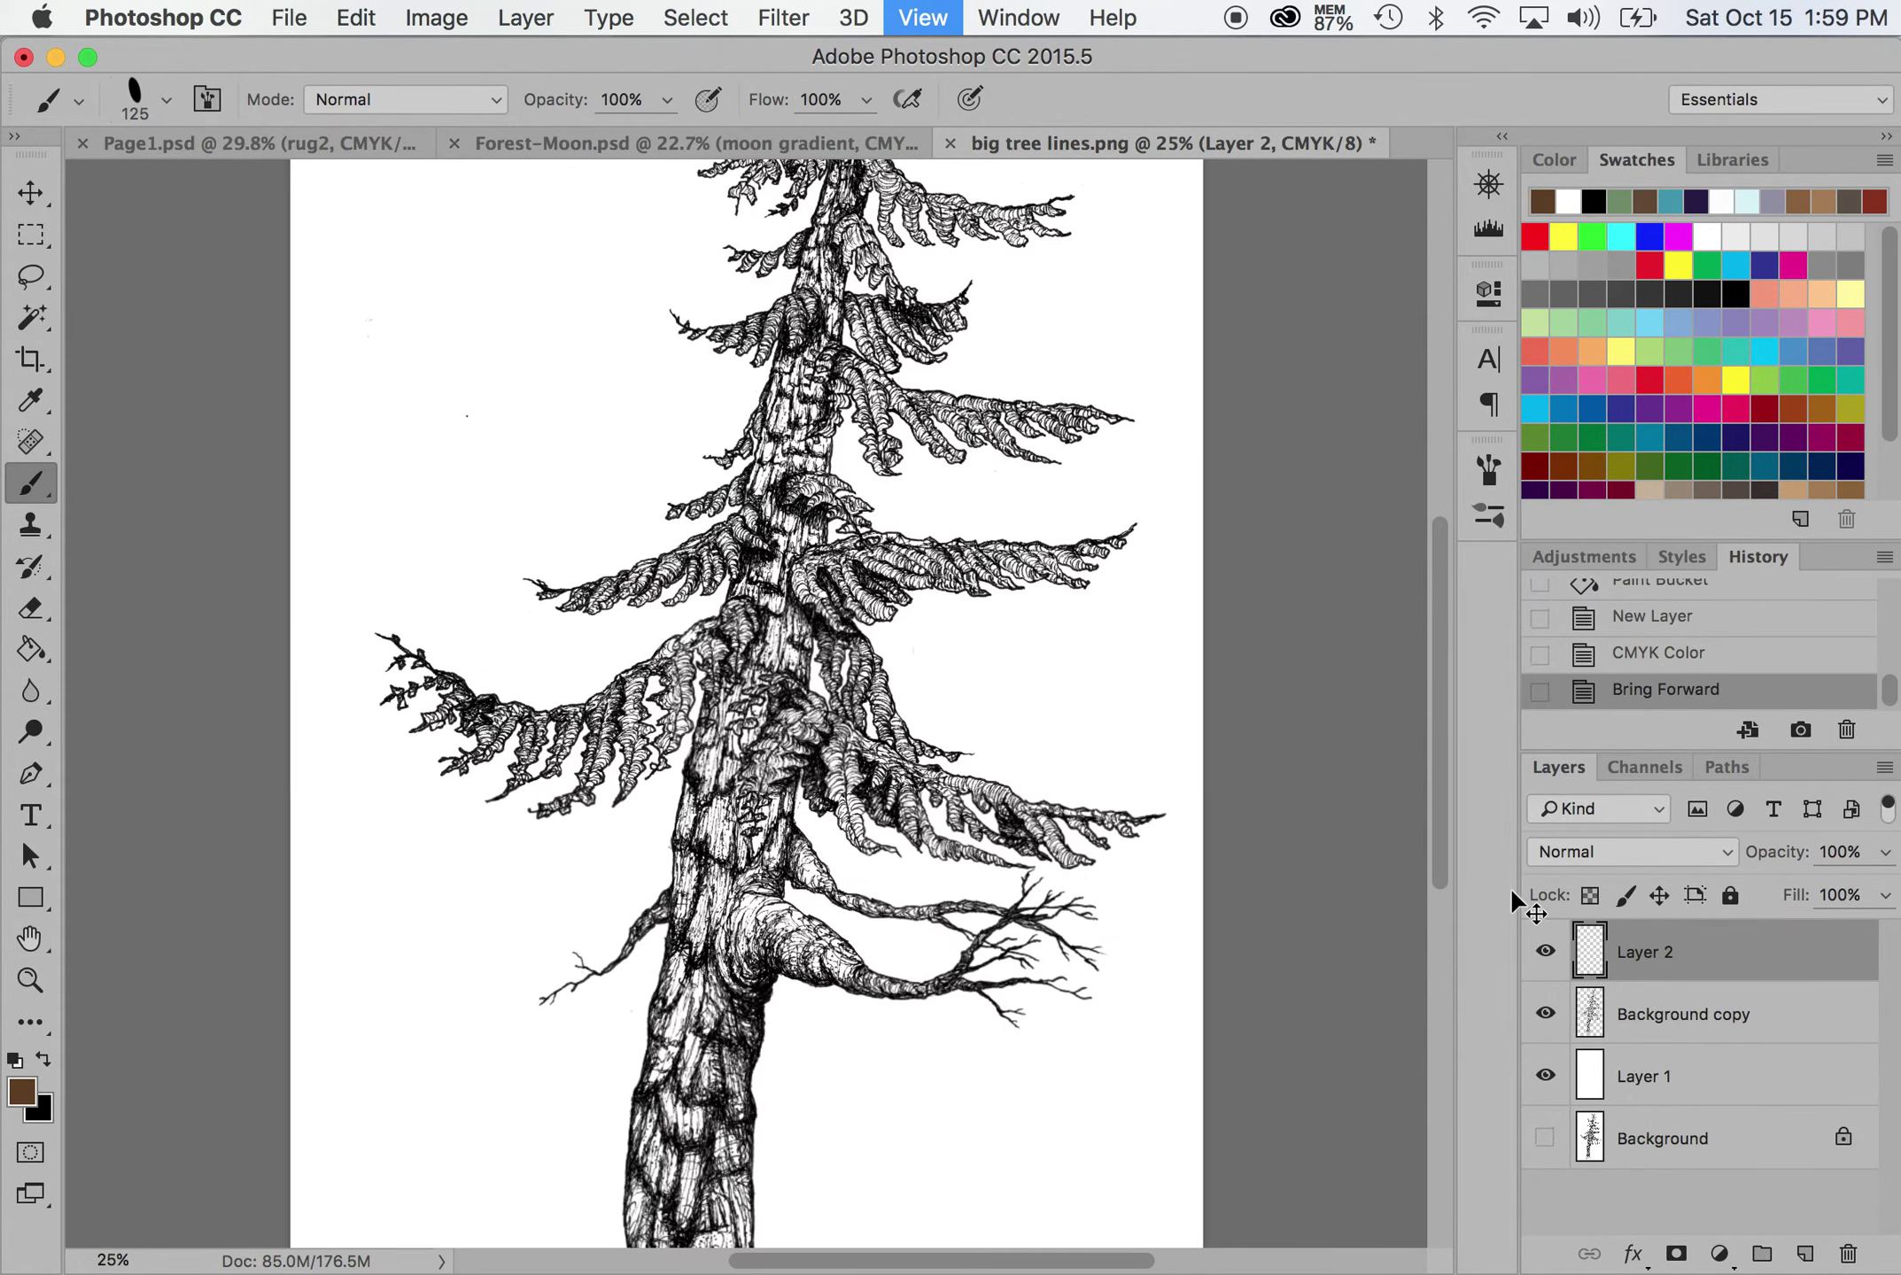
left_click(1681, 957)
left_click_drag(1681, 960, 1685, 1027)
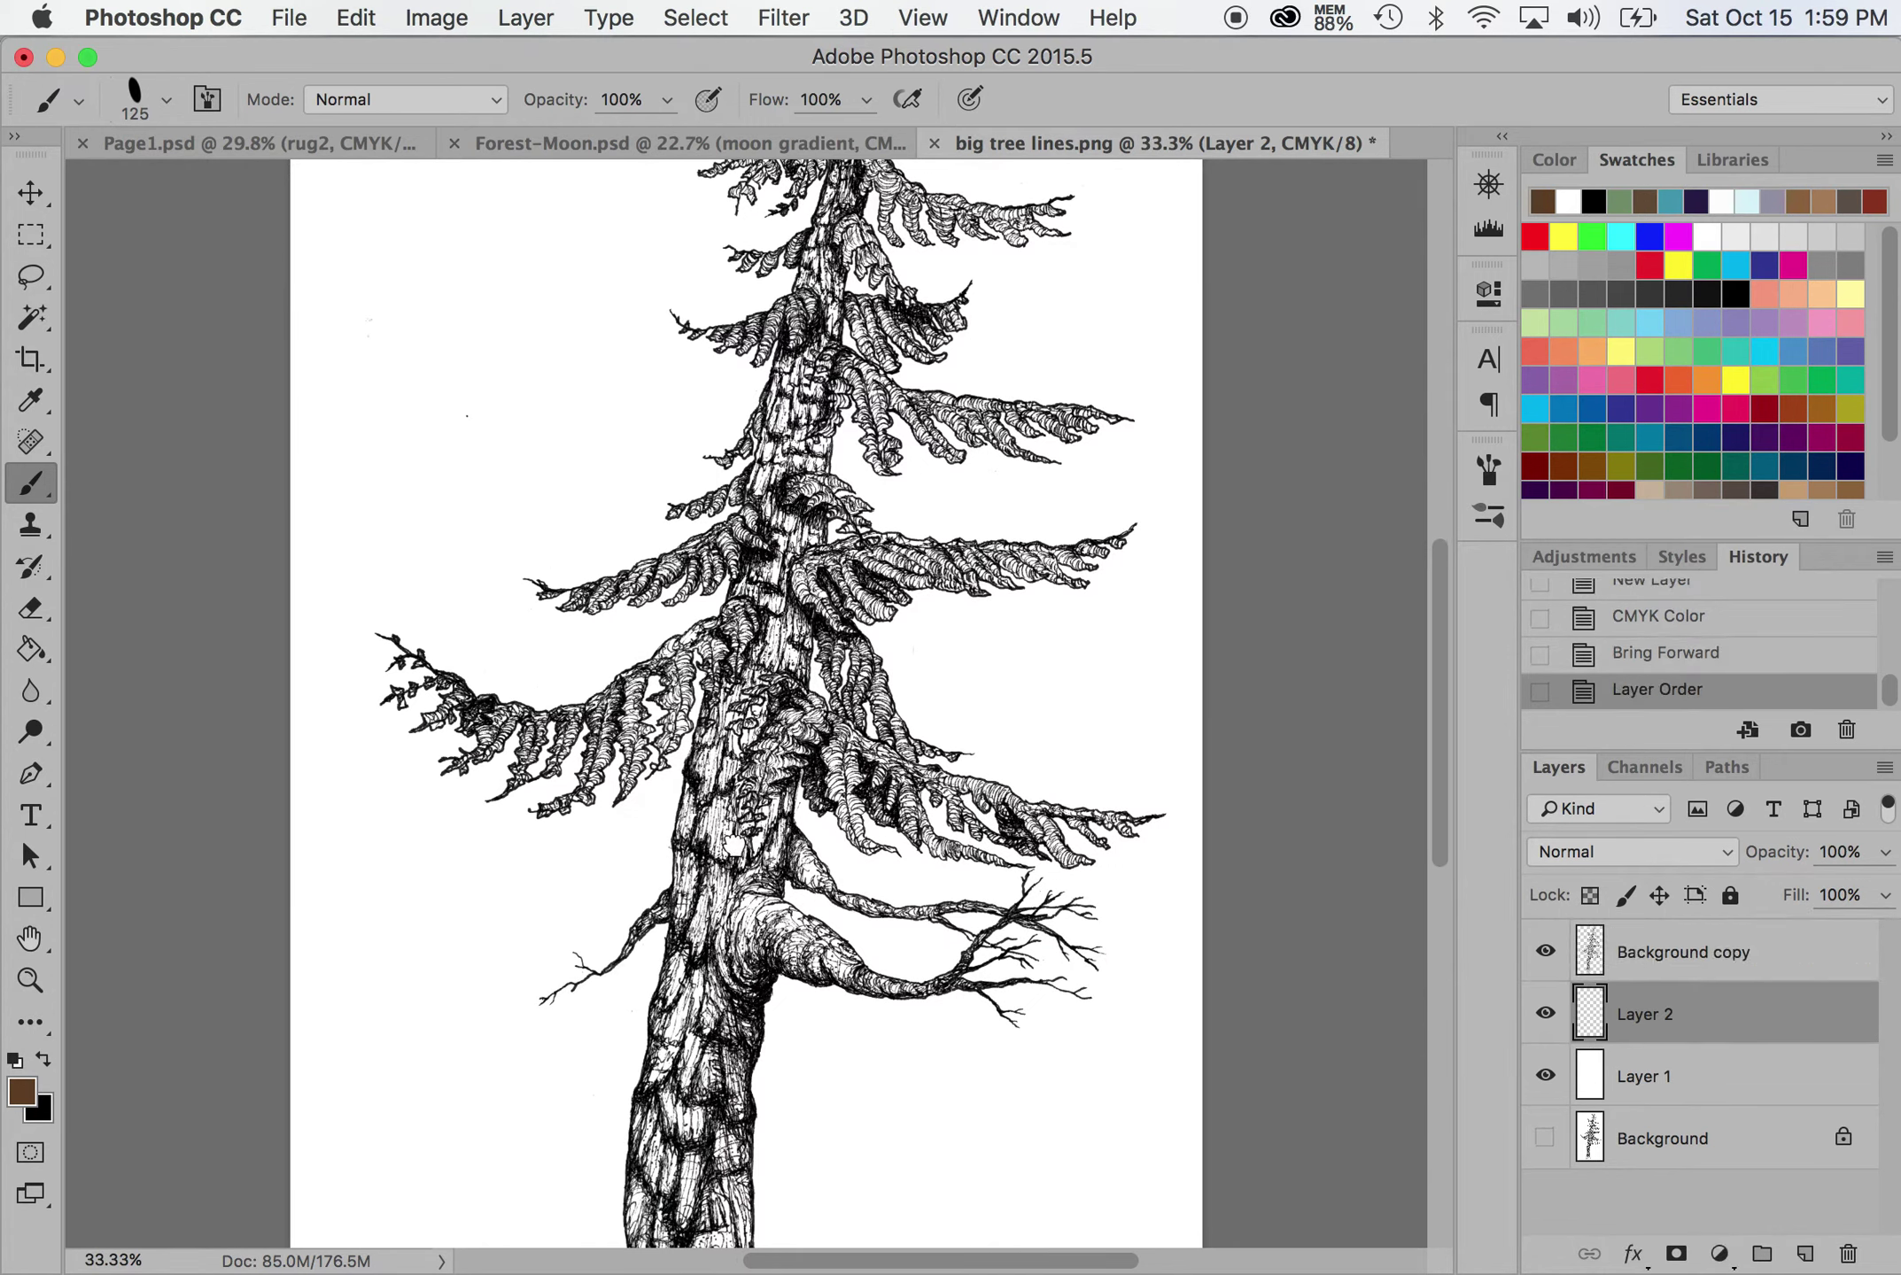
mouse_move(701, 877)
left_mouse_down()
mouse_move(744, 885)
mouse_move(720, 951)
mouse_move(757, 908)
mouse_move(735, 986)
mouse_move(763, 948)
mouse_move(712, 995)
mouse_move(694, 904)
mouse_move(665, 1007)
mouse_move(706, 939)
mouse_move(699, 1021)
mouse_move(720, 941)
mouse_move(673, 1038)
mouse_move(687, 970)
mouse_move(673, 1009)
left_mouse_up()
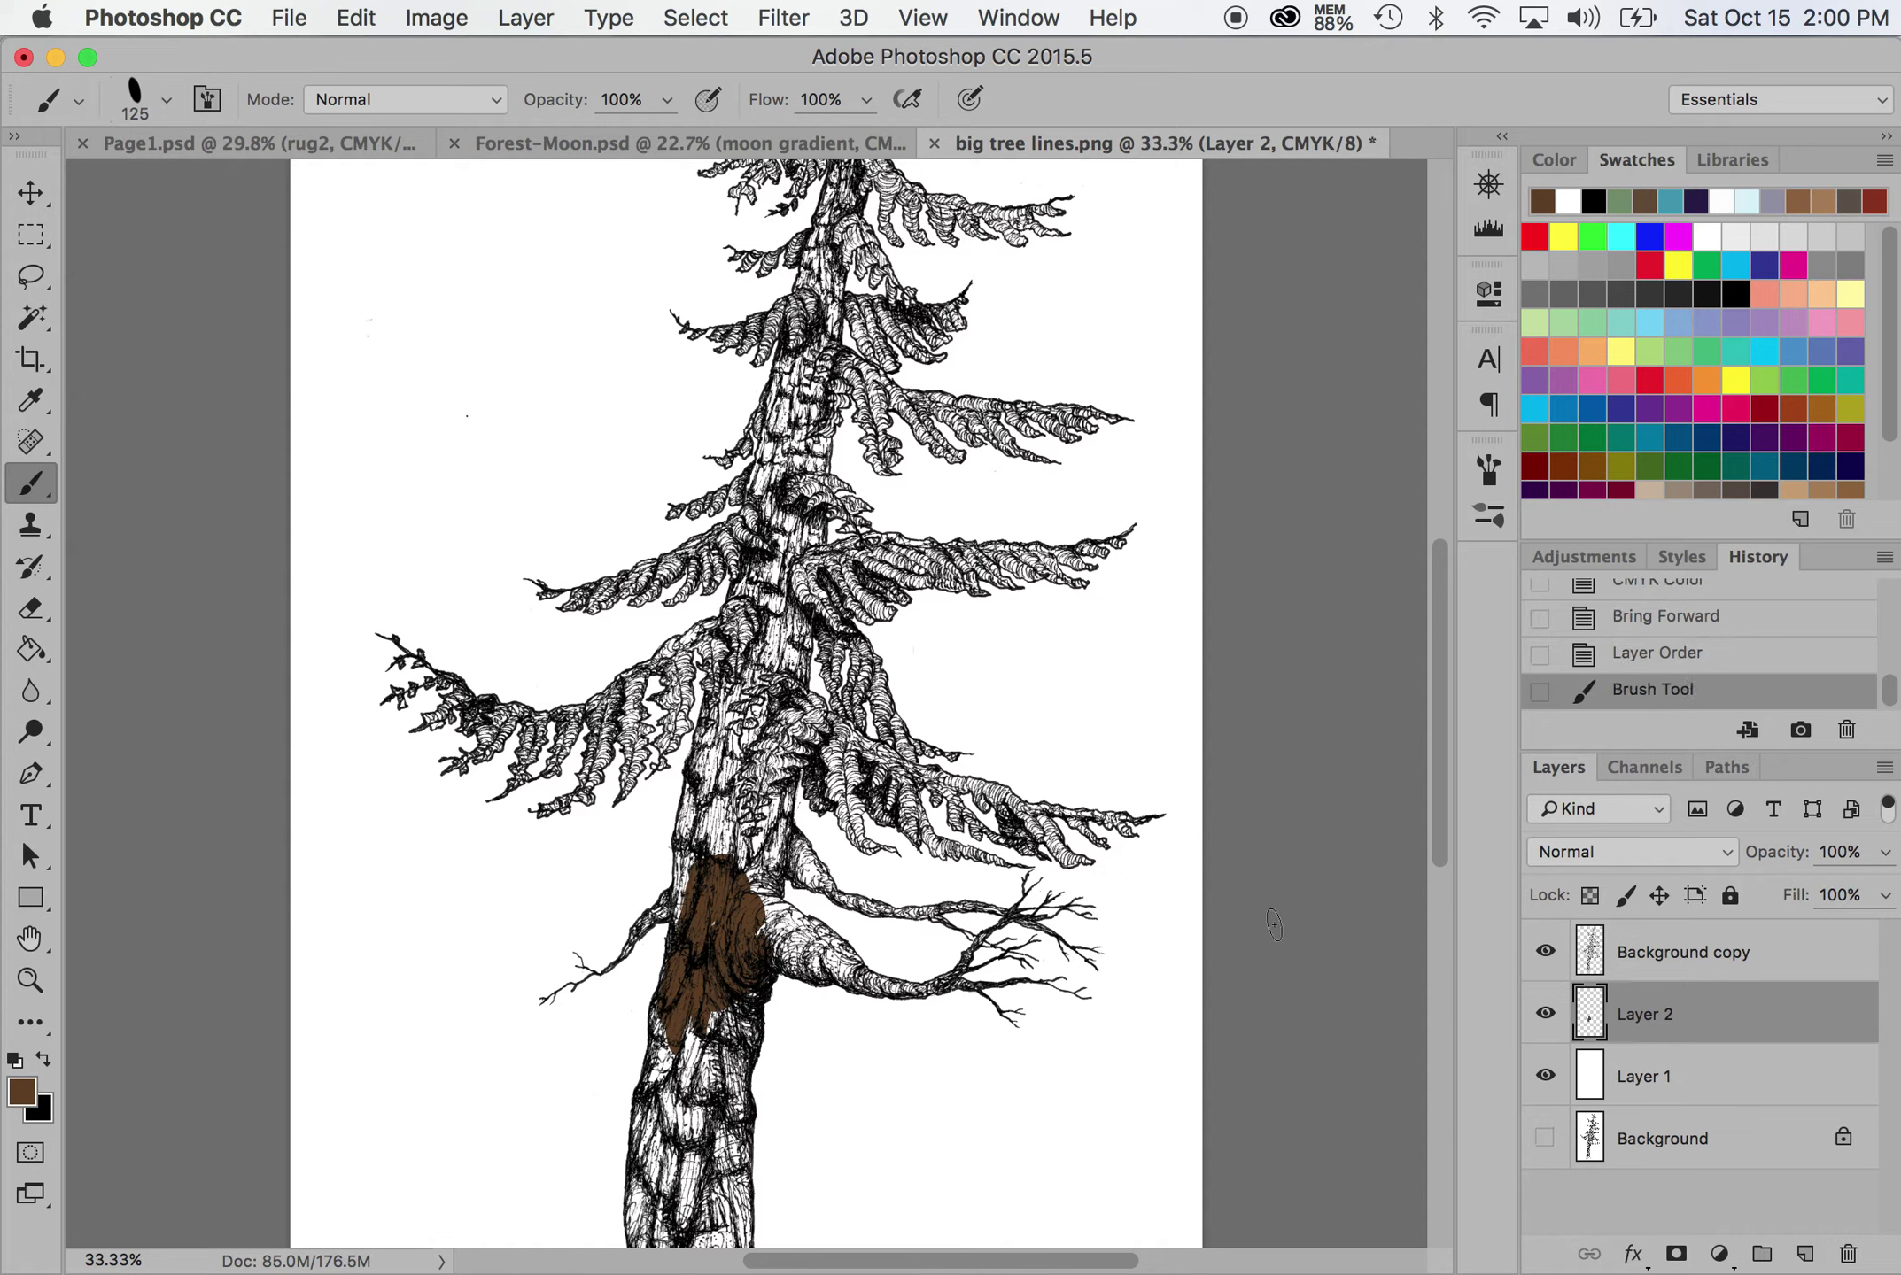
Rename Layer 2 to 'brown' and add a new layer named 'green' above it
double_click(1650, 1019)
type("brown")
left_click(1804, 1253)
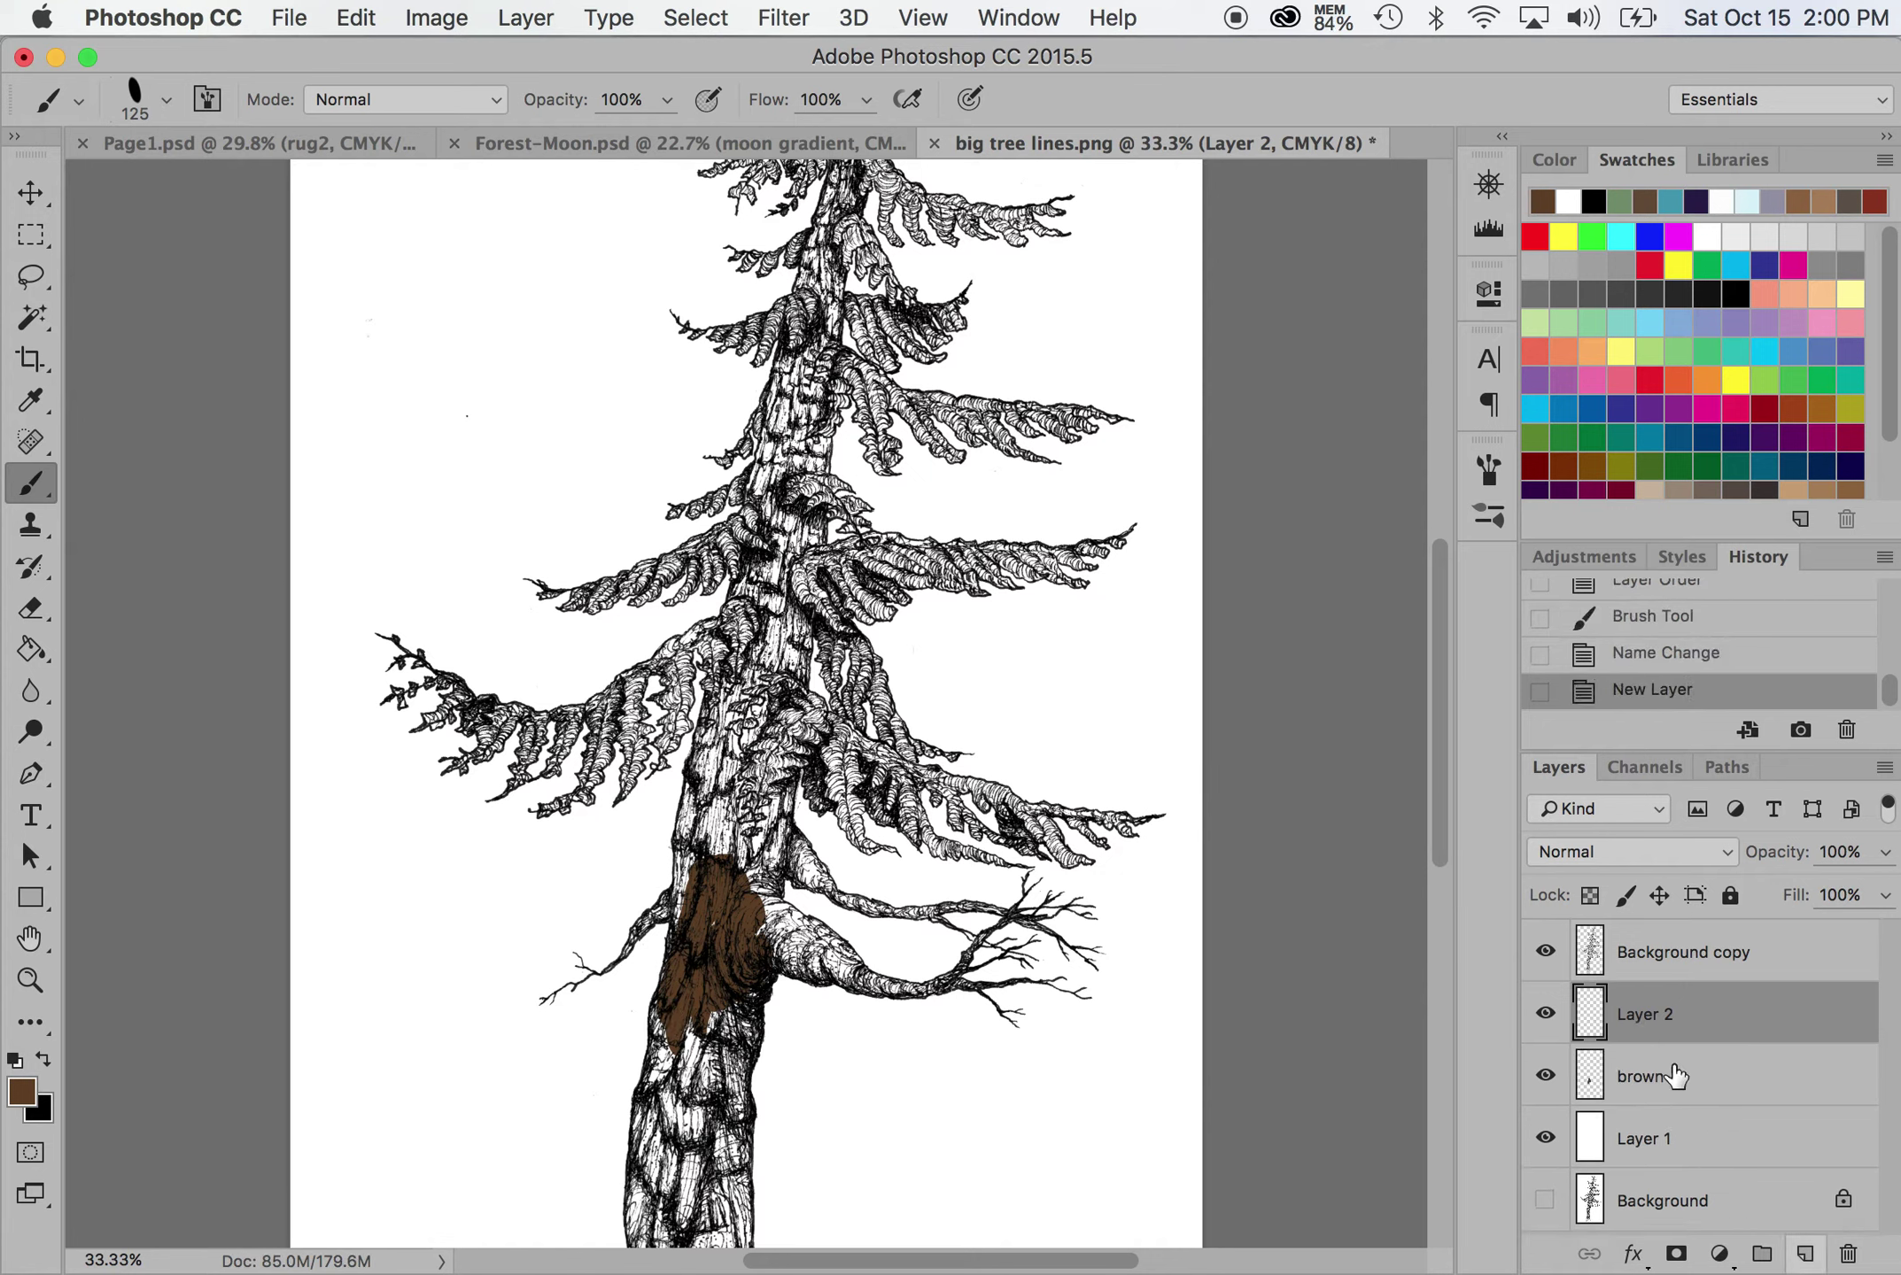
double_click(1649, 1017)
type("gree")
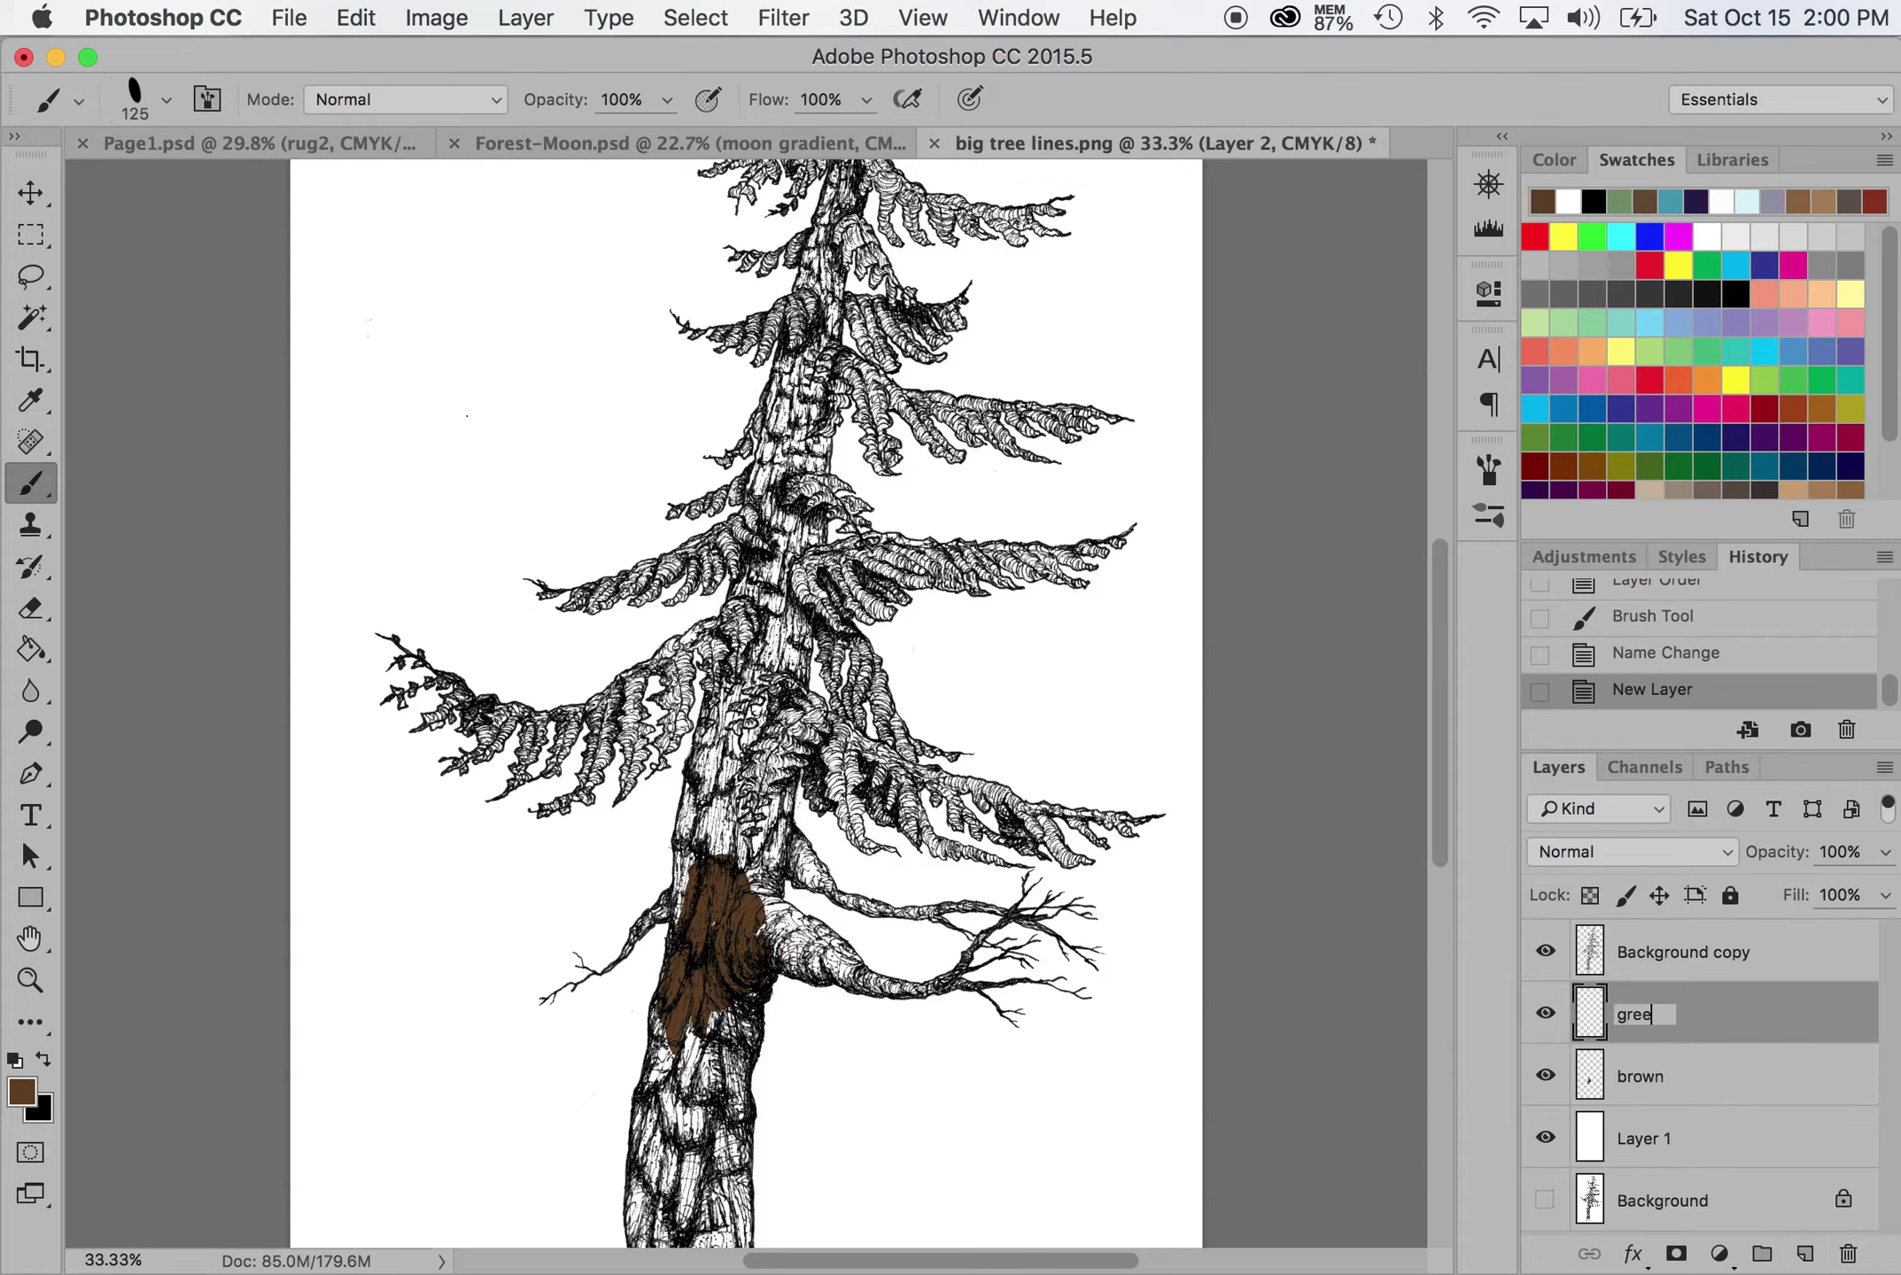
type("n")
key("Return")
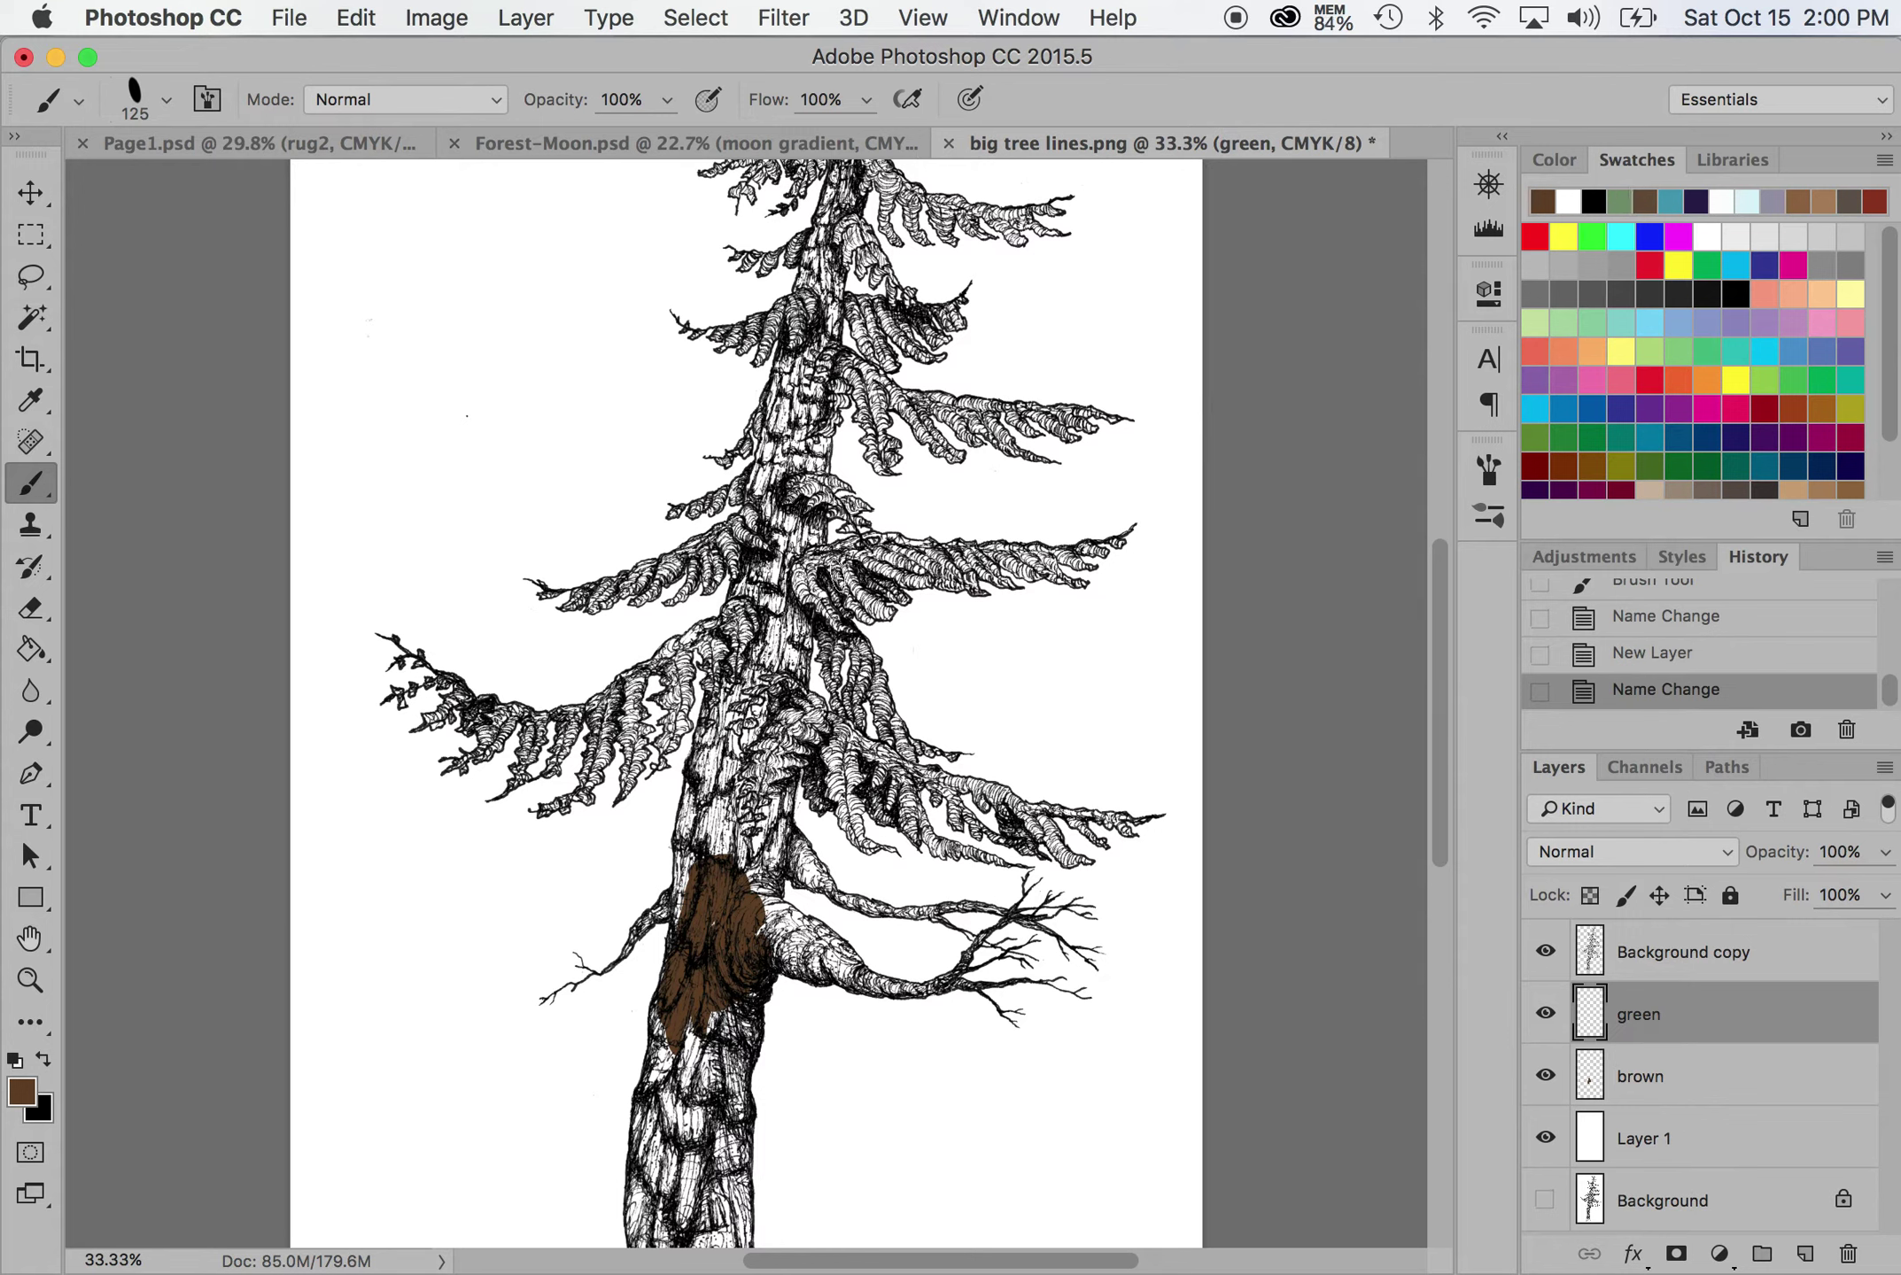
left_click_drag(849, 581, 861, 579)
Undo the stray brown stroke and paint green along the branch, extending it rightward
key("cmd+z")
left_click(1619, 202)
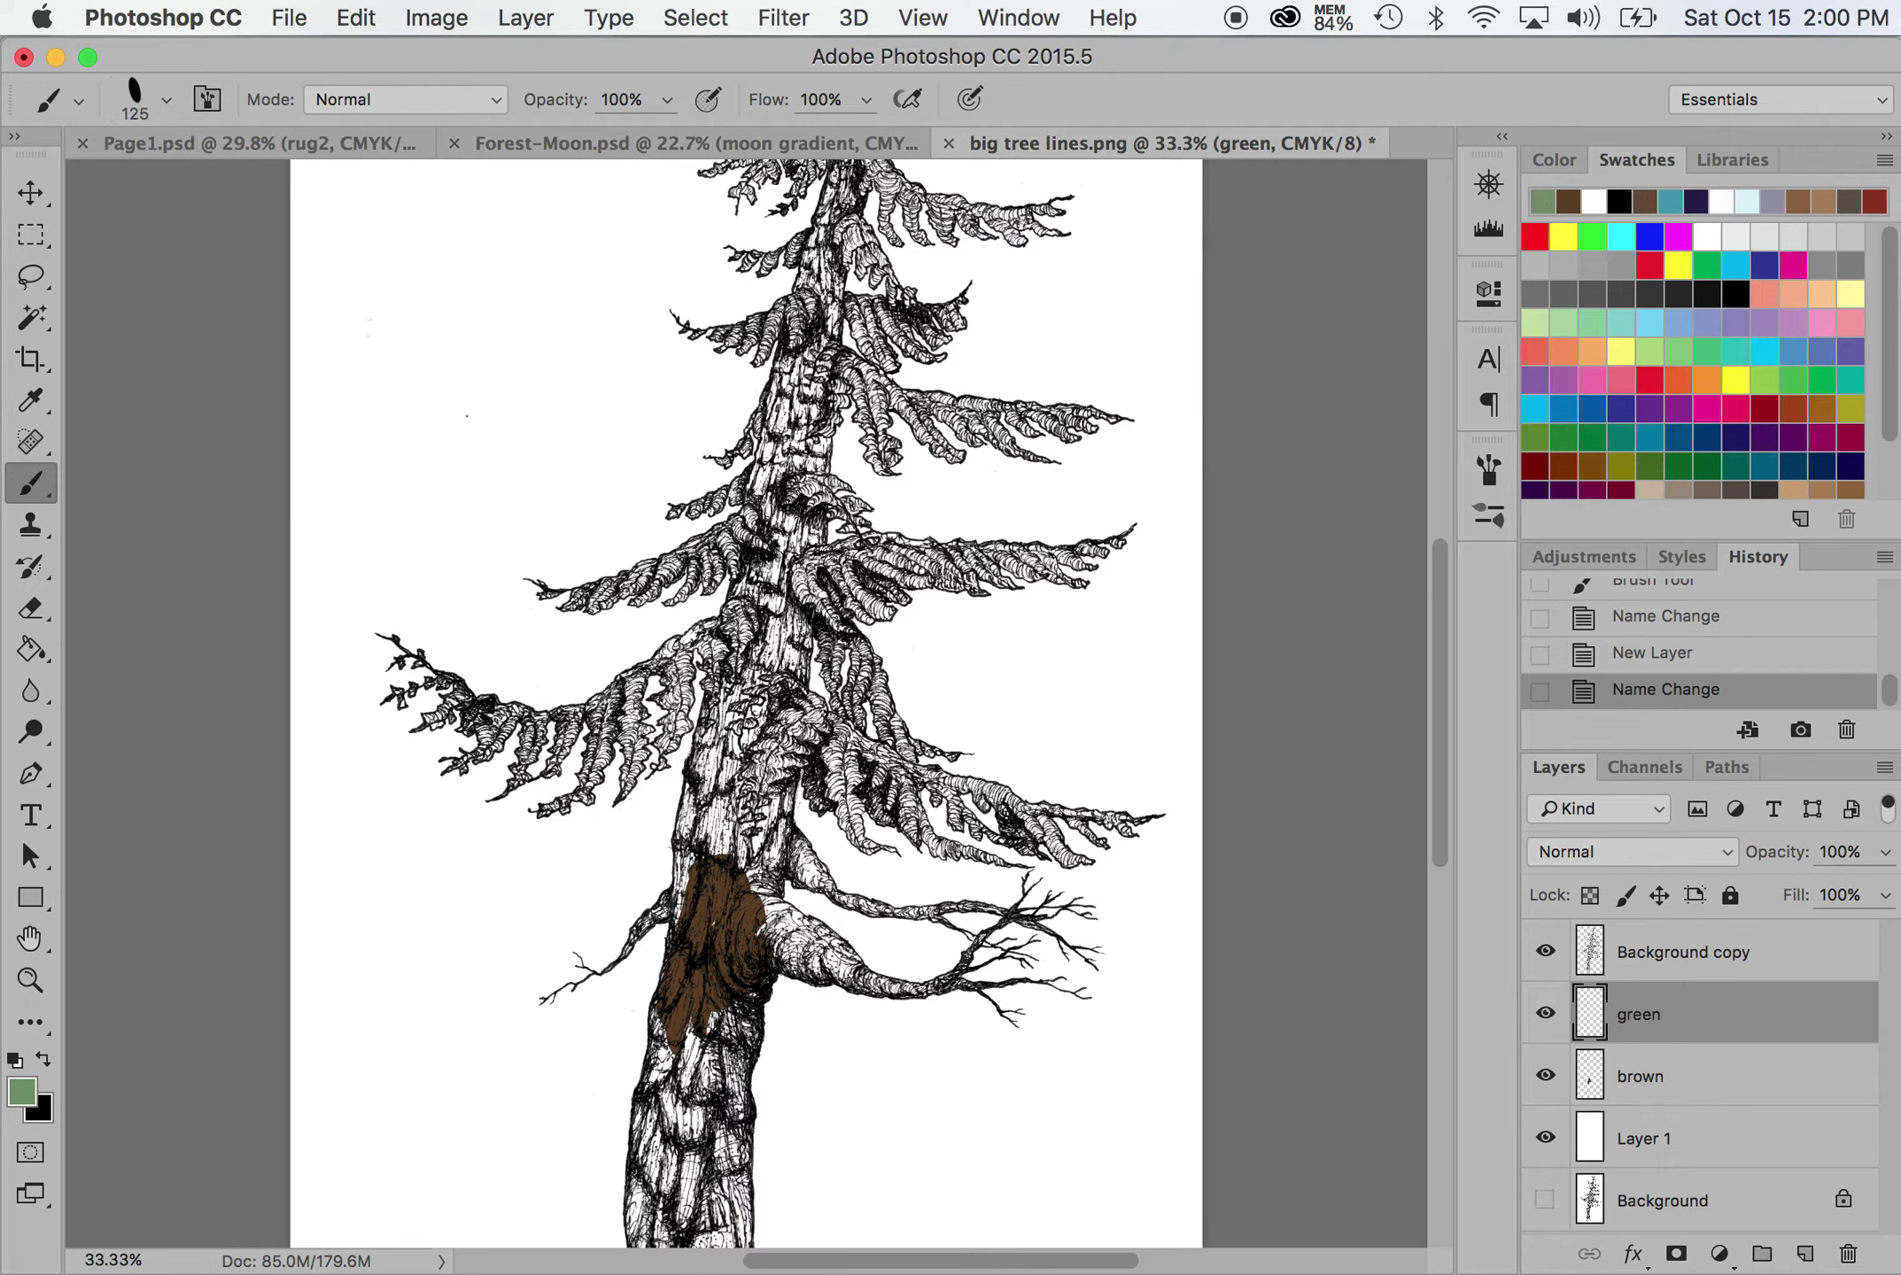
mouse_move(837, 570)
left_mouse_down()
mouse_move(866, 583)
mouse_move(820, 568)
mouse_move(808, 586)
mouse_move(834, 611)
mouse_move(808, 582)
left_mouse_up()
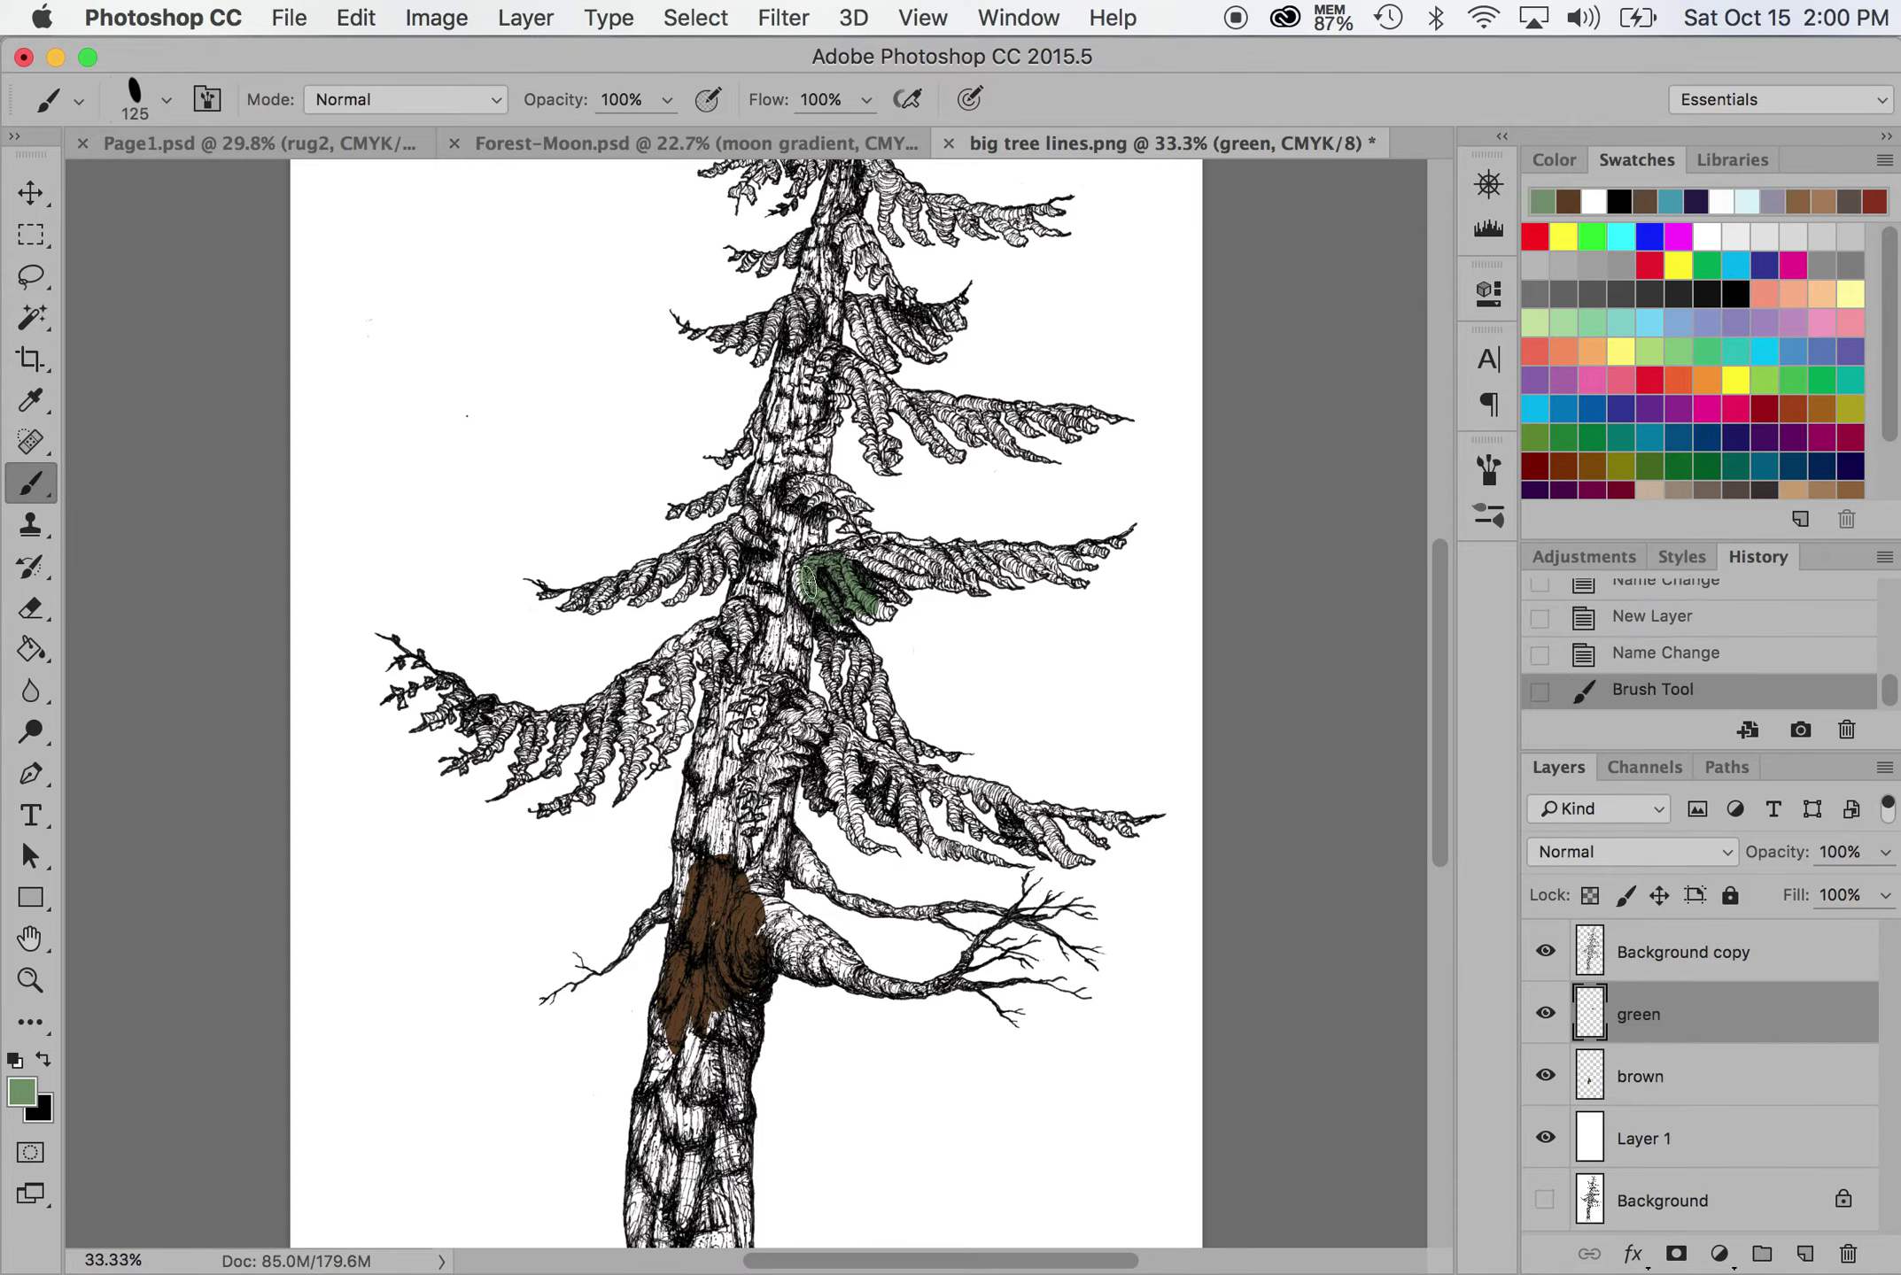
key("super+equal")
key("super+equal")
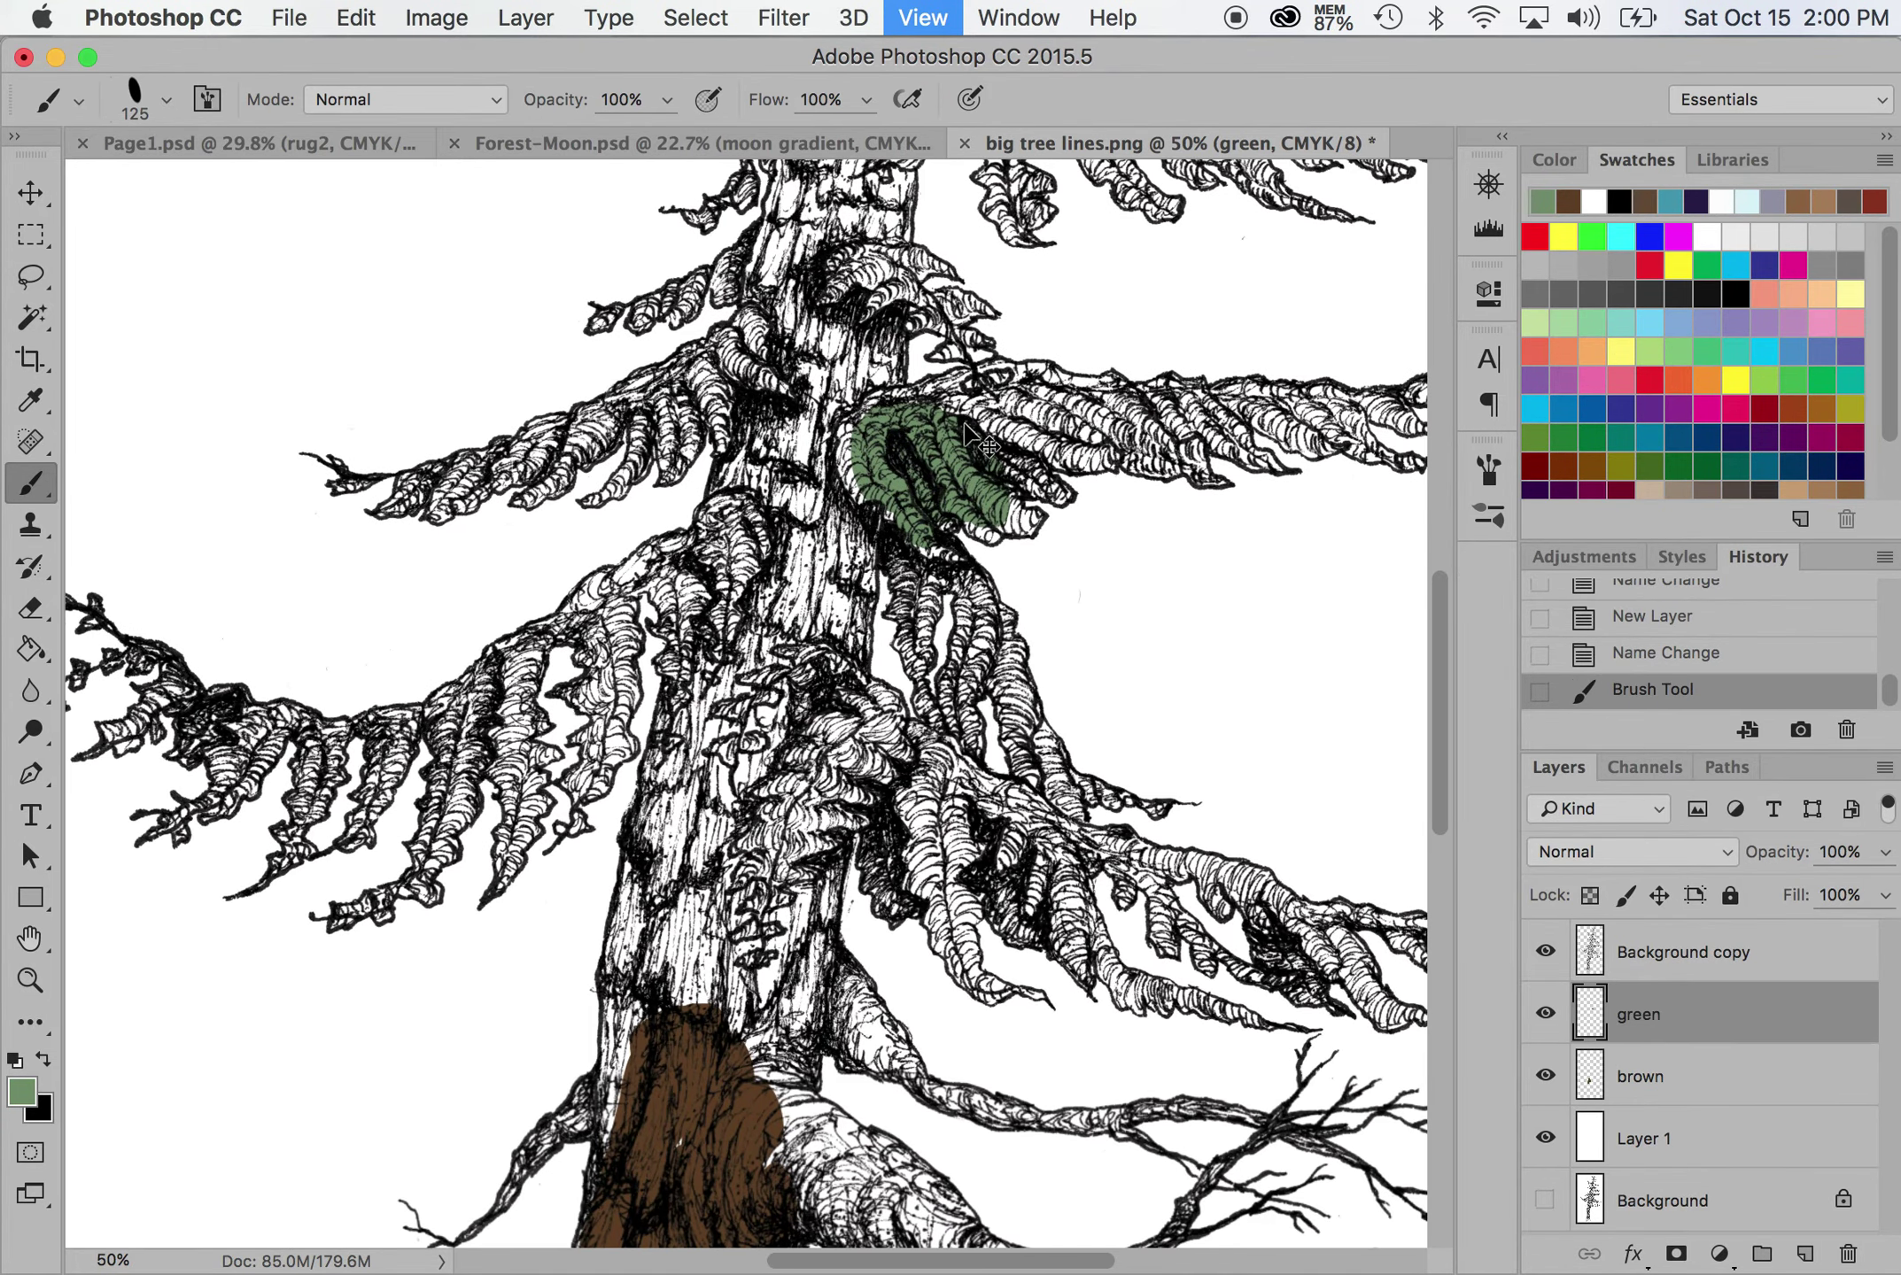
mouse_move(966, 430)
left_mouse_down()
mouse_move(1103, 430)
mouse_move(1032, 434)
mouse_move(1001, 461)
mouse_move(1027, 465)
left_mouse_up()
key("super+minus")
key("super+minus")
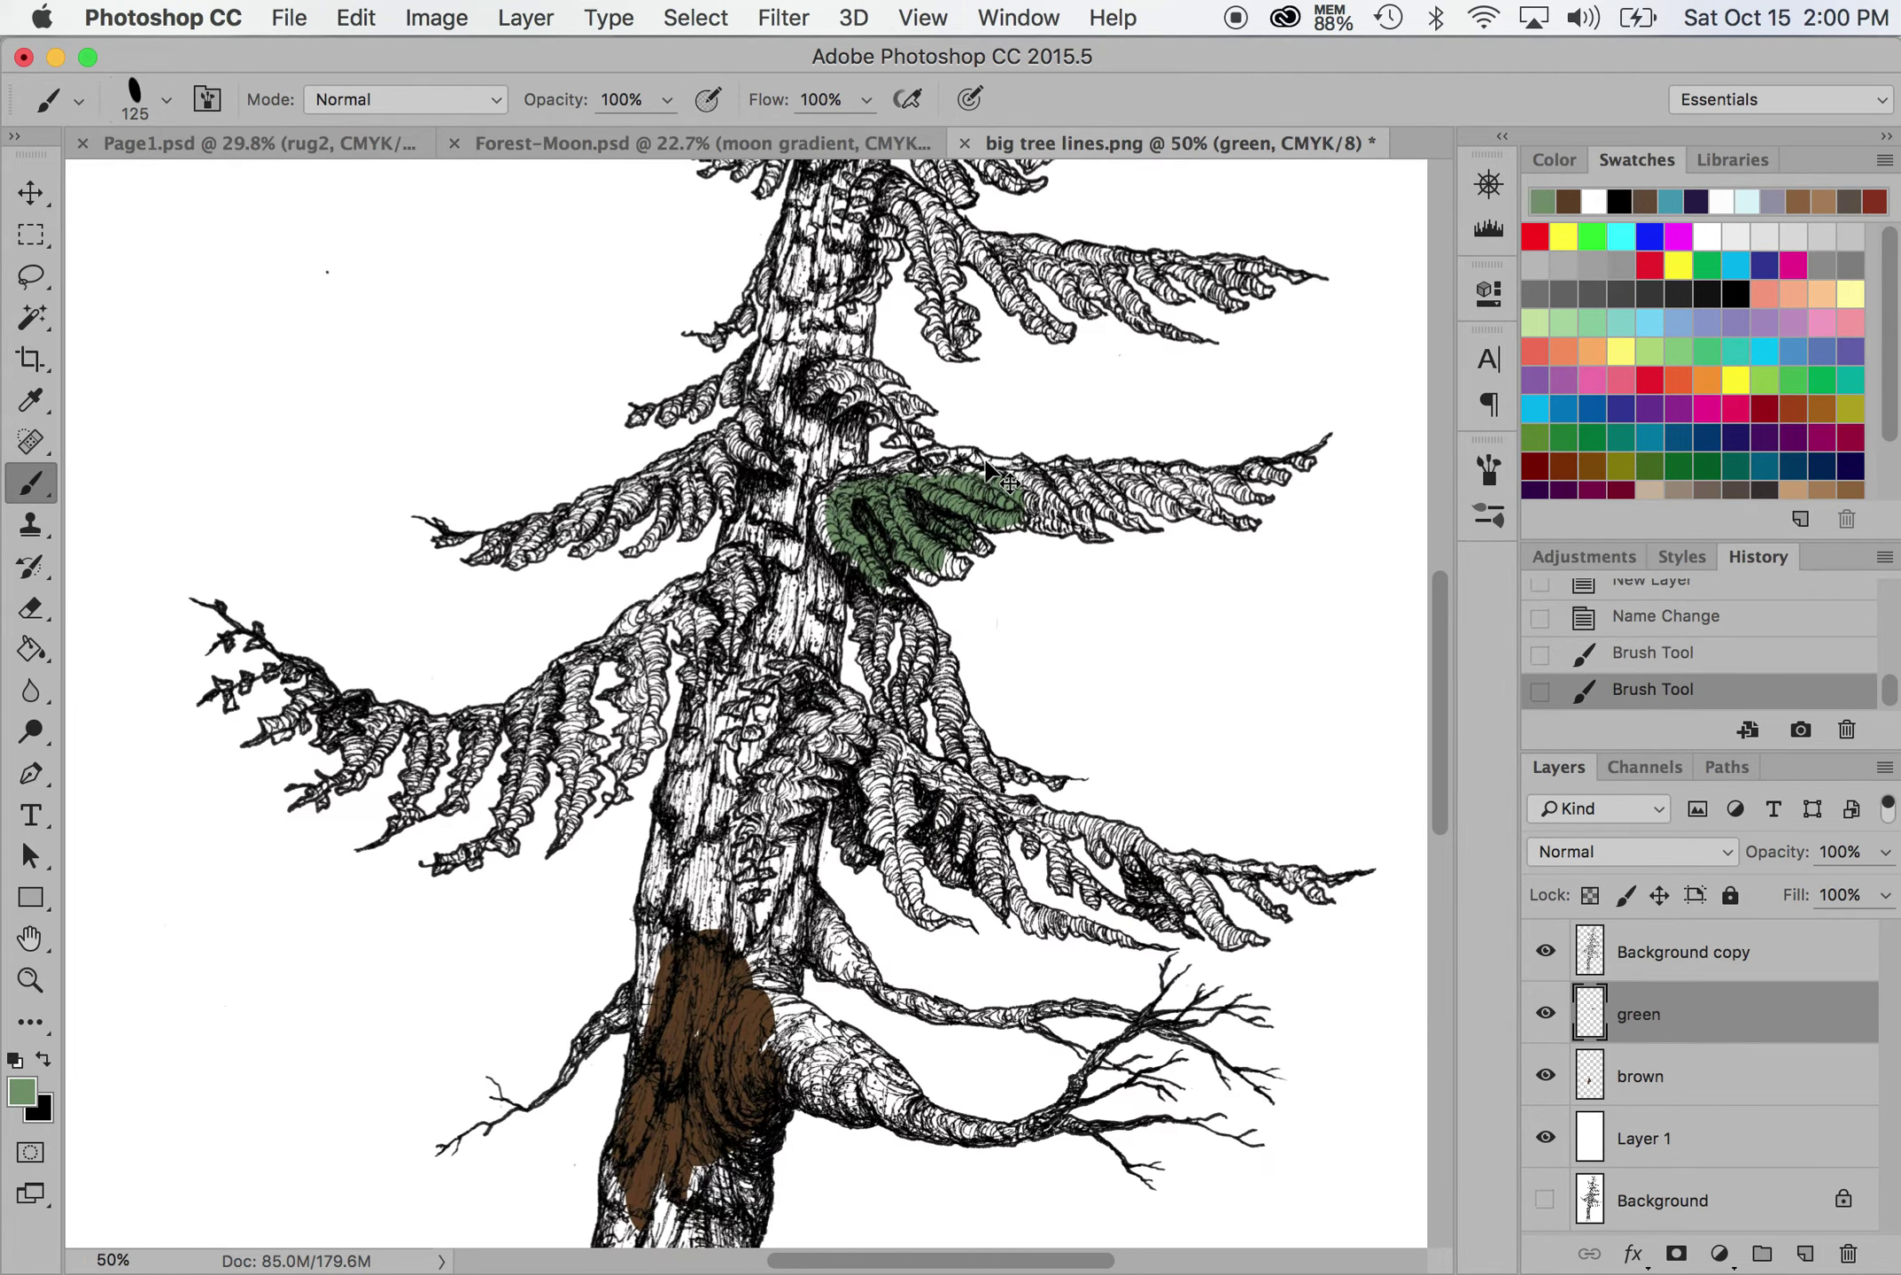
key("super+minus")
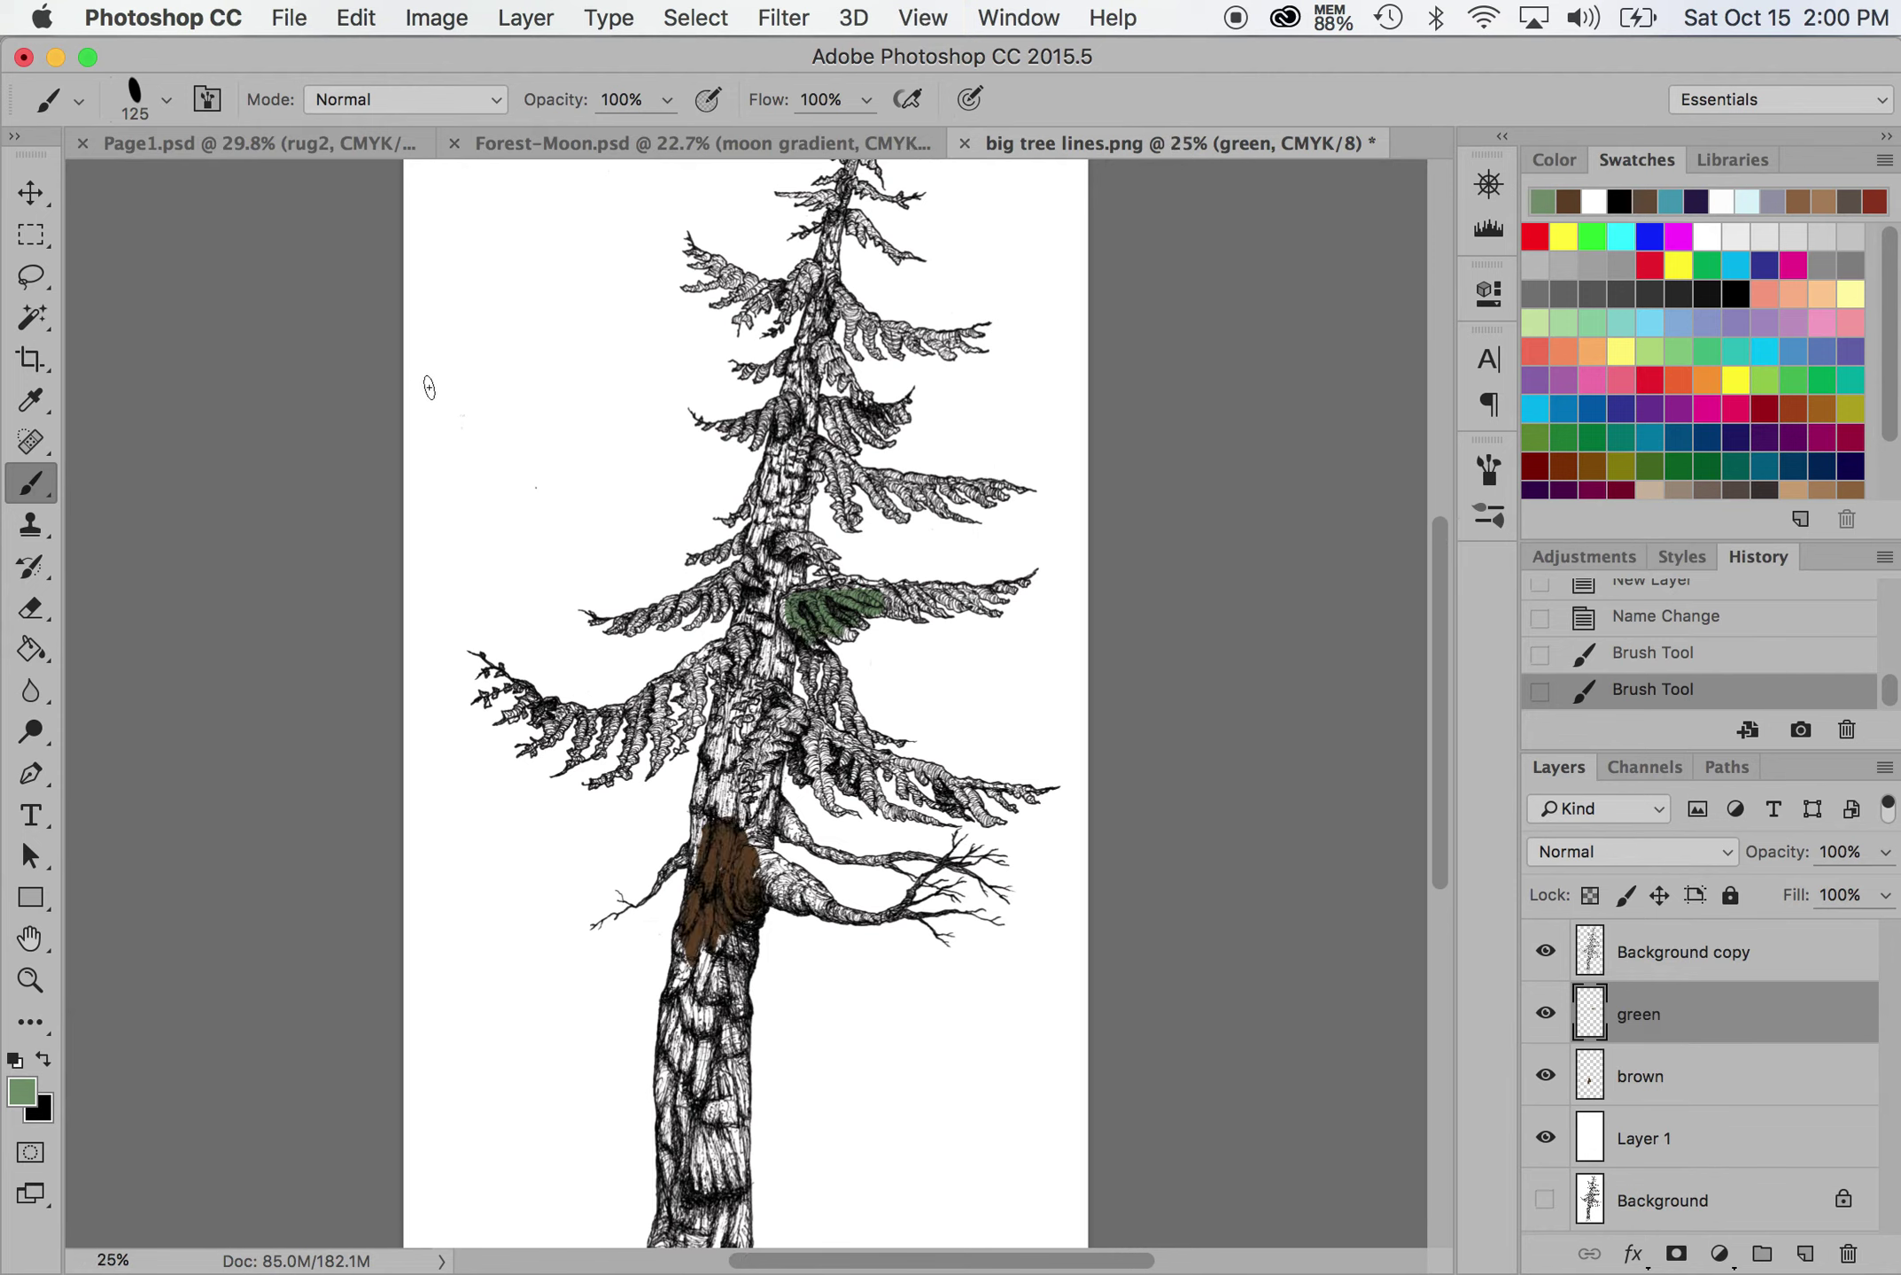
Erase stray marks on the green layer and a speck on the Background copy layer
left_click(31, 609)
left_click_drag(526, 488, 543, 493)
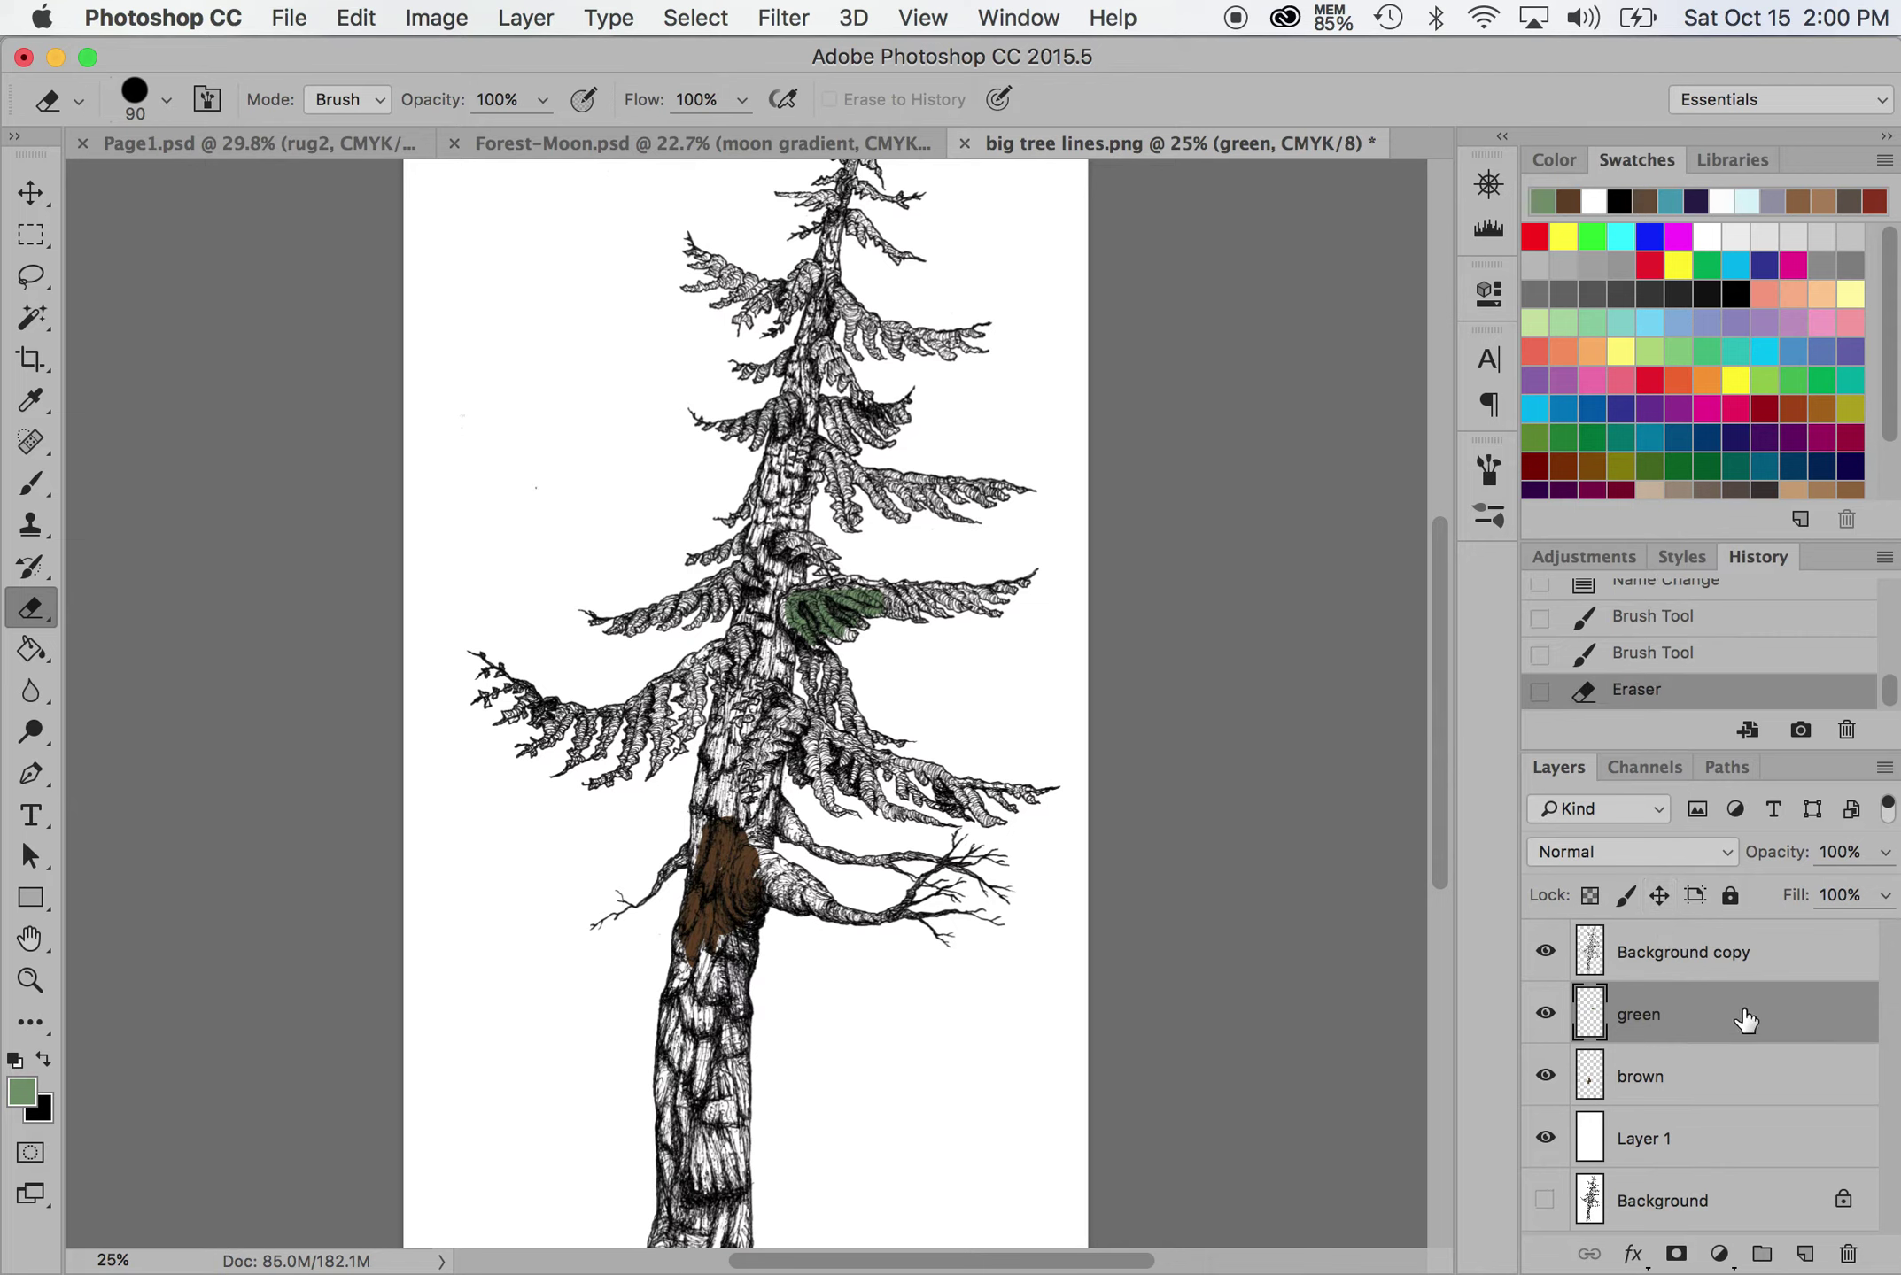
left_click(1734, 967)
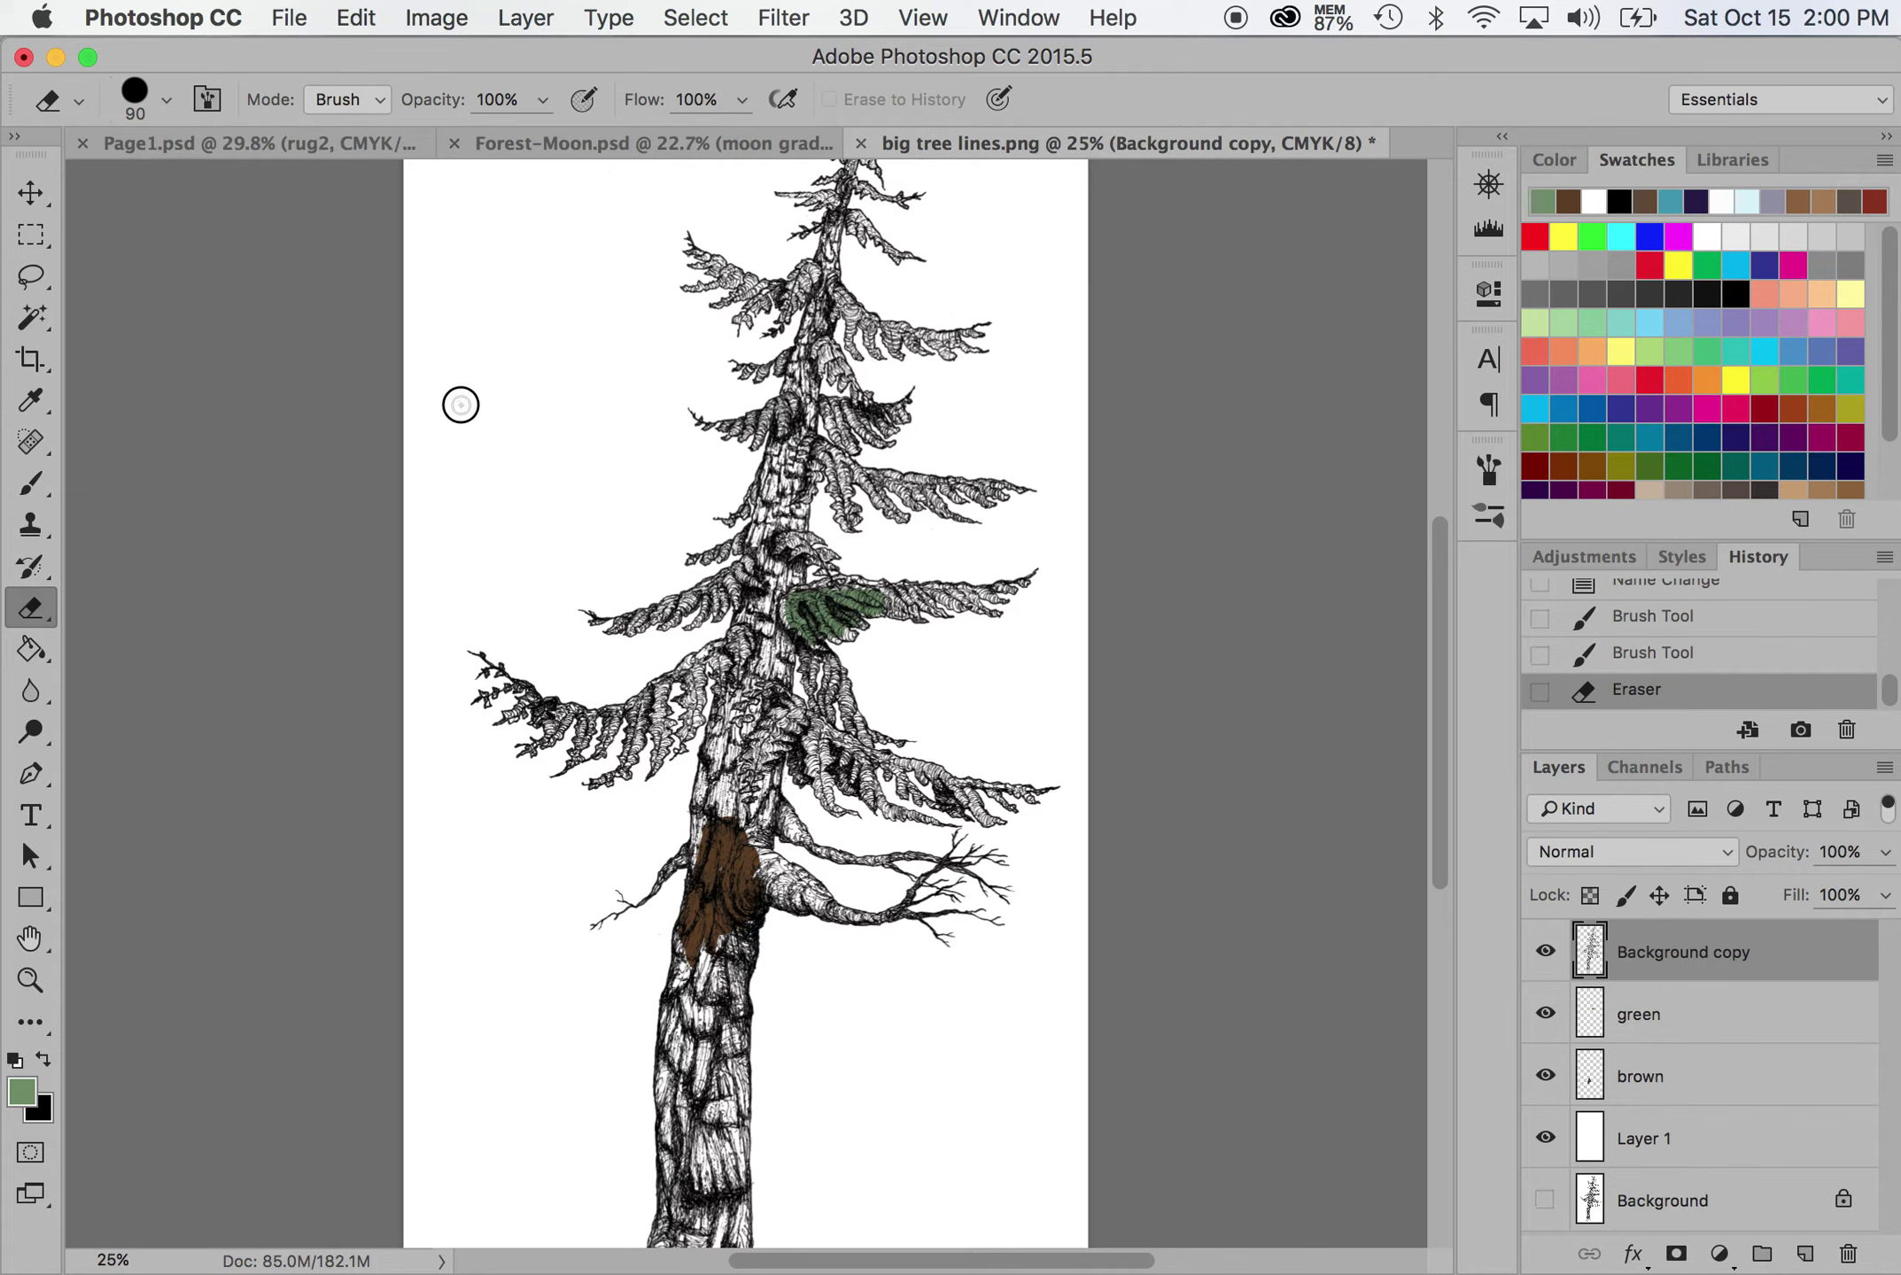
left_click_drag(458, 402, 538, 538)
scroll(1061, 536, "up", 3)
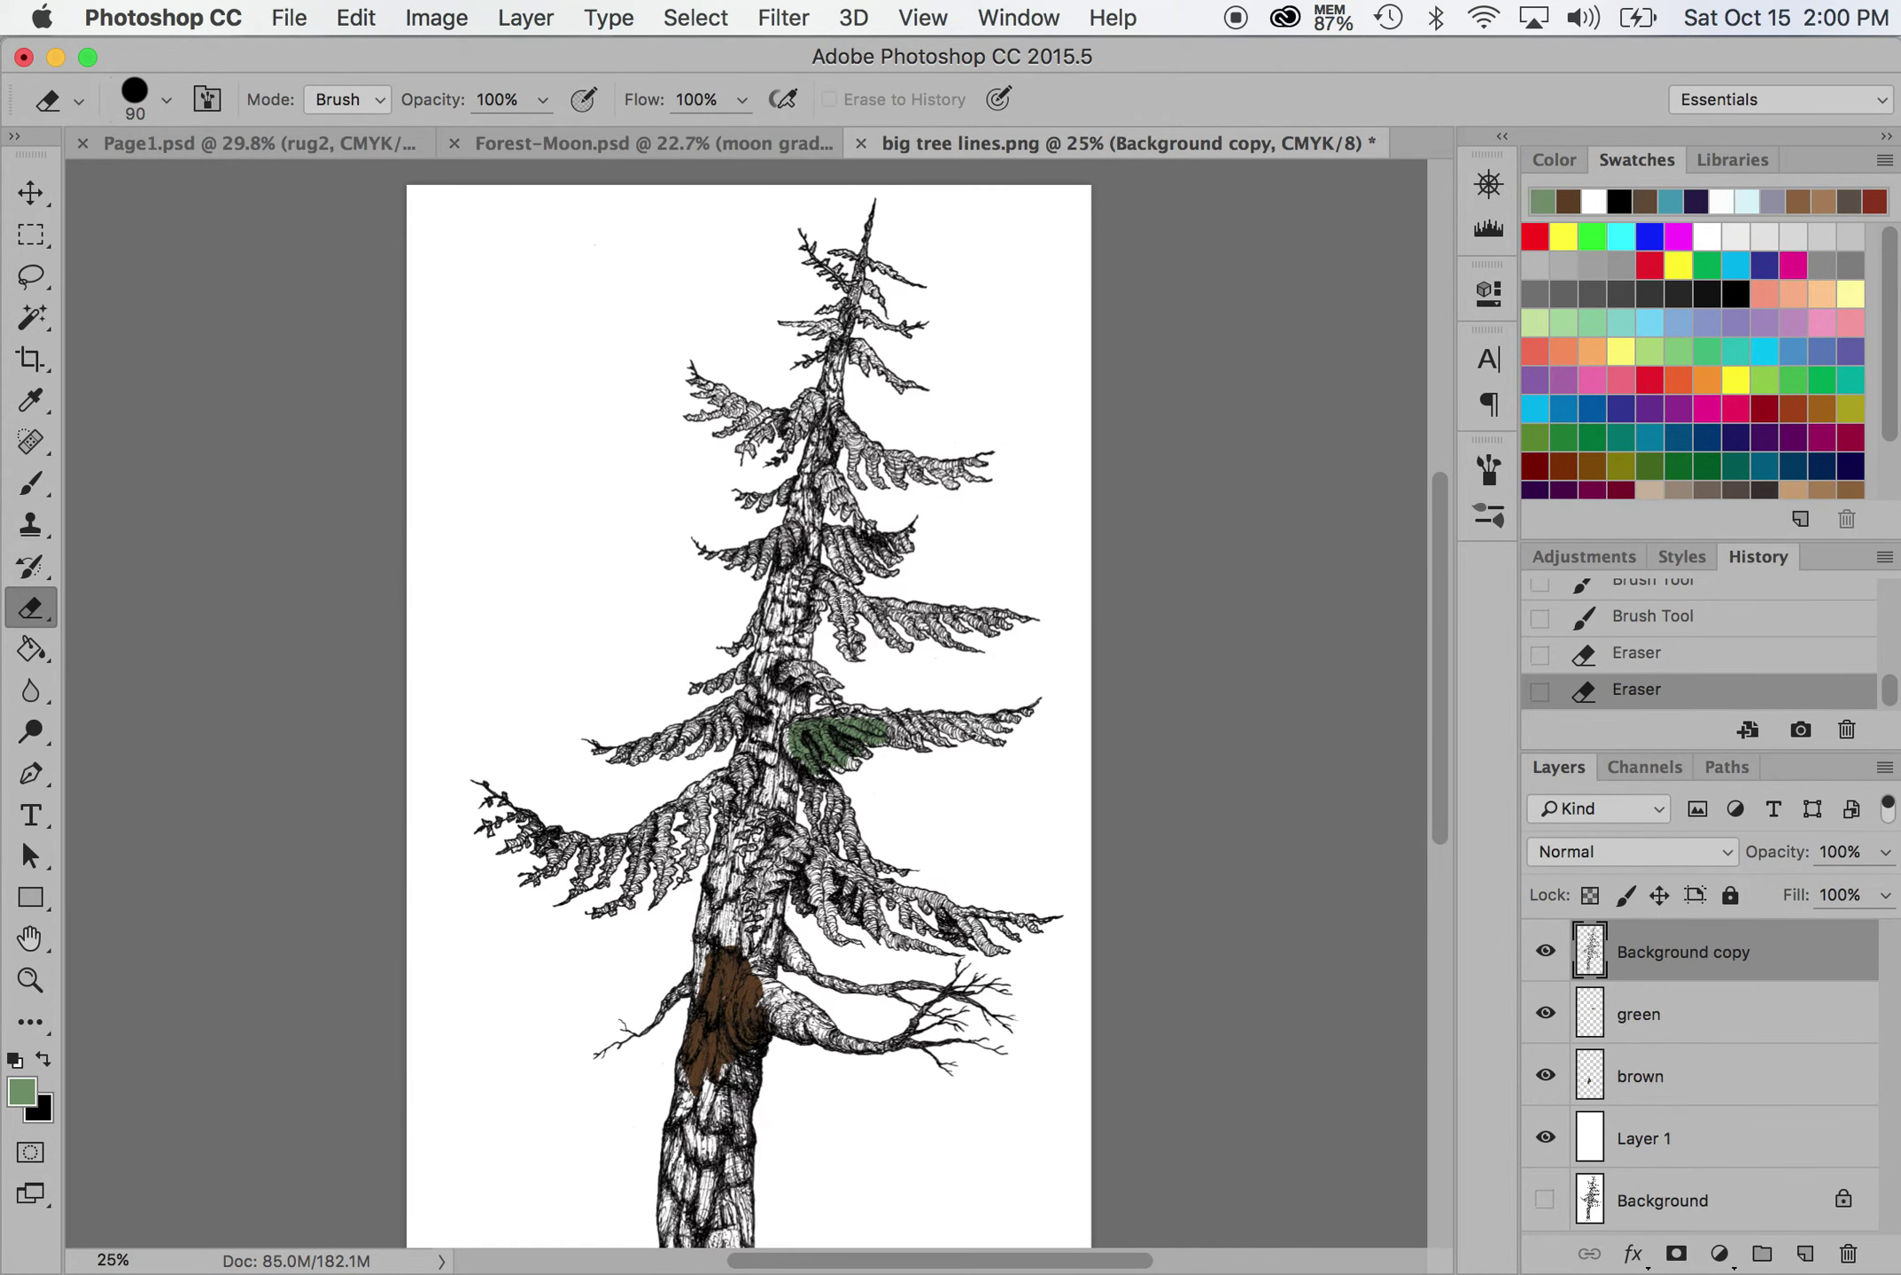
left_click(572, 153)
Duplicate Forest-Moon.psd's moon gradient layer into the big tree lines.png document
scroll(1699, 1076, "down", 3)
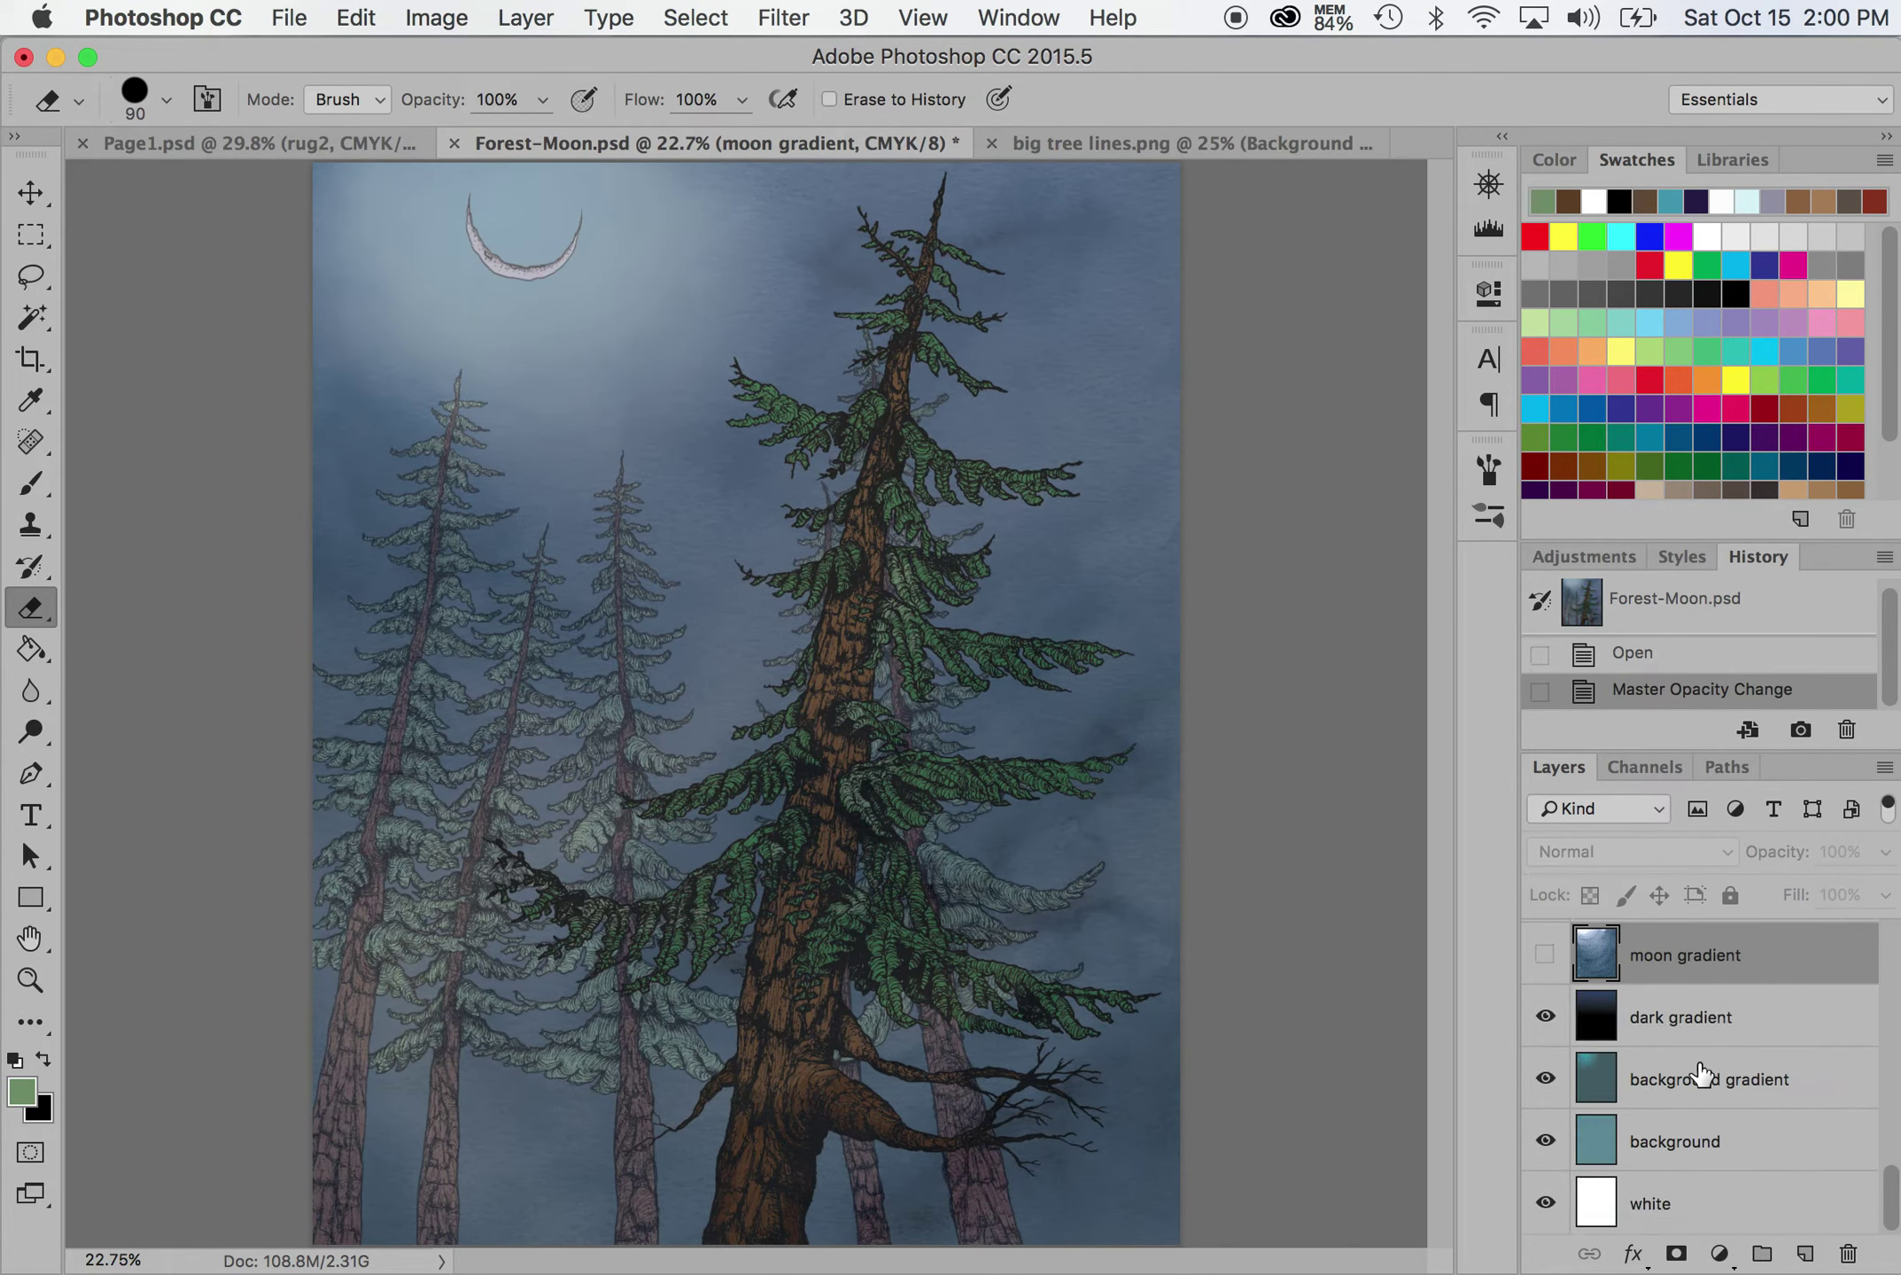
scroll(1699, 1074, "up", 1)
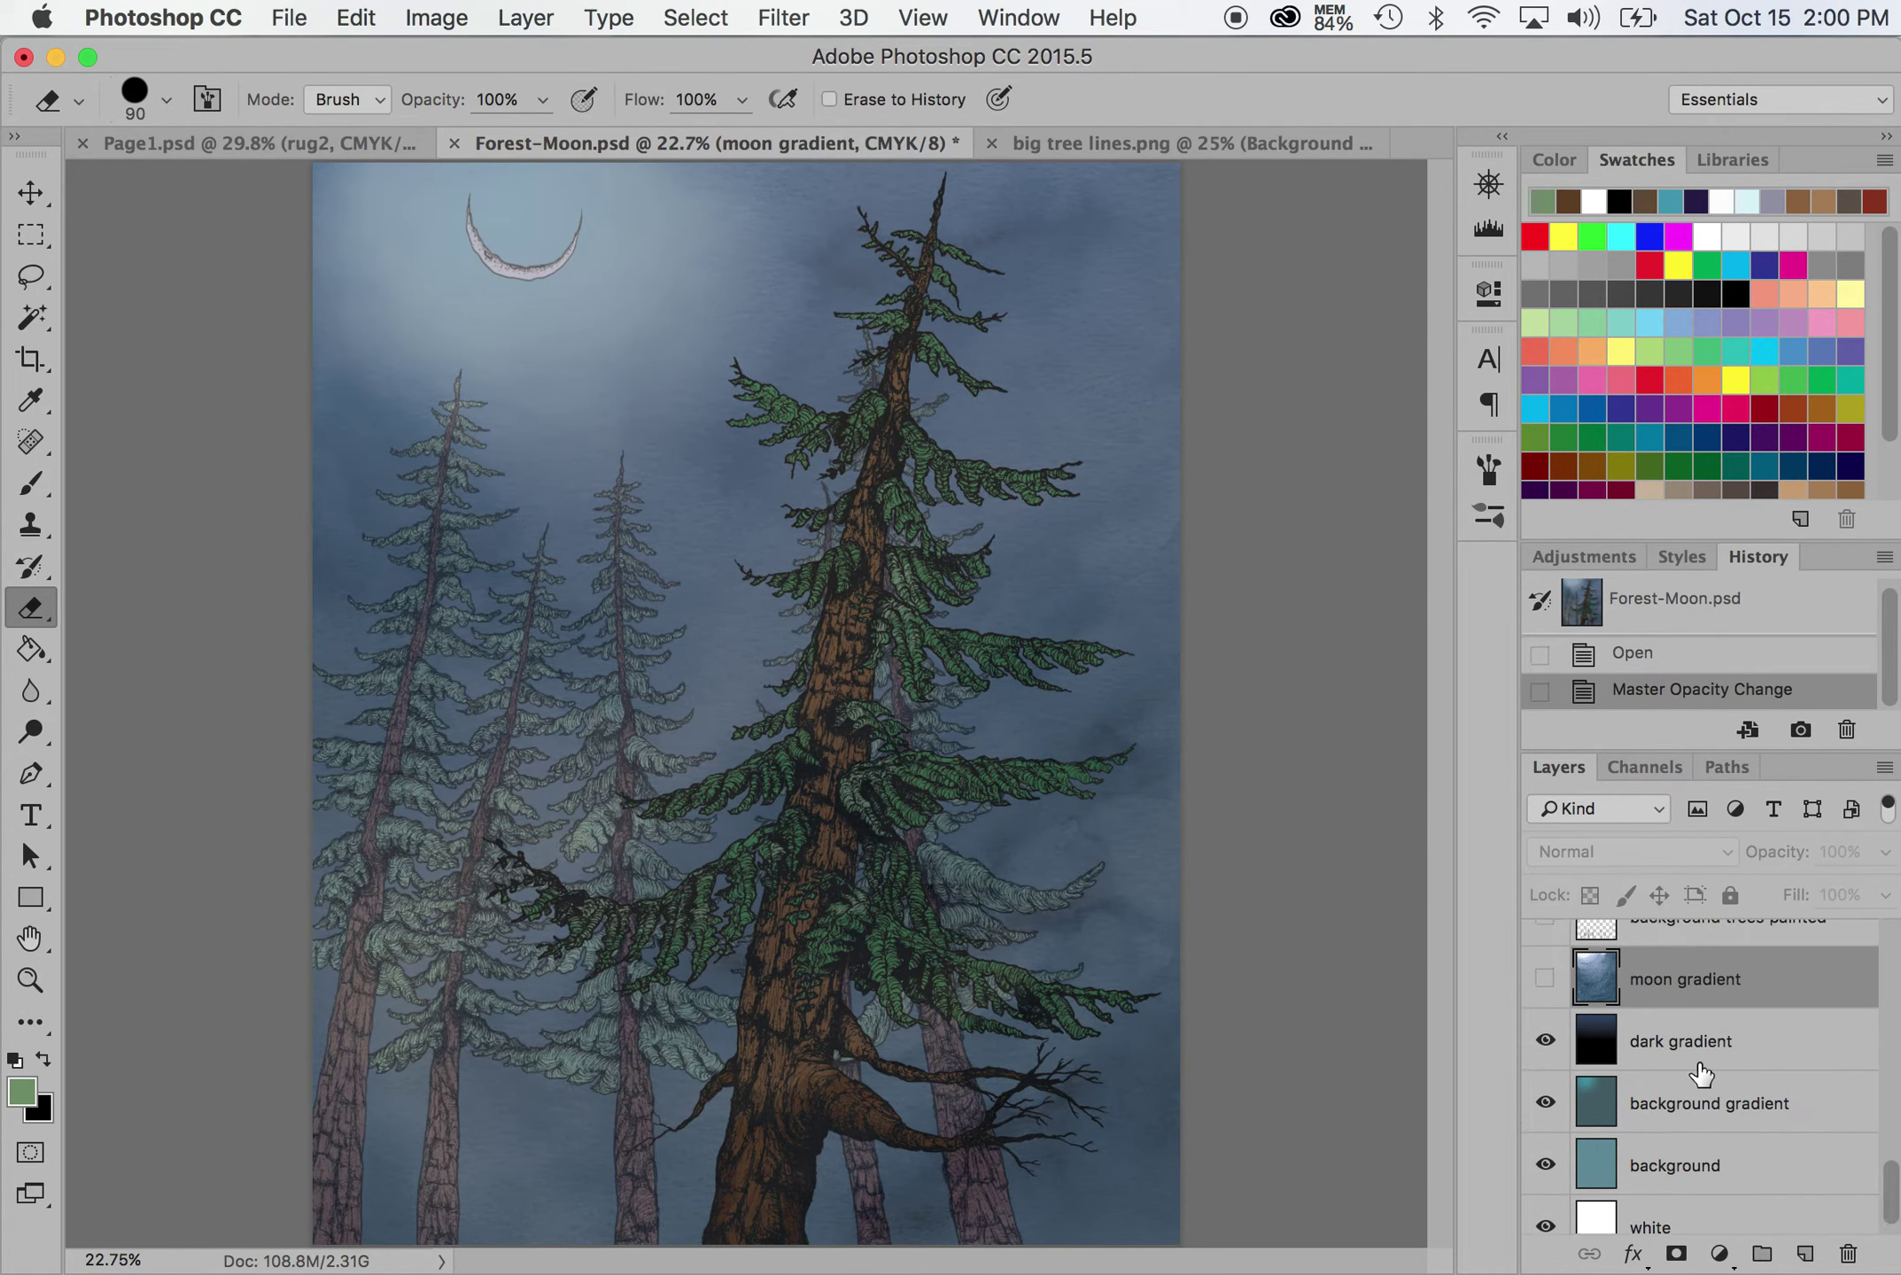
right_click(1689, 984)
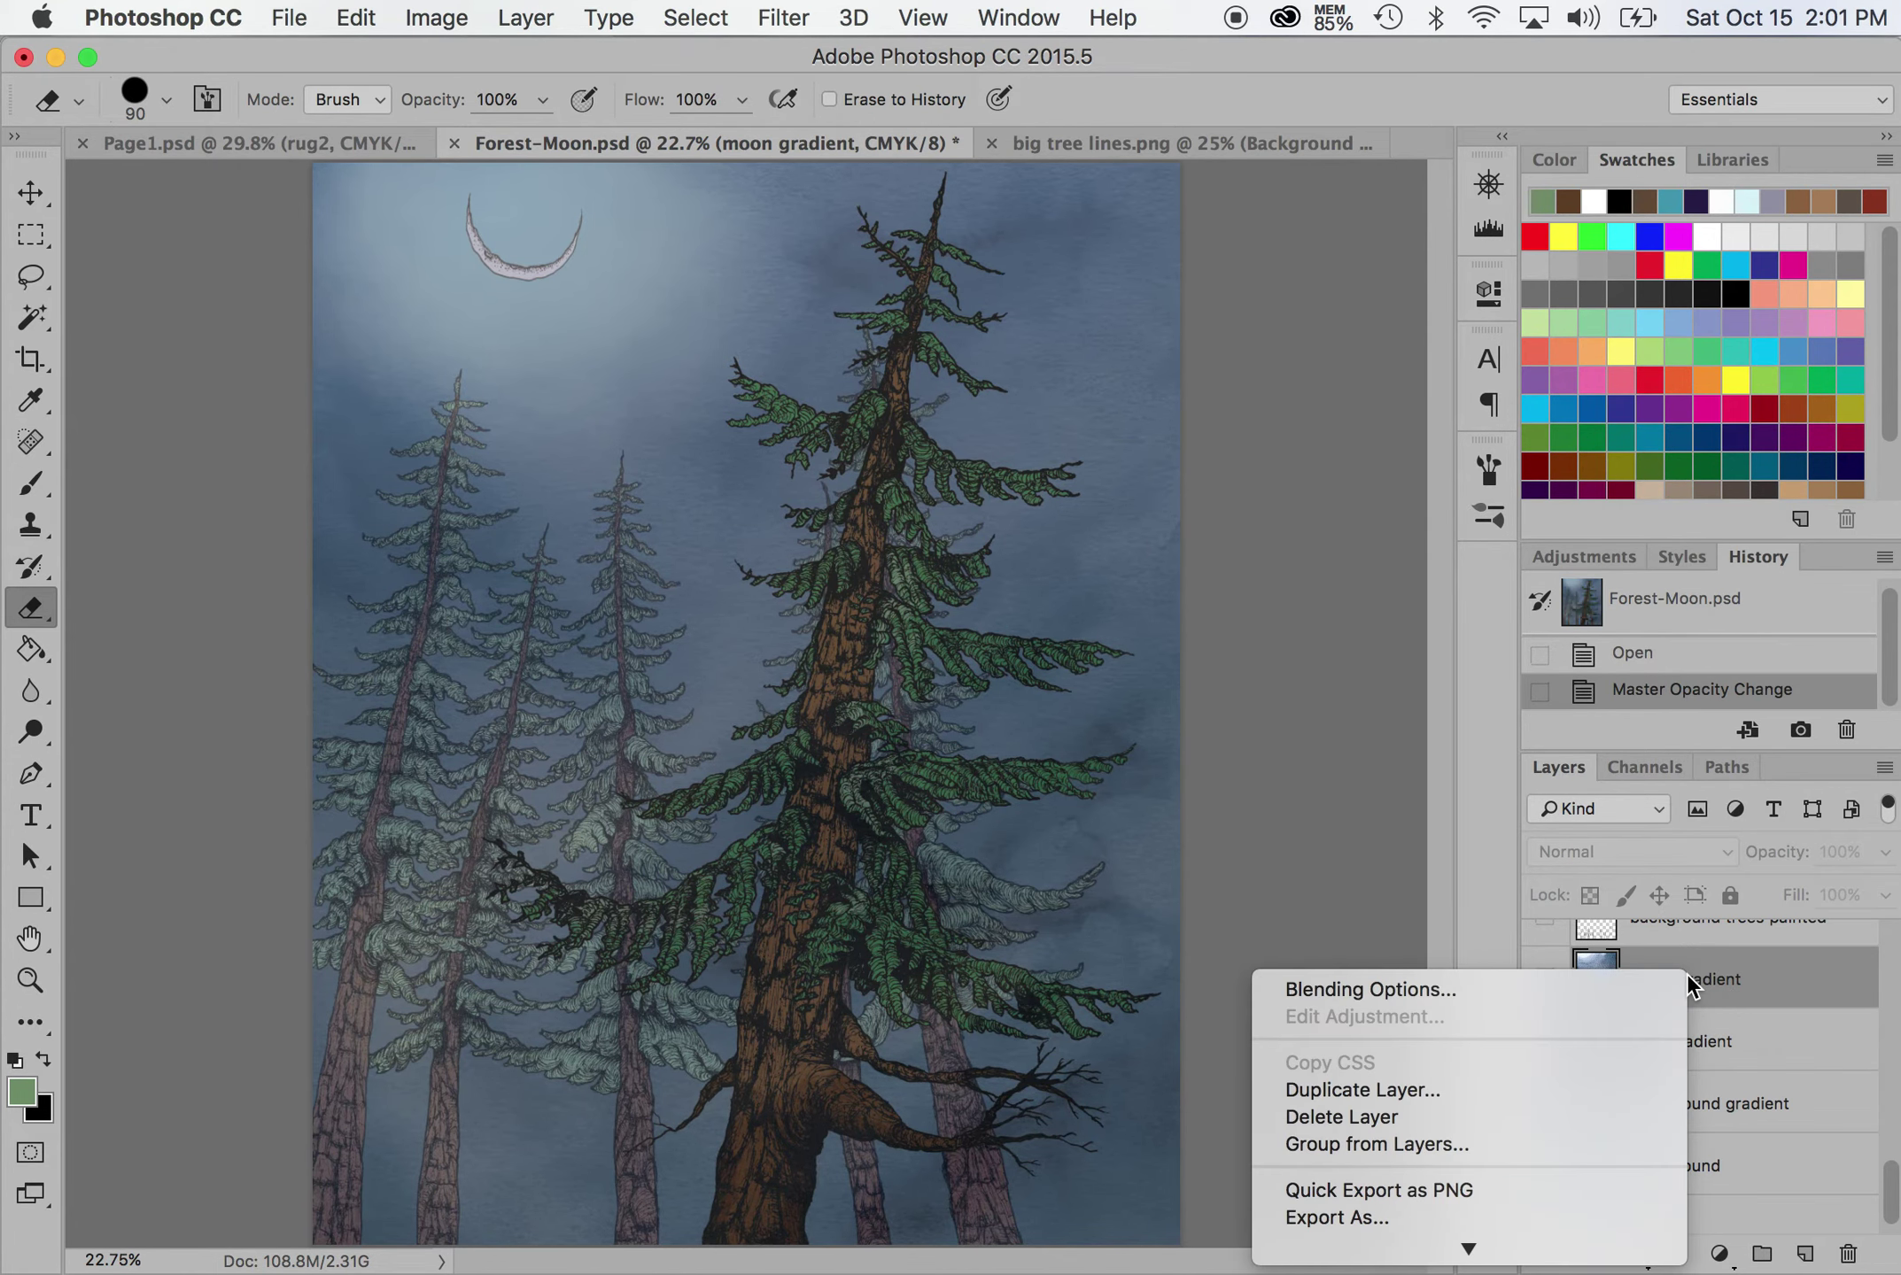
left_click(1593, 1089)
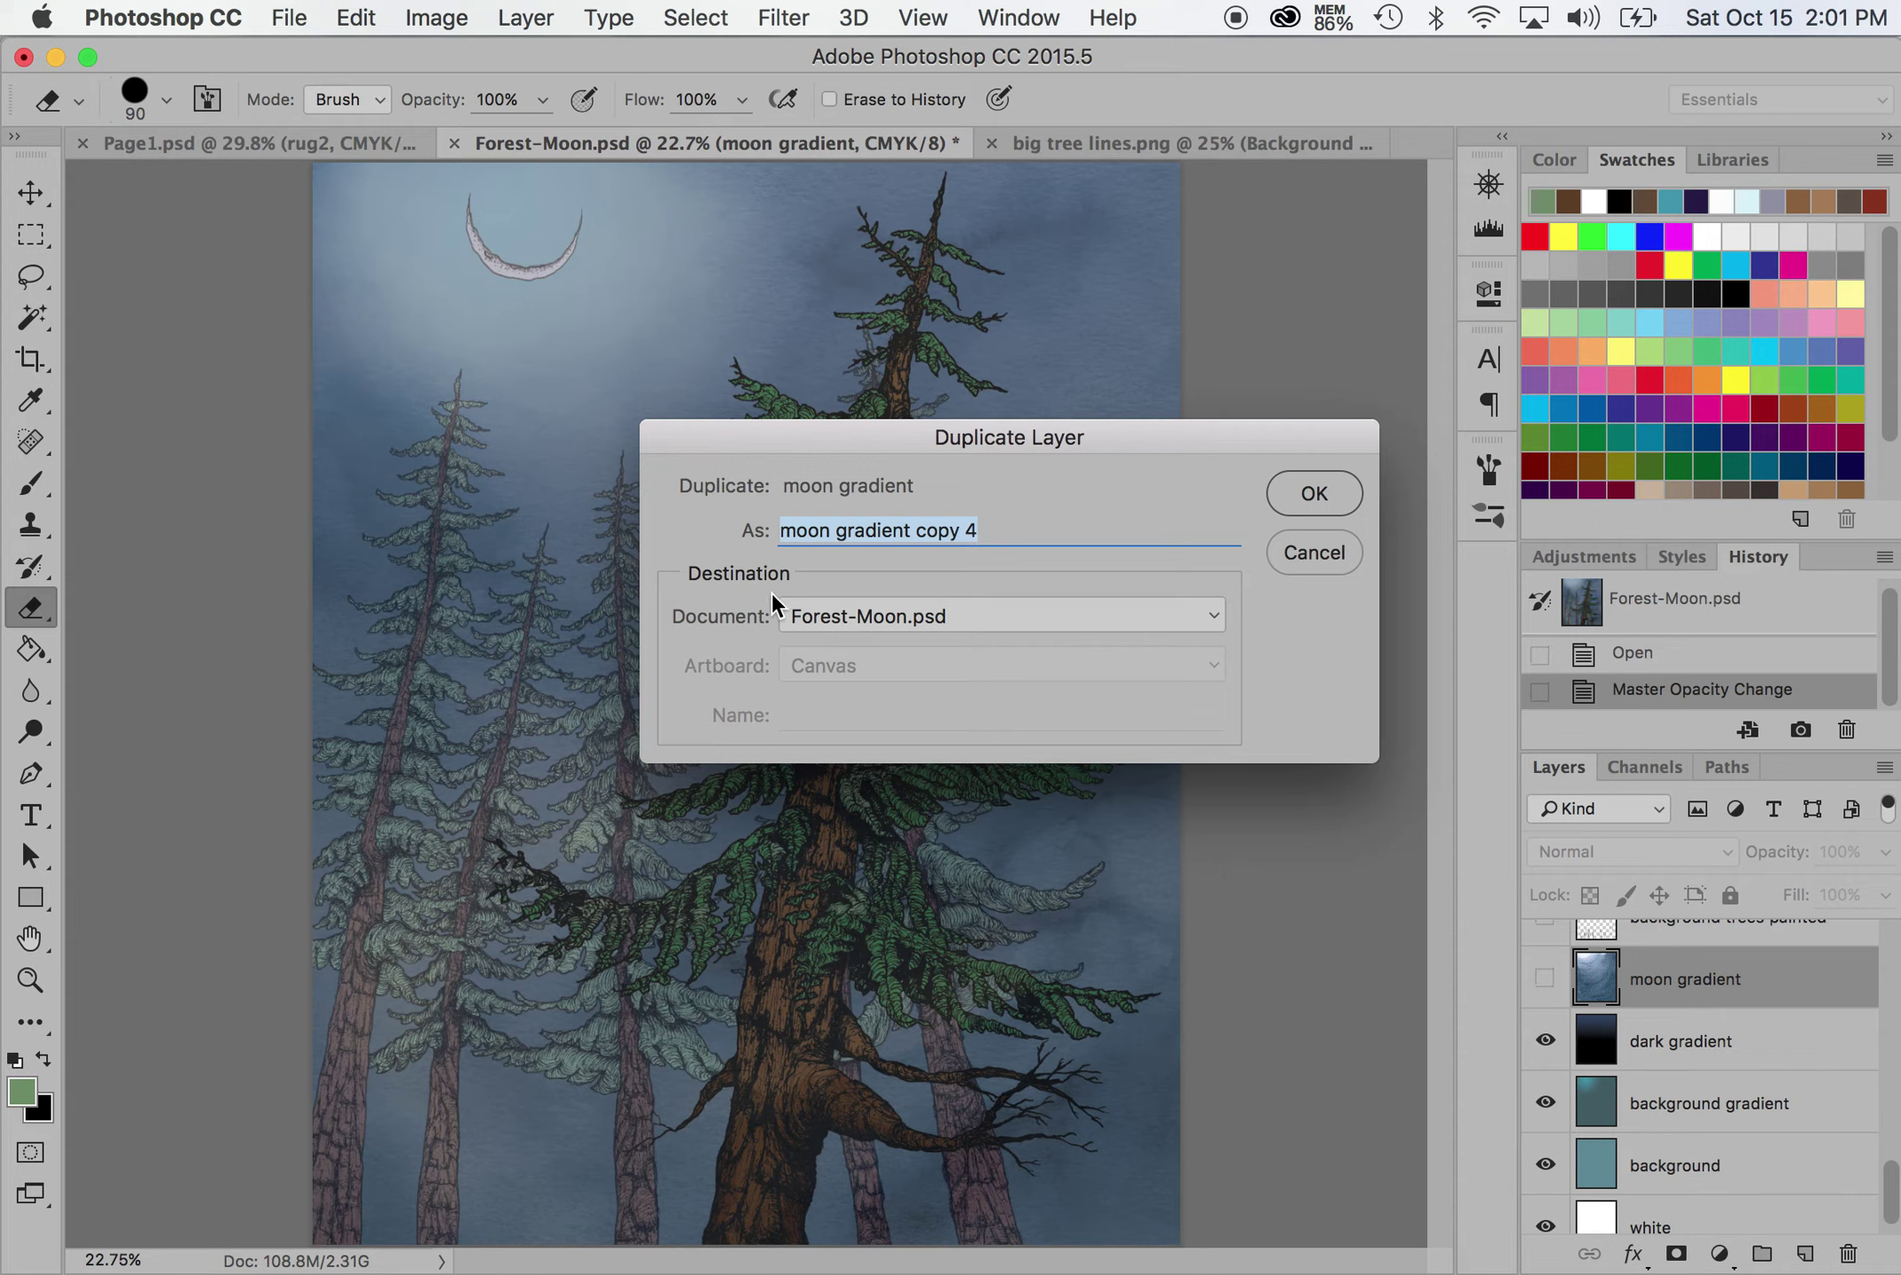
left_click(919, 615)
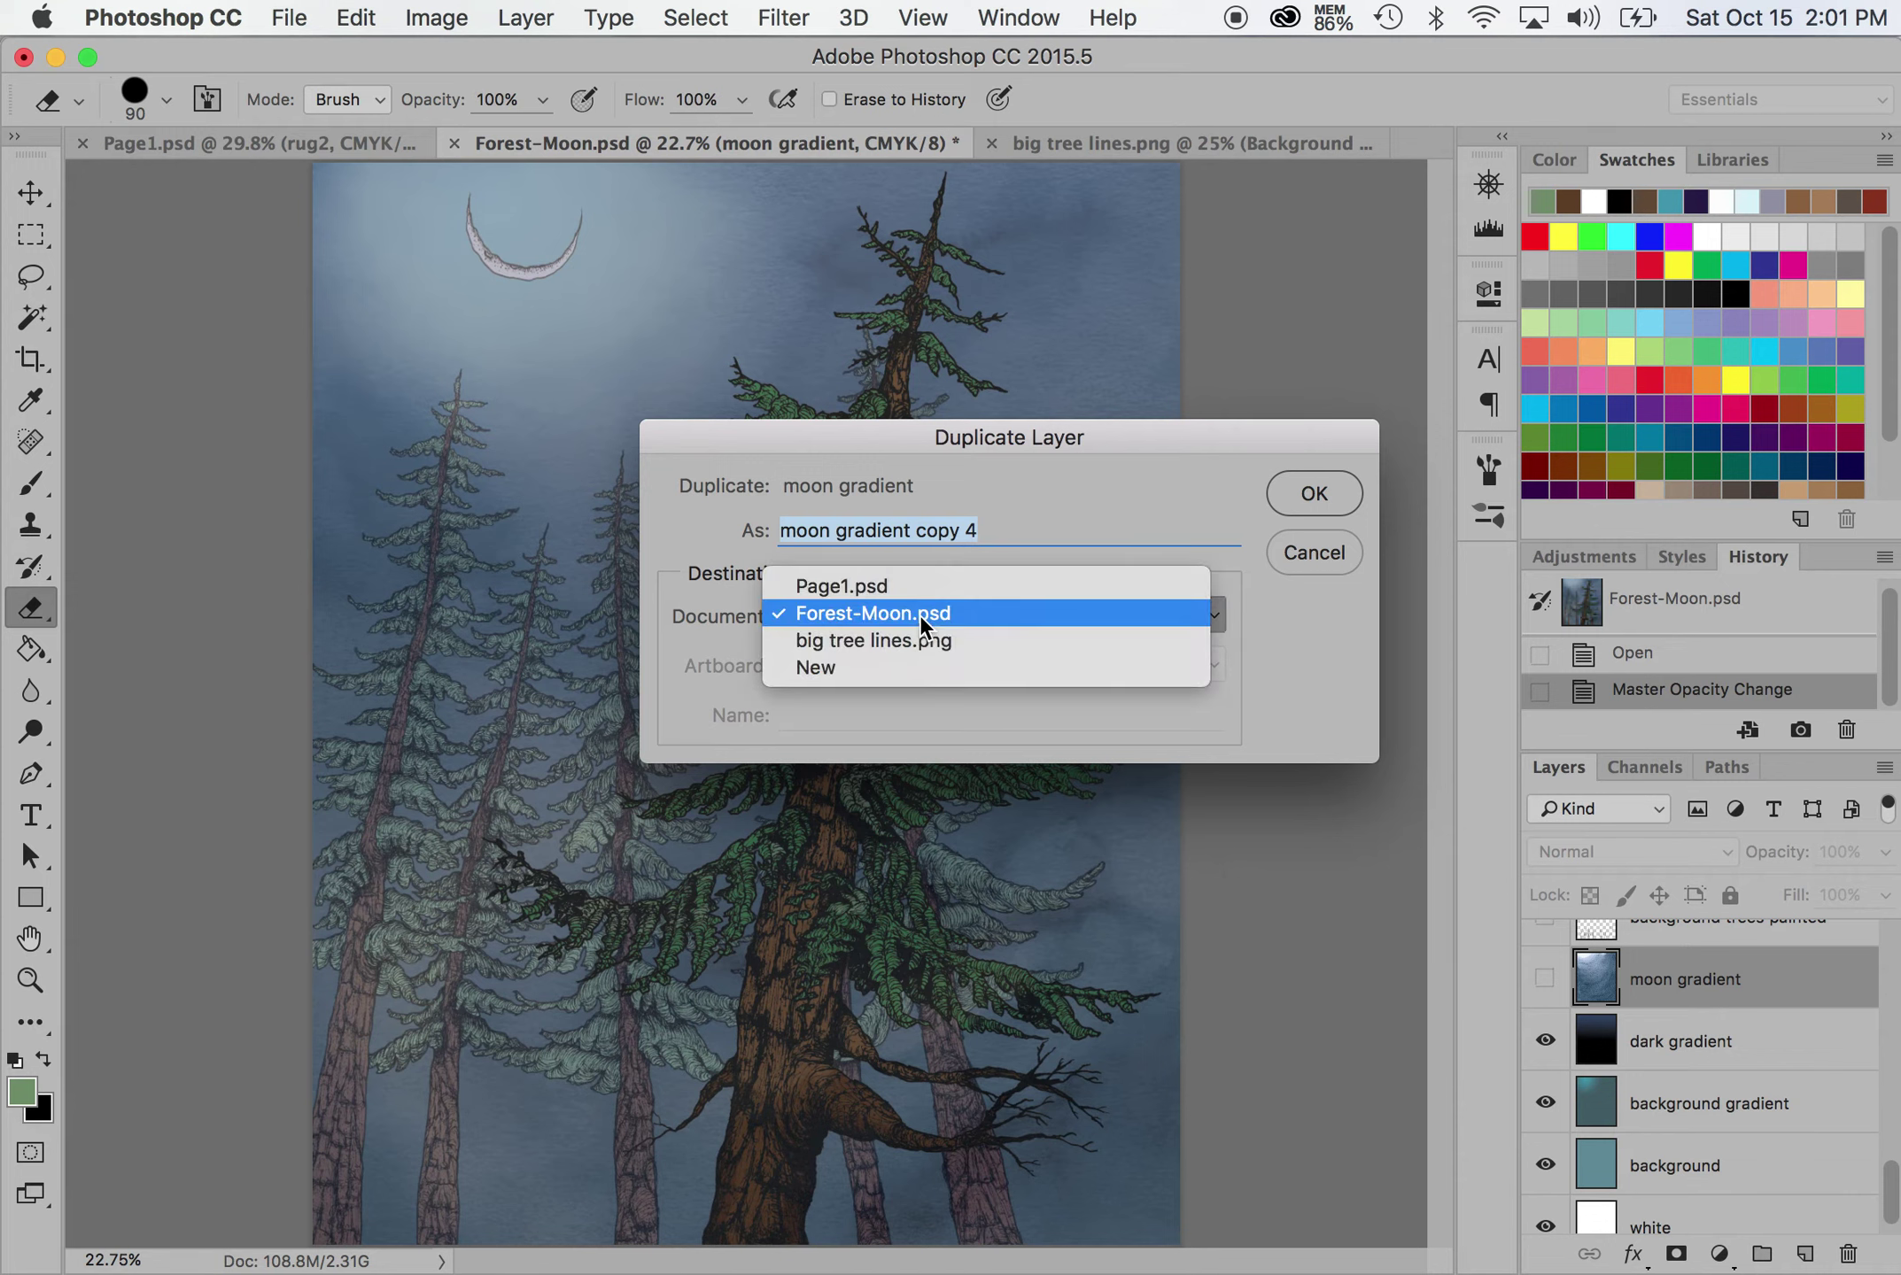
left_click(999, 641)
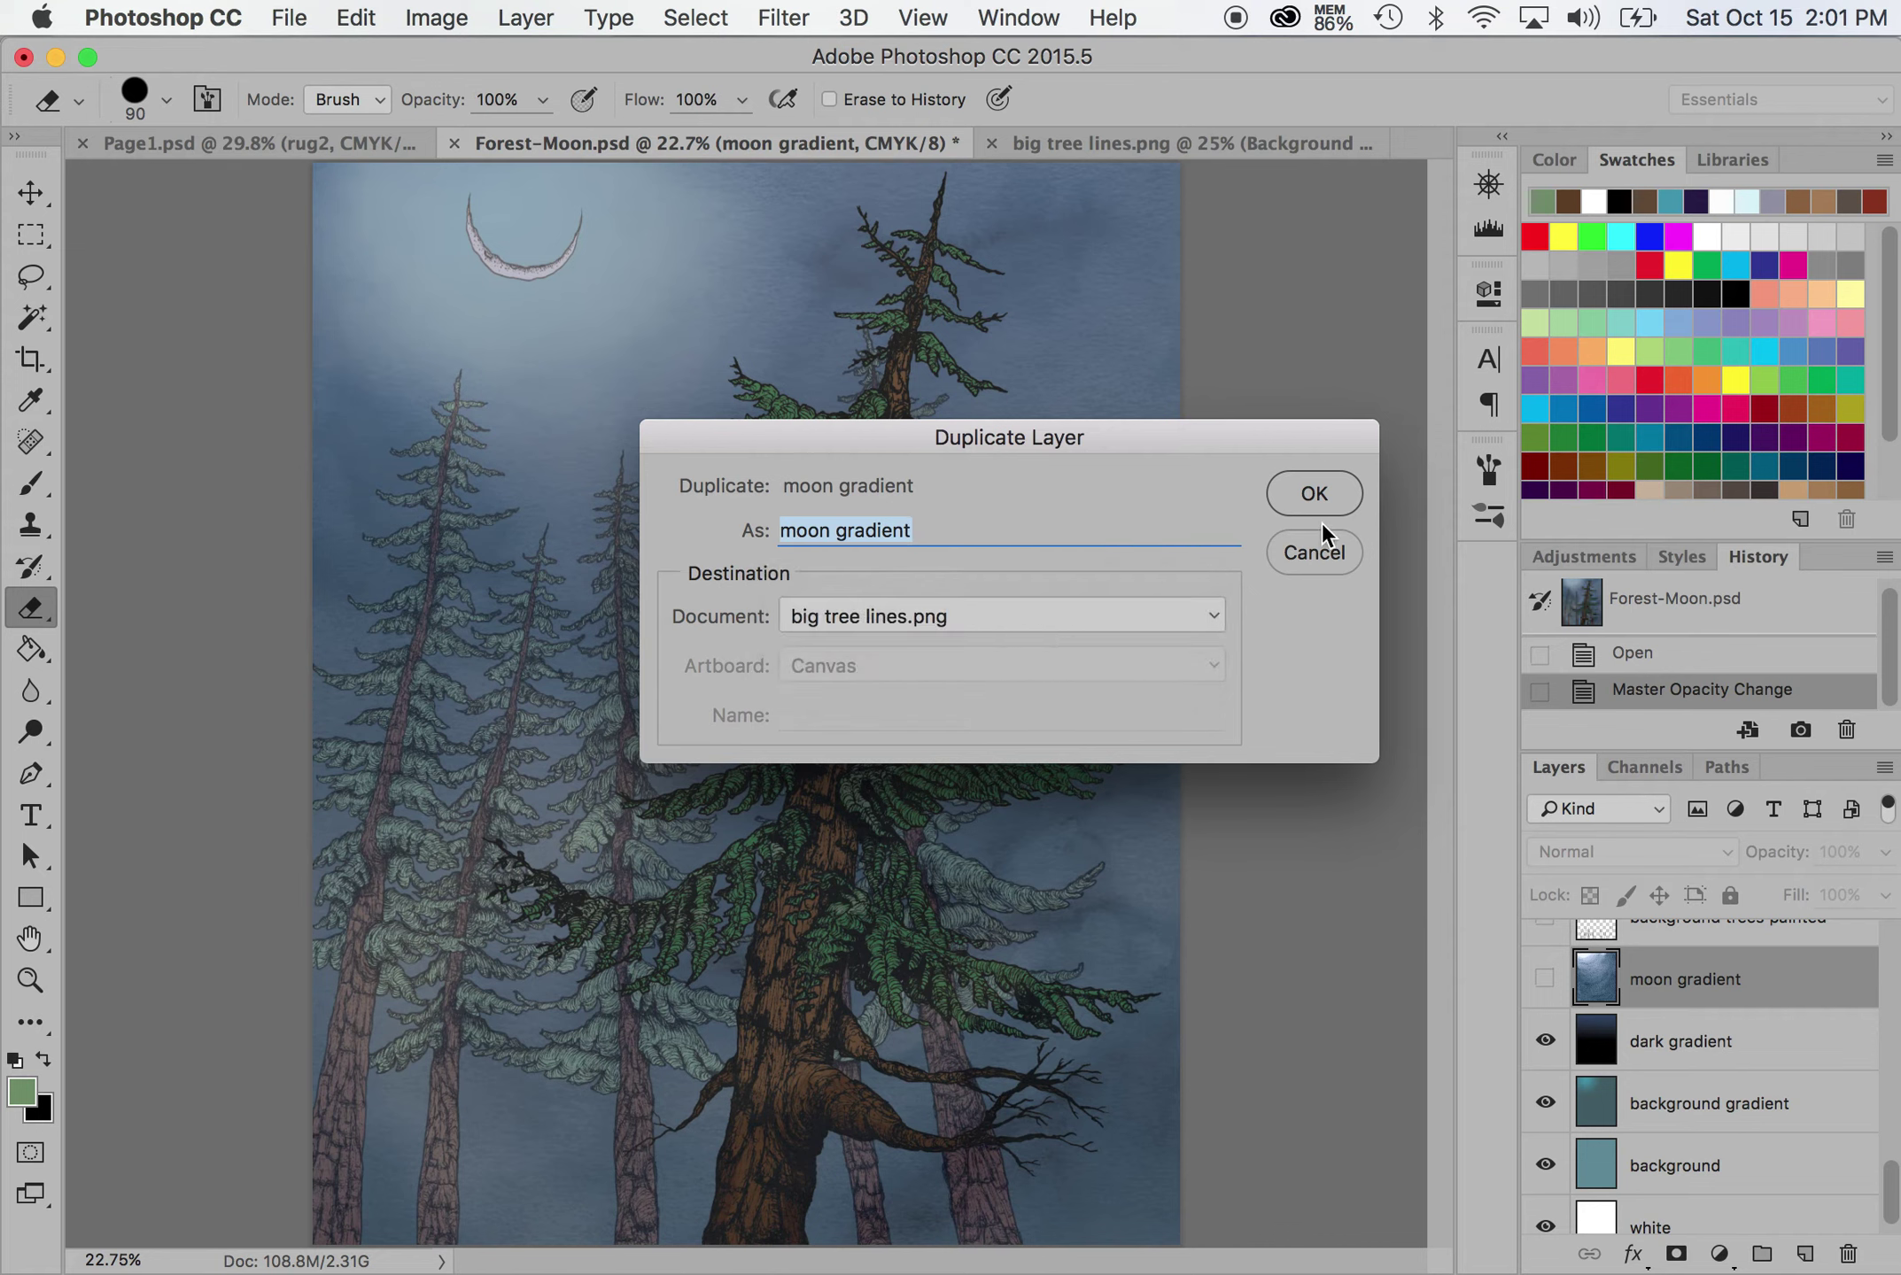
left_click(1335, 493)
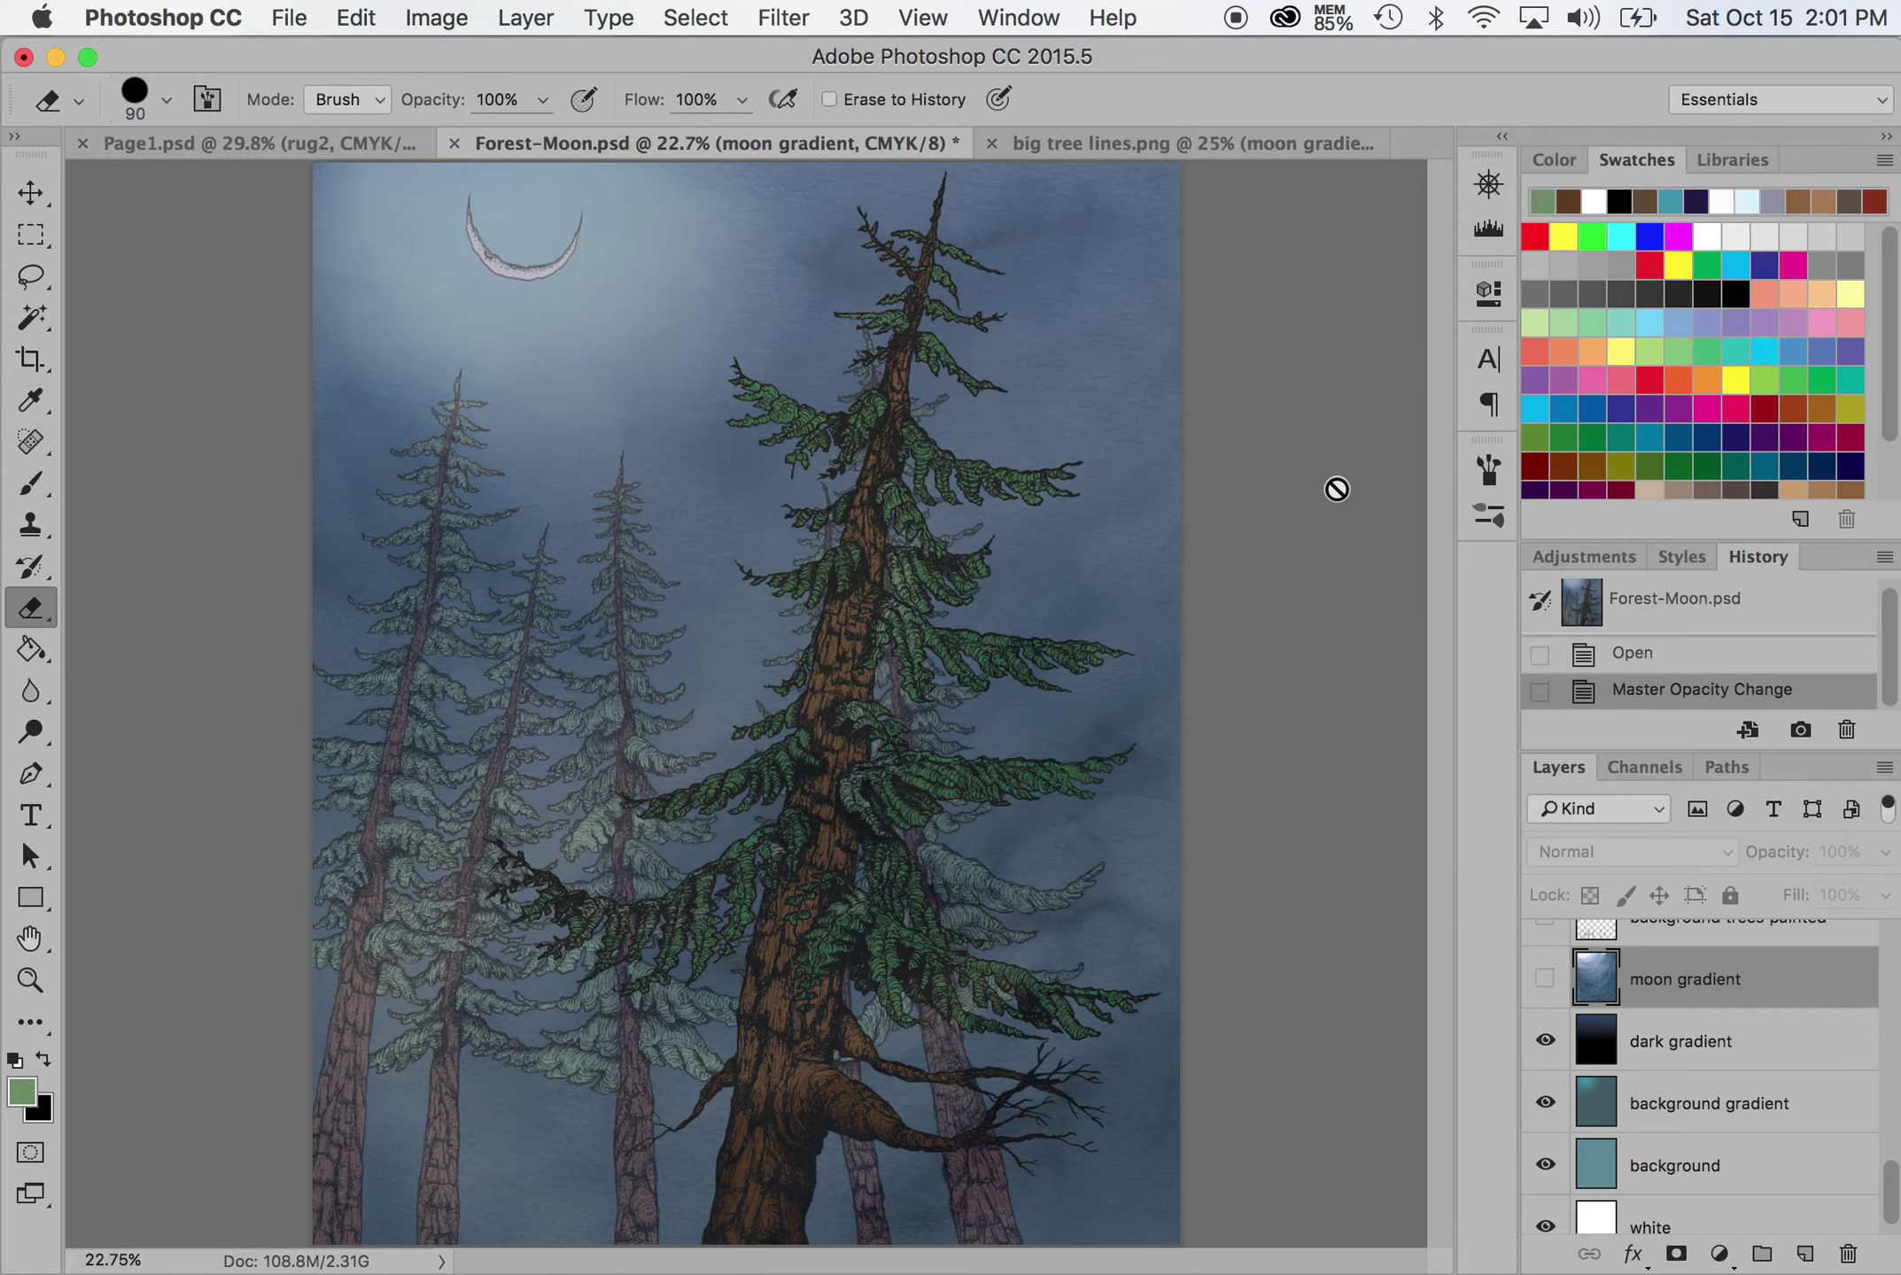
left_click(1210, 143)
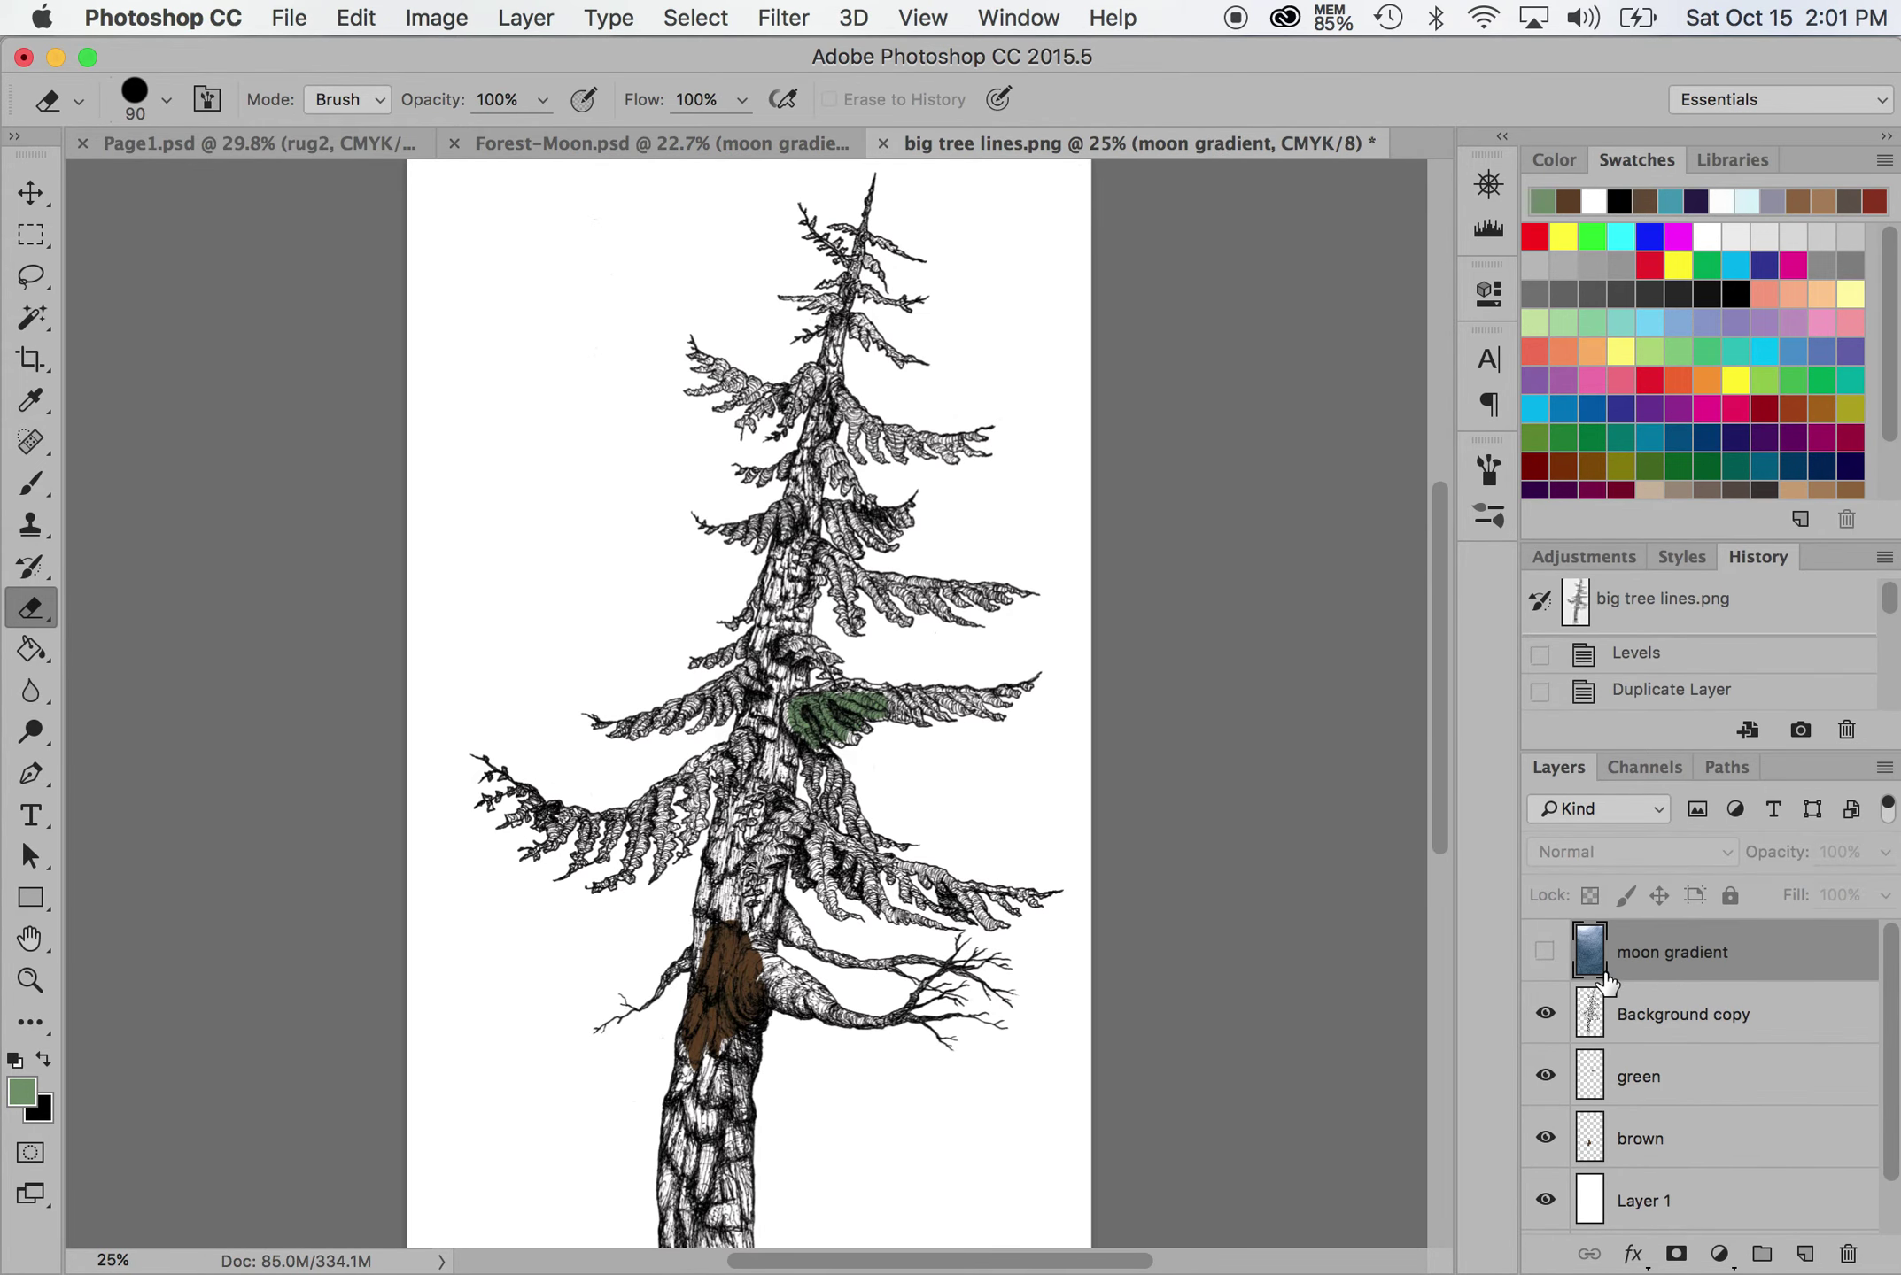
Make the moon gradient visible and clip it to Background copy, tinting the tree lines blue
left_click(1545, 953)
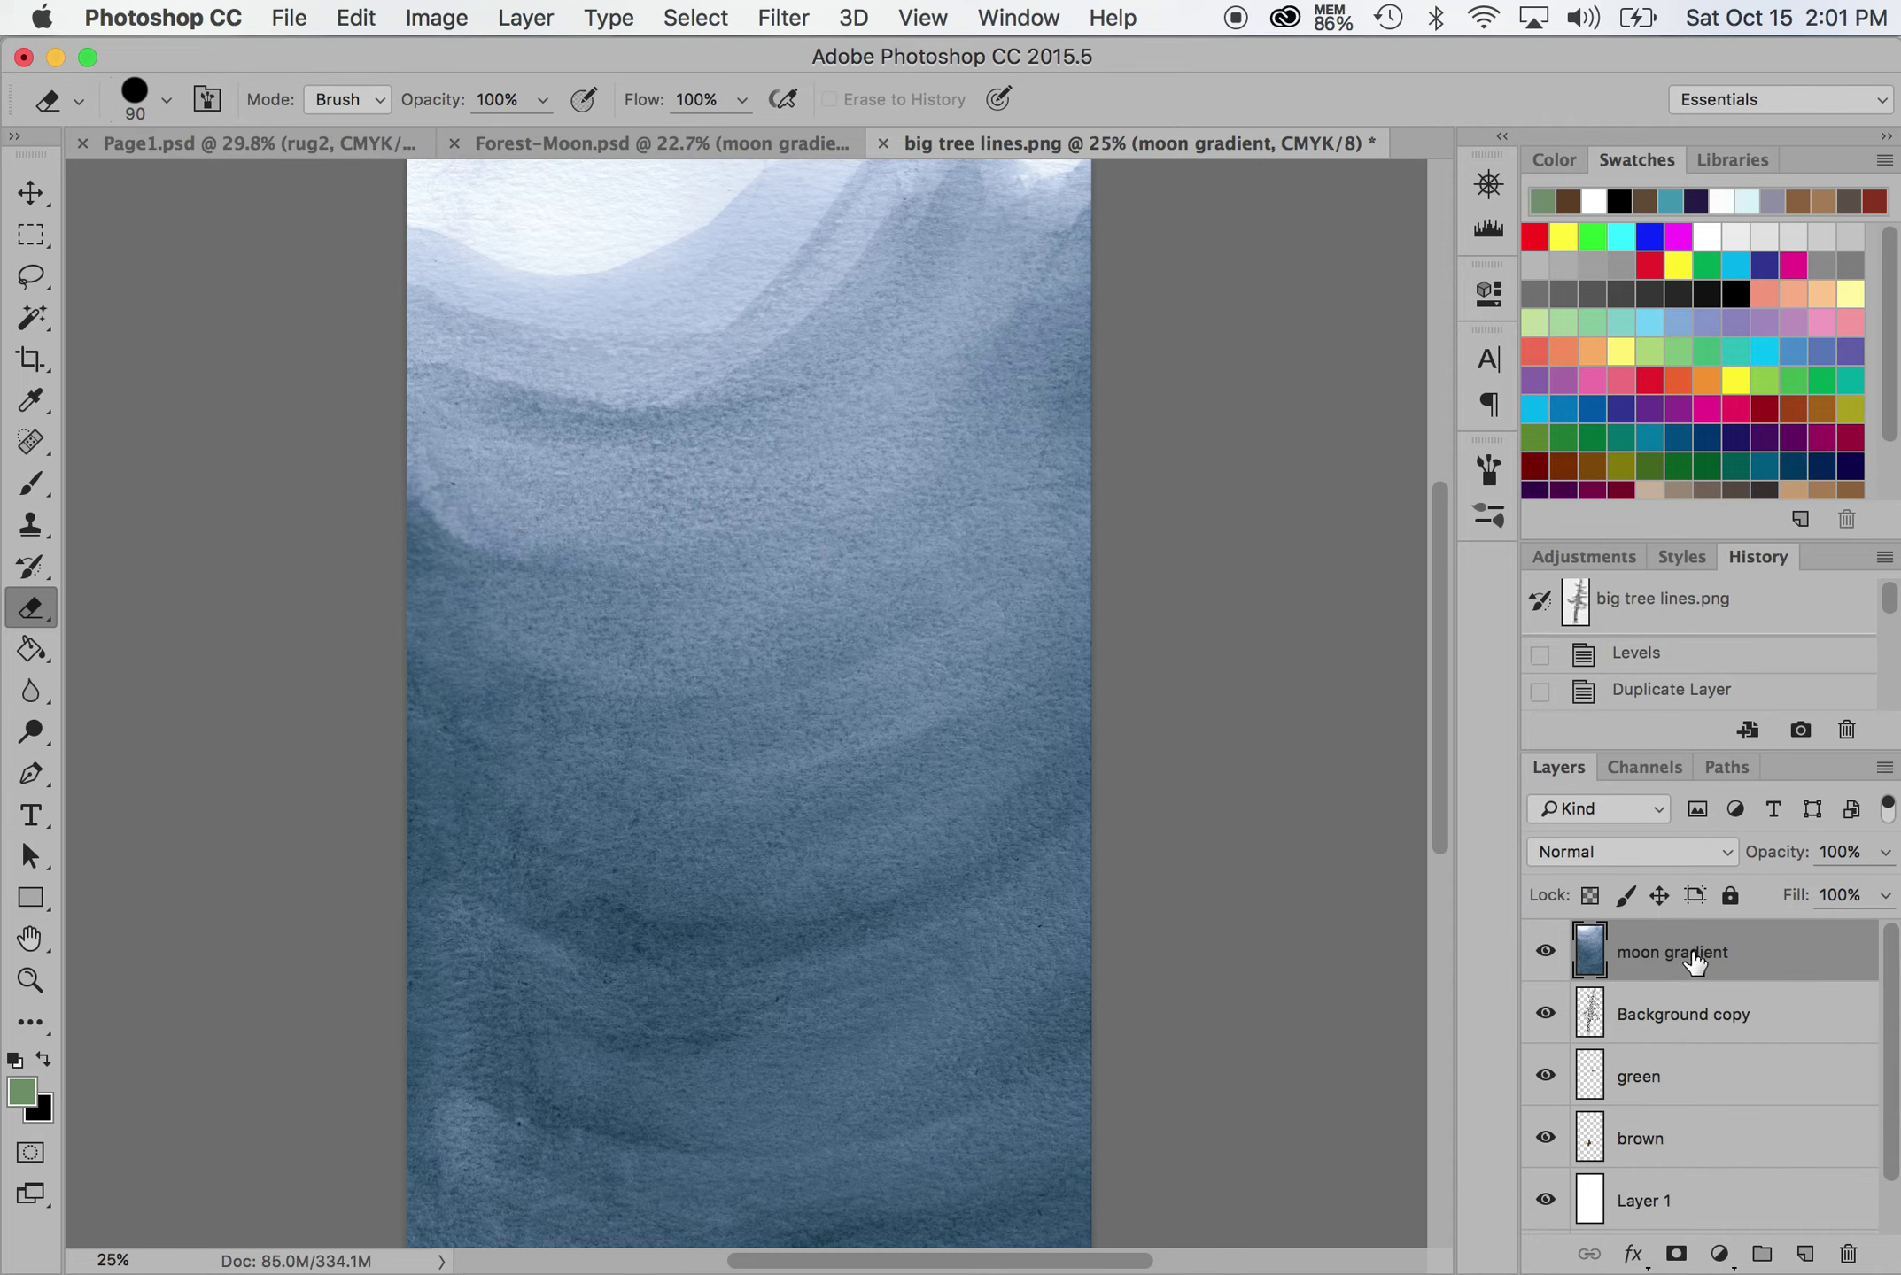
left_click(1705, 1028)
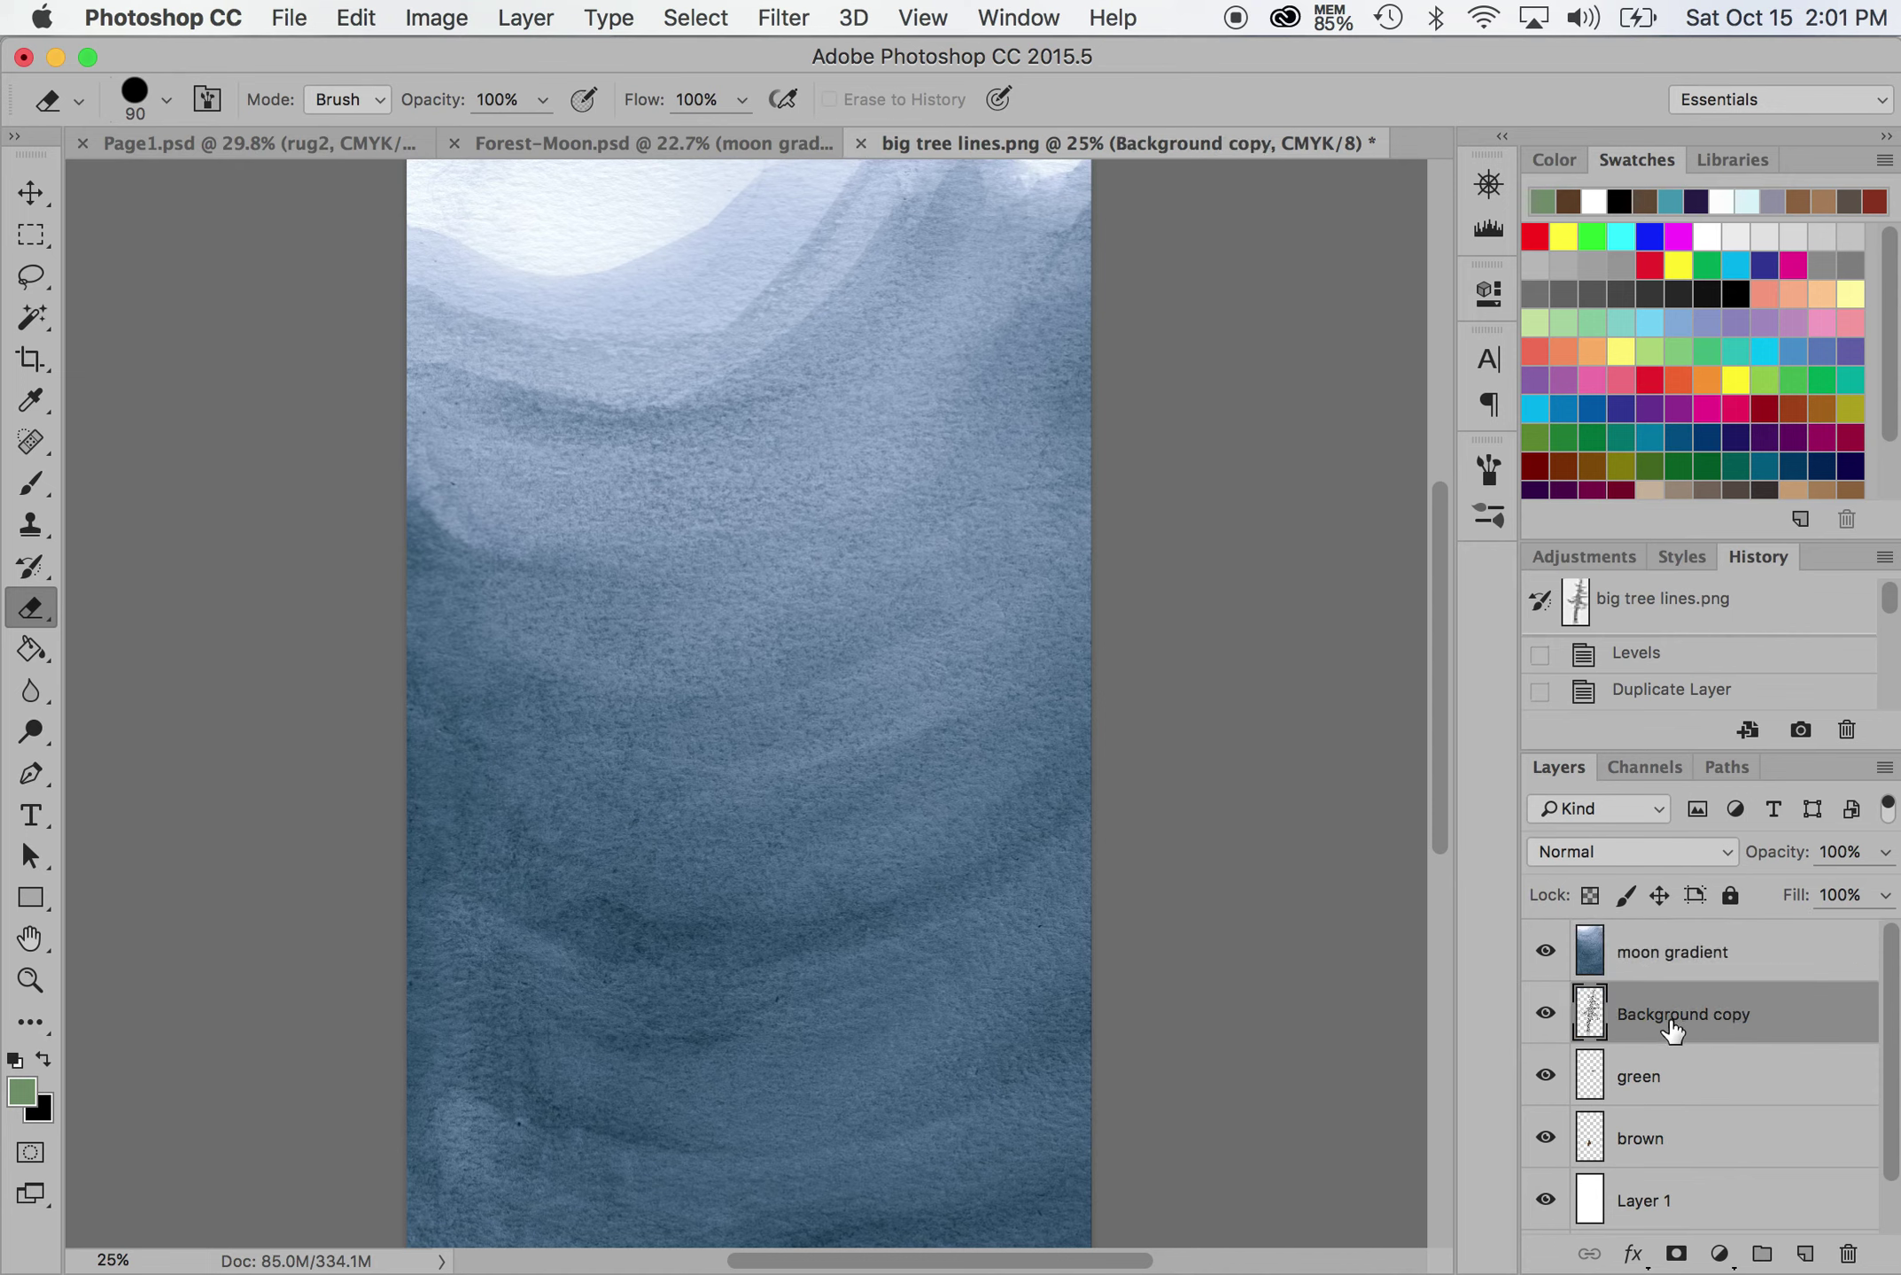
left_click(1544, 952)
left_click(1544, 952)
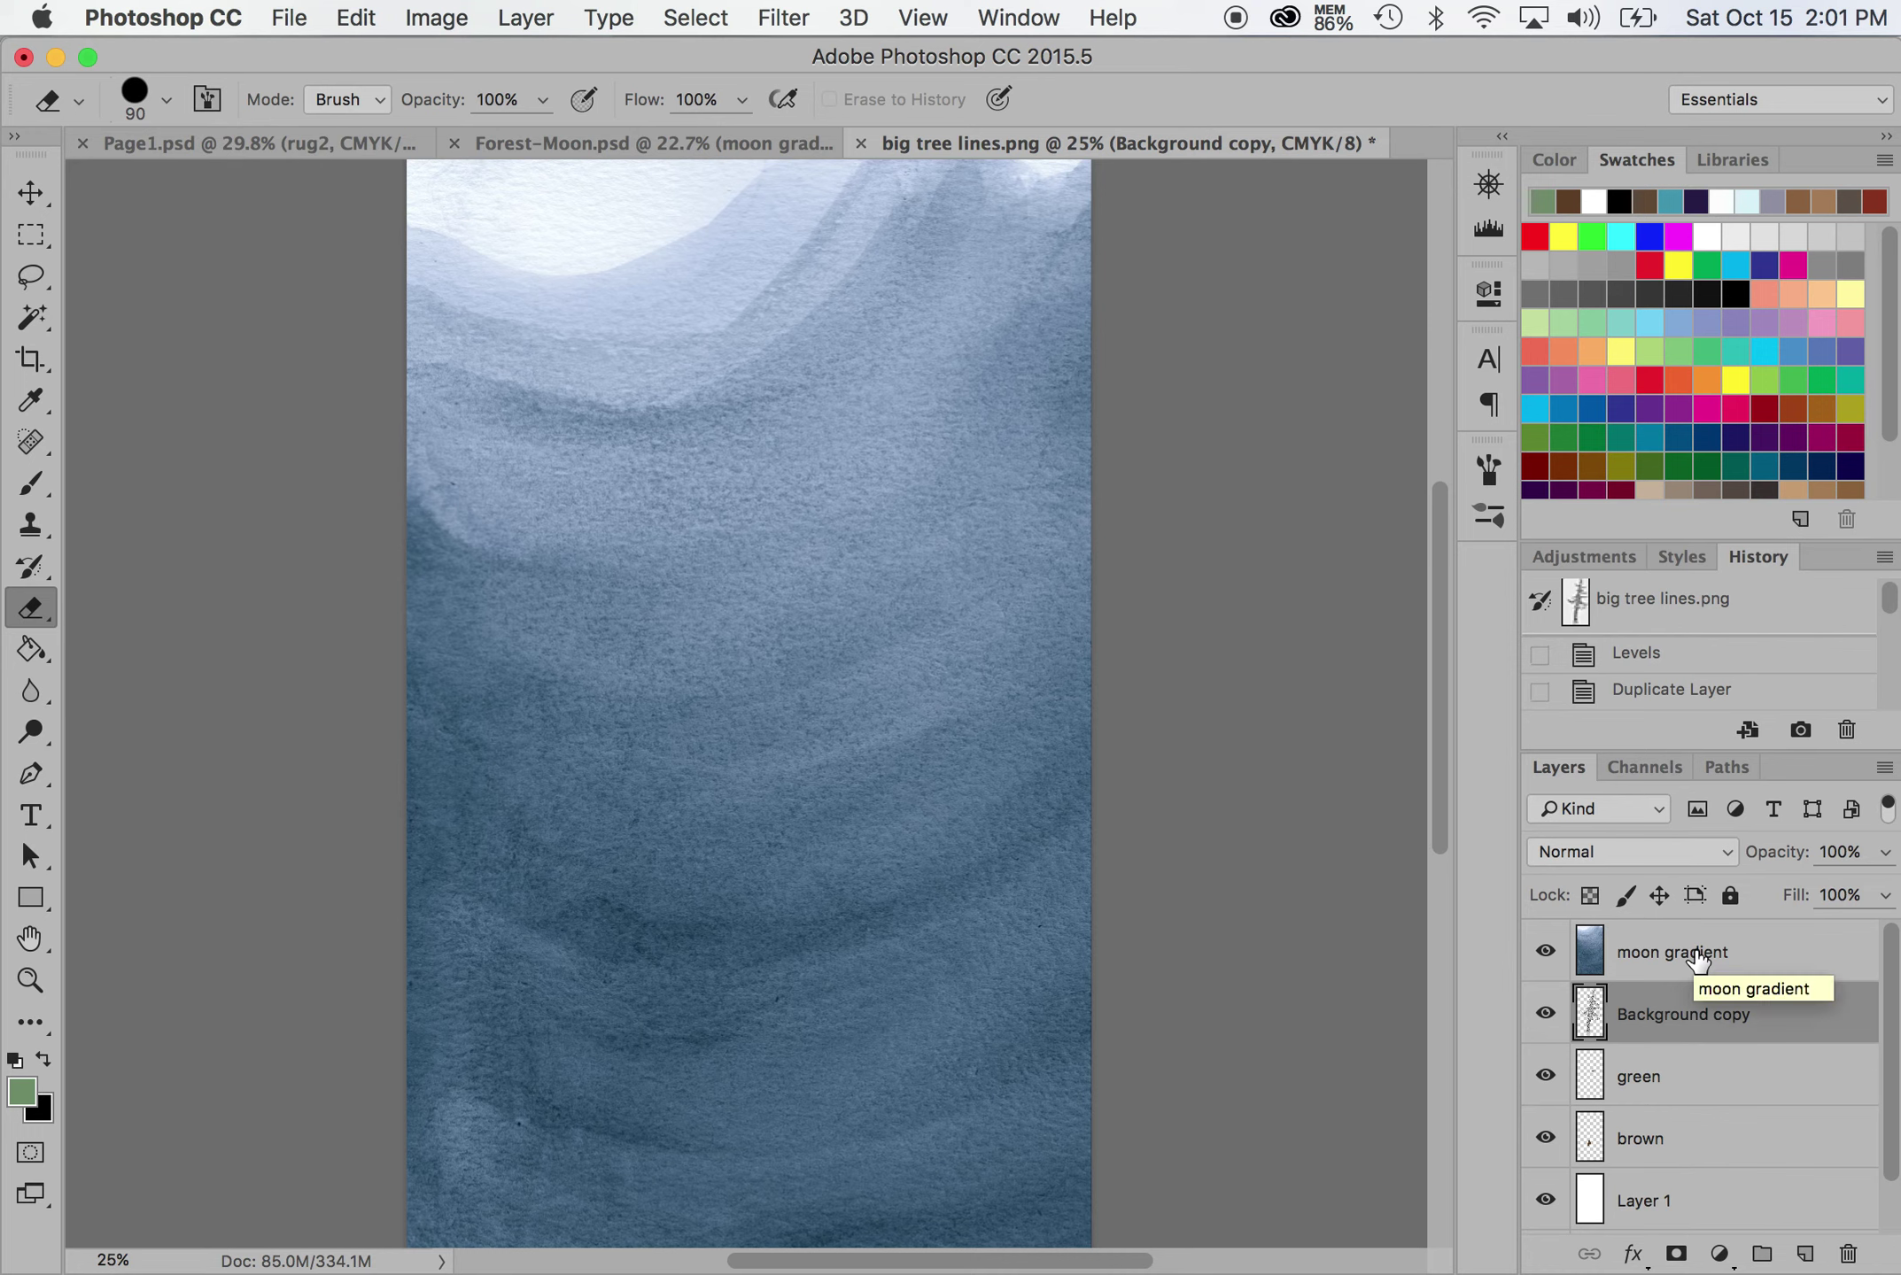
left_click_drag(1698, 958, 1709, 966)
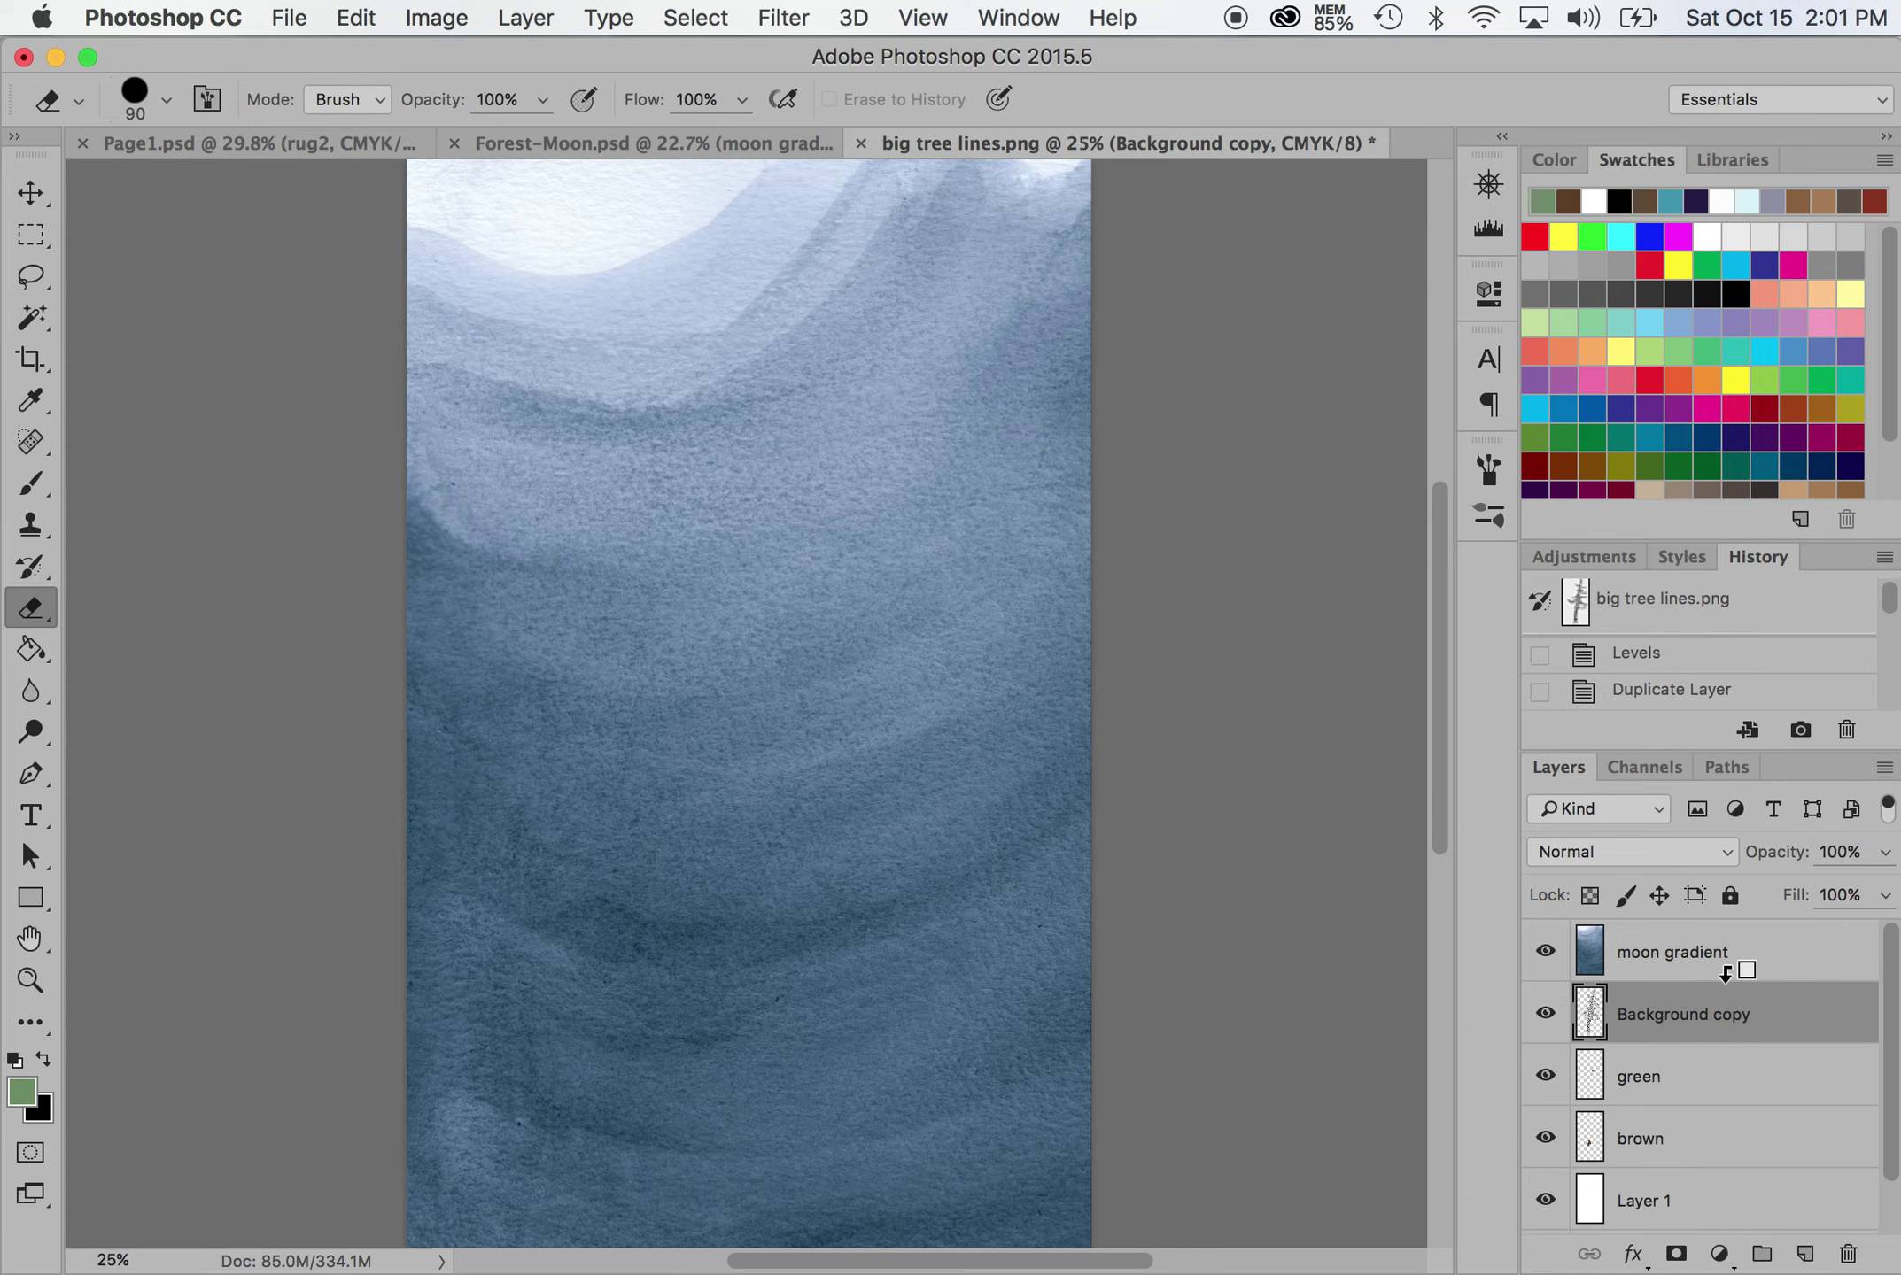
left_click(1724, 973, "alt")
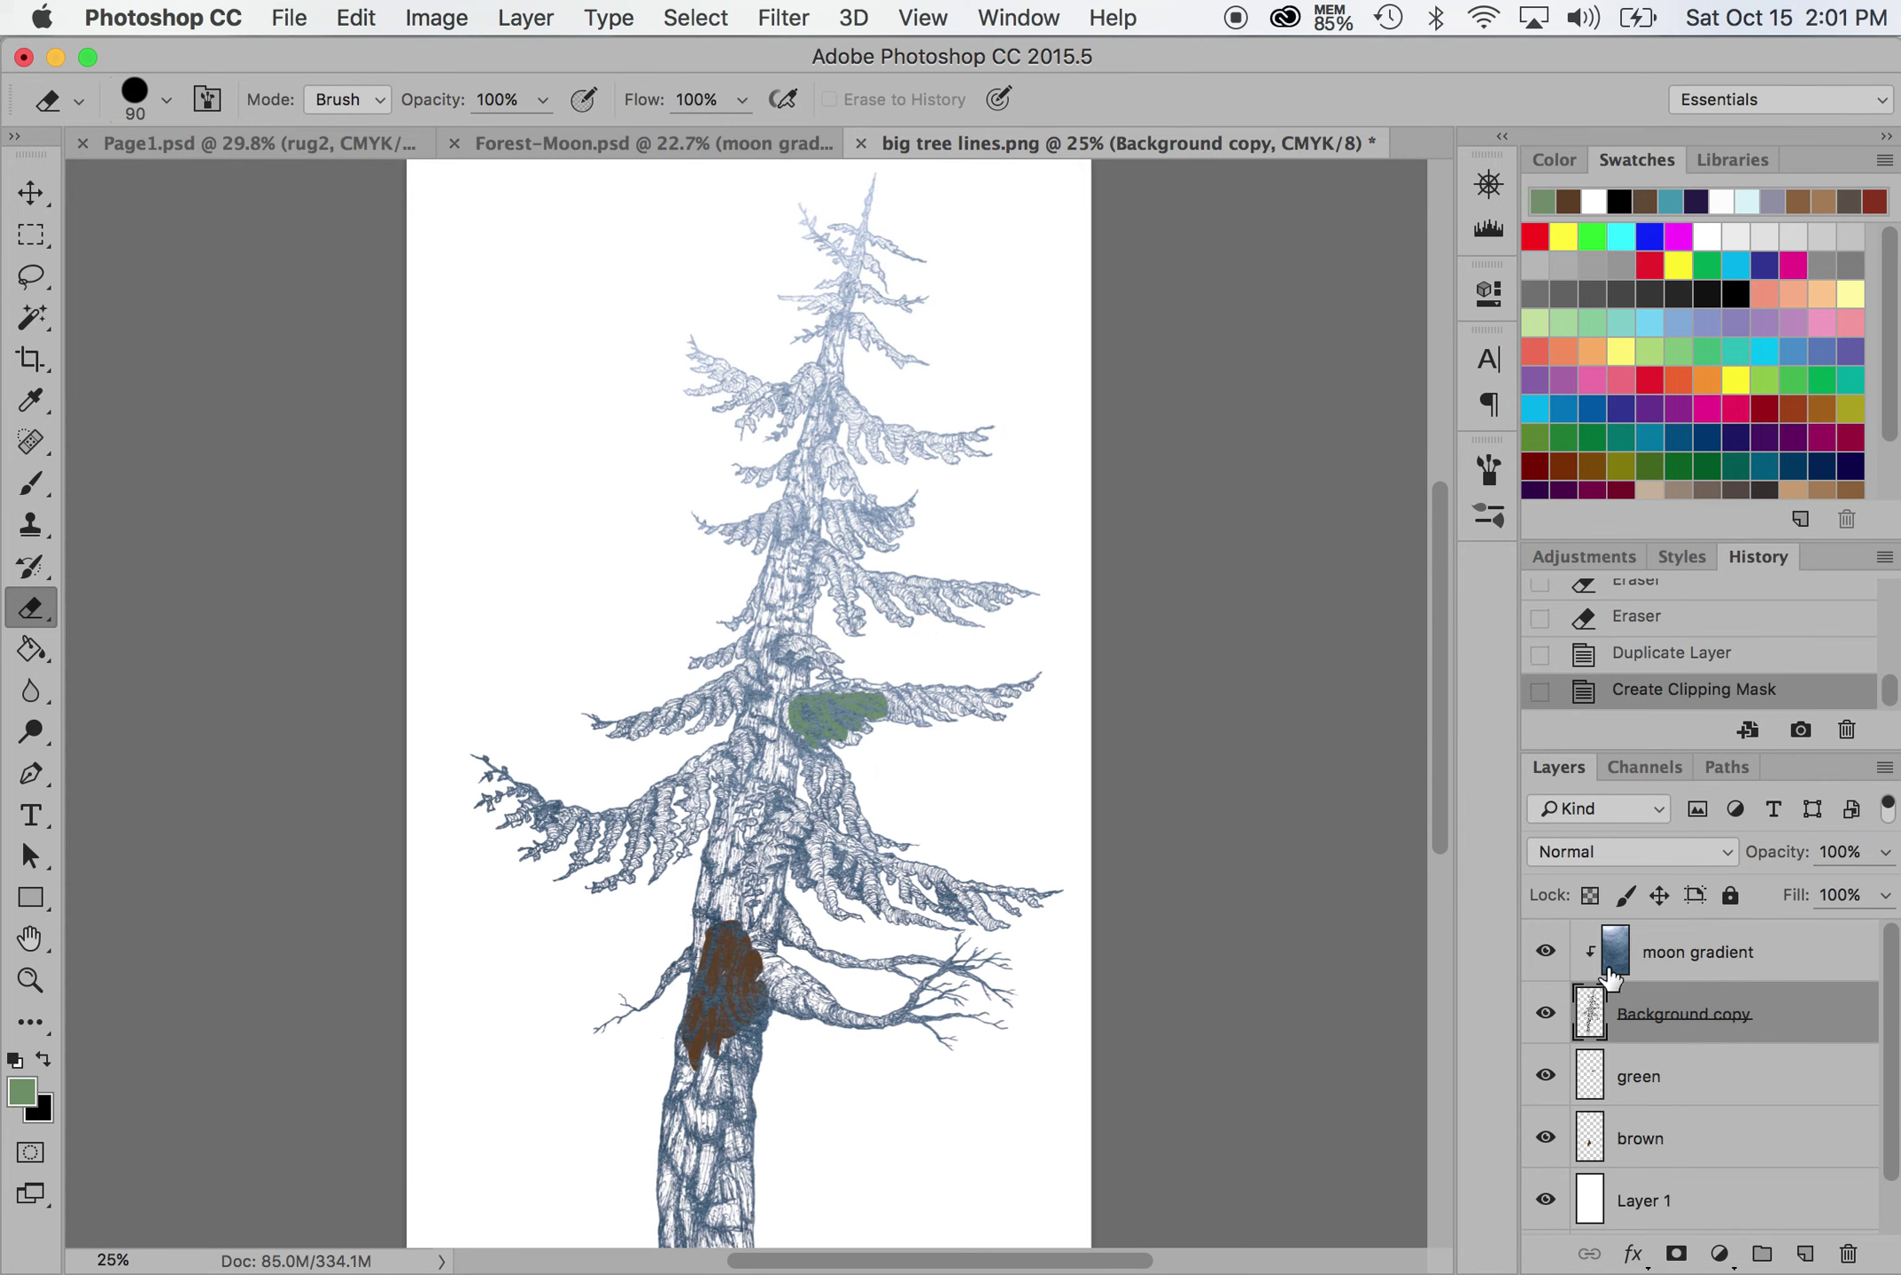
left_click(1702, 962)
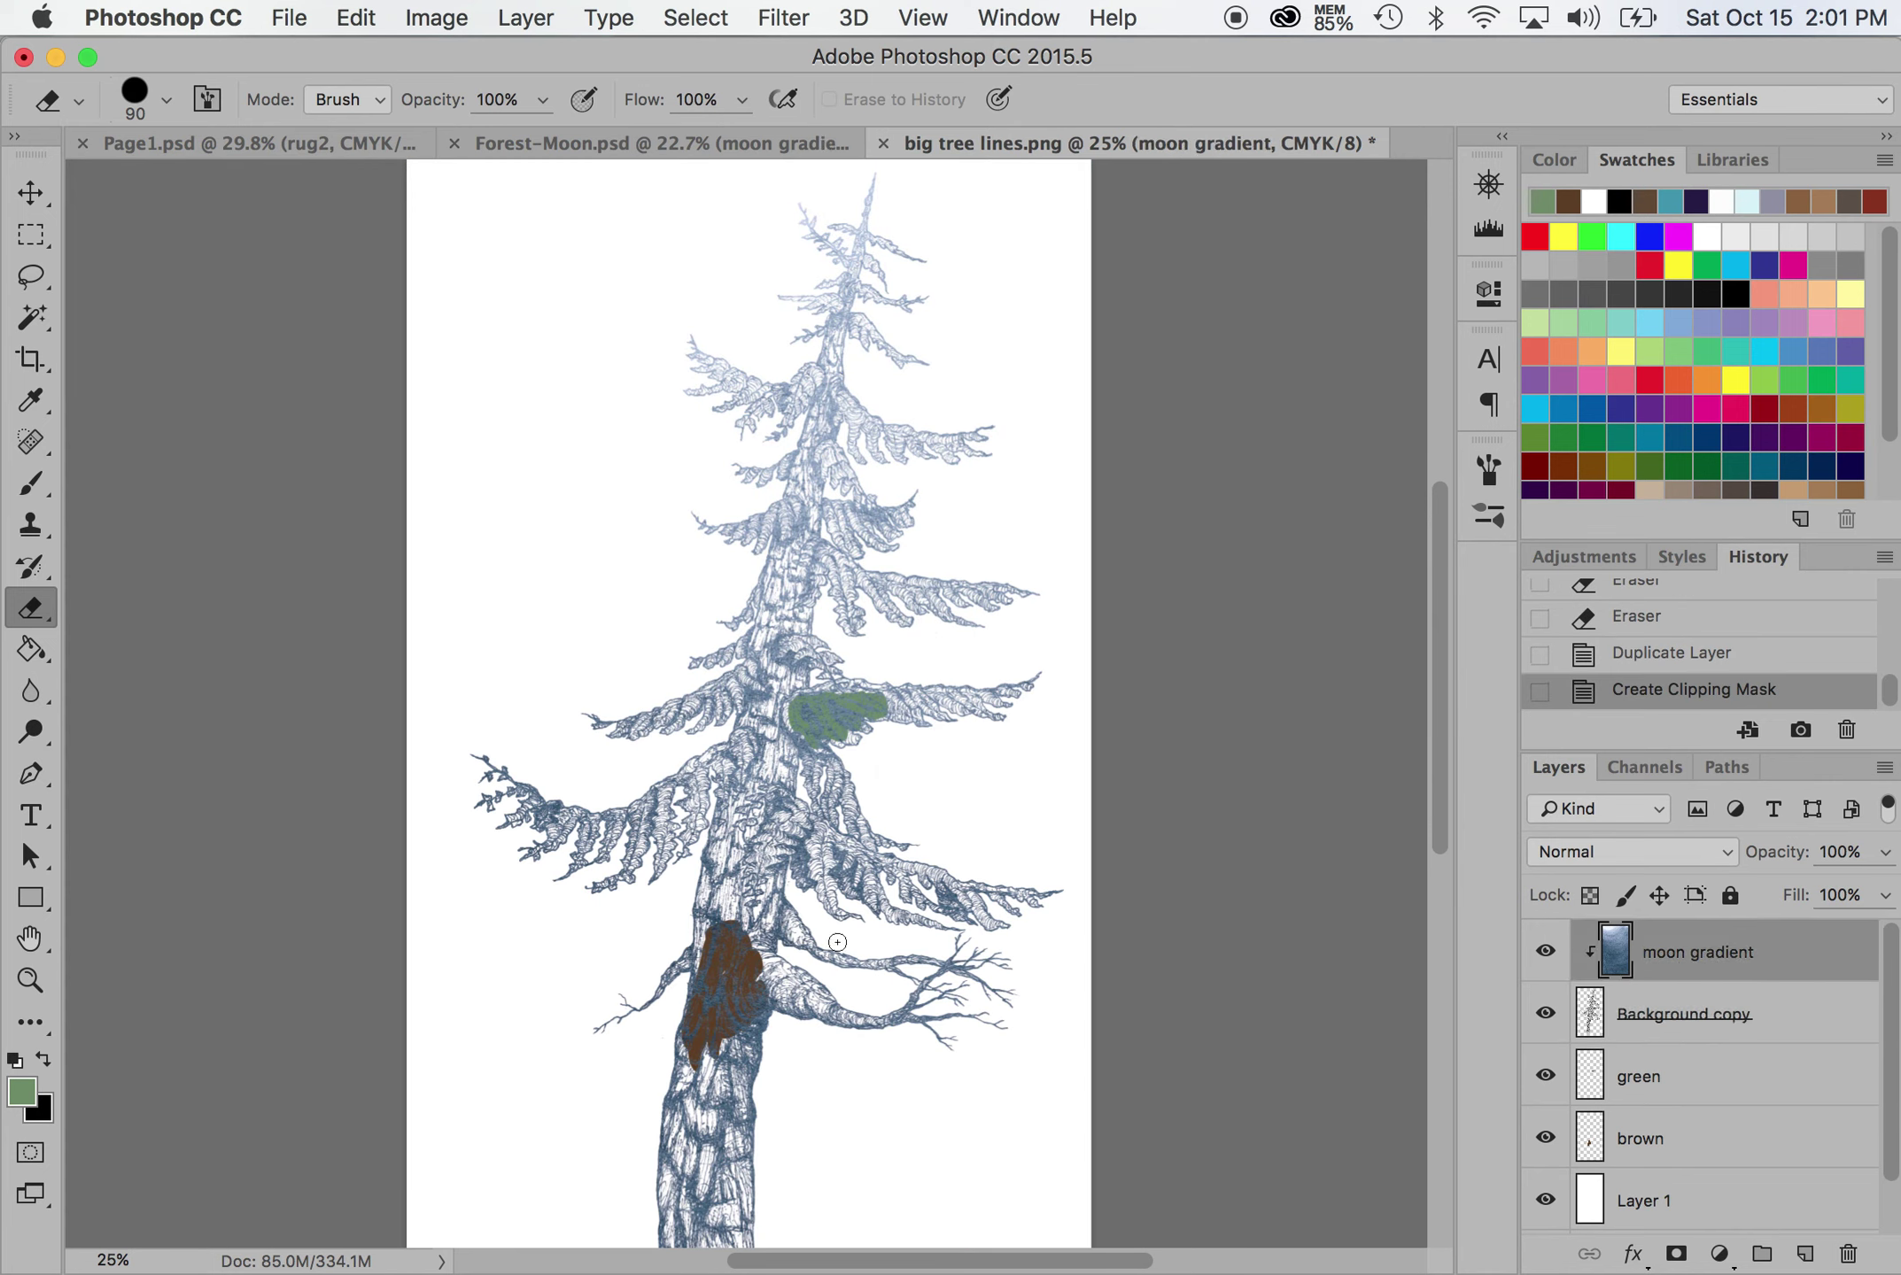
scroll(703, 899, "down", 10)
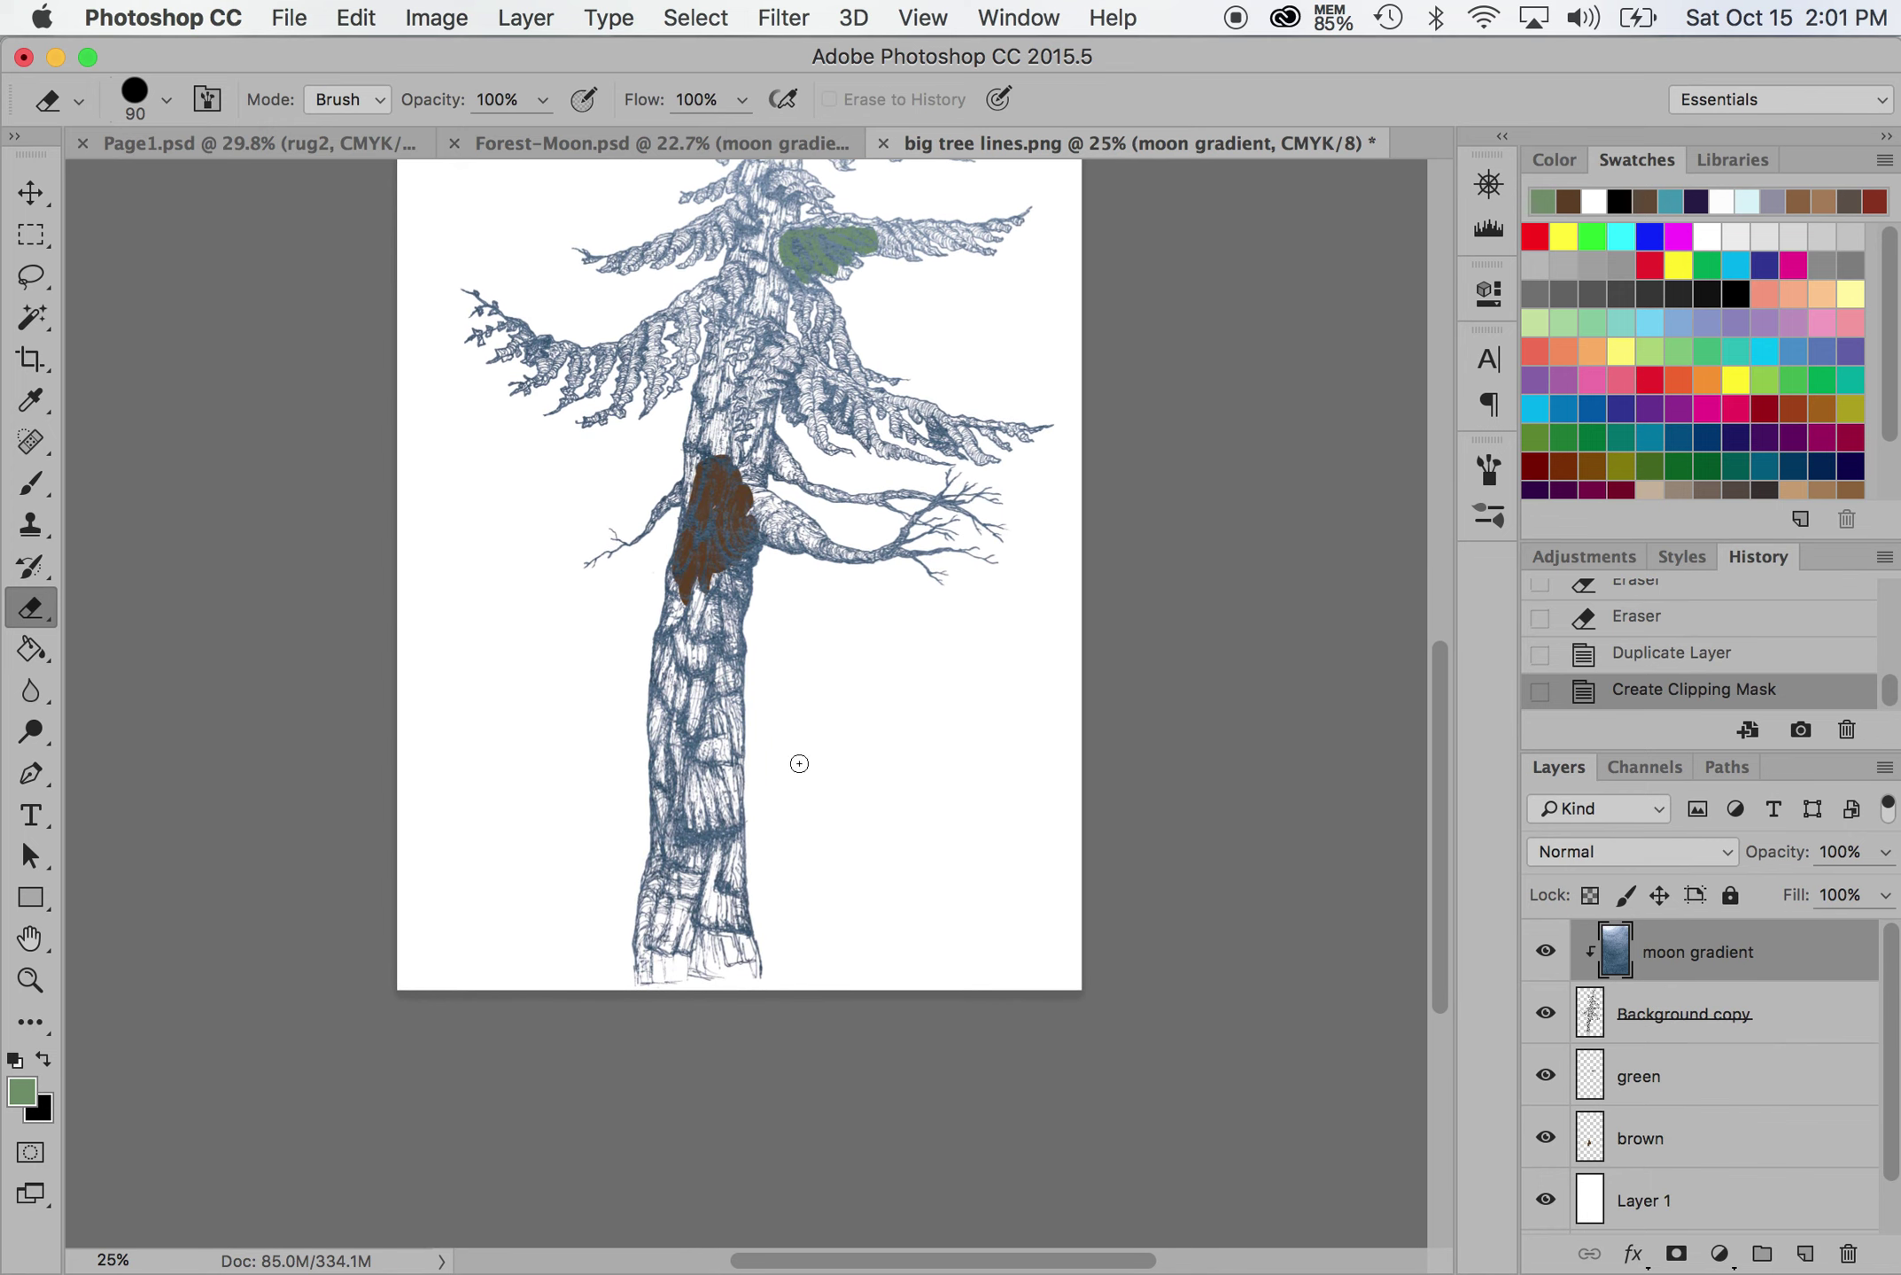
scroll(775, 839, "up", 11)
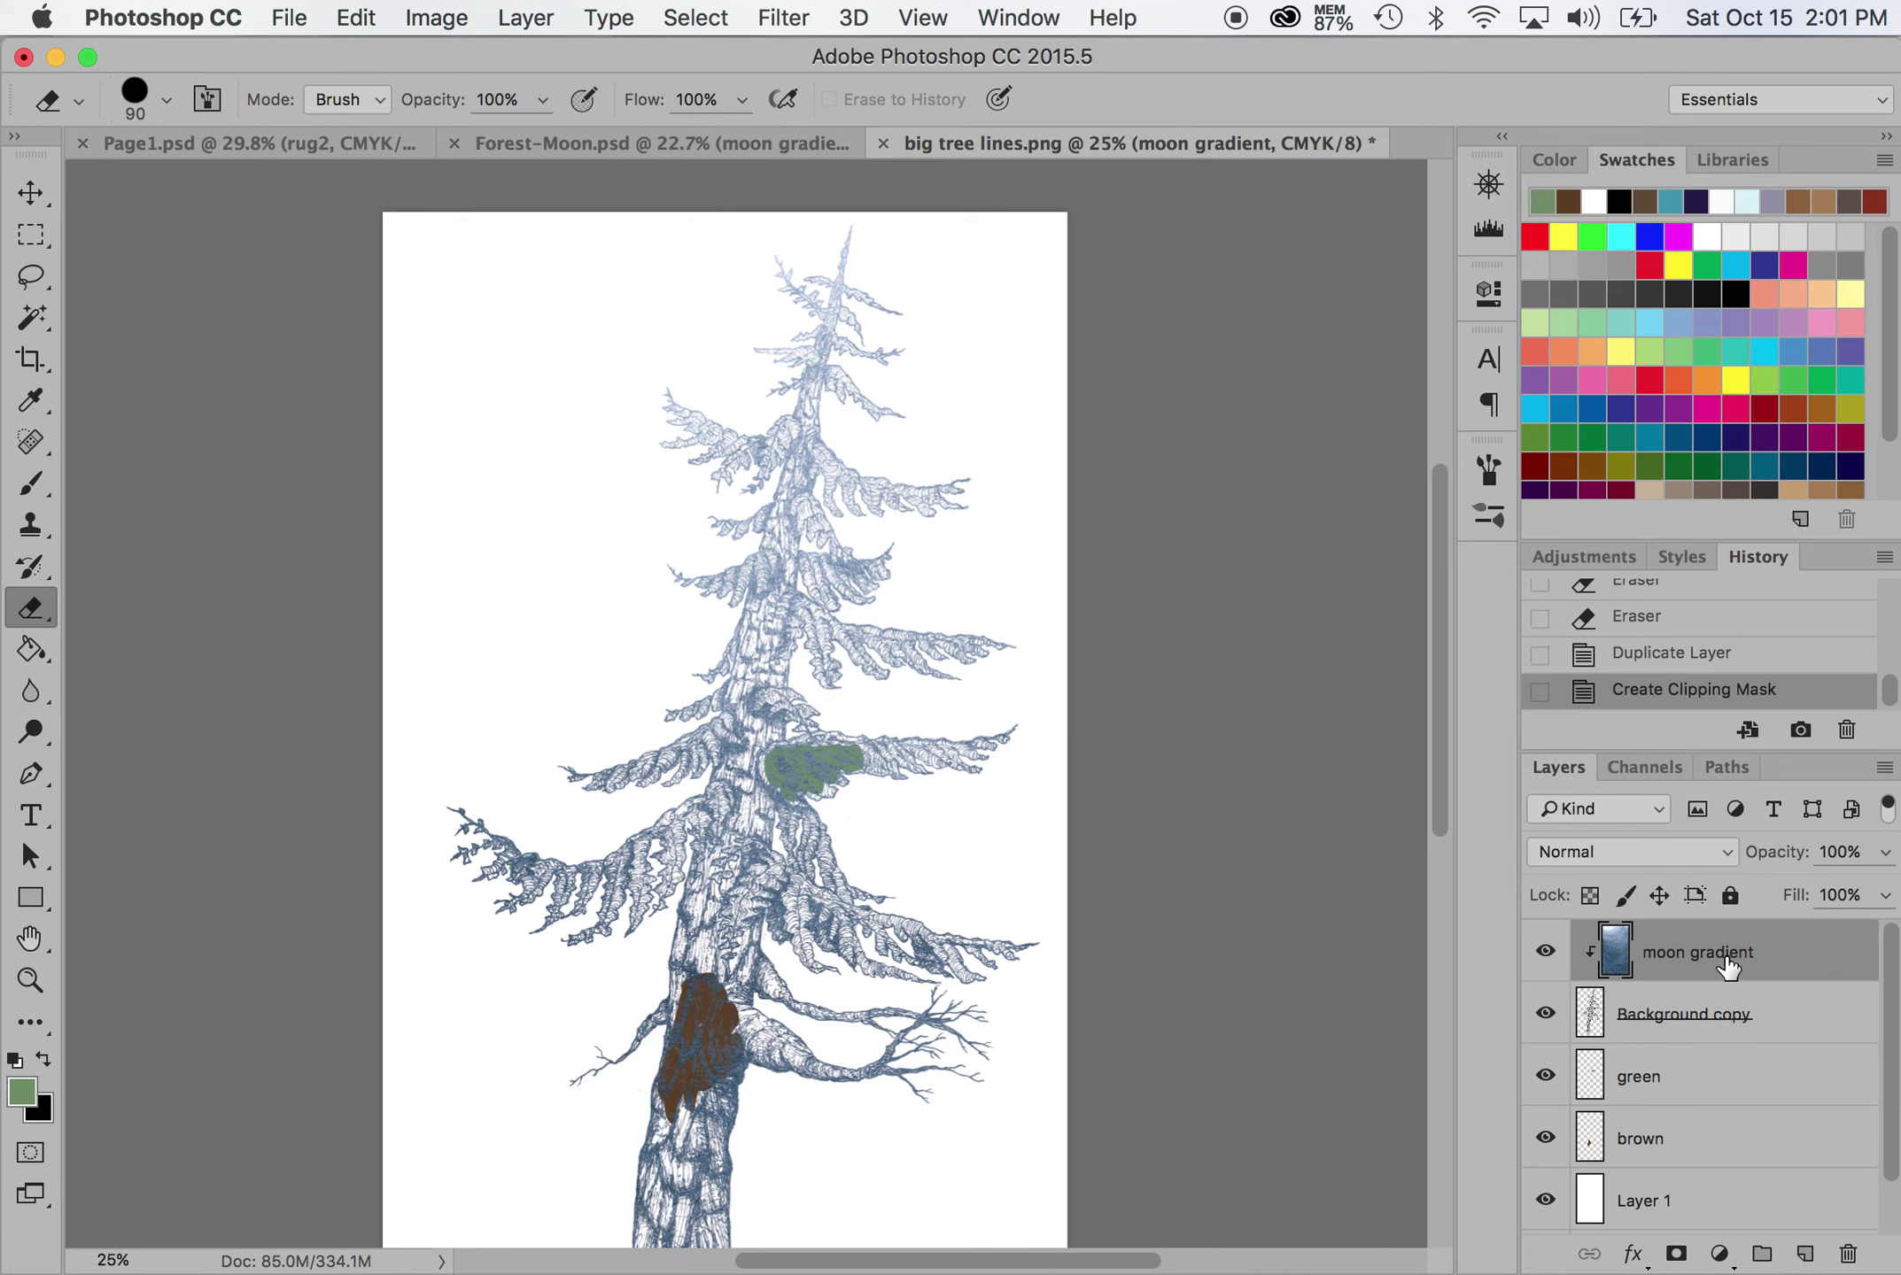
left_click(1882, 852)
left_click(1807, 886)
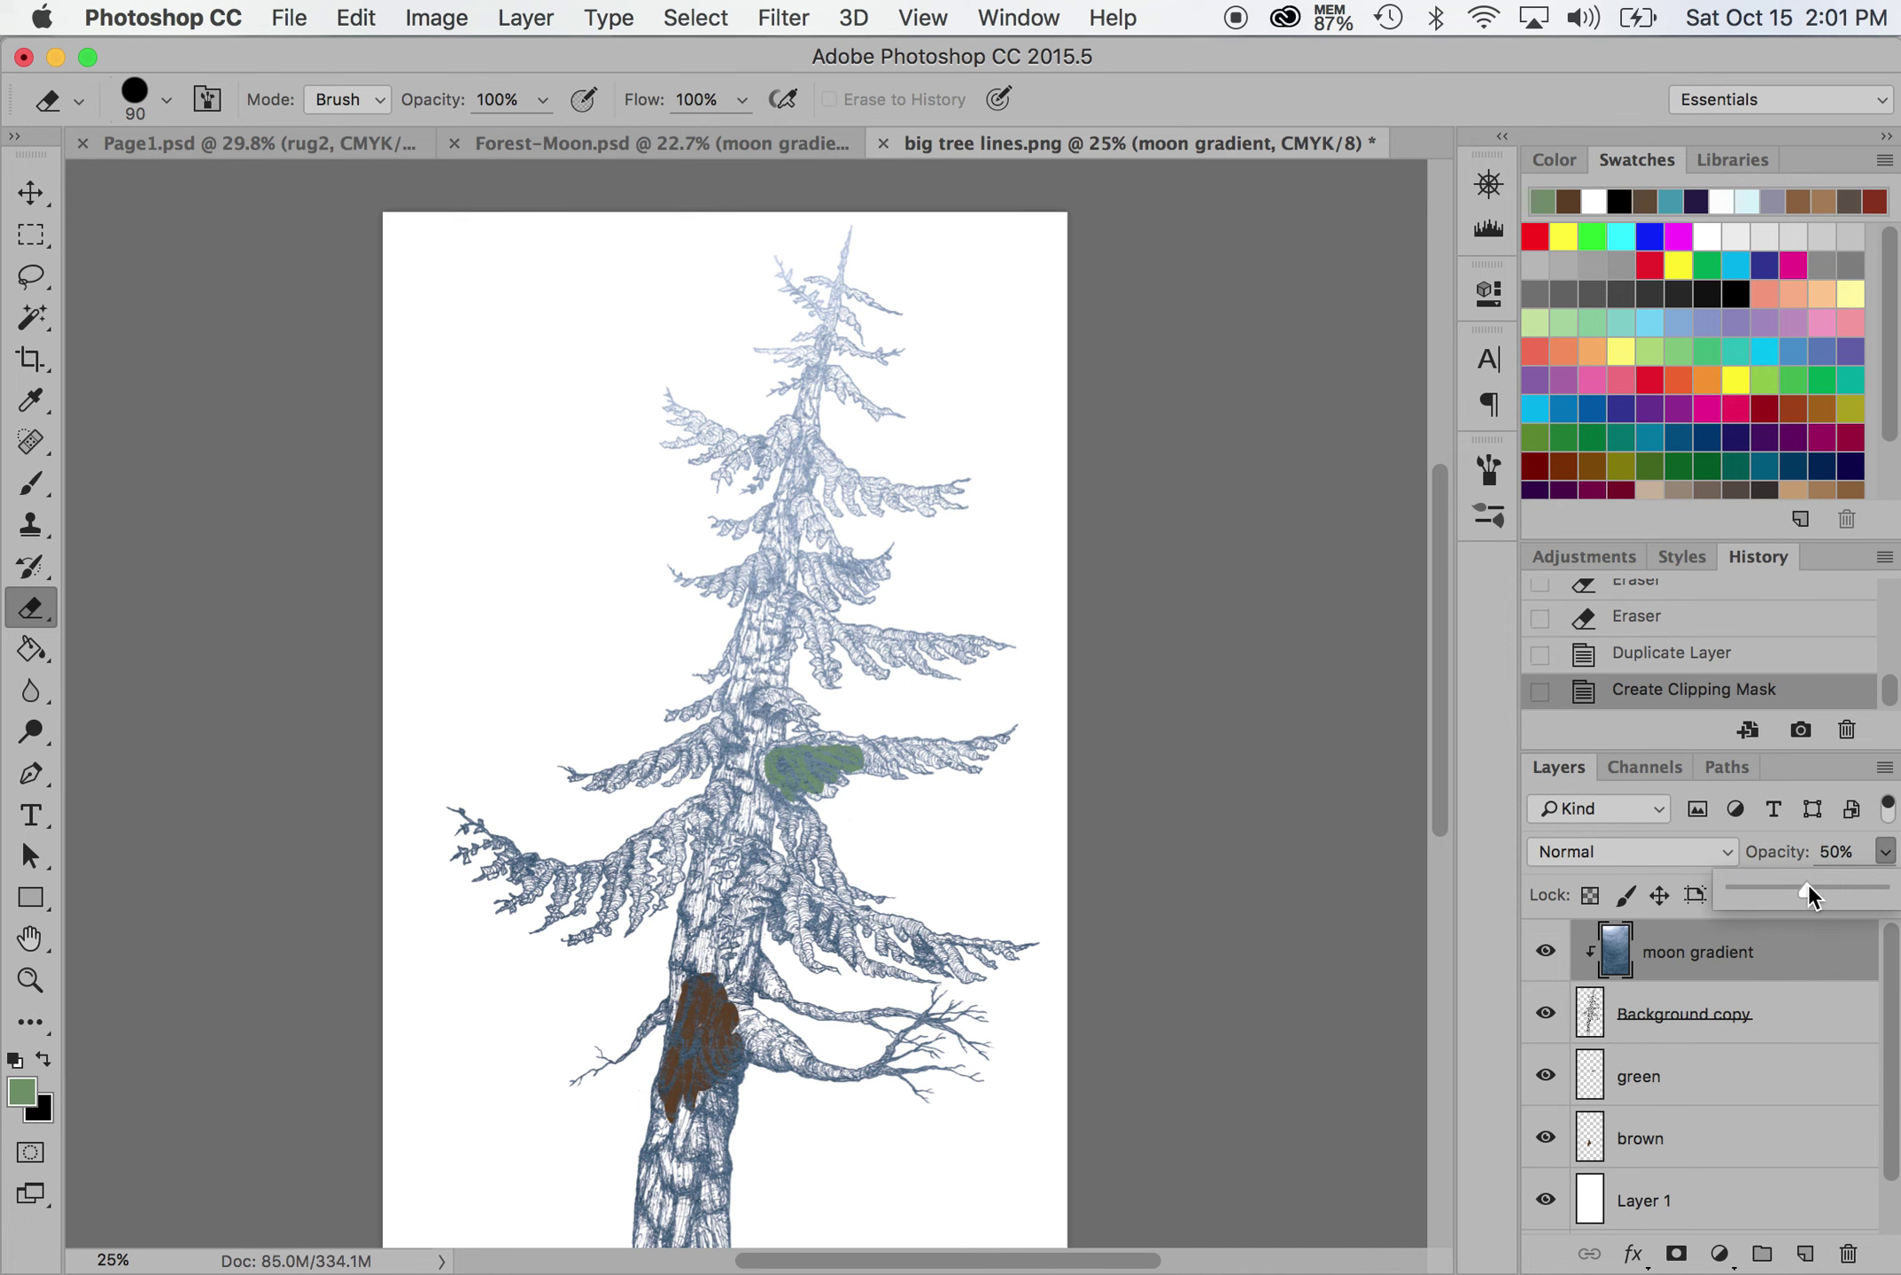
left_click(1834, 886)
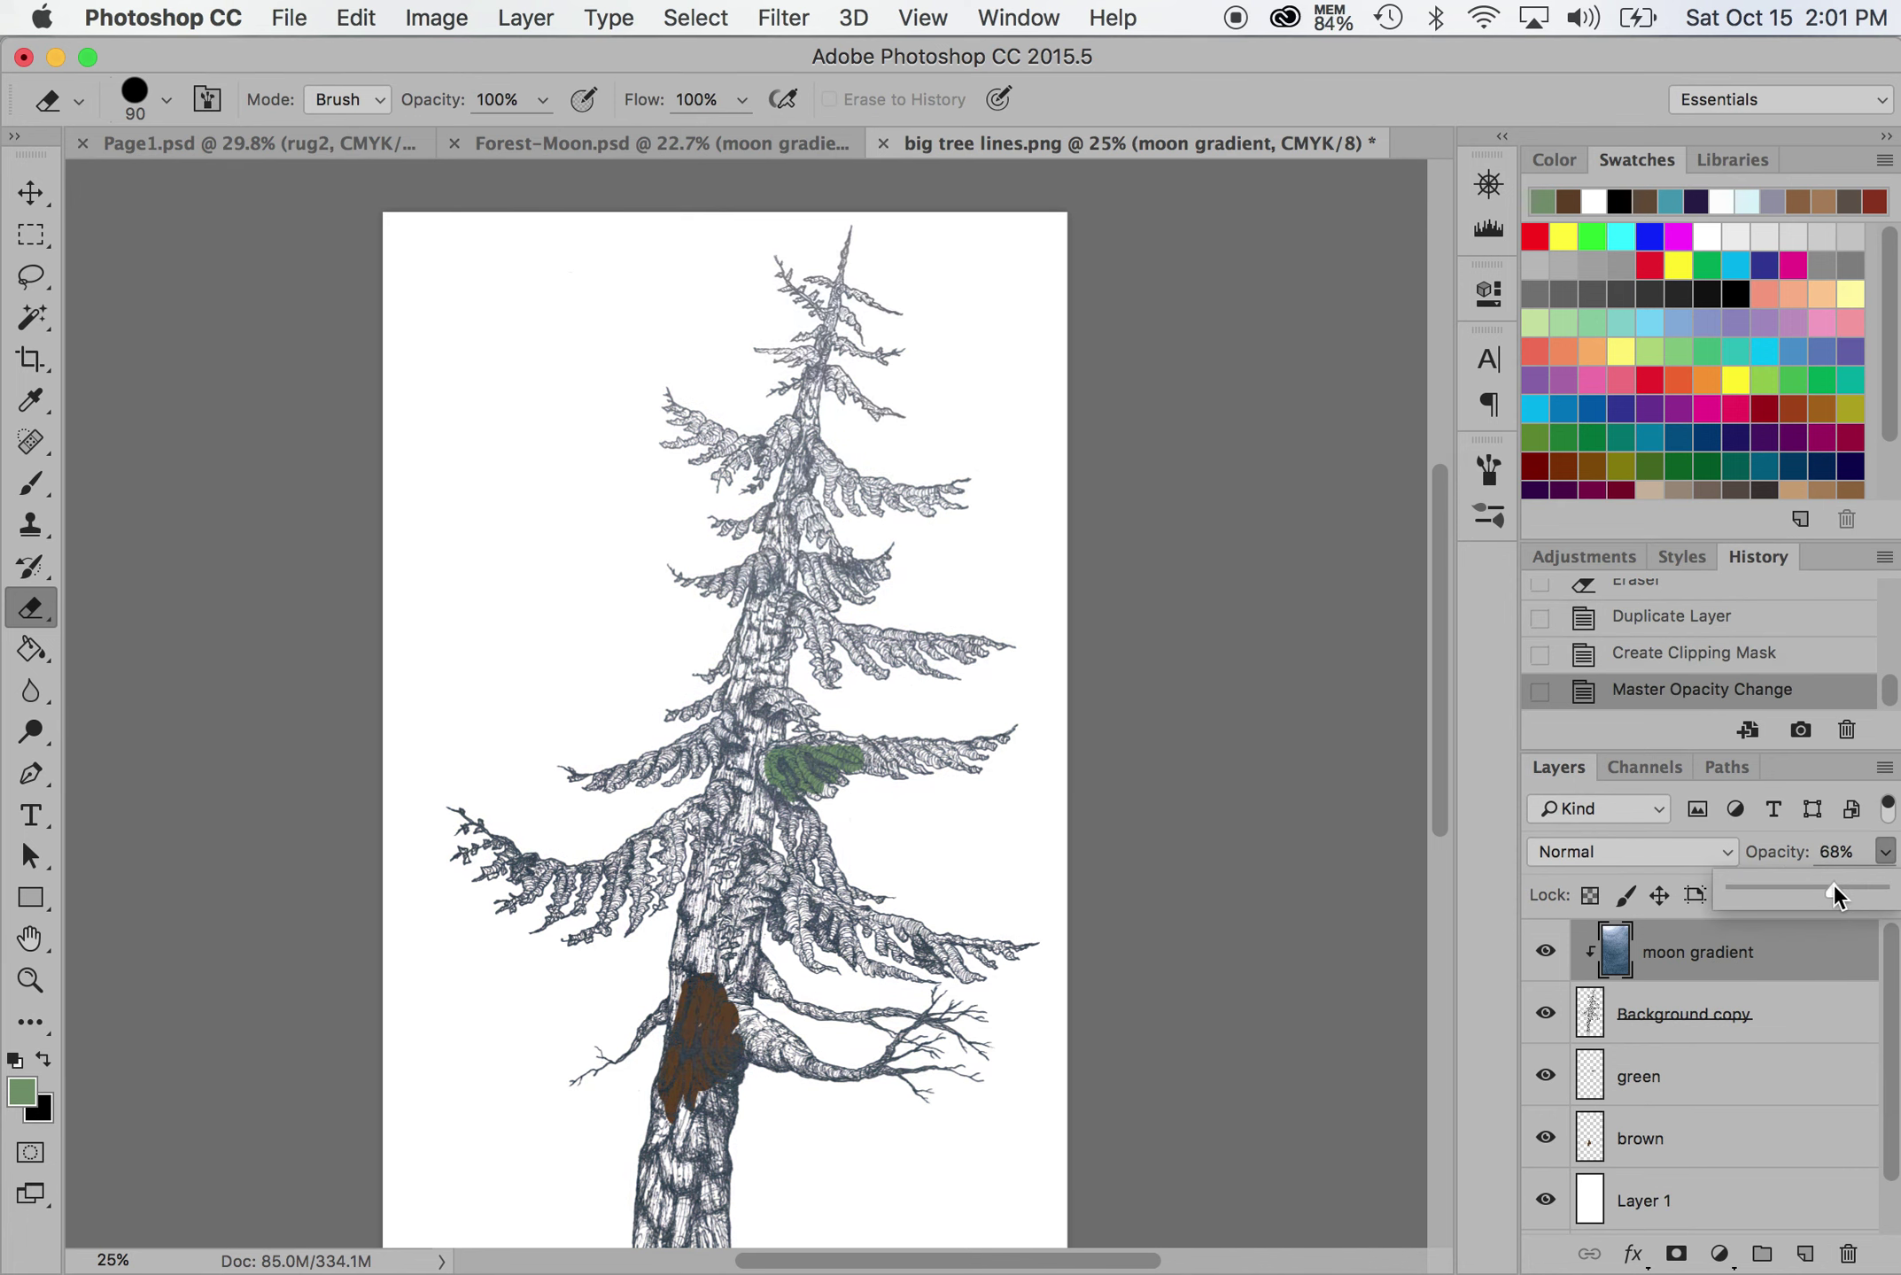
left_click(1862, 885)
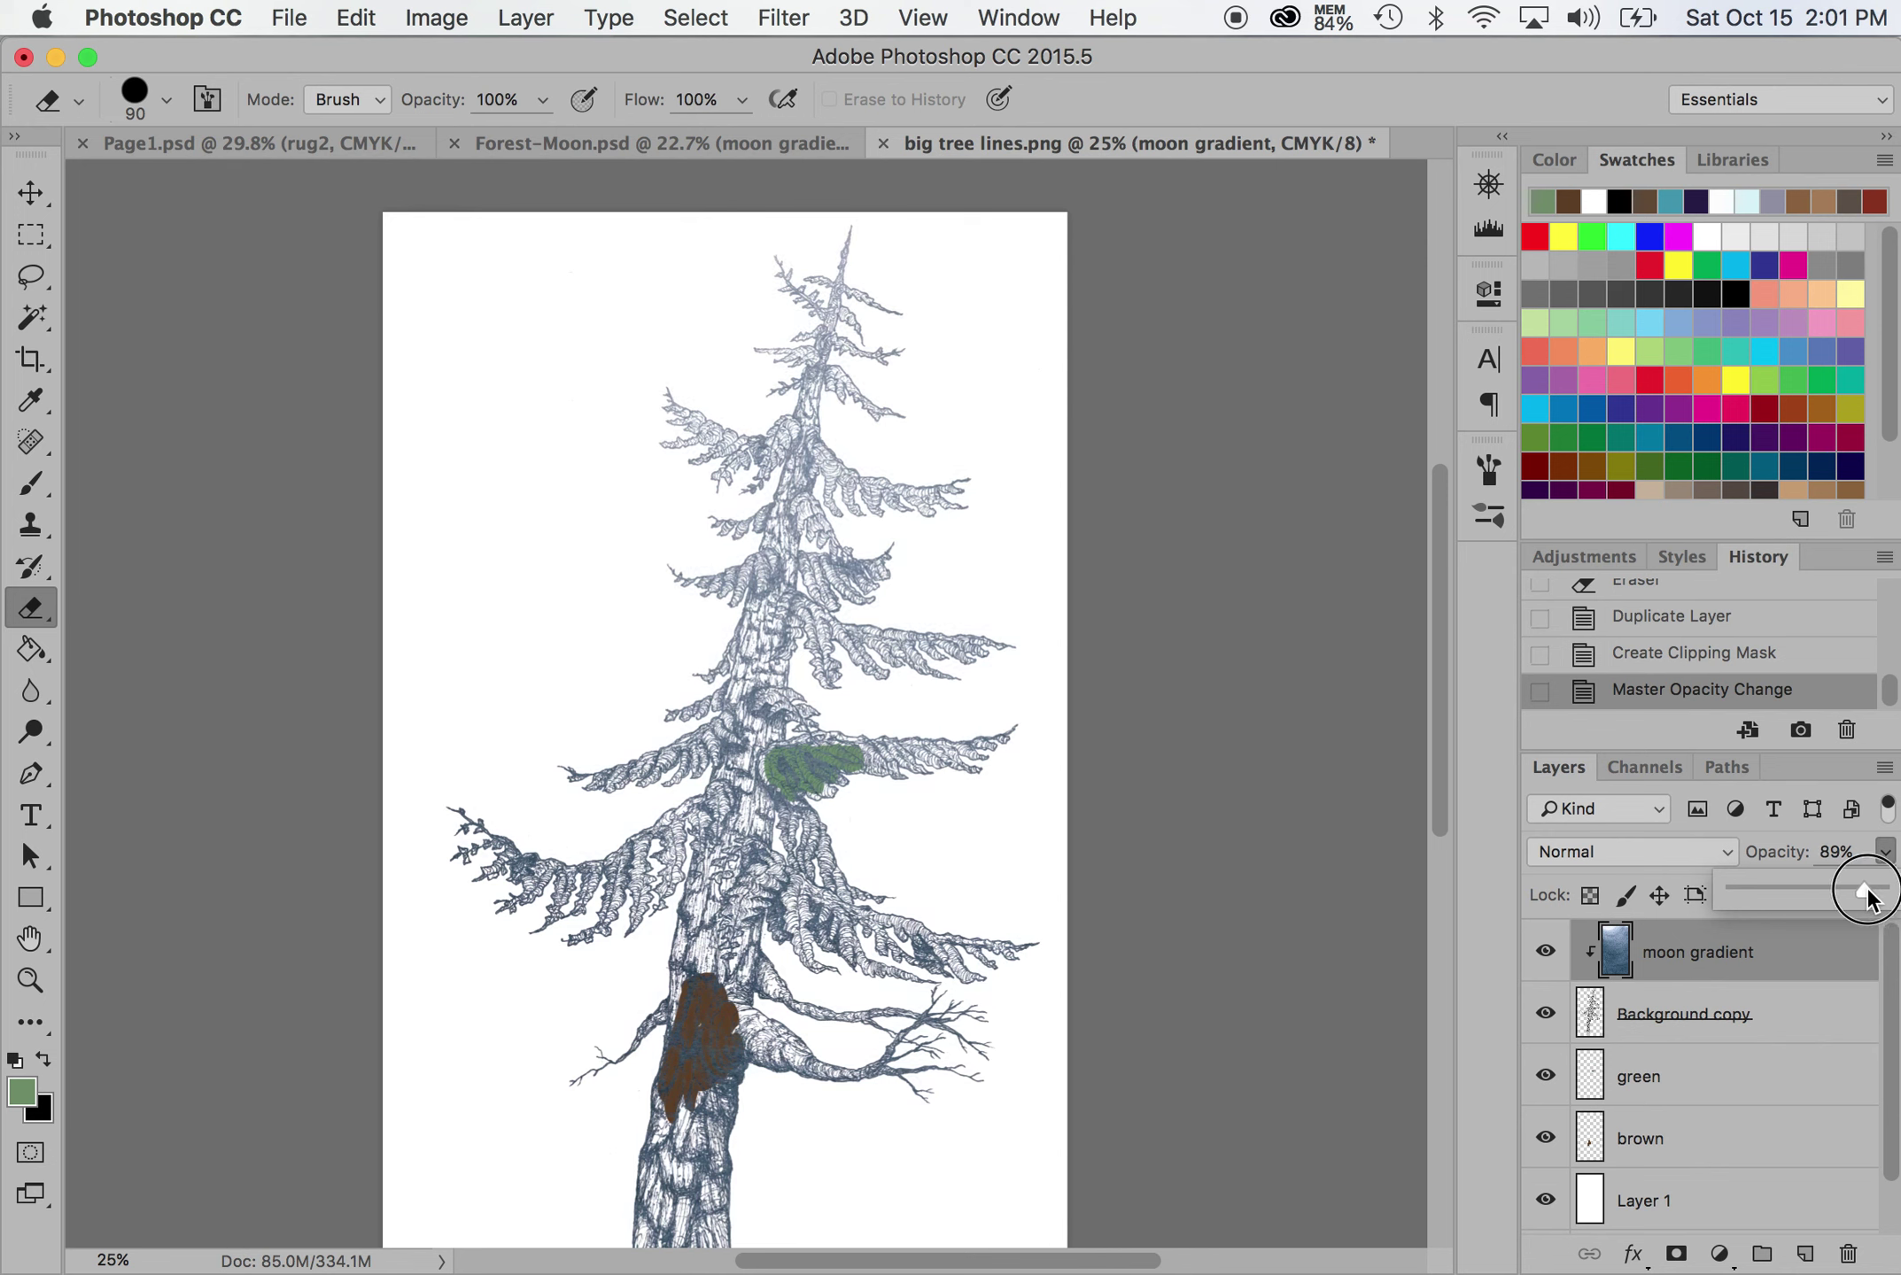
left_click_drag(1869, 889, 1883, 912)
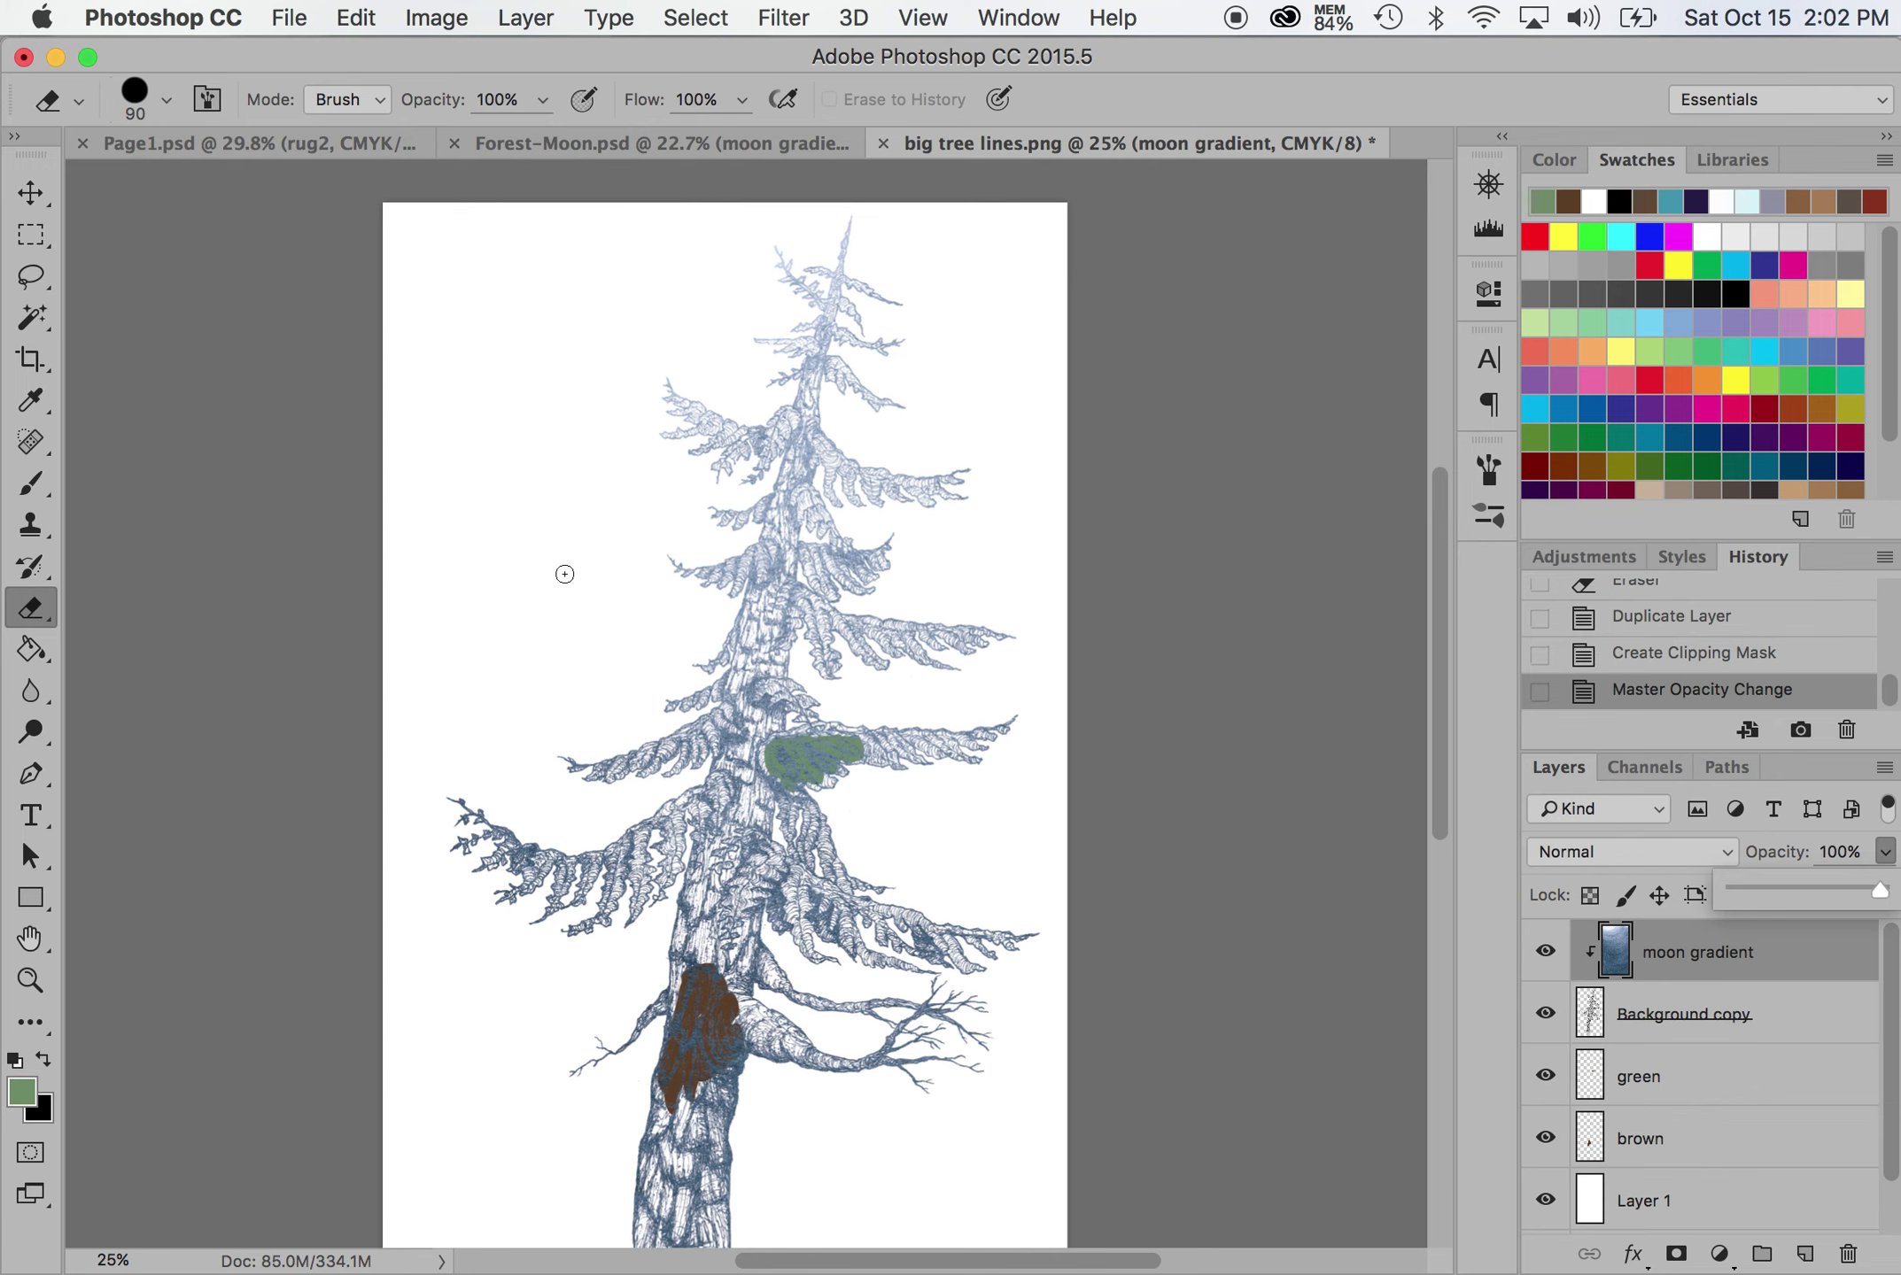
scroll(565, 574, "down", 8)
scroll(565, 574, "up", 5)
scroll(564, 574, "up", 3)
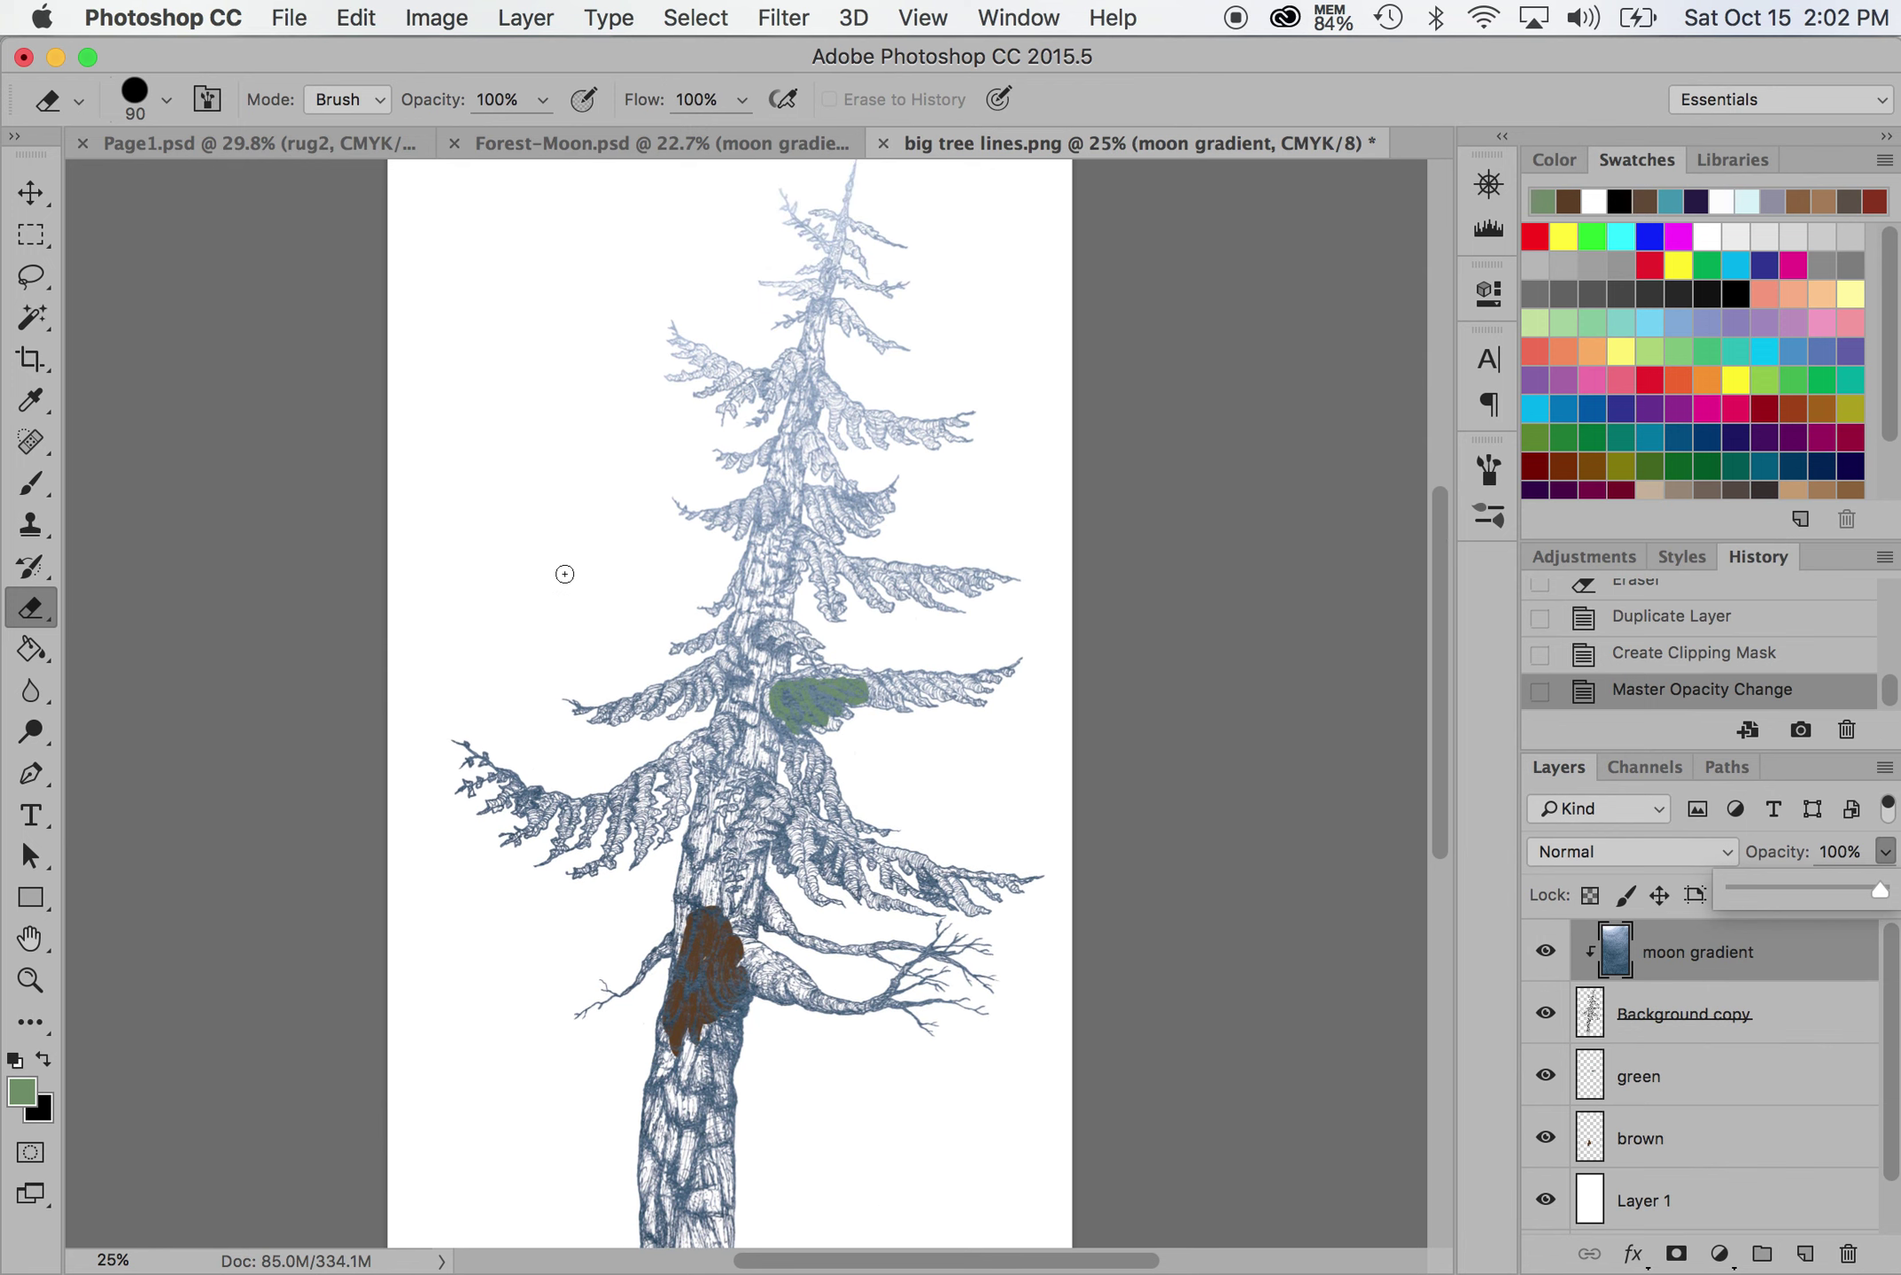
scroll(564, 574, "down", 10)
scroll(564, 574, "up", 6)
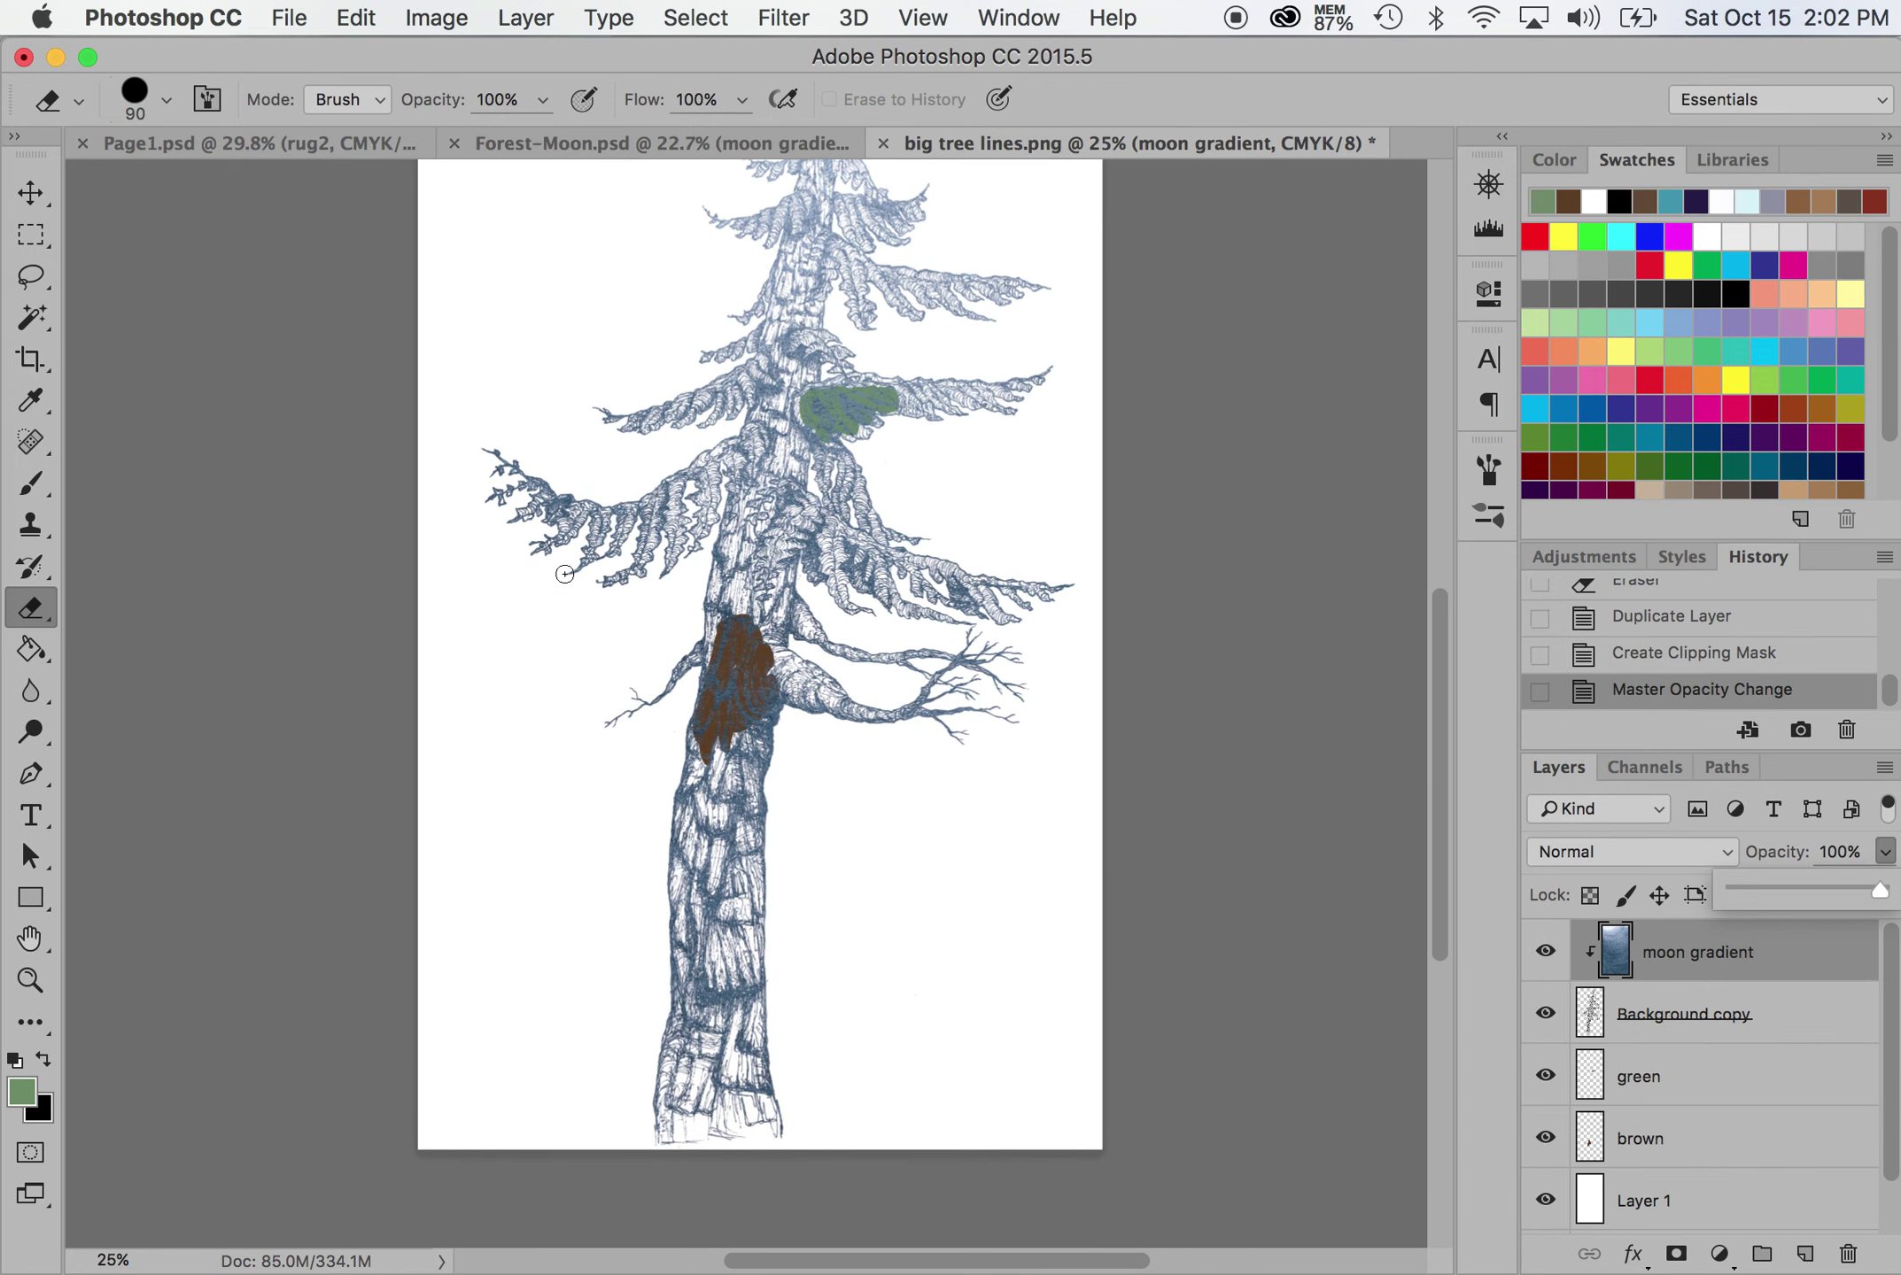